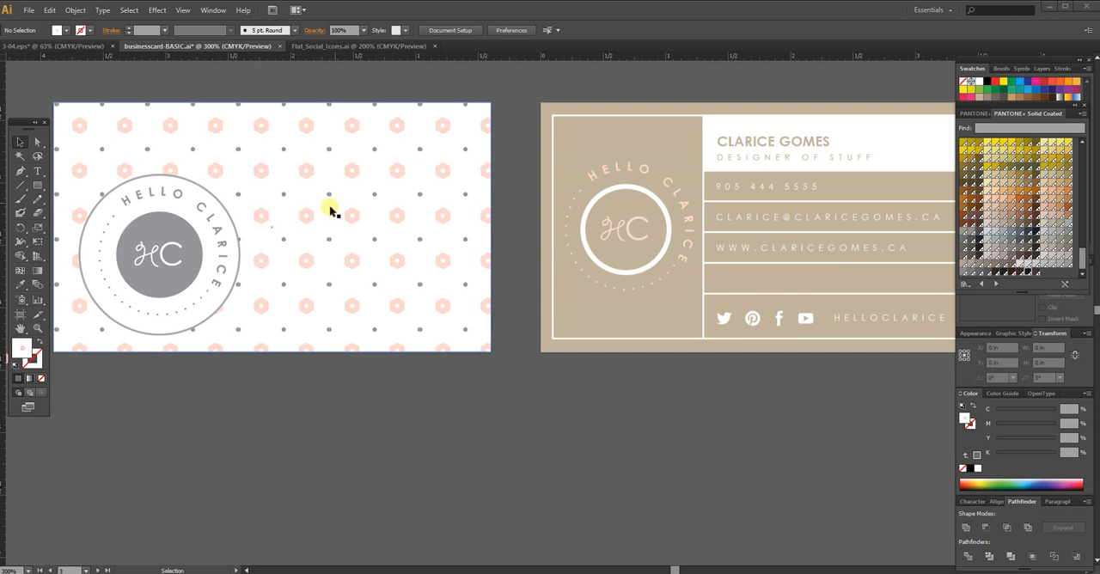
Step: Examine the finished front and back business card designs and the blank artboards above them
click(608, 413)
key(space)
drag(576, 371, 569, 413)
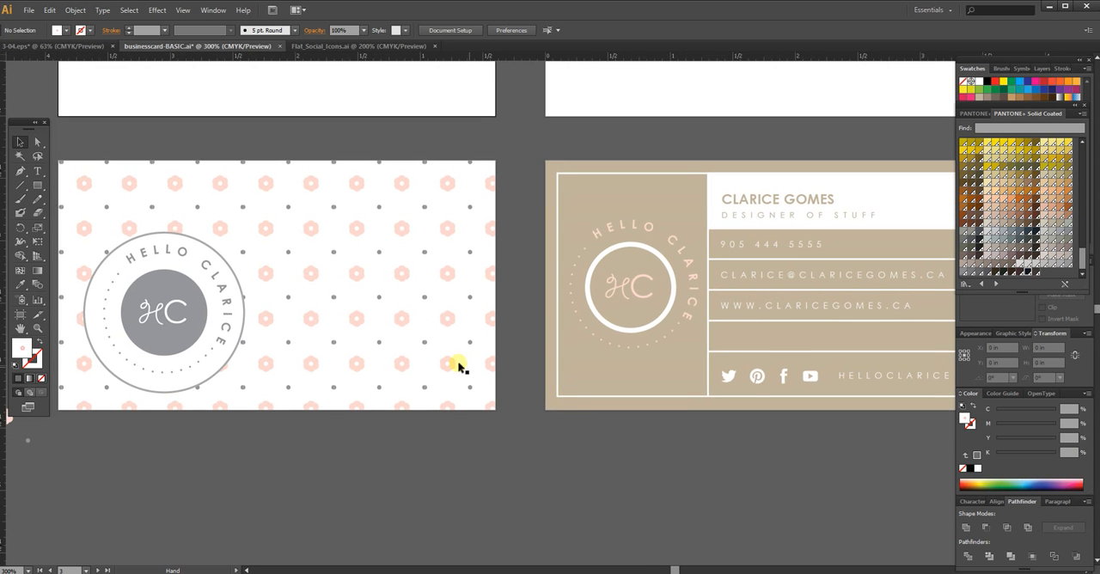
drag(776, 351, 685, 329)
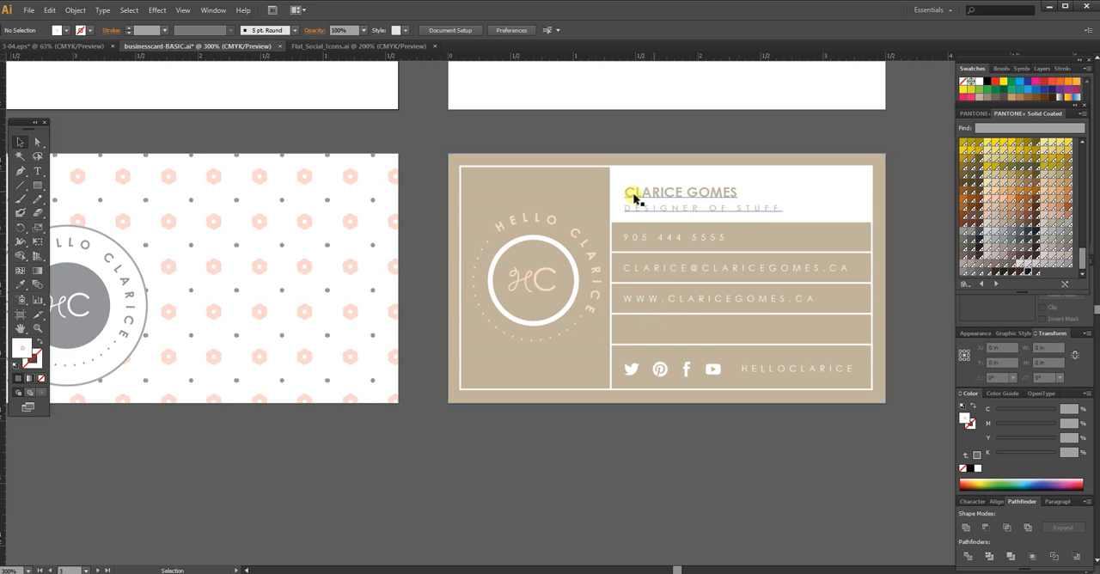
key(space)
drag(506, 265, 585, 375)
drag(515, 230, 525, 367)
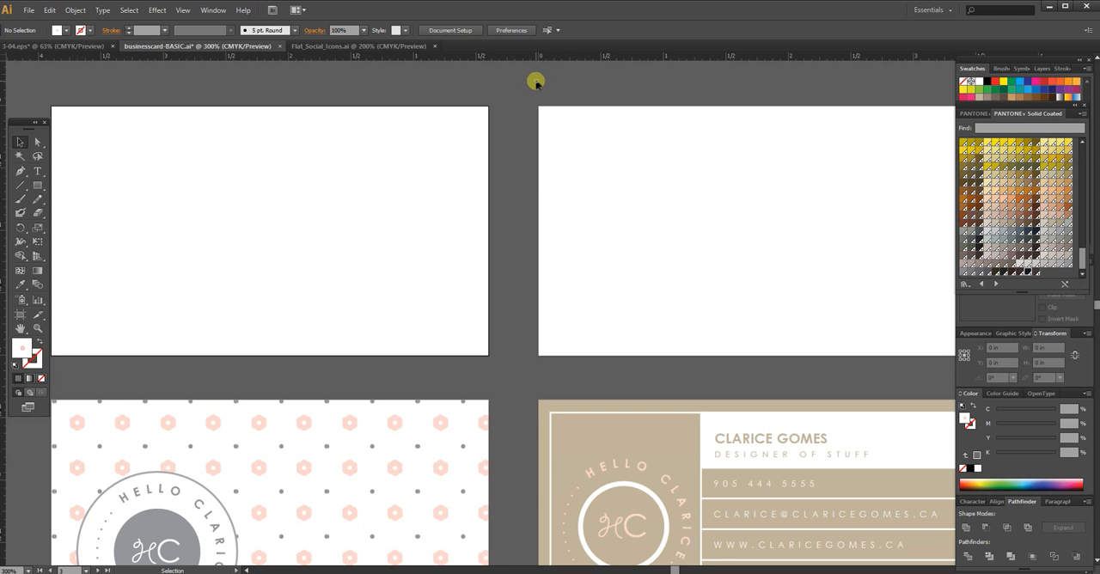
drag(529, 341, 574, 277)
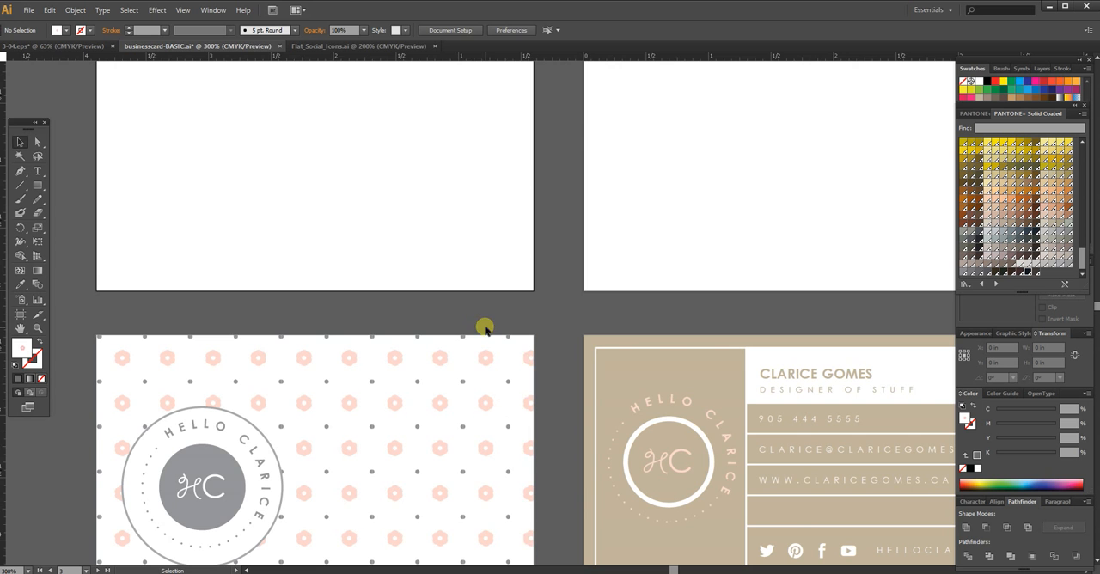
scroll(516, 297, up, 3)
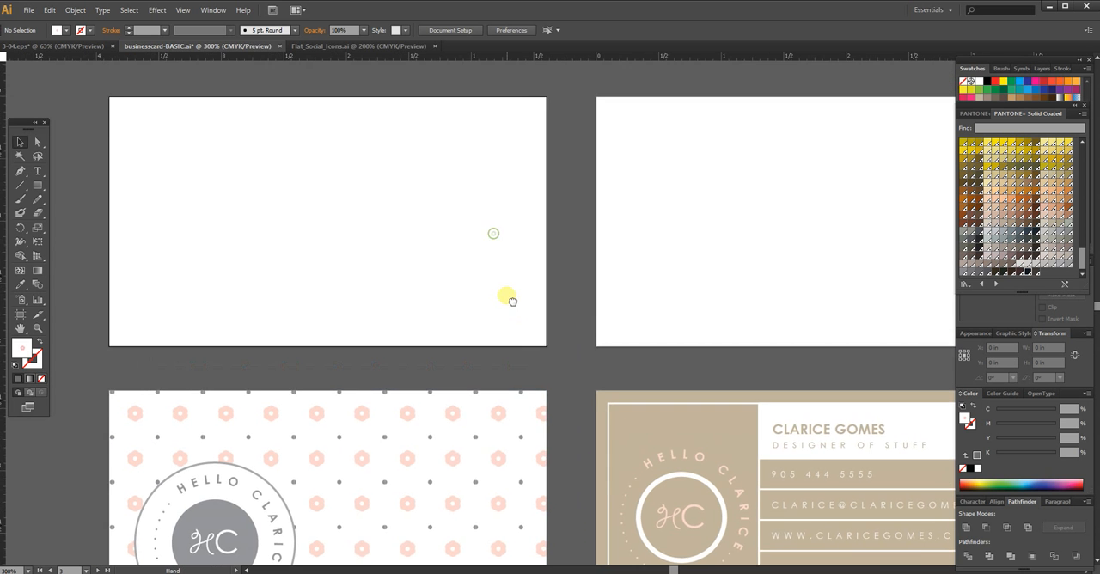
Step: Draw a square about 0.76 in wide on the first blank artboard and fill it with a brown swatch
click(36, 186)
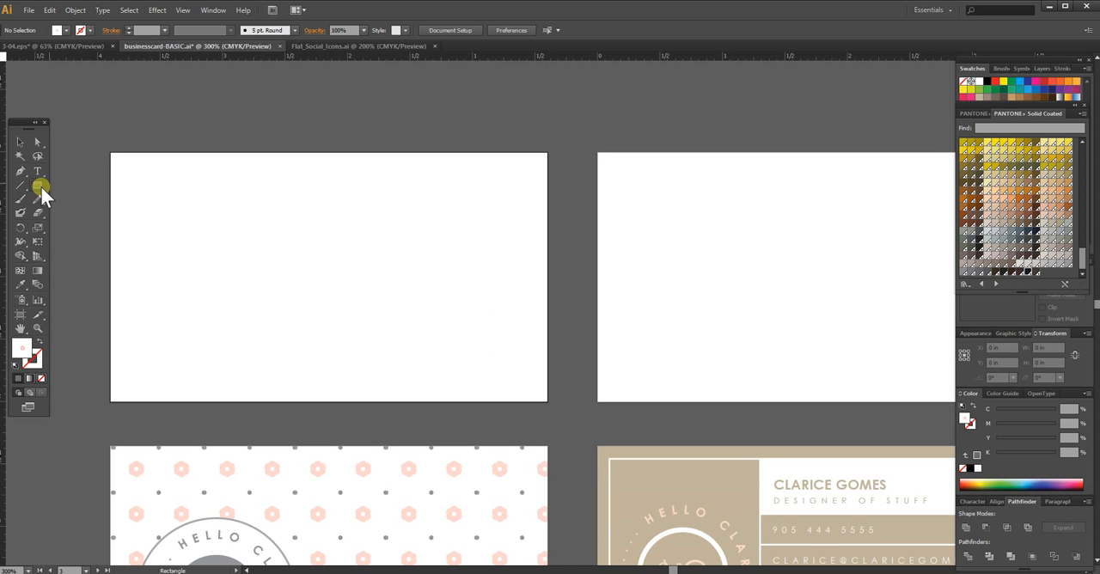
drag(361, 186, 439, 286)
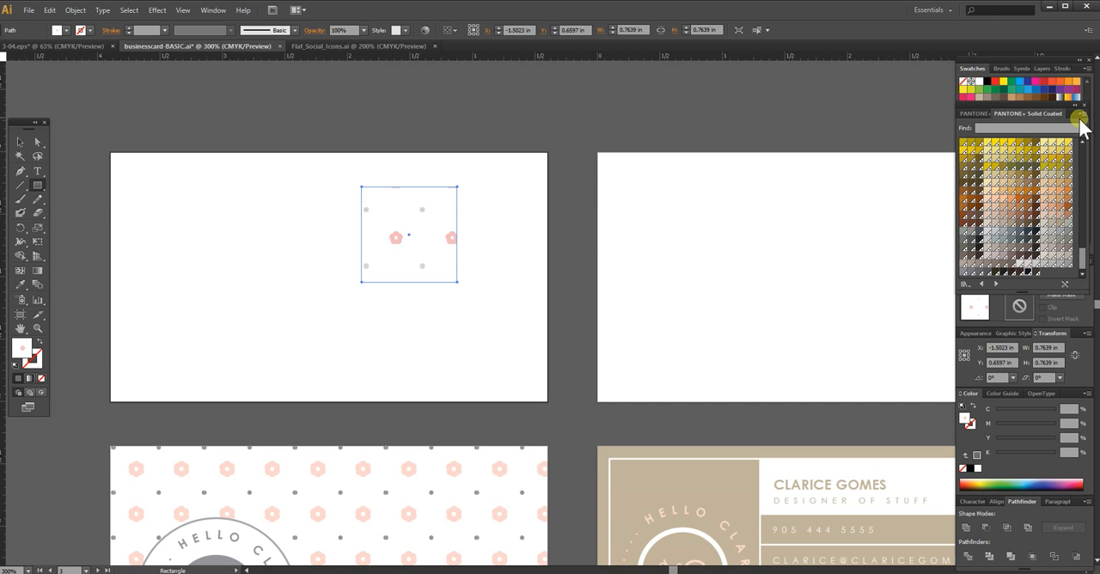
drag(1086, 104, 1056, 225)
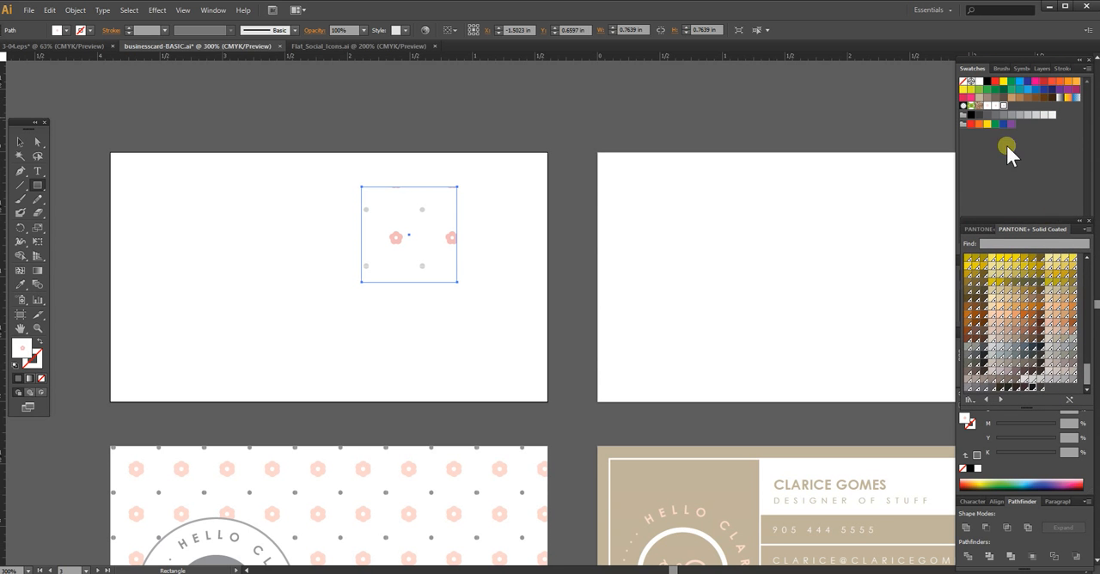
click(963, 81)
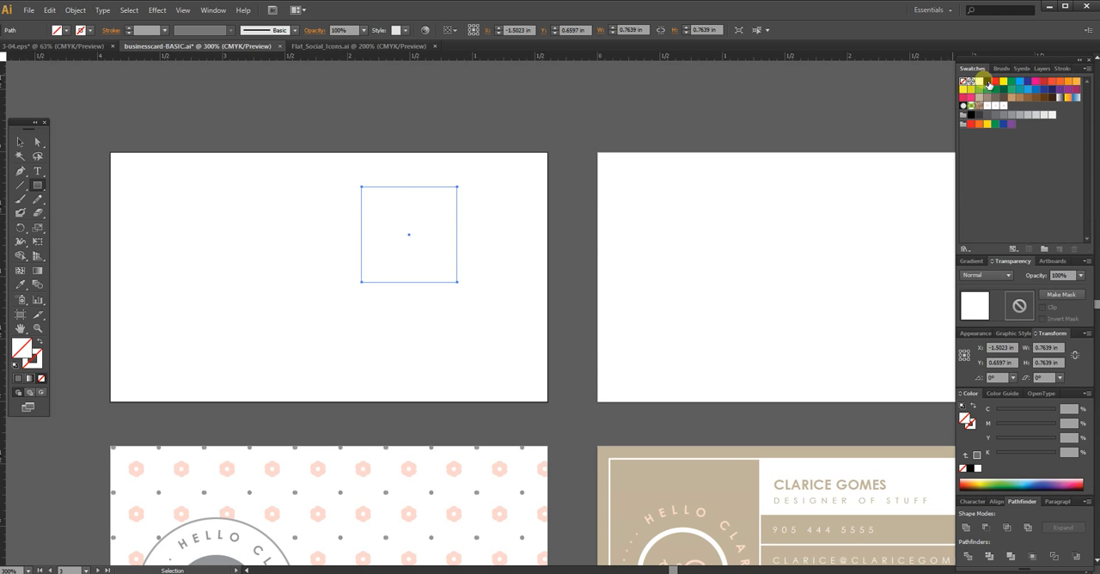
click(980, 83)
click(1015, 100)
key(v)
click(500, 222)
Step: Draw a circle about 0.083 in wide inside the brown square and fill it with the beige swatch
key(ctrl+equal)
key(ctrl+equal)
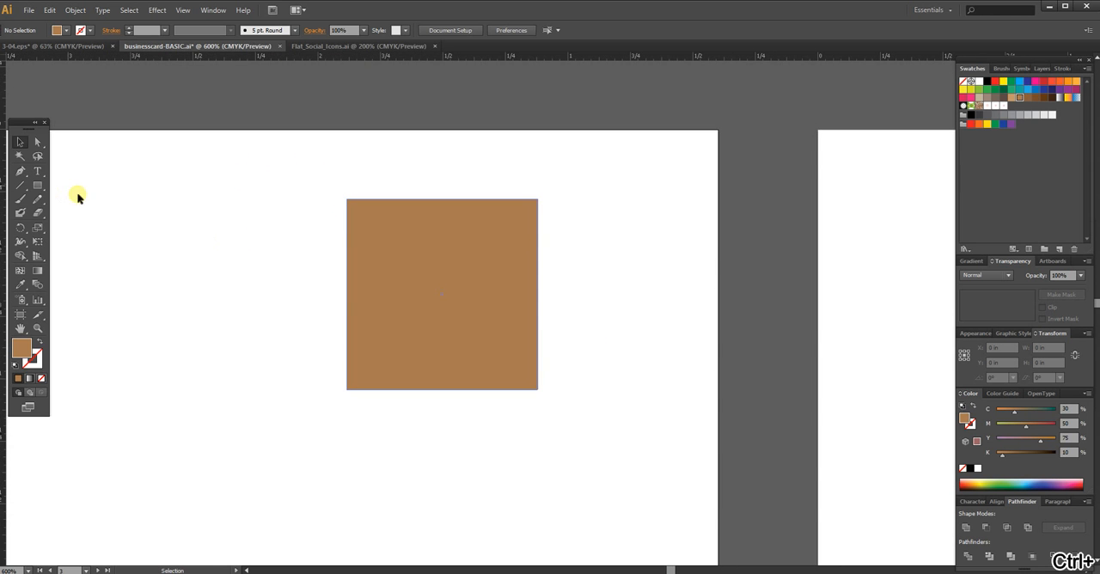
click(37, 186)
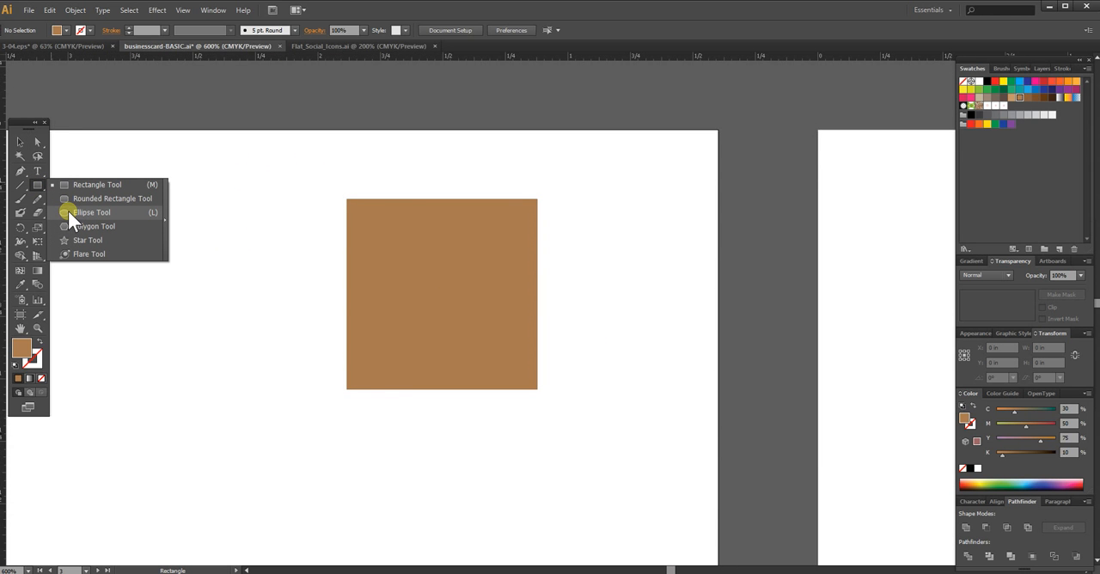
drag(68, 211, 73, 213)
drag(438, 264, 454, 286)
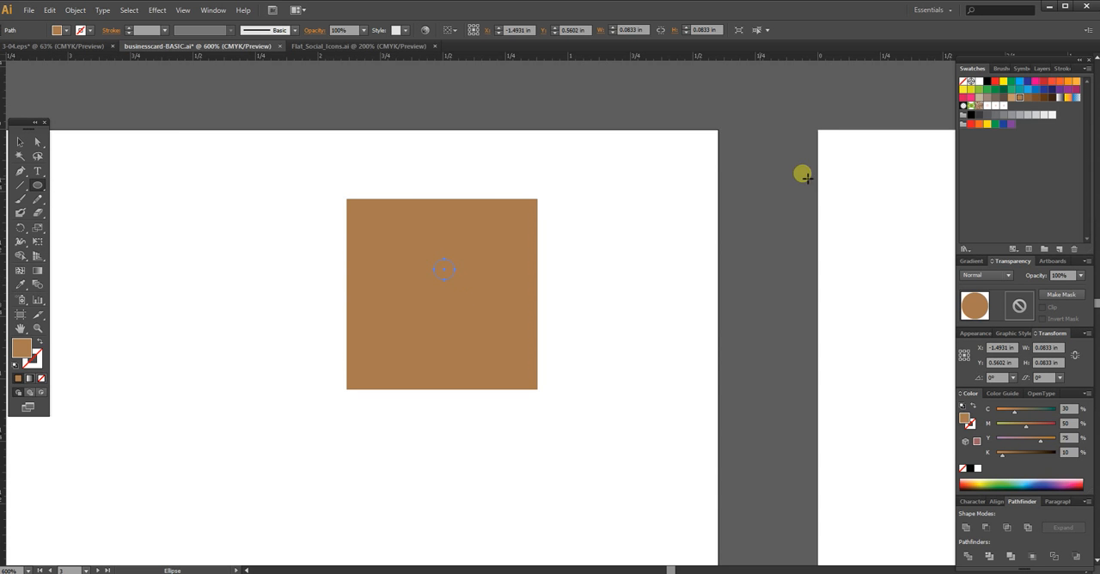
click(1075, 82)
click(1036, 80)
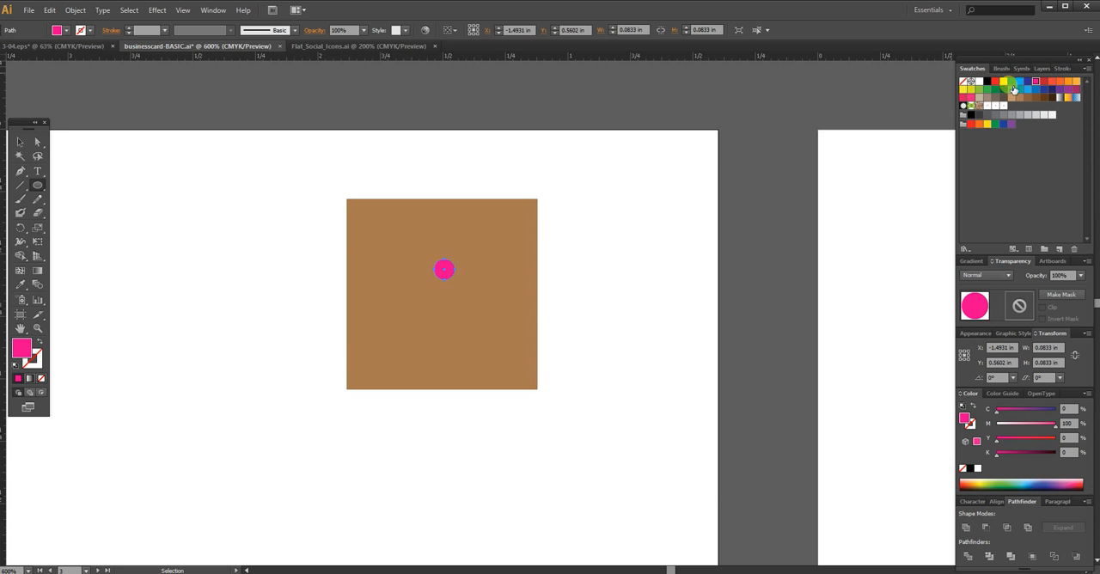
click(979, 98)
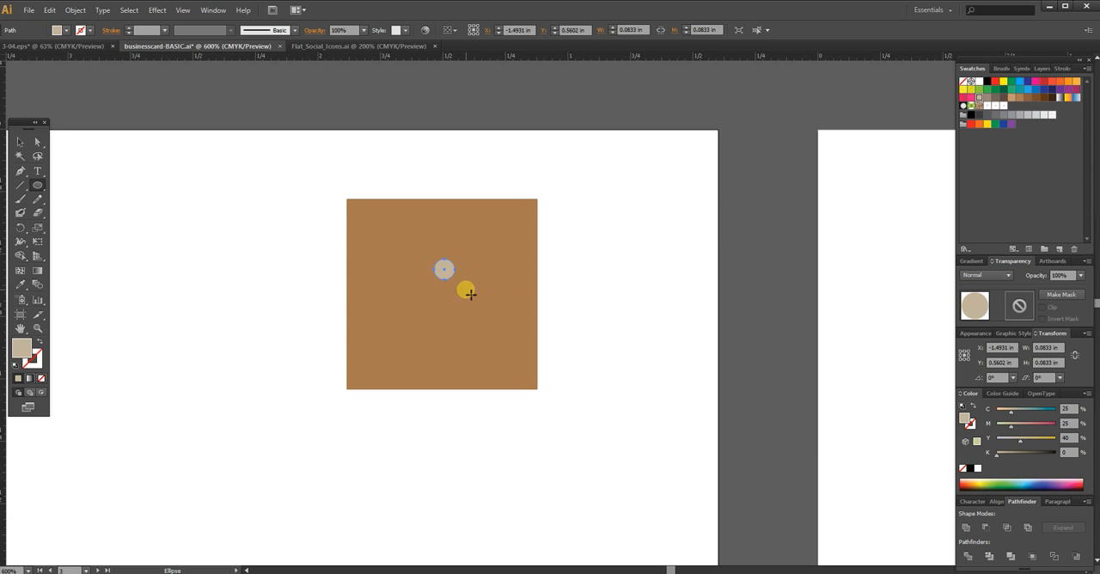
Step: Try to form a flower from the beige circle by rotating a copy around its lower edge and repeating the transformation
key(v)
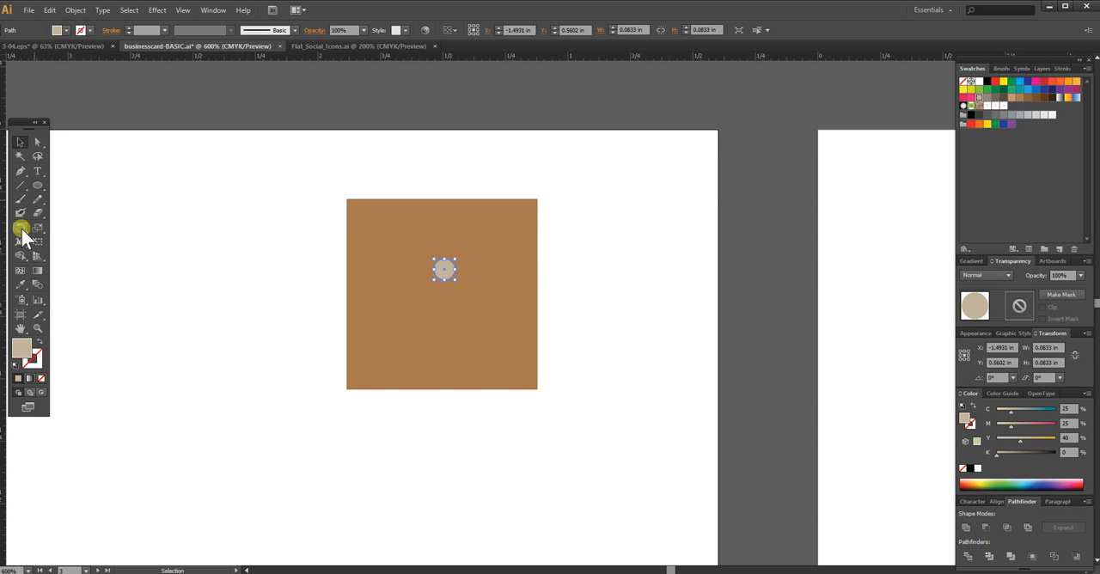
click(22, 229)
drag(445, 272, 461, 278)
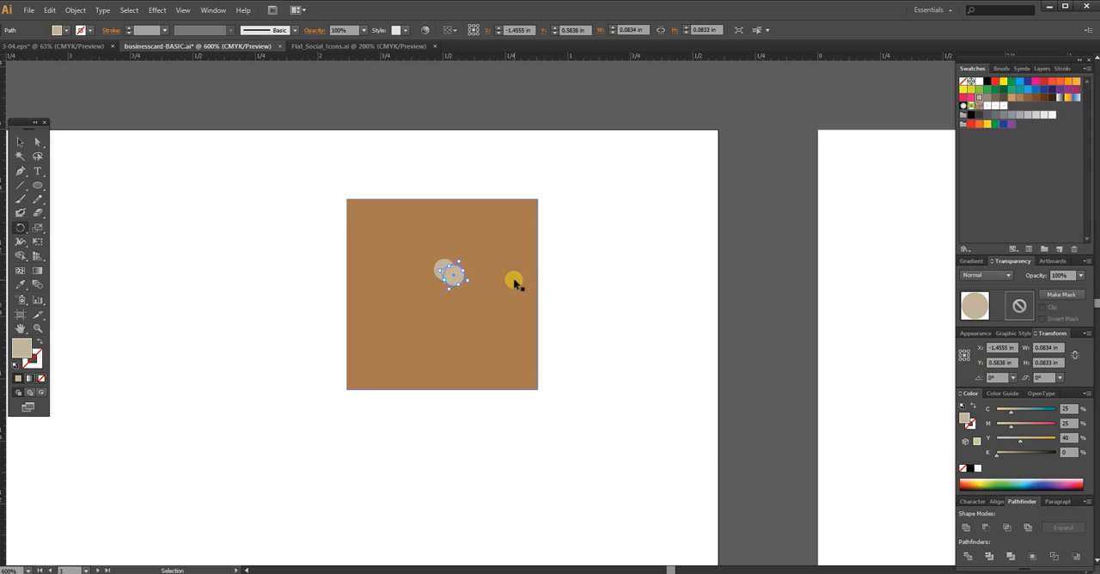
key(ctrl+d)
key(ctrl+d)
key(ctrl+d)
key(ctrl+d)
key(ctrl+d)
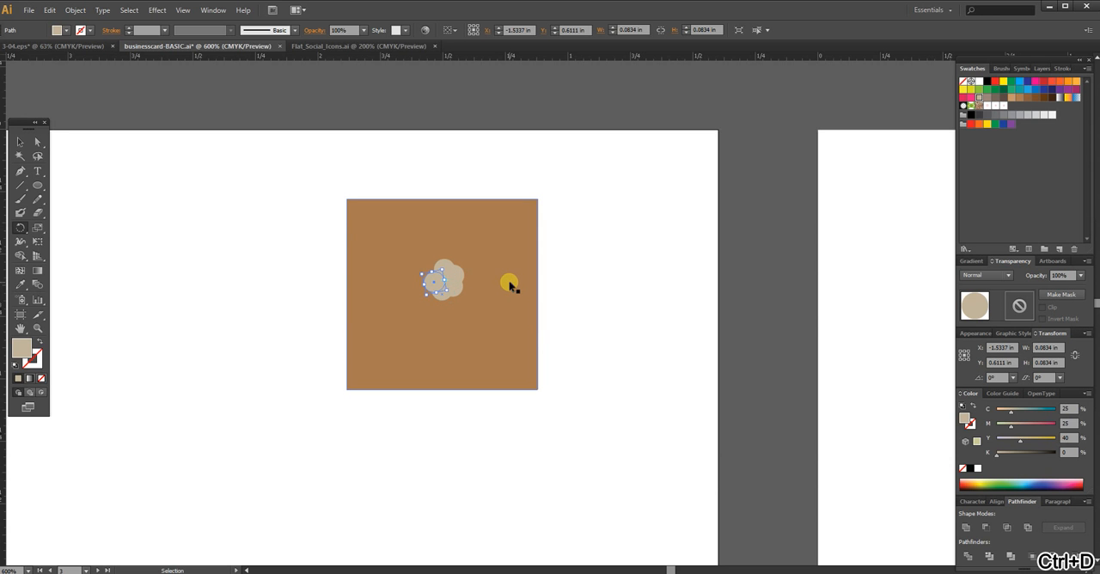
key(ctrl+d)
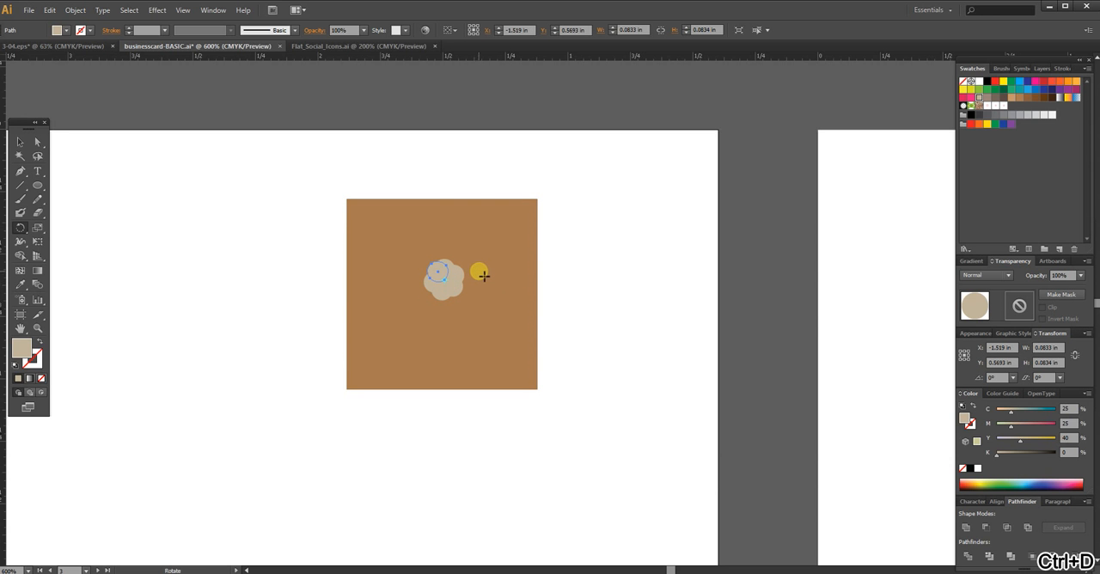
key(v)
click(592, 253)
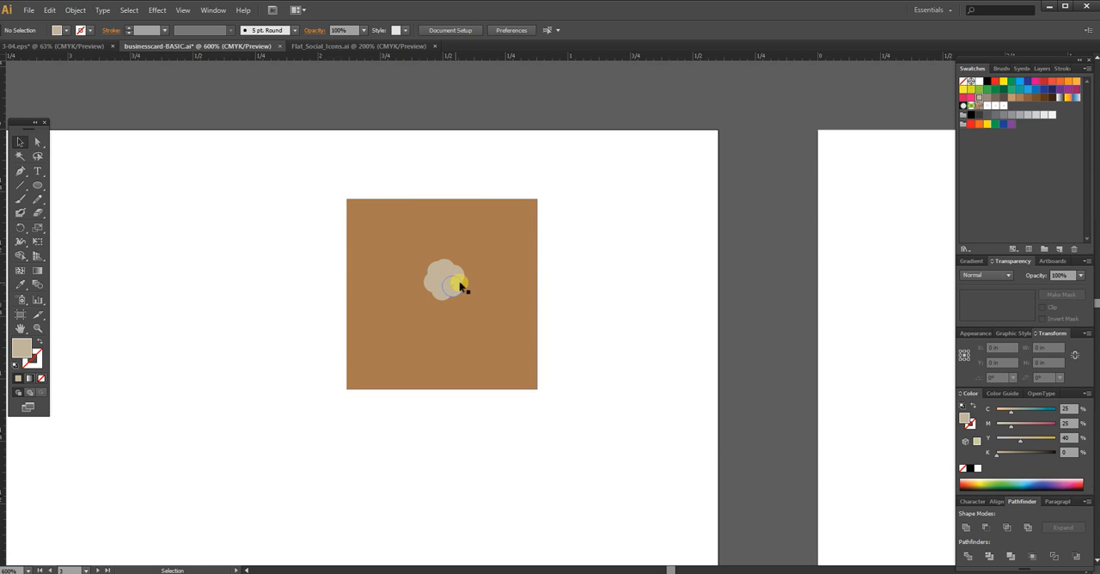
key(a)
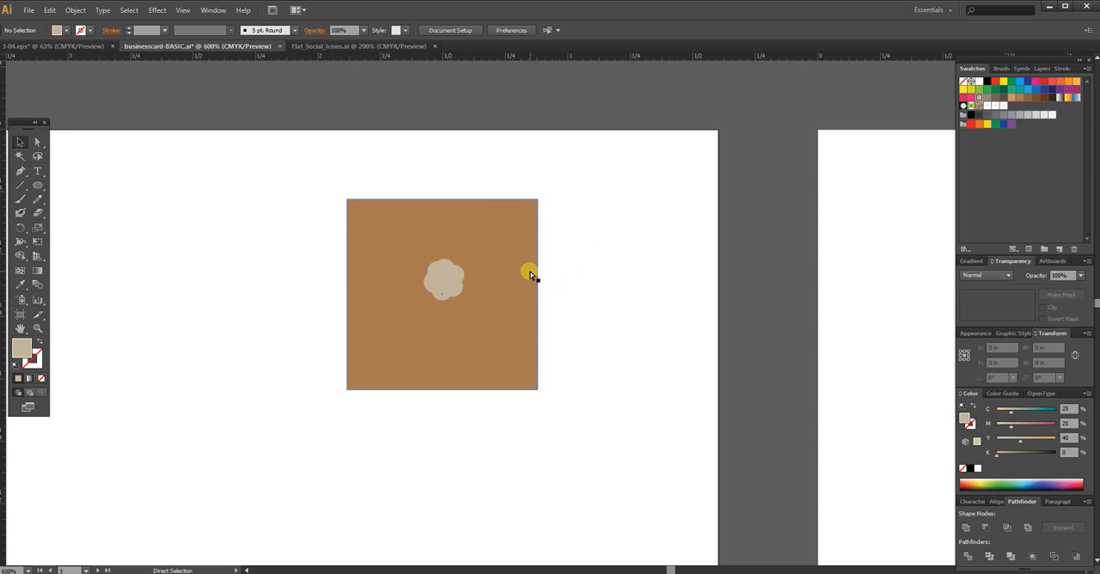
key(ctrl+z)
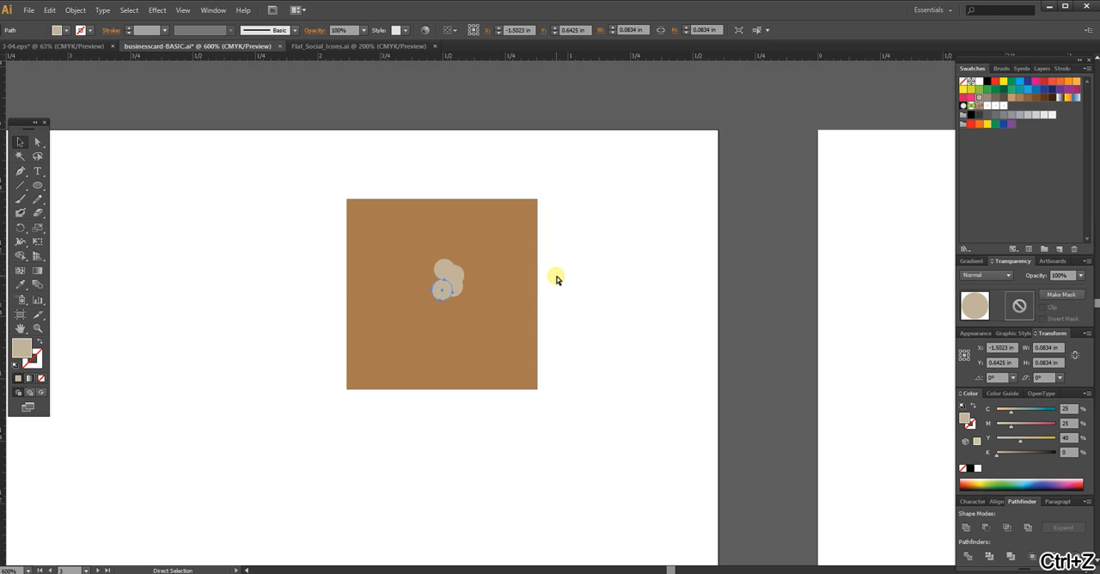
Step: Rotate a copy of the beige circle around its lower edge and repeat the transformation to form a five-petal flower
drag(443, 282, 435, 265)
click(22, 226)
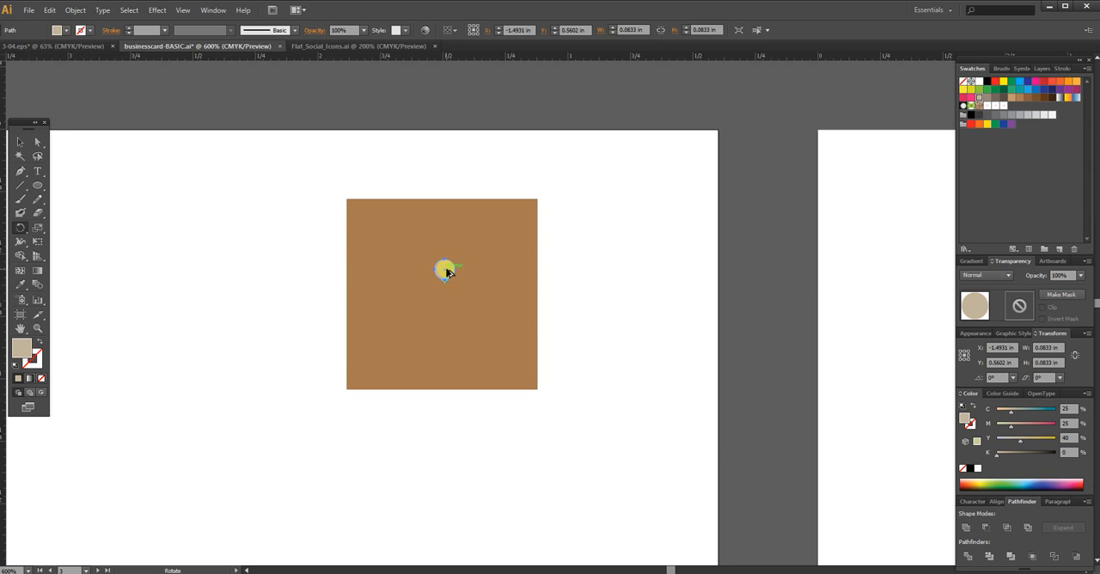
drag(445, 272, 469, 283)
key(ctrl+d)
key(ctrl+d)
key(ctrl+d)
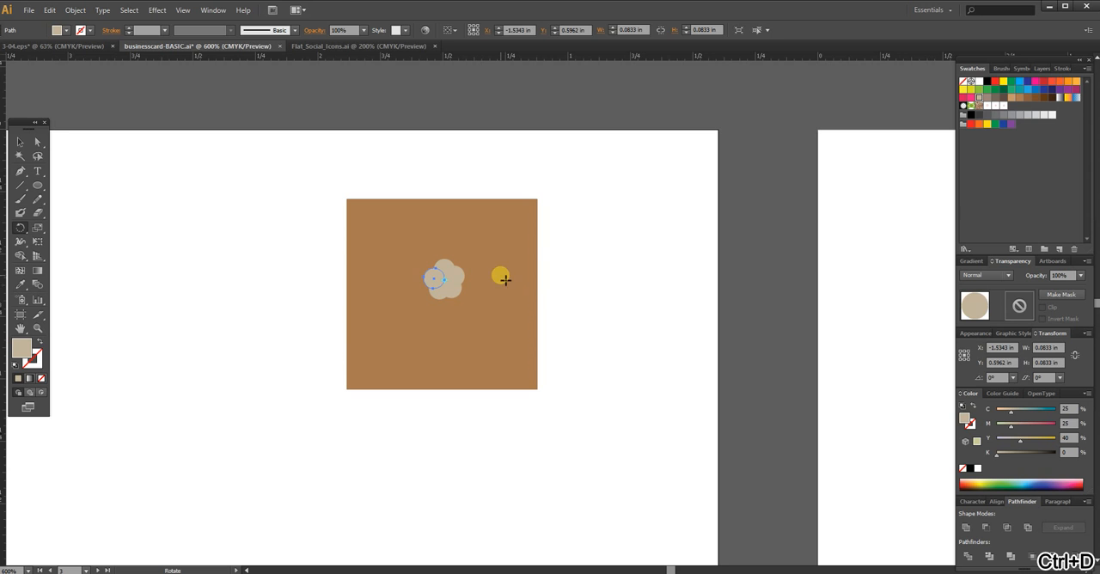
key(v)
click(595, 275)
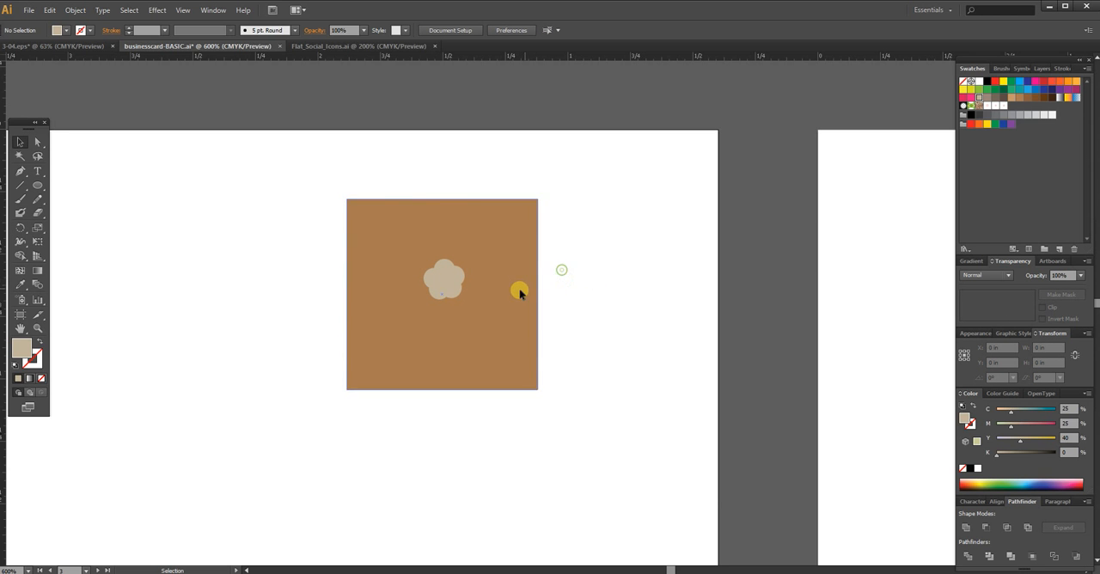
Step: Unite the five overlapping beige circles into a single flower shape
drag(559, 261, 464, 309)
drag(577, 245, 426, 303)
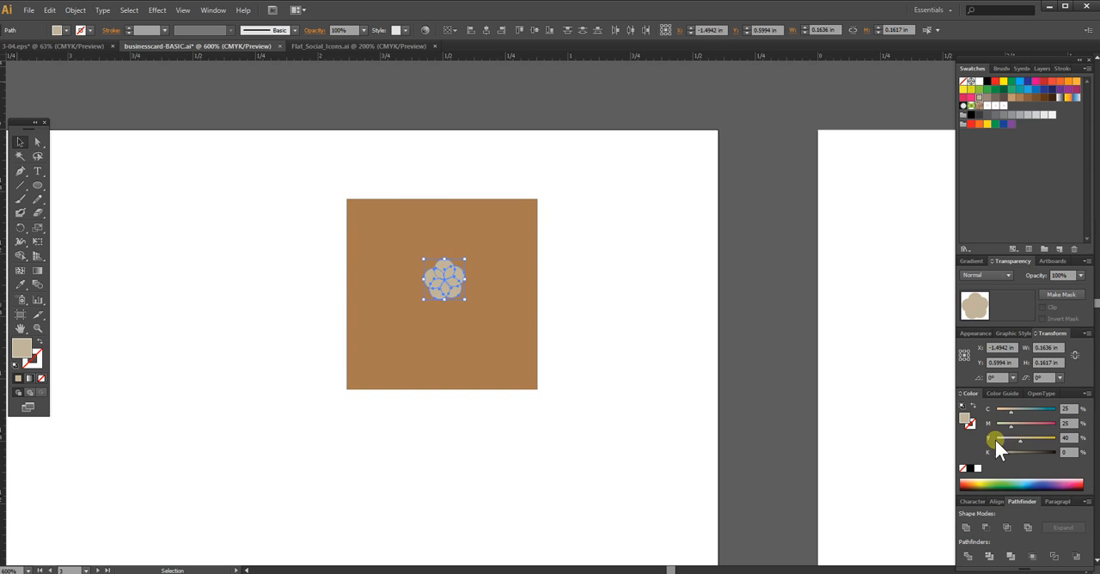
click(966, 527)
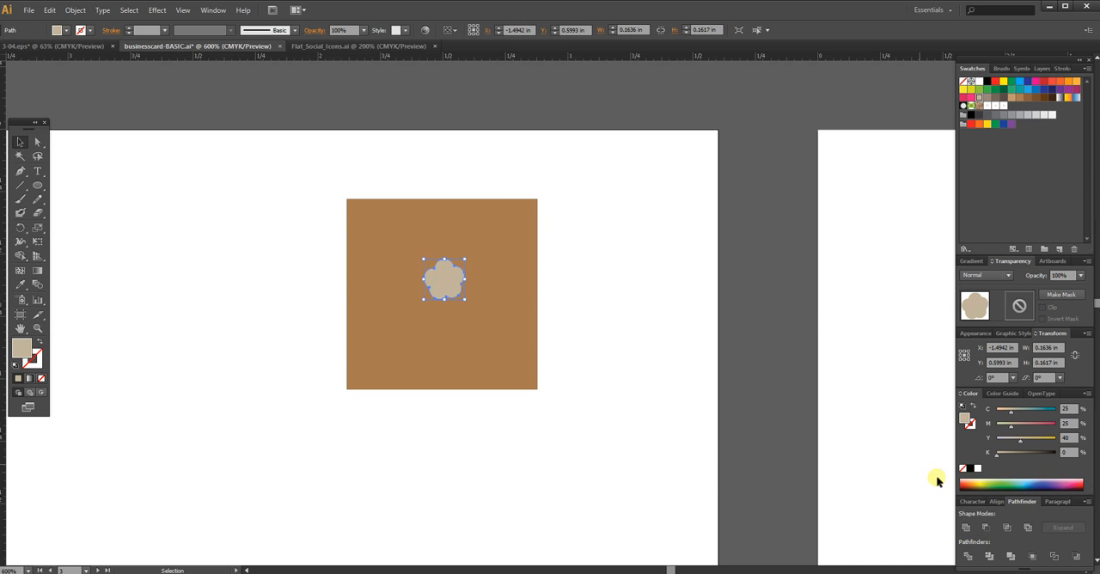
click(592, 267)
Step: Draw a small white circle over the middle of the beige flower
click(38, 185)
click(979, 81)
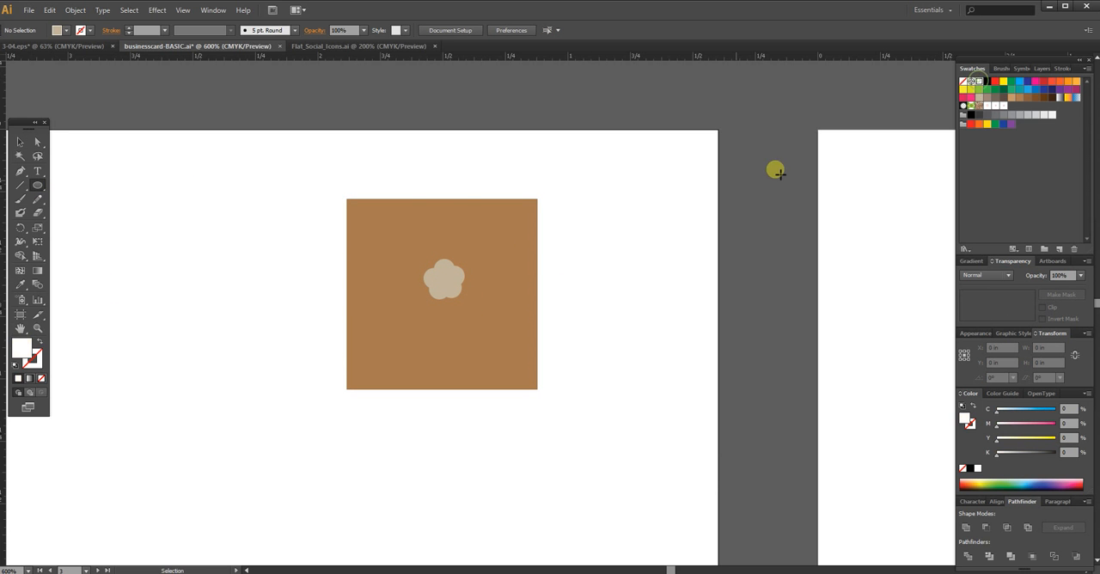
drag(441, 277, 457, 291)
key(v)
click(474, 287)
Step: Align the white circle with the flower horizontally and vertically by their centres, and group the two shapes
click(452, 273)
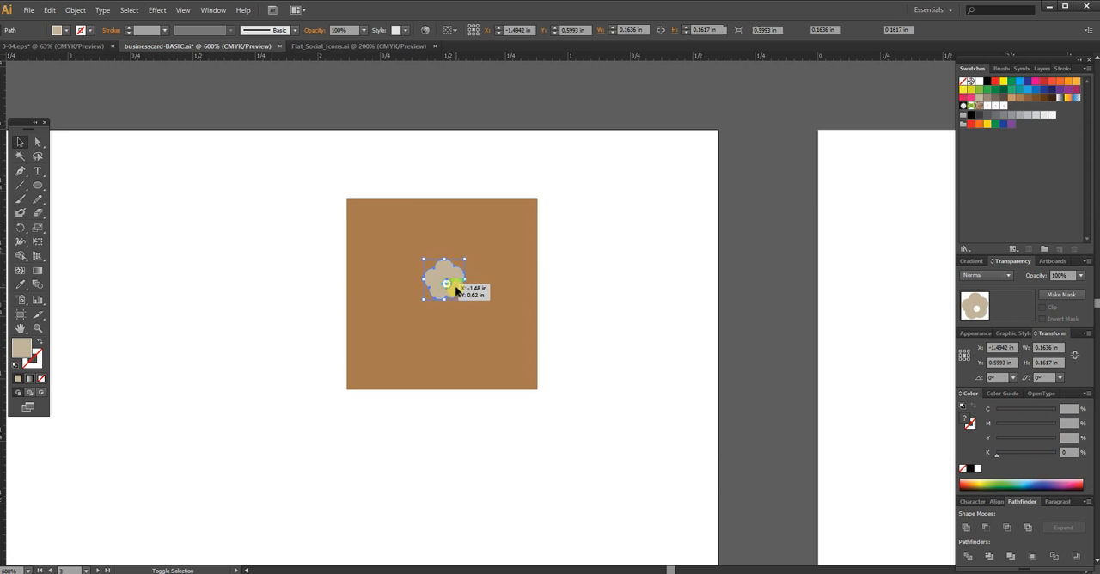
shift+click(457, 287)
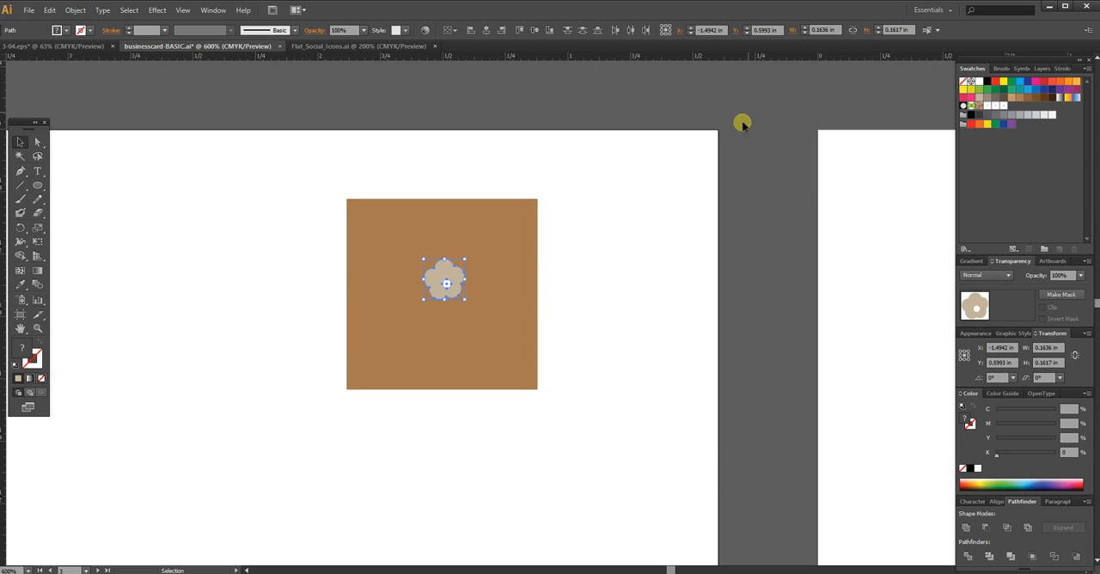
click(486, 31)
click(532, 30)
key(ctrl+g)
Step: Move the flower group down to the middle of the brown square
drag(662, 279, 454, 303)
click(541, 302)
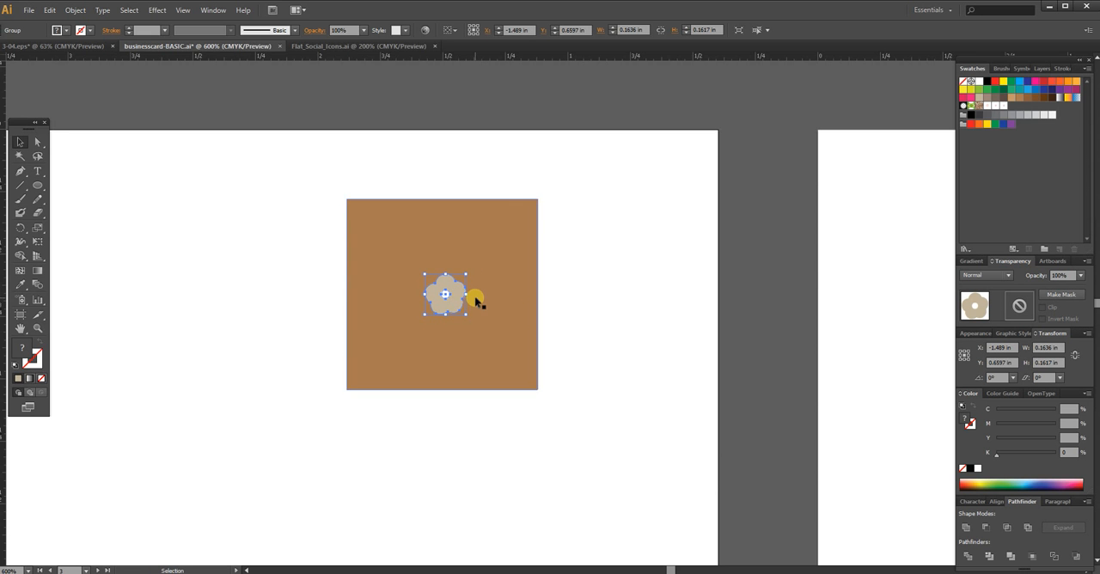
drag(670, 271, 516, 283)
click(602, 265)
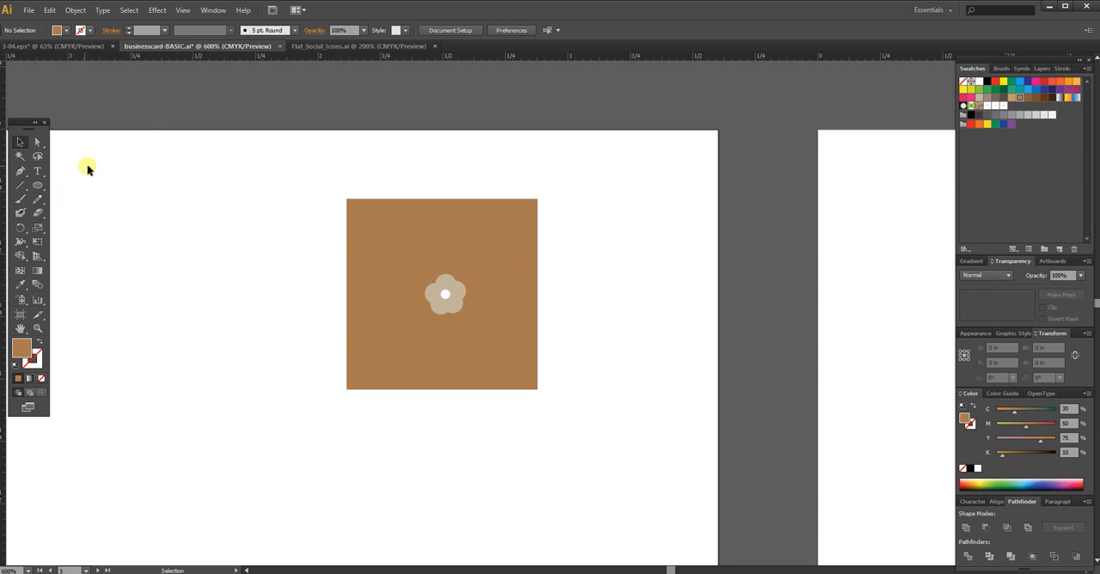
Step: Draw a circle about 0.086 in wide centred on the brown square's top-left corner and fill it with 60% grey
click(37, 185)
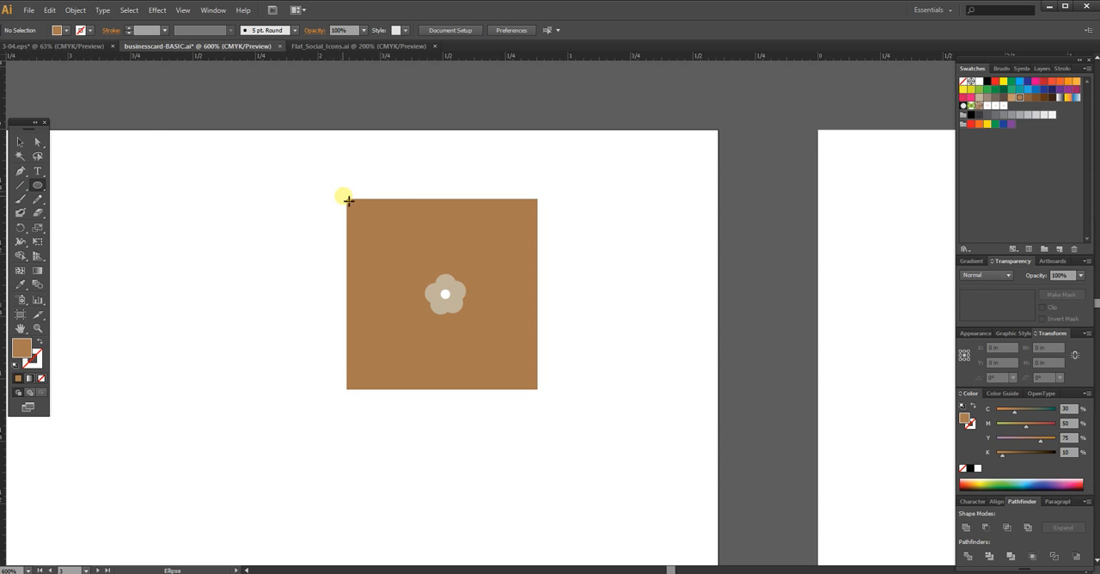
mouse_move(347, 200)
mouse_down()
mouse_move(341, 189)
mouse_move(360, 212)
mouse_up()
key(v)
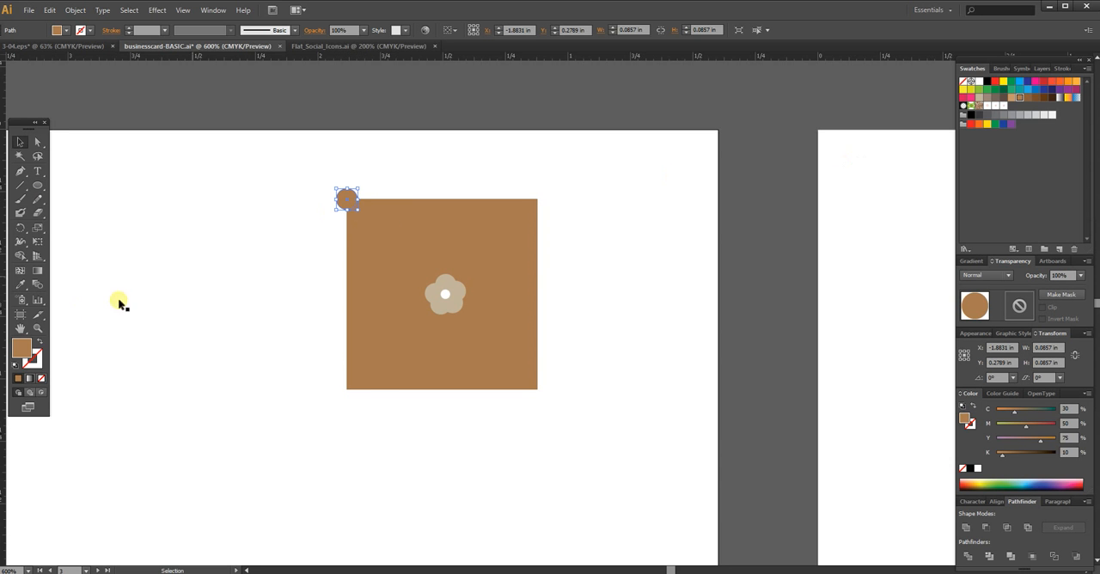
click(1004, 115)
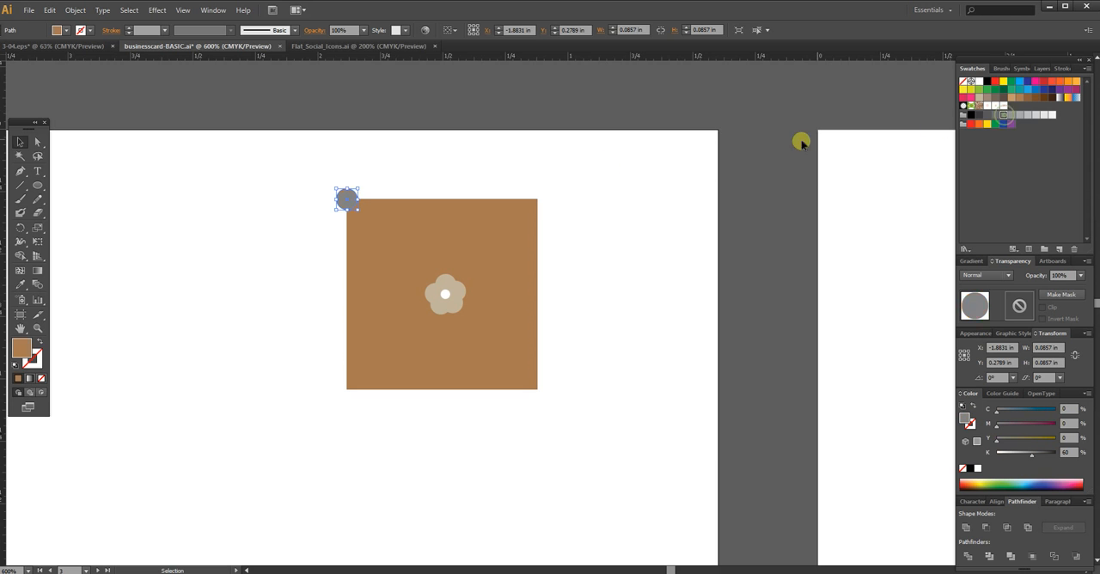
click(459, 167)
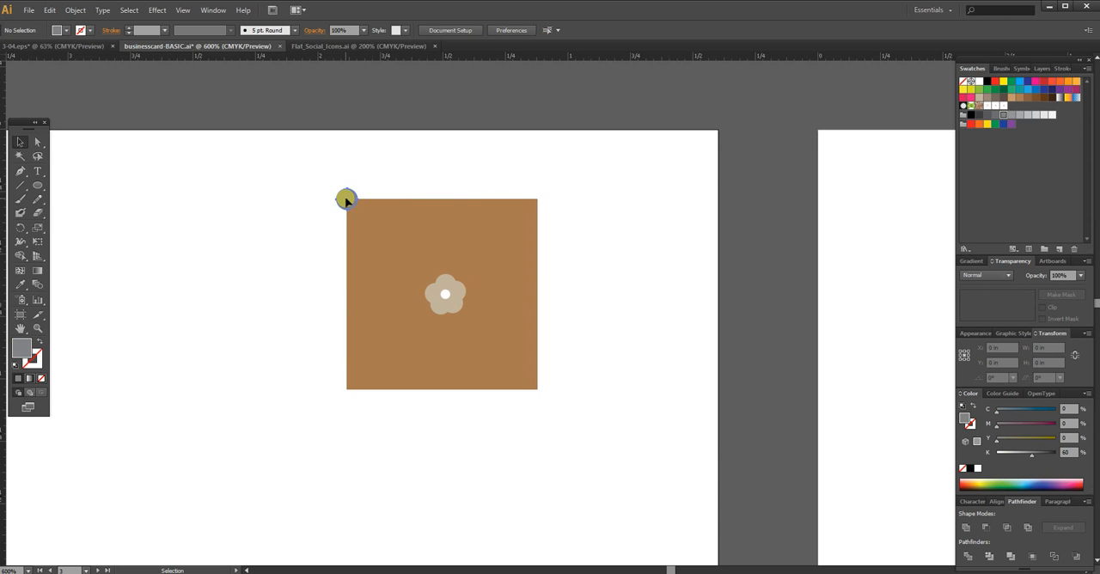
Step: Fill the circle on the brown square's top-left corner with 50% grey and copy it horizontally to the top-right corner
click(345, 199)
click(1012, 115)
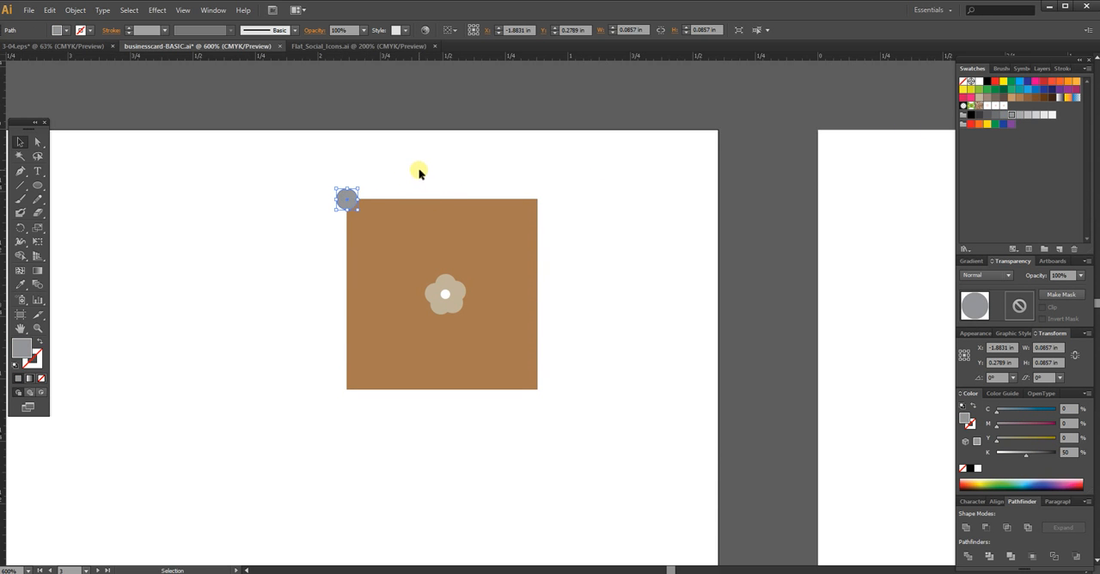
click(420, 172)
drag(347, 201, 351, 204)
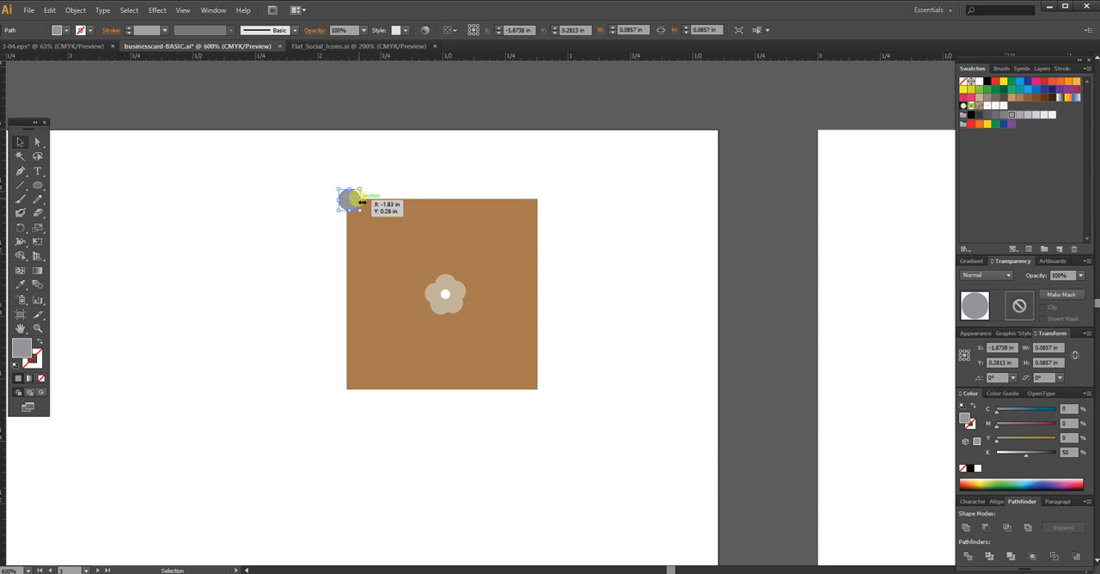
drag(349, 203, 537, 205)
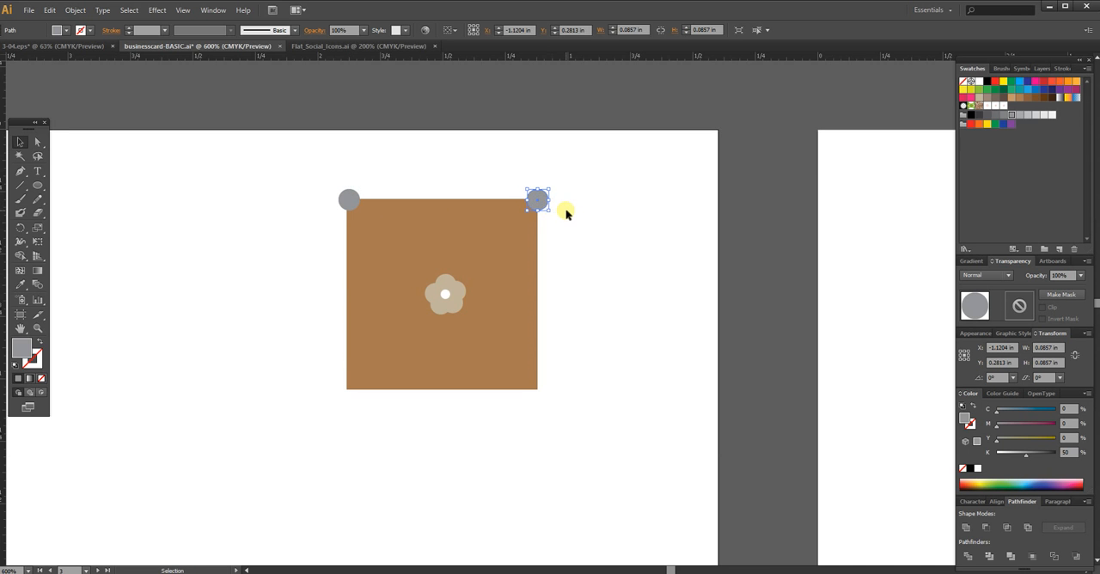
Step: Reposition the two grey circles so they sit at the same height on the square's top edge, the left one centred on its corner
key(ctrl+plus)
key(ctrl+plus)
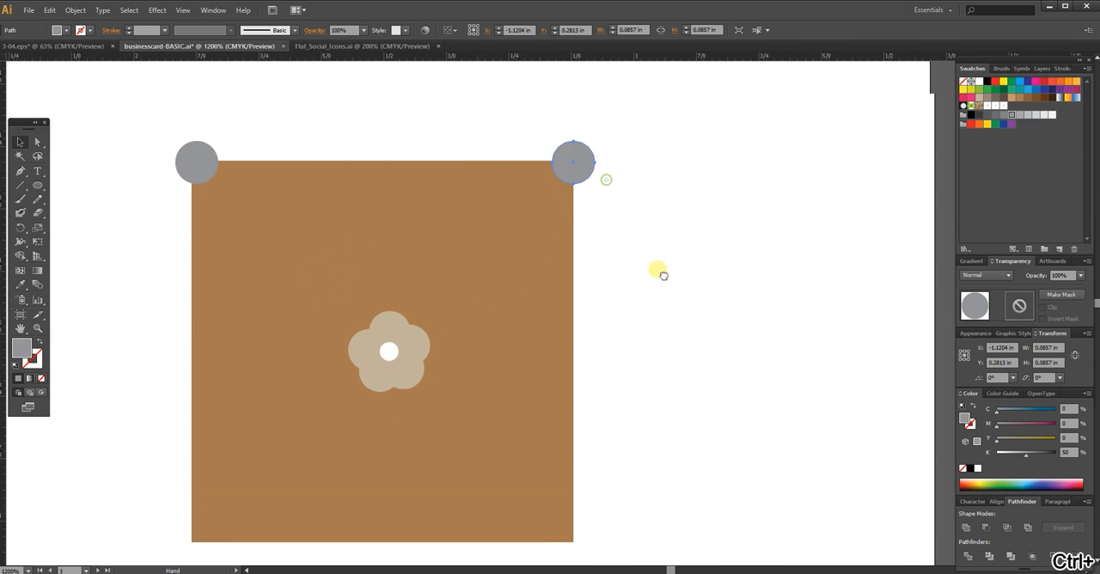
shift+click(227, 217)
drag(238, 217, 239, 221)
drag(701, 204, 606, 220)
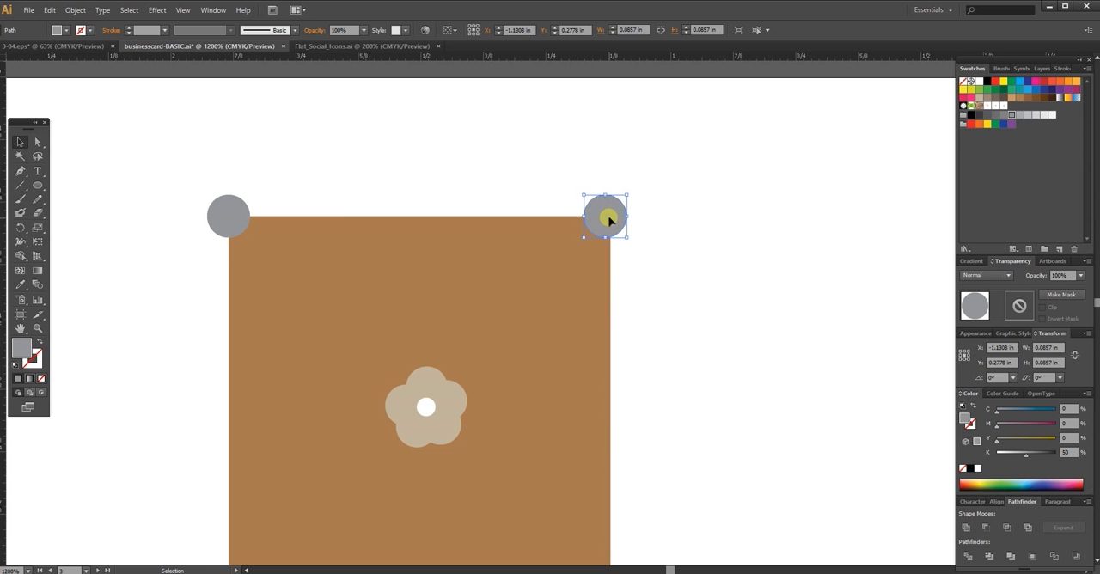
drag(225, 215, 229, 216)
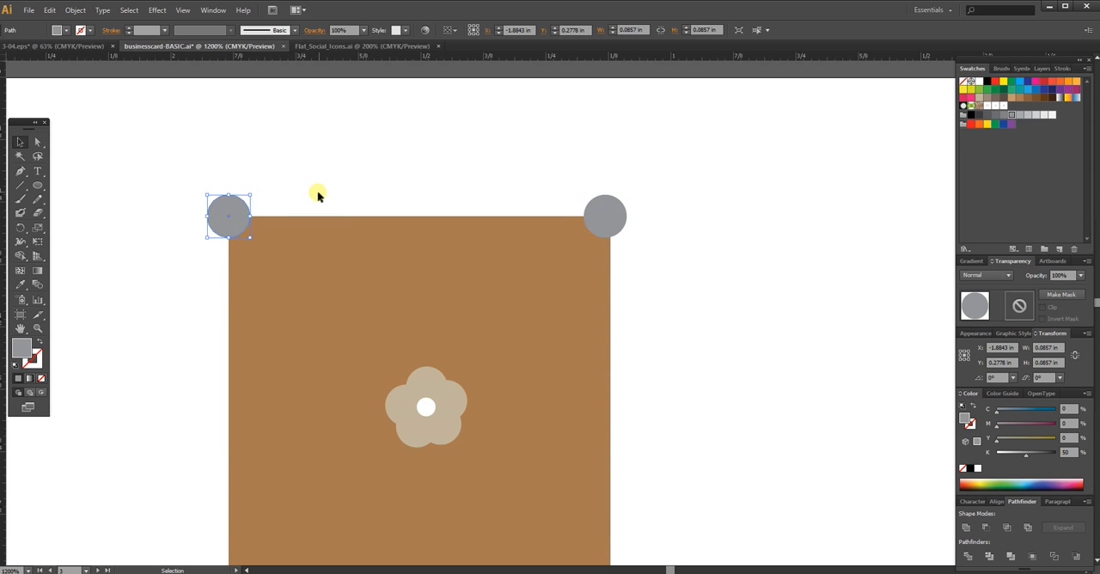
Step: Duplicate both upper grey circles straight down to the square's bottom corners
click(318, 190)
scroll(700, 236, down, 2)
click(603, 133)
shift+click(237, 135)
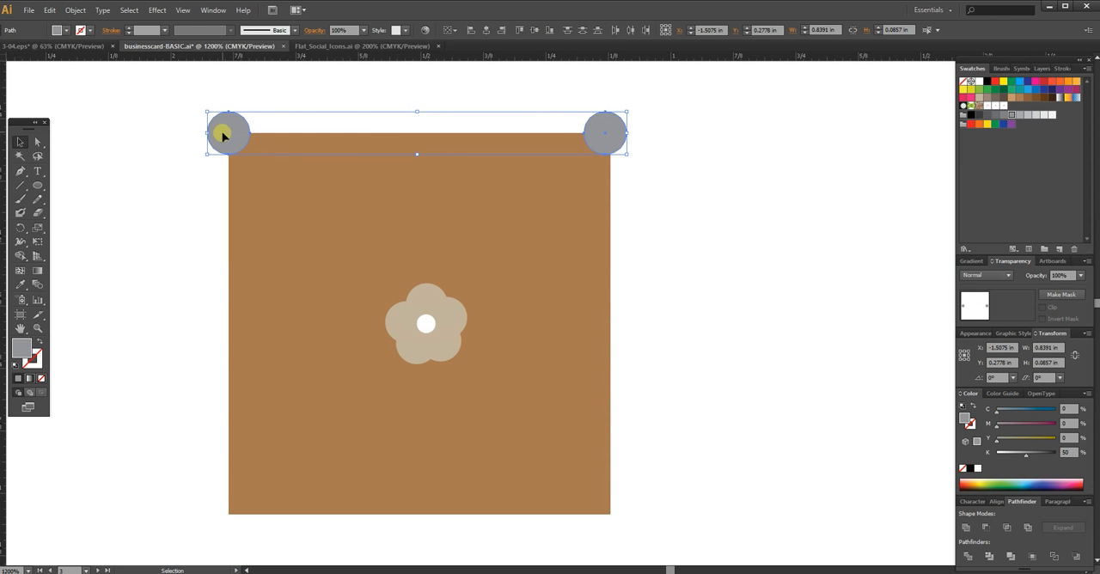
drag(243, 176, 248, 517)
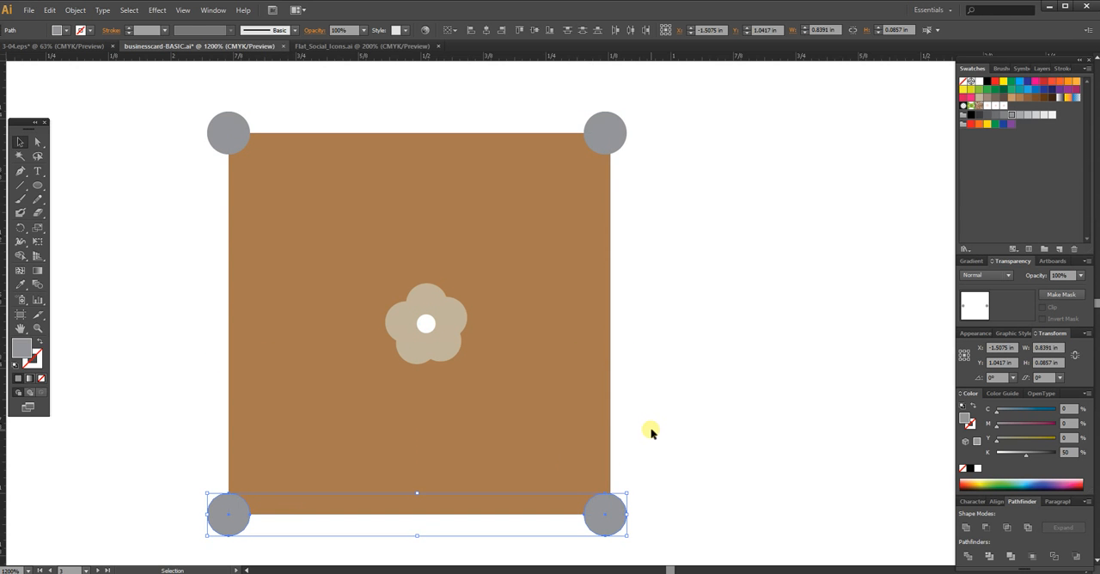
Step: Shift the lower-right and upper-right circles so each is centred exactly on the square's right-hand corners
drag(668, 442, 613, 516)
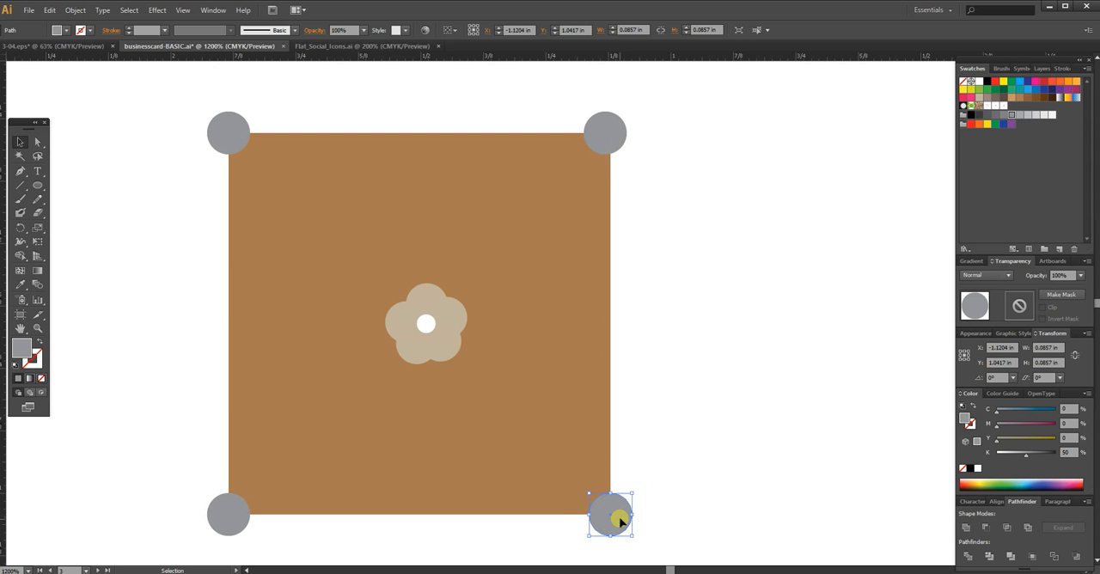
click(605, 135)
drag(604, 136, 615, 138)
click(664, 170)
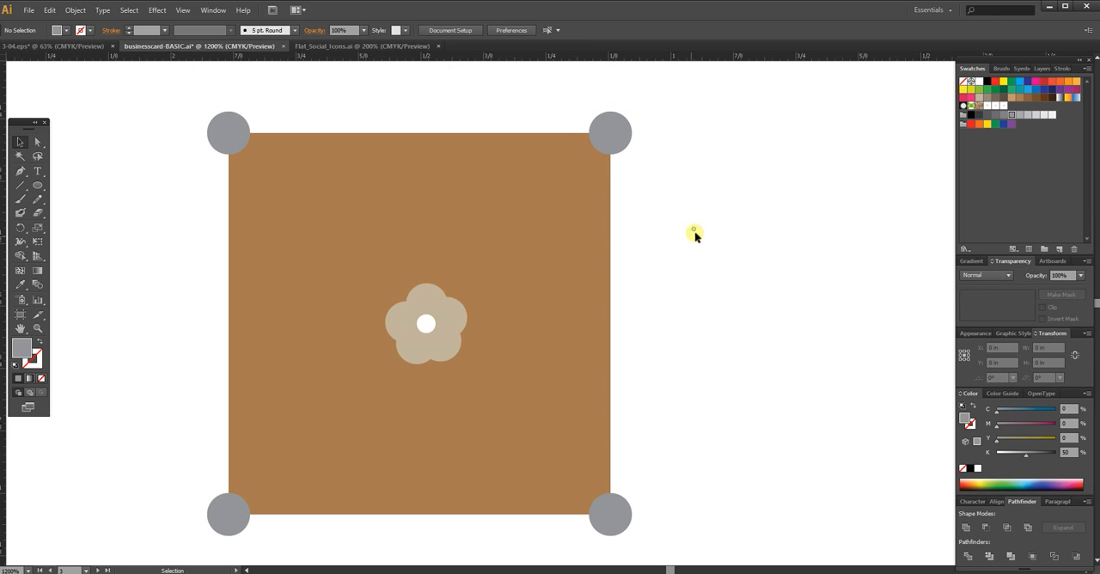
Step: Recolour only the flower's petals in the group from beige to light pink
key(a)
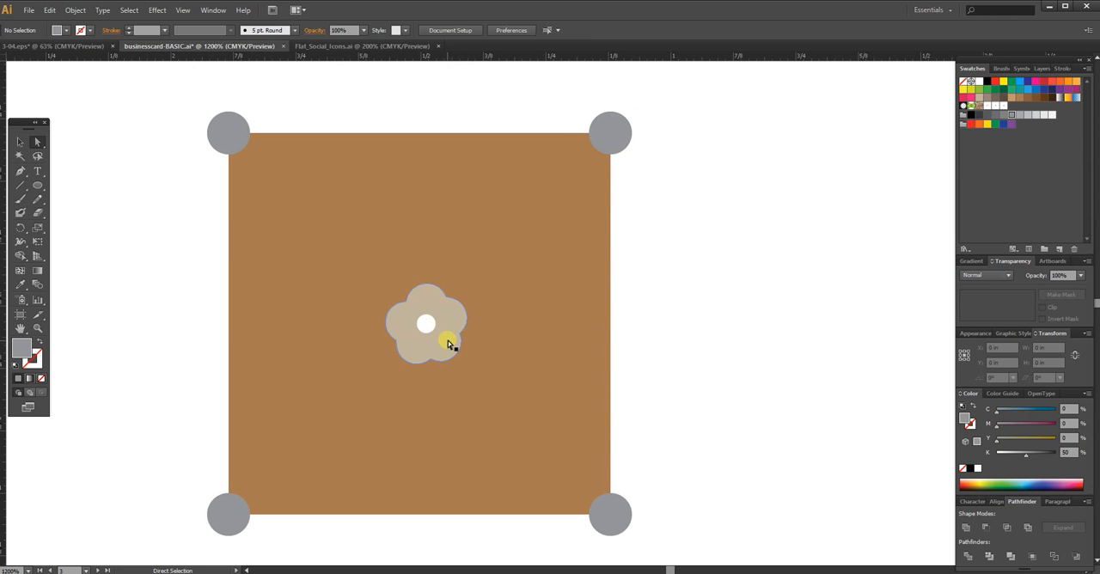
click(451, 343)
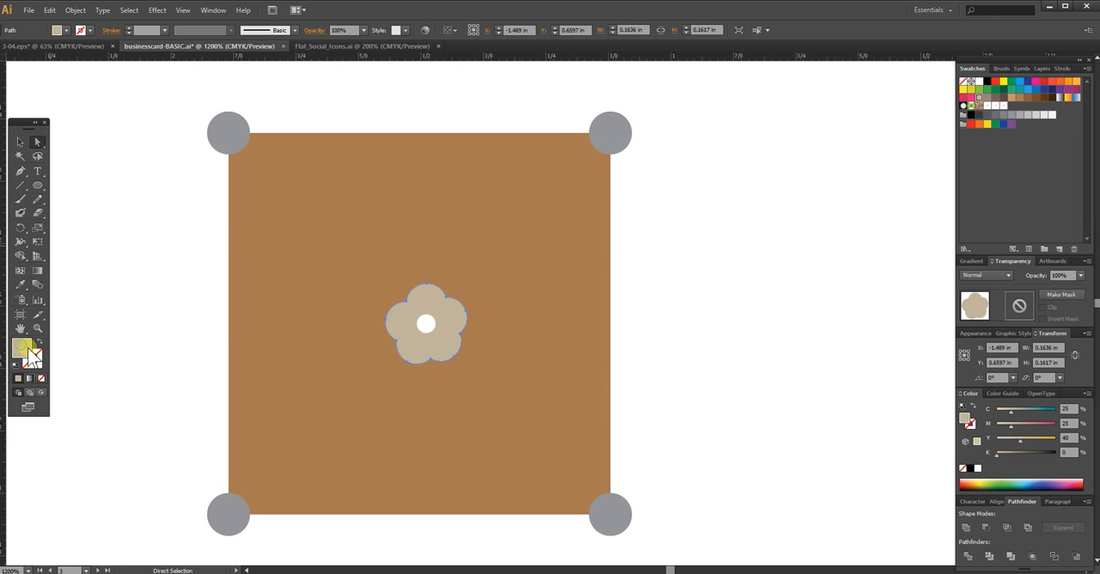
double_click(26, 354)
drag(262, 153, 272, 137)
click(142, 134)
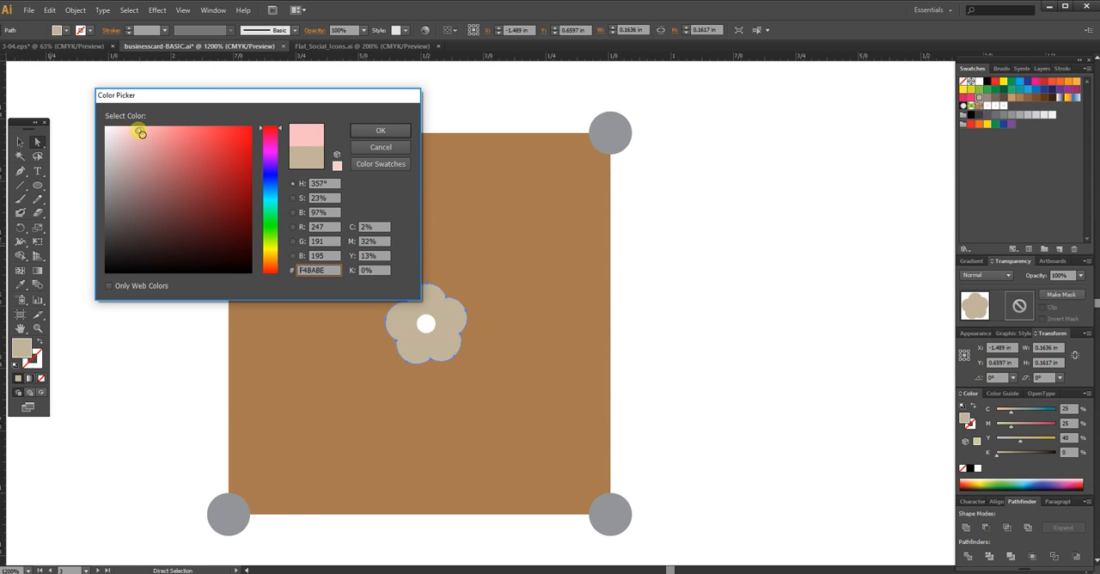
click(375, 130)
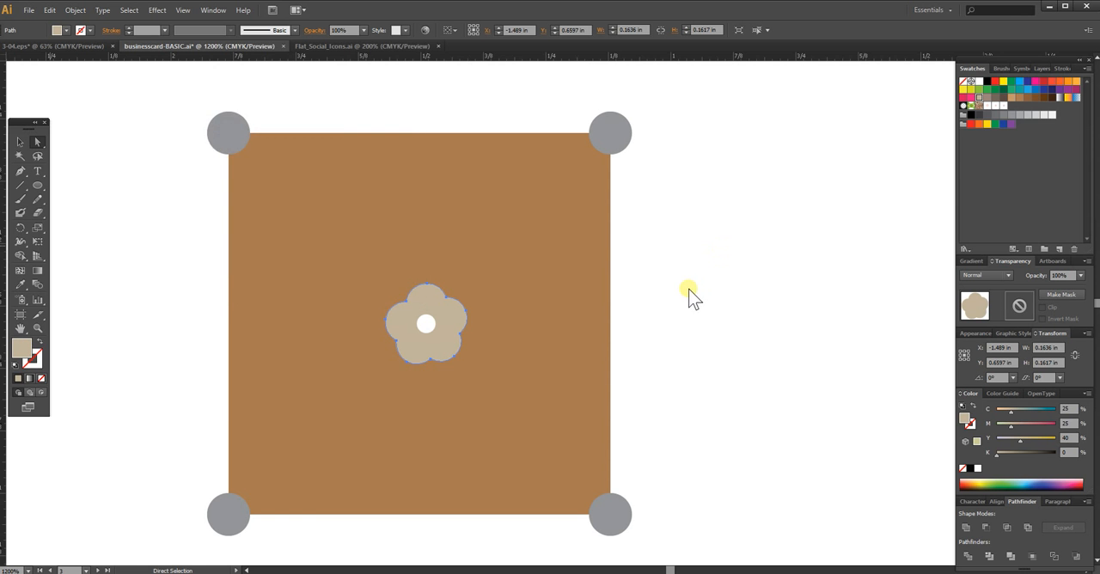
click(675, 284)
Step: Remove the fill from the brown background square
key(v)
click(547, 363)
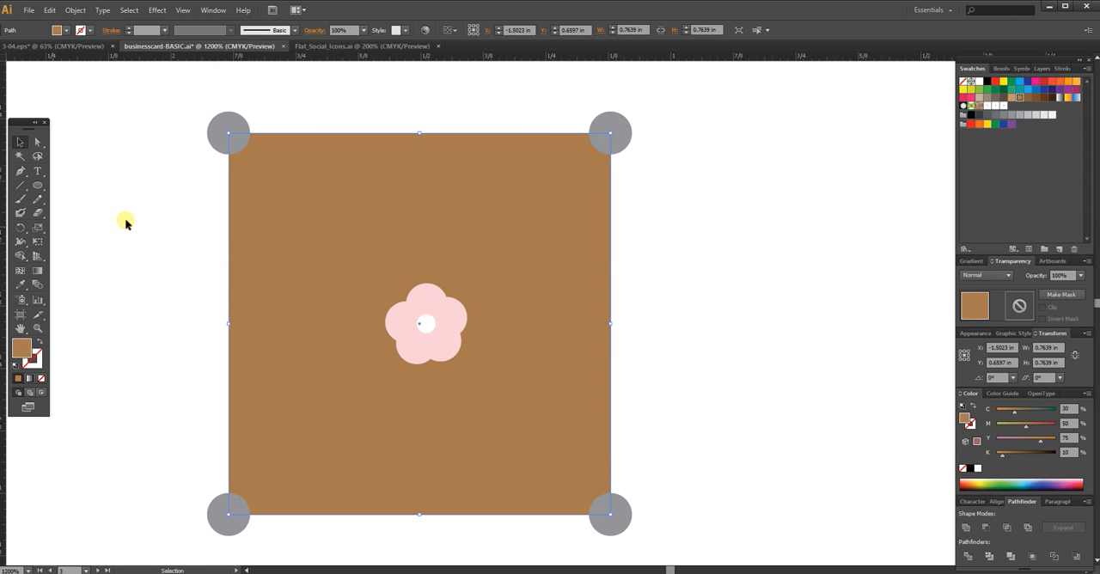
click(42, 378)
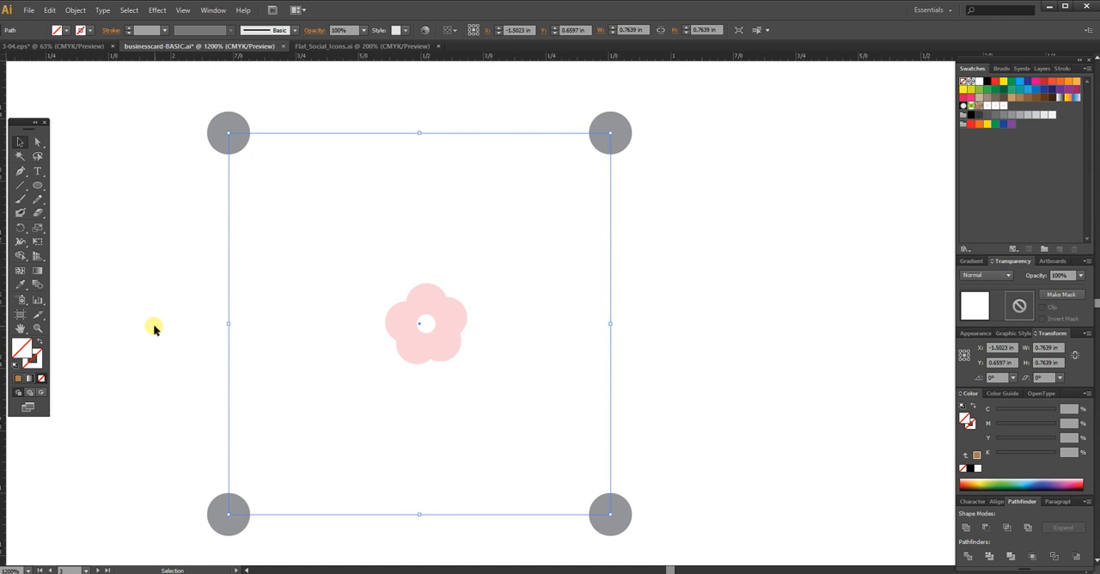
Step: Select the square, the four corner circles and the flower, and split them with the Divide pathfinder
click(164, 155)
drag(169, 96, 660, 534)
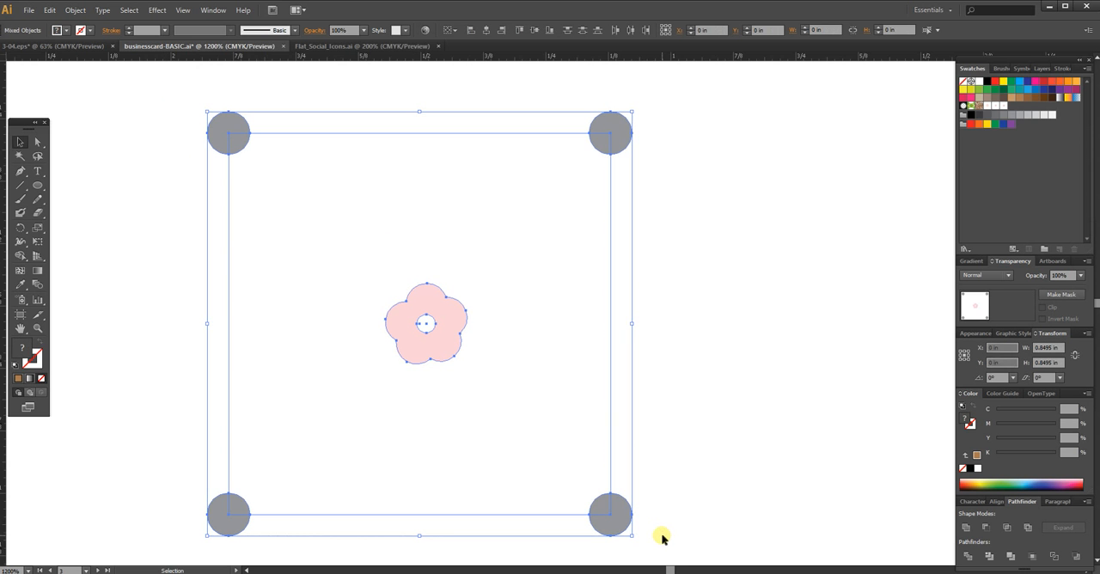
click(967, 557)
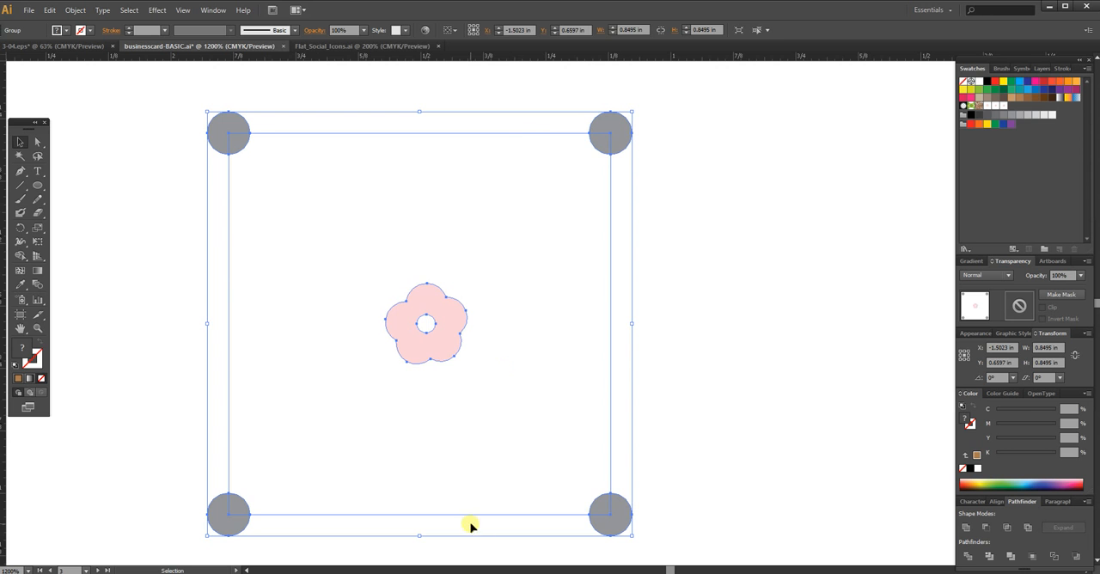
Step: Delete the parts of the four corner circles outside the square, leaving only the inner quarter circles
click(717, 238)
key(a)
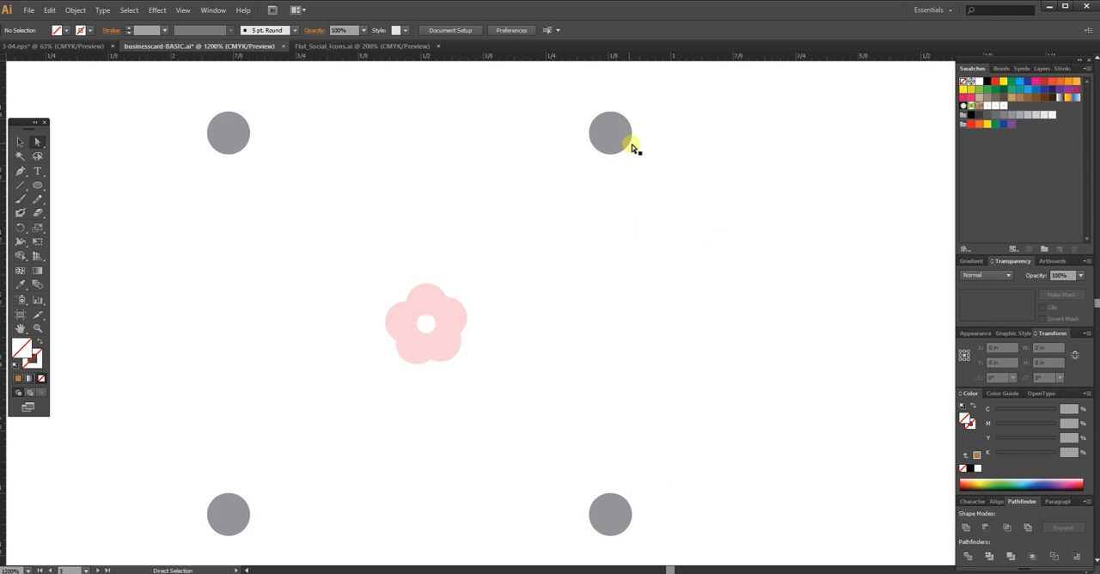
click(626, 131)
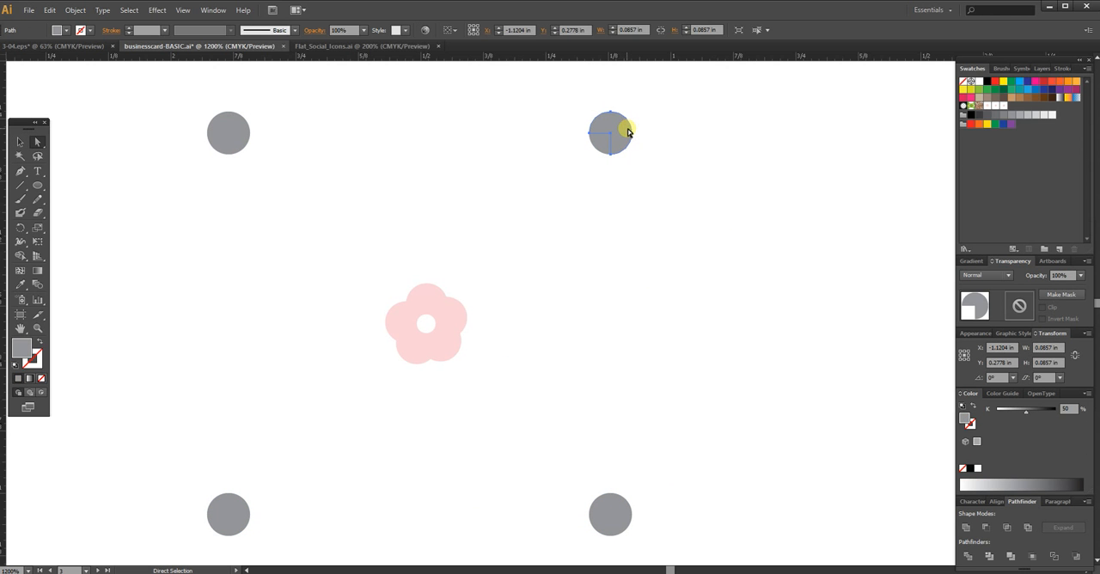
click(632, 131)
key(Delete)
click(238, 134)
key(Delete)
click(216, 517)
key(Delete)
click(620, 527)
key(Delete)
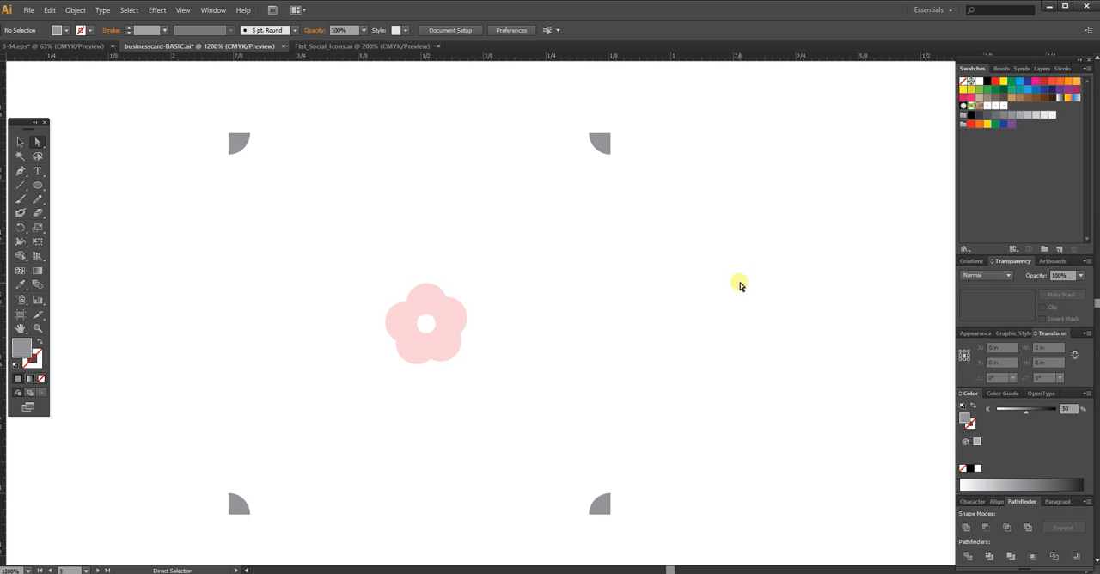
Step: Select the whole flower-and-dot tile and add it to the swatches as a new pattern swatch
key(v)
key(ctrl+minus)
key(ctrl+minus)
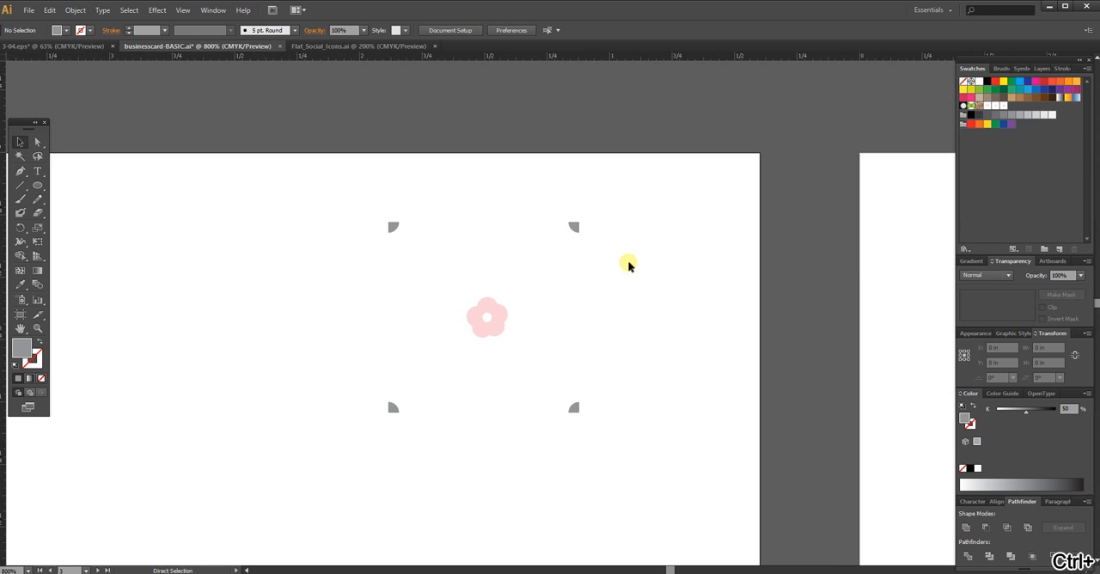
drag(338, 191, 633, 444)
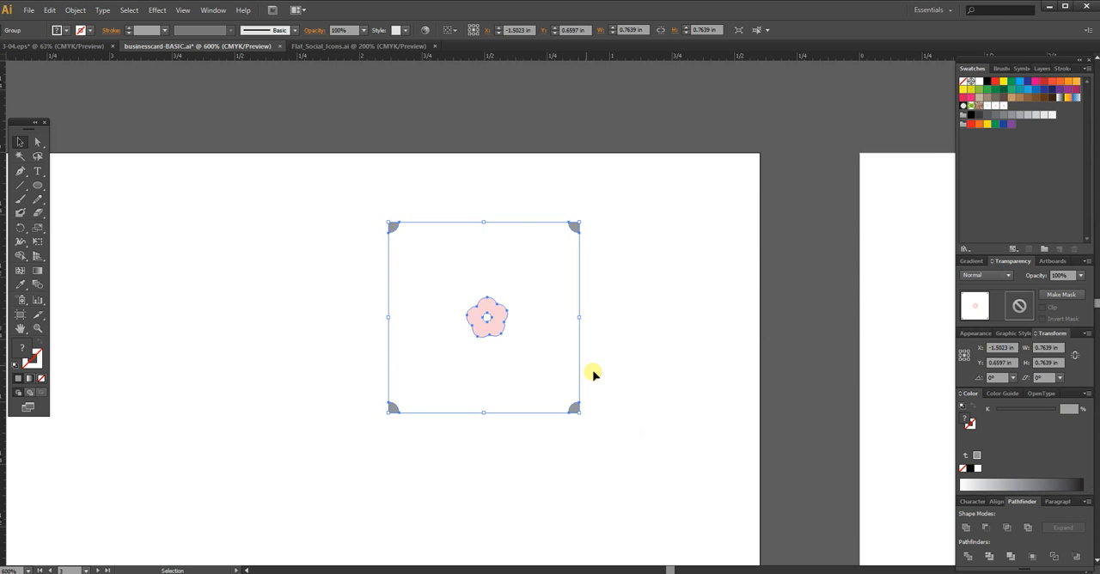
drag(577, 230, 1018, 108)
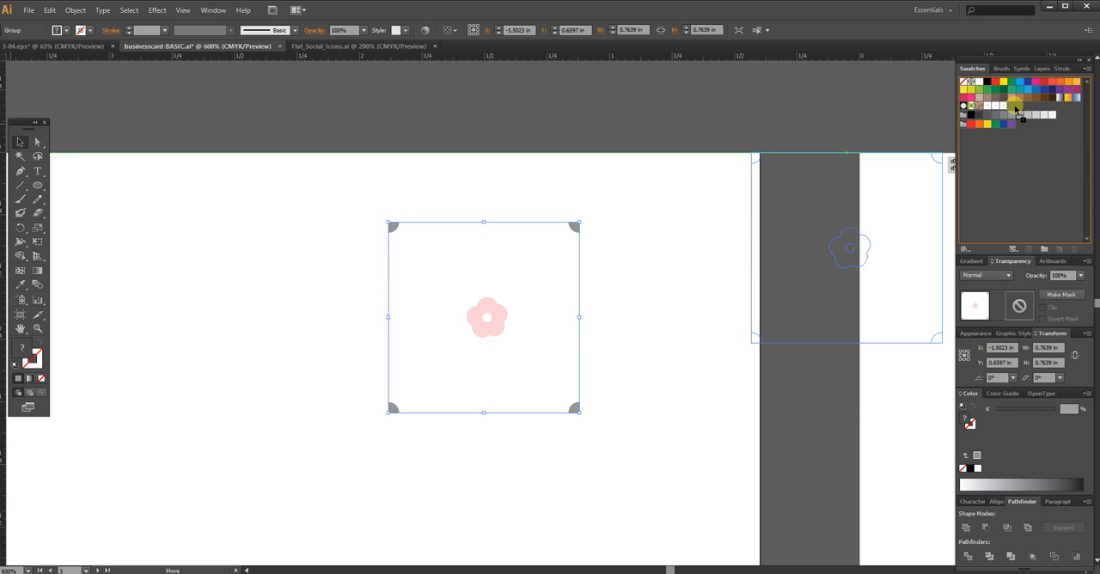
drag(1017, 110, 966, 135)
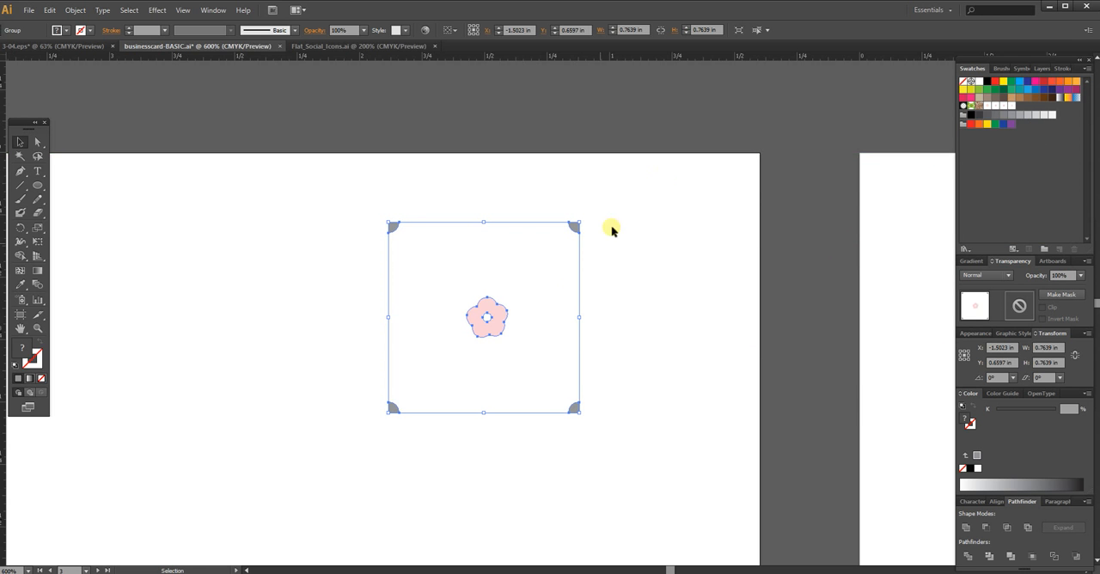
Step: Move the tile artwork off the artboard into the empty area above it and deselect it
drag(574, 413, 394, 128)
key(ctrl+minus)
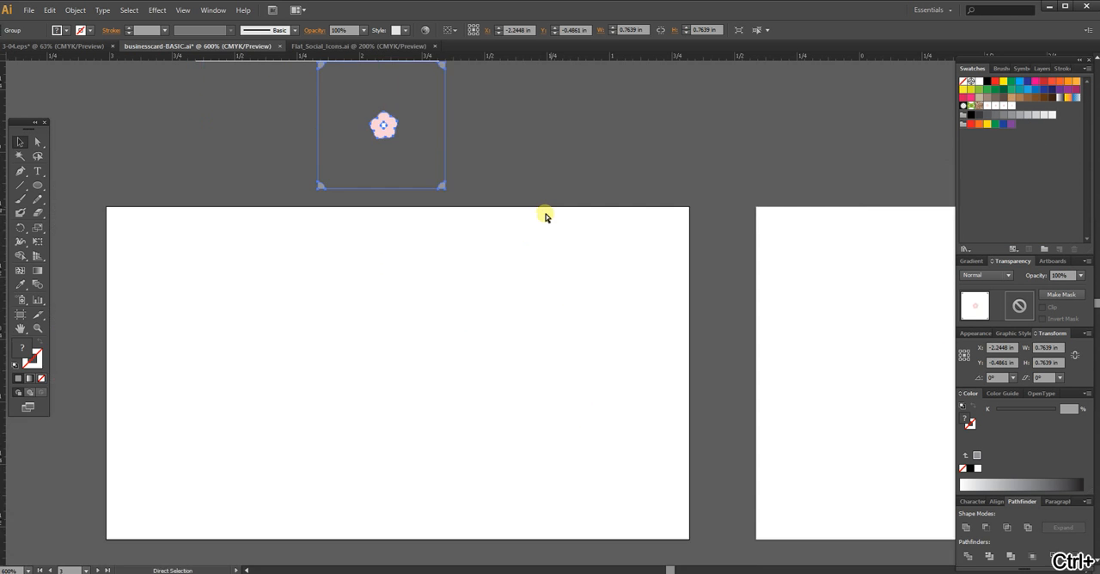
scroll(504, 258, down, 1)
click(104, 174)
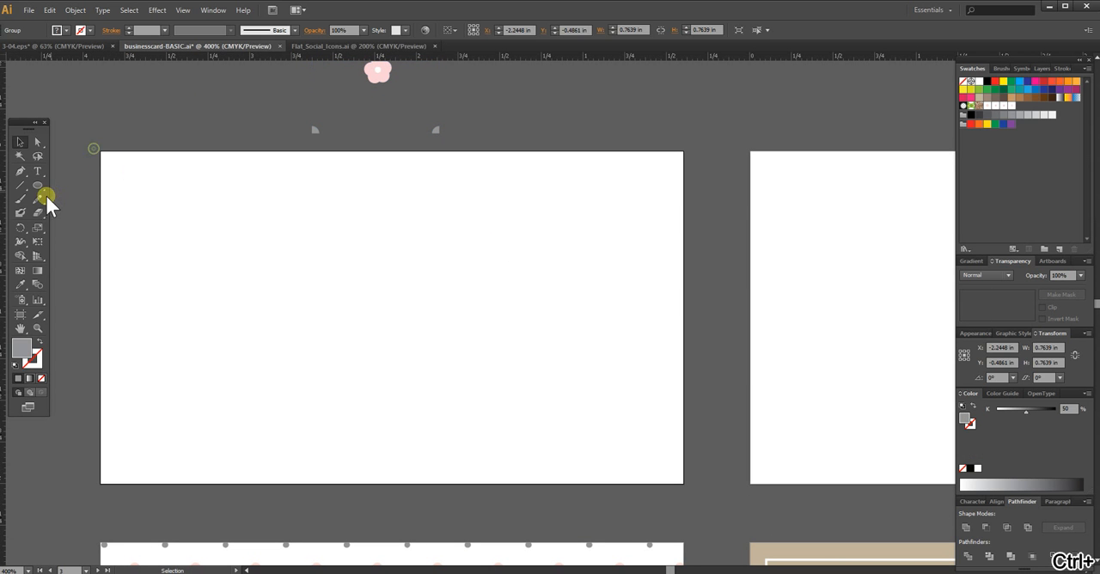
Step: Draw a rectangle about 3.5 x 2.015 in over the empty artboard and fill it with the new flower-and-dot pattern swatch
drag(35, 184, 72, 184)
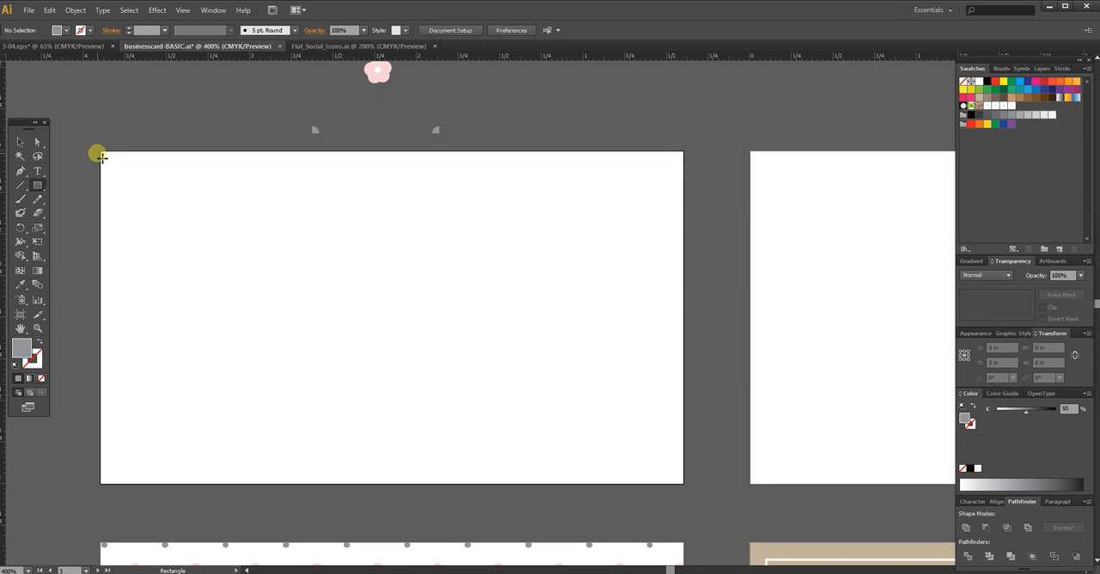
drag(100, 152, 684, 486)
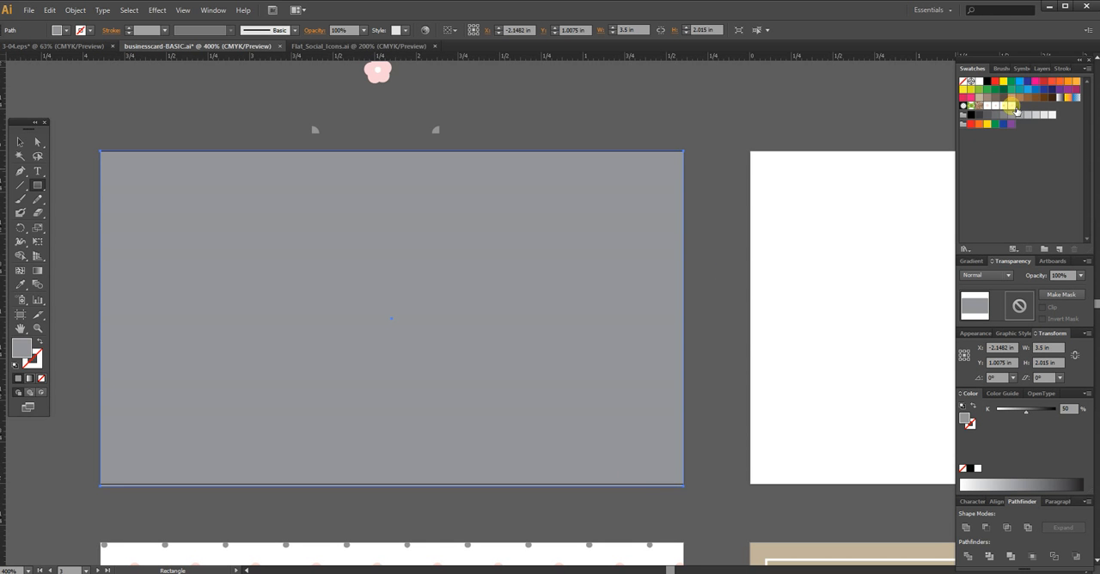
click(1013, 108)
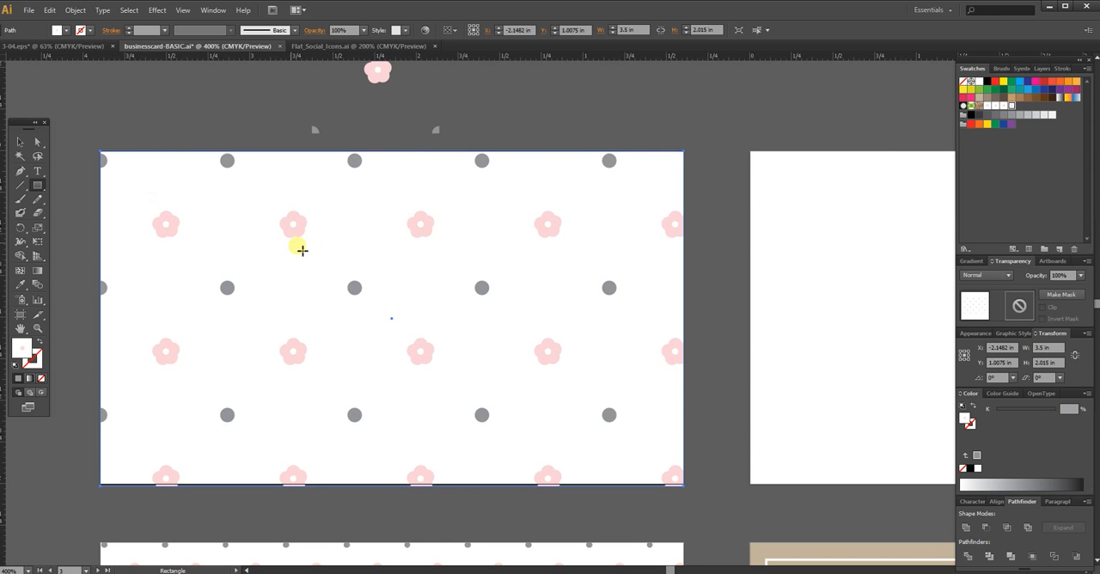
click(20, 141)
click(705, 358)
Step: Open the Scale settings for the pattern-filled rectangle and turn off object transformation so that only the pattern is scaled
mouse_move(704, 358)
mouse_down()
mouse_move(719, 269)
mouse_move(725, 356)
mouse_up()
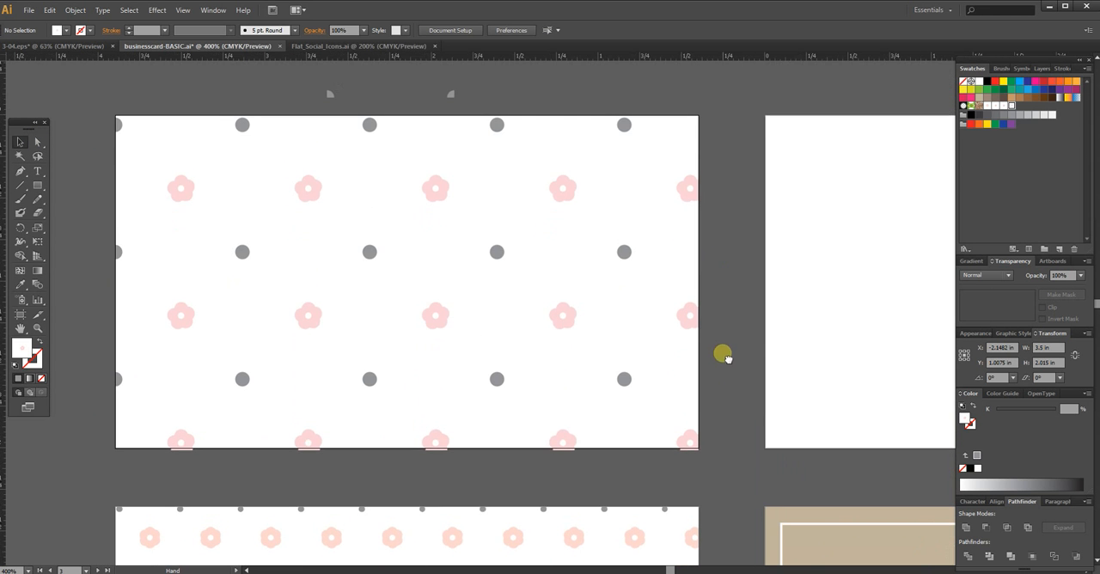
right_click(486, 319)
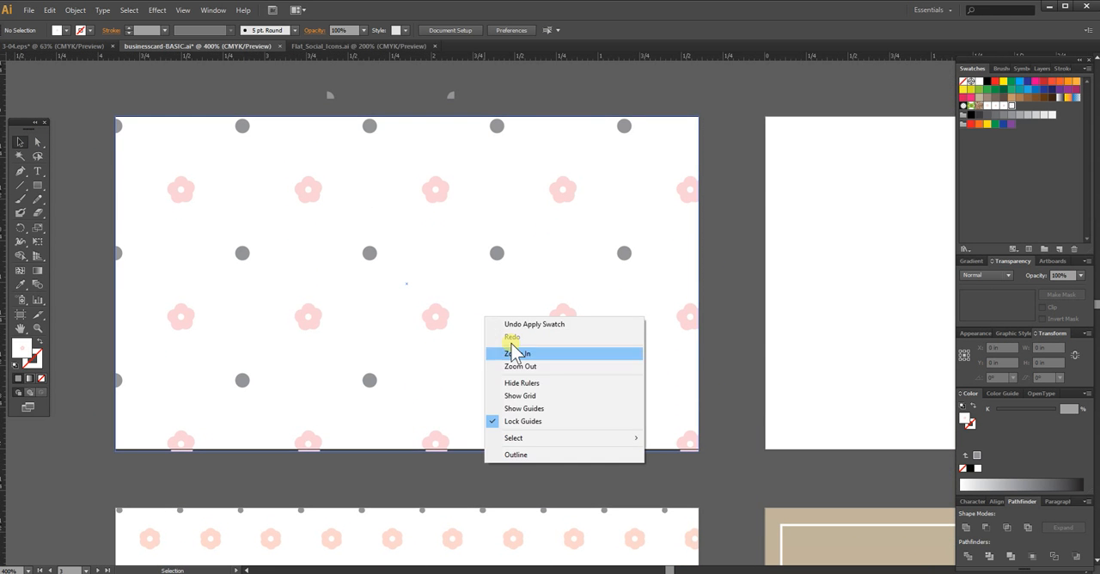
click(421, 266)
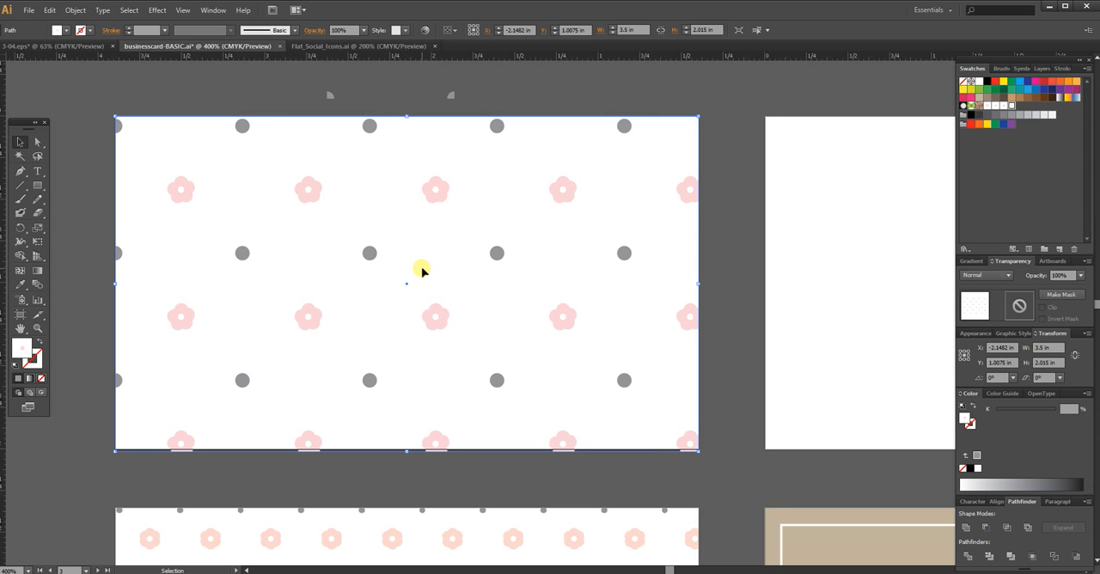
right_click(423, 268)
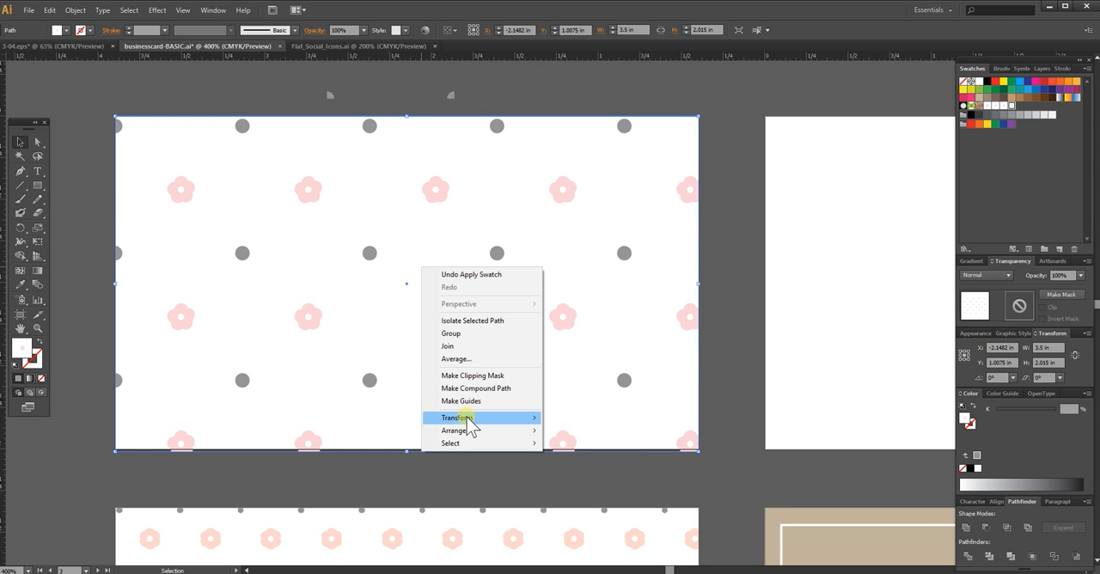
mouse_move(466, 418)
click(294, 474)
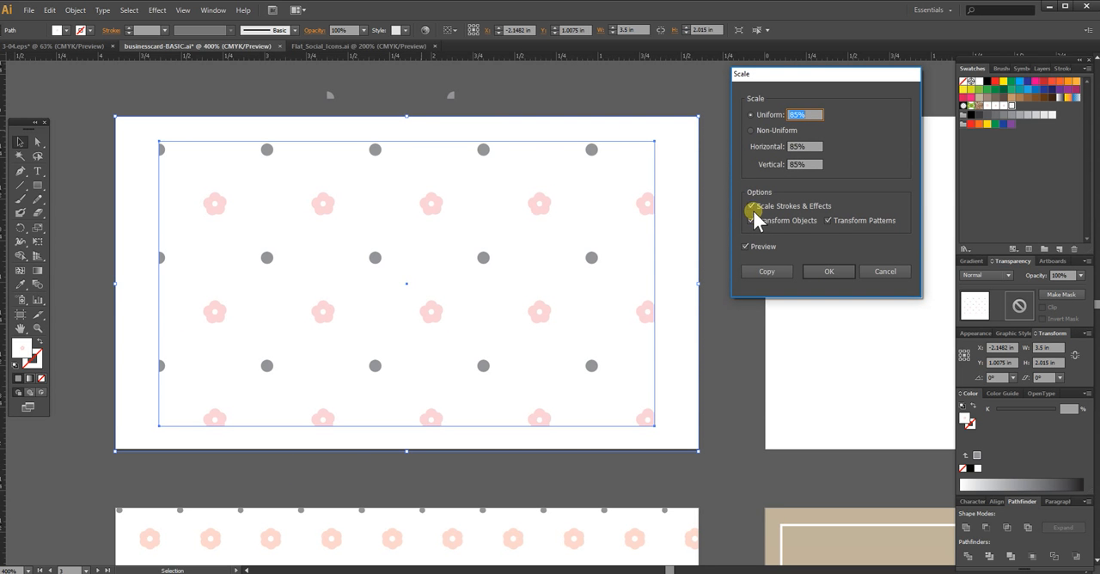
click(750, 220)
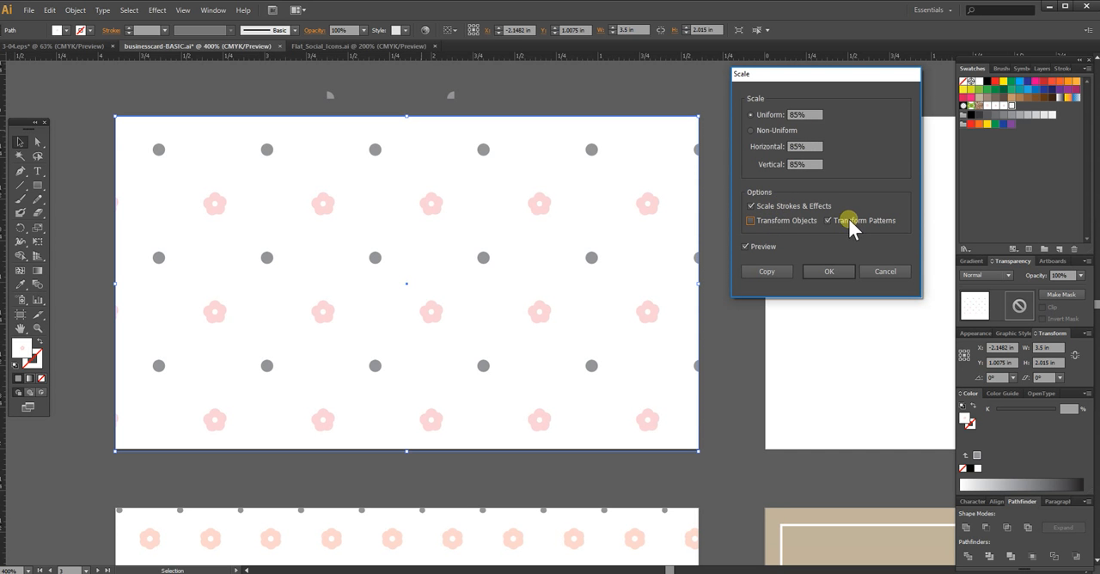
Step: Scale the rectangle's flower-and-dot pattern uniformly to 80%, apply it and deselect the rectangle
click(810, 115)
click(751, 115)
text(80)
key(Tab)
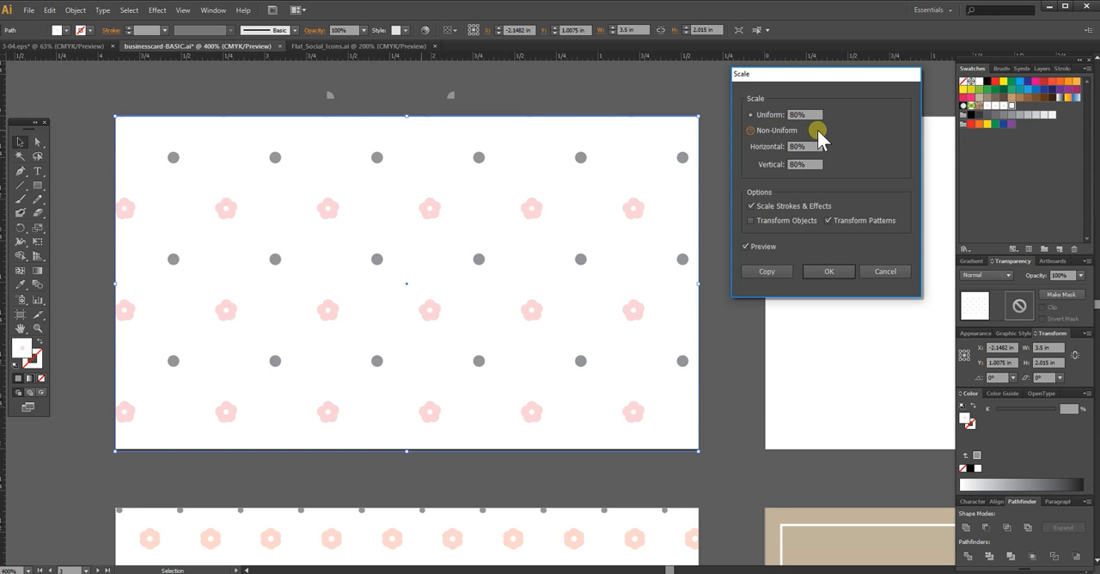
click(797, 115)
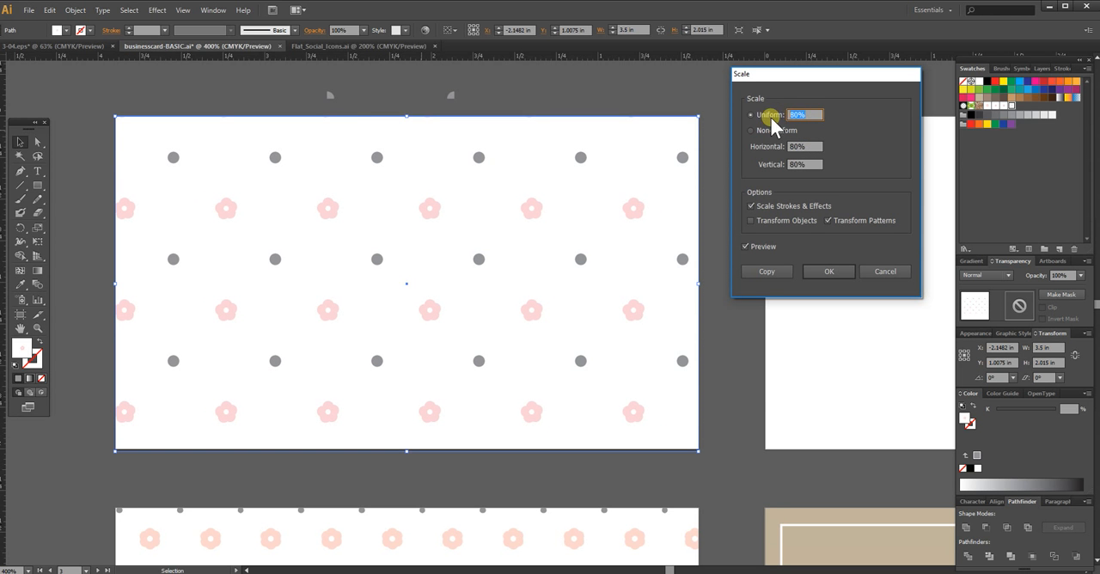
click(830, 272)
drag(95, 116, 514, 276)
click(730, 301)
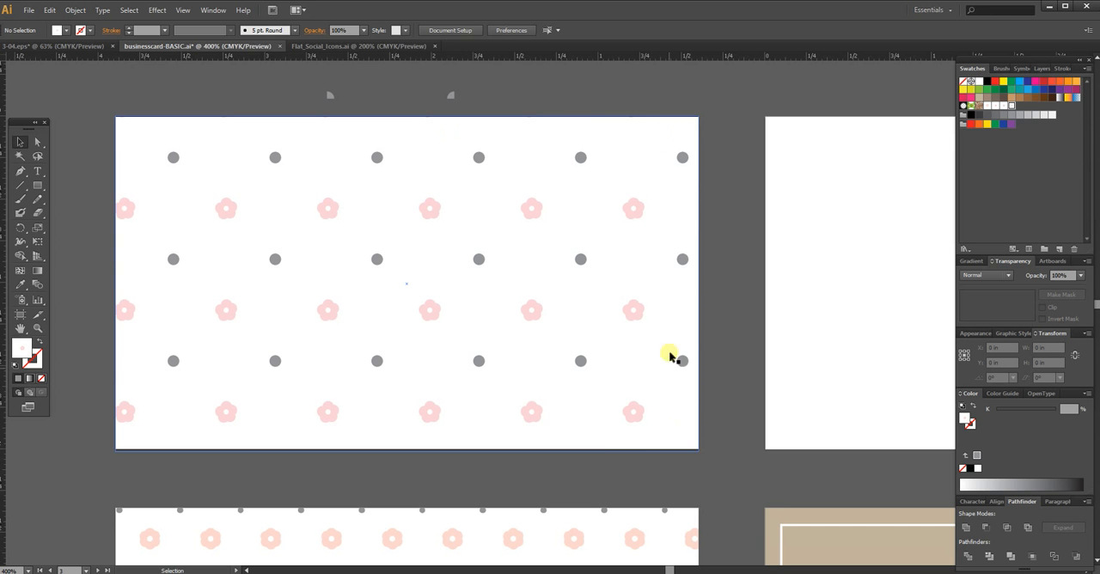
Step: Draw a circle about 1.11 in in diameter on the lower left part of the patterned card
drag(705, 484, 690, 341)
drag(652, 261, 670, 387)
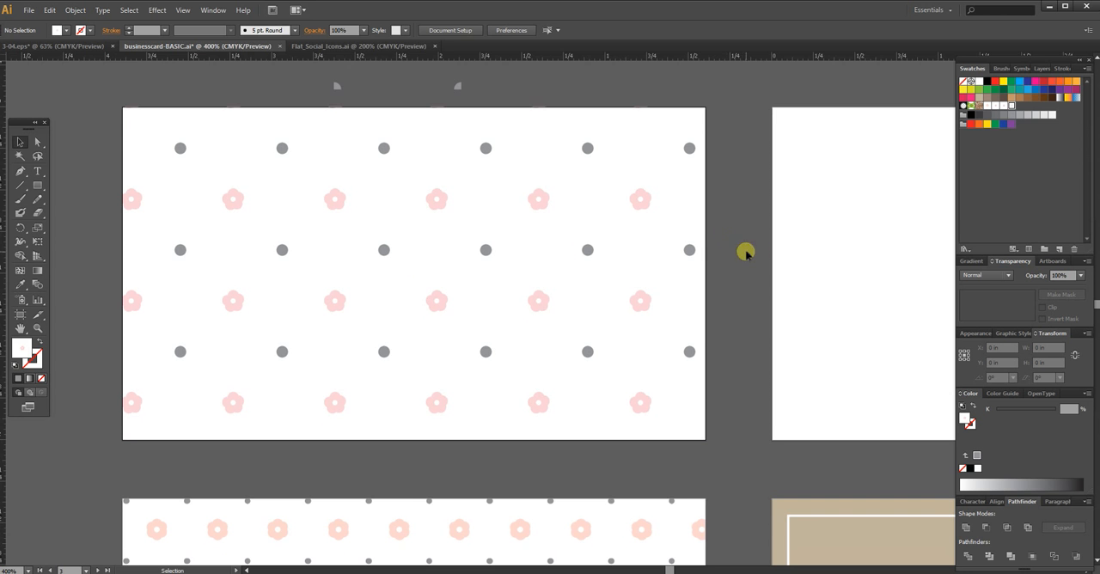
drag(737, 359, 744, 166)
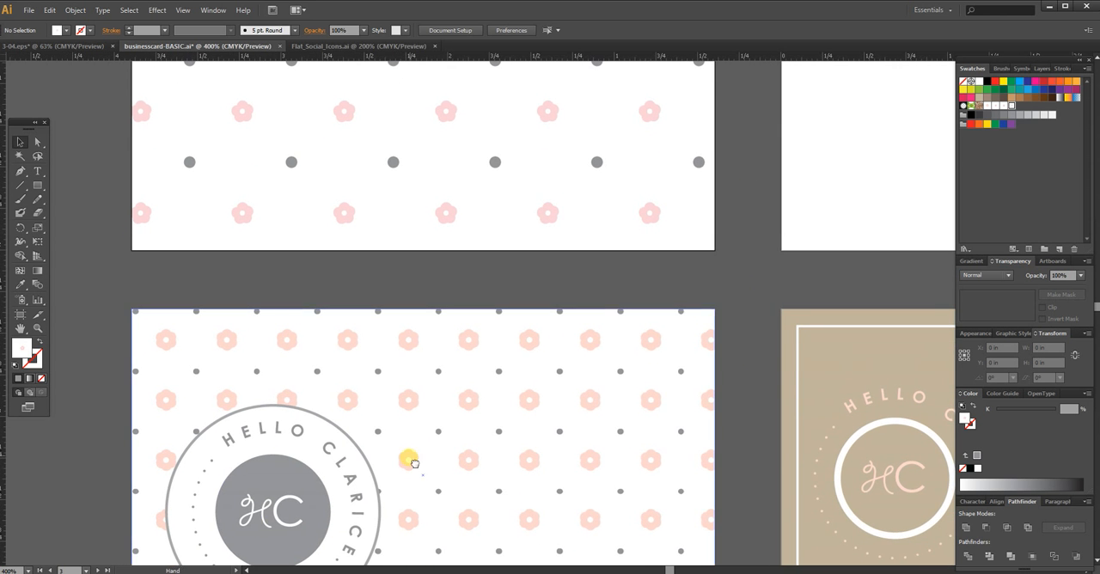
drag(413, 463, 417, 353)
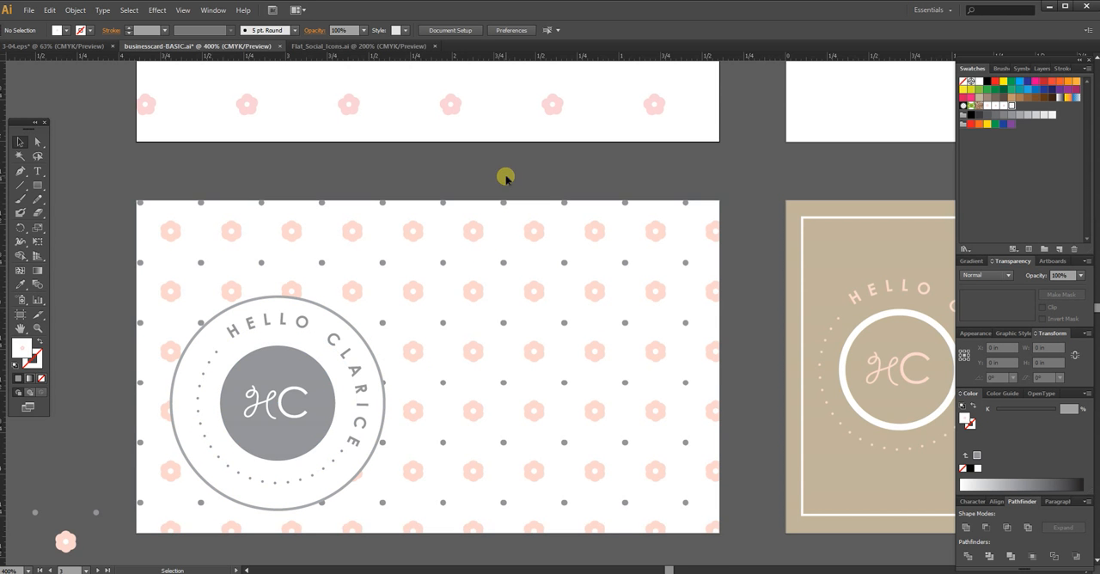
drag(517, 175, 502, 538)
drag(541, 361, 535, 322)
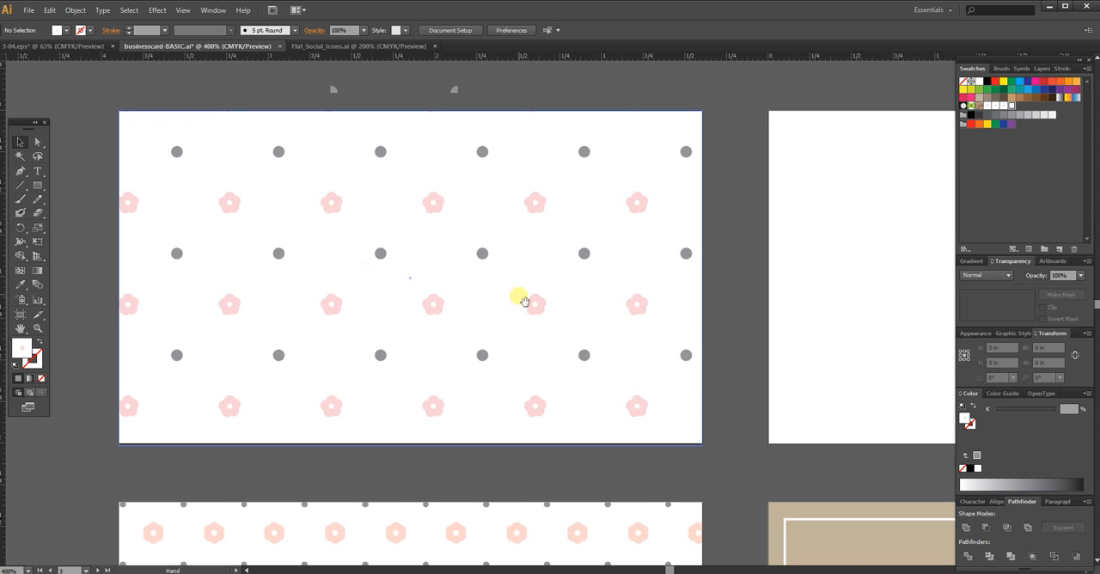
drag(37, 185, 84, 215)
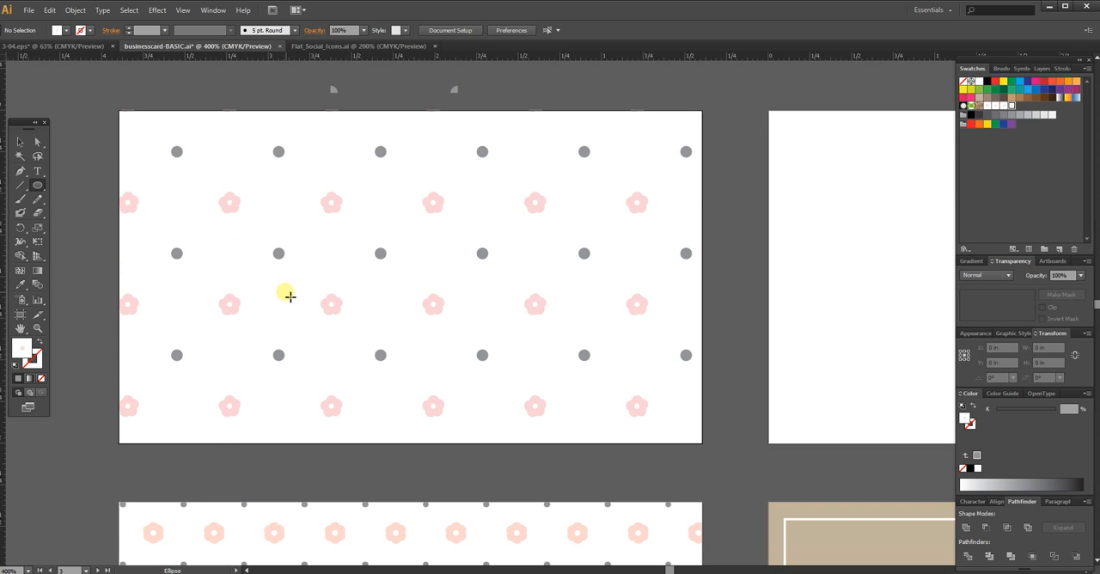
drag(222, 236, 402, 418)
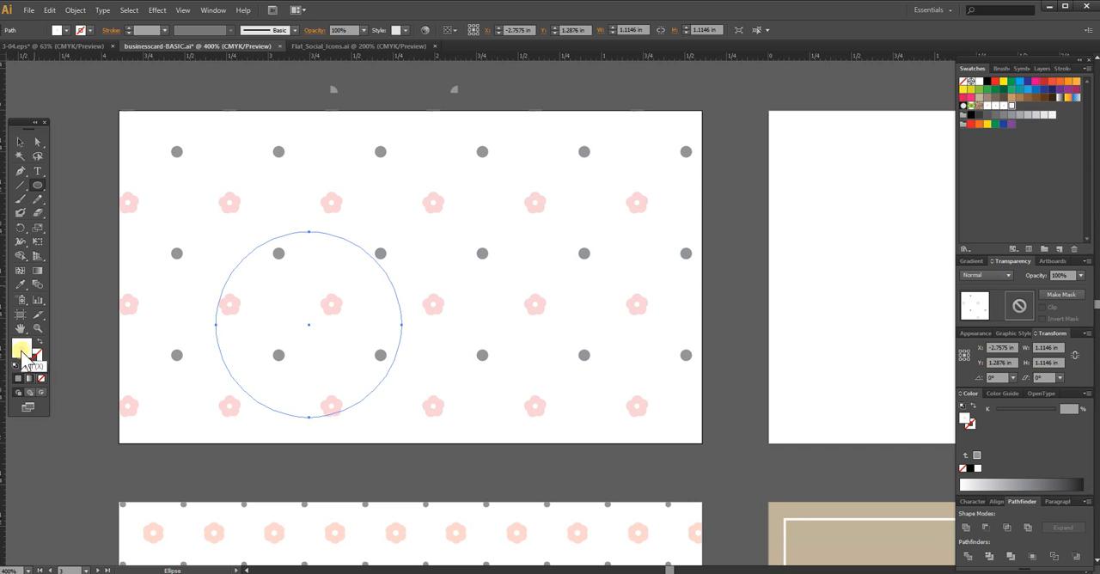
Step: Fill the circle with white, give it a dark grey 70% black stroke, and deselect it
click(40, 378)
click(36, 362)
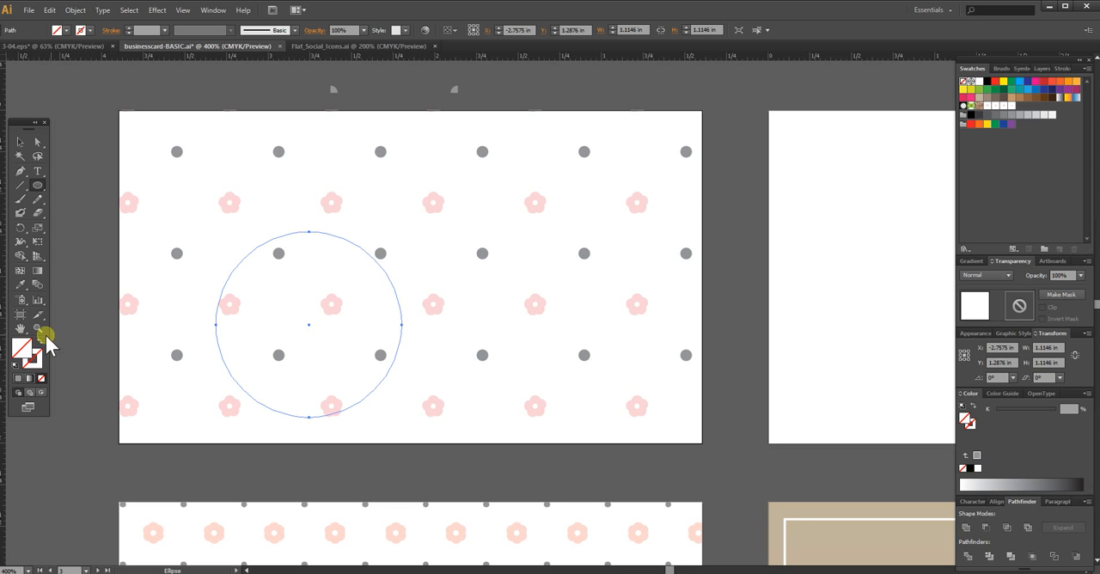
click(978, 81)
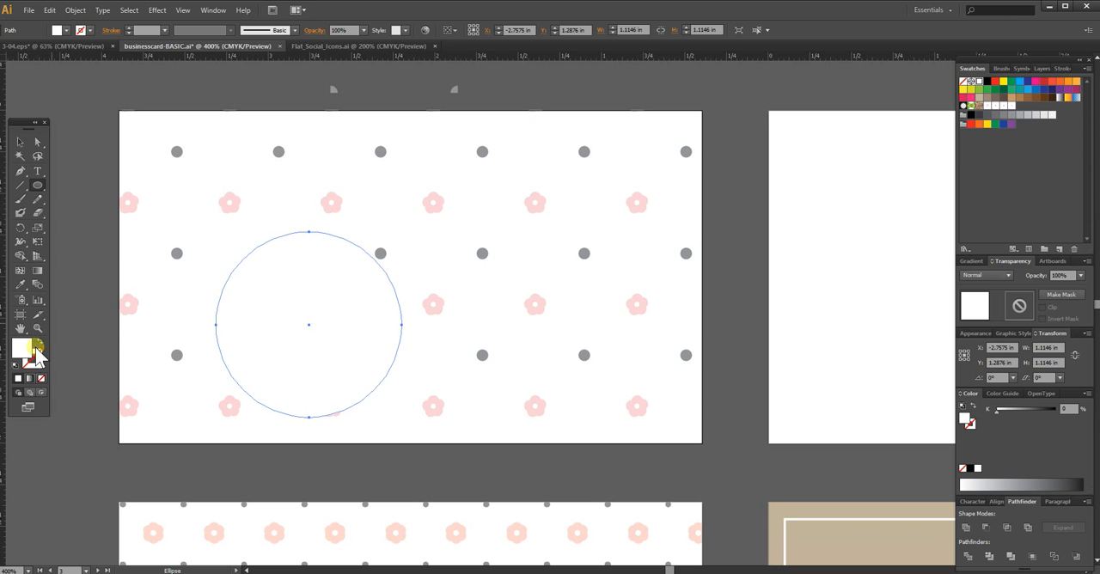
click(36, 364)
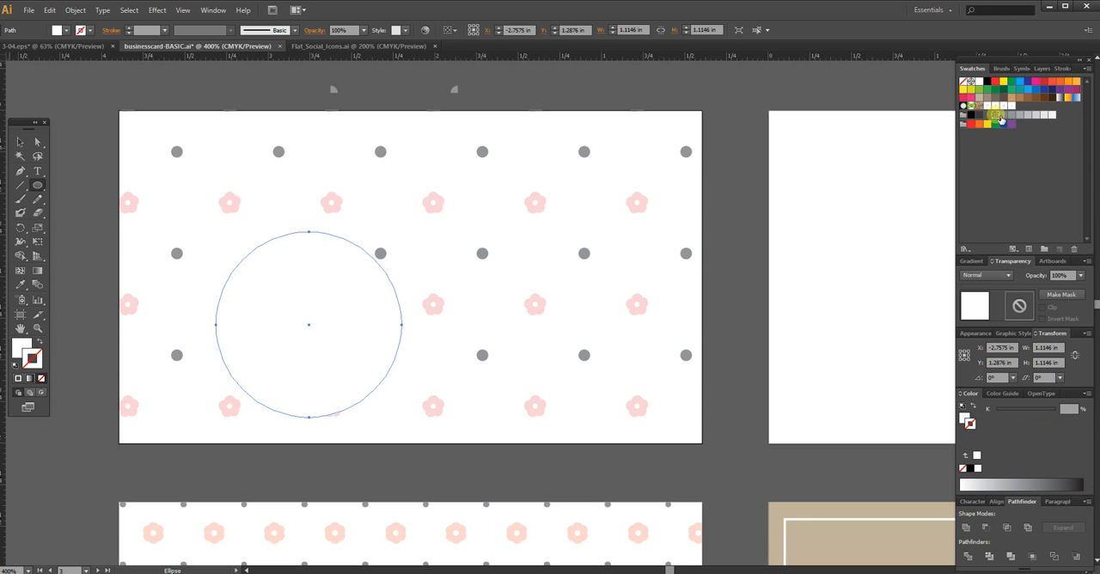
click(997, 116)
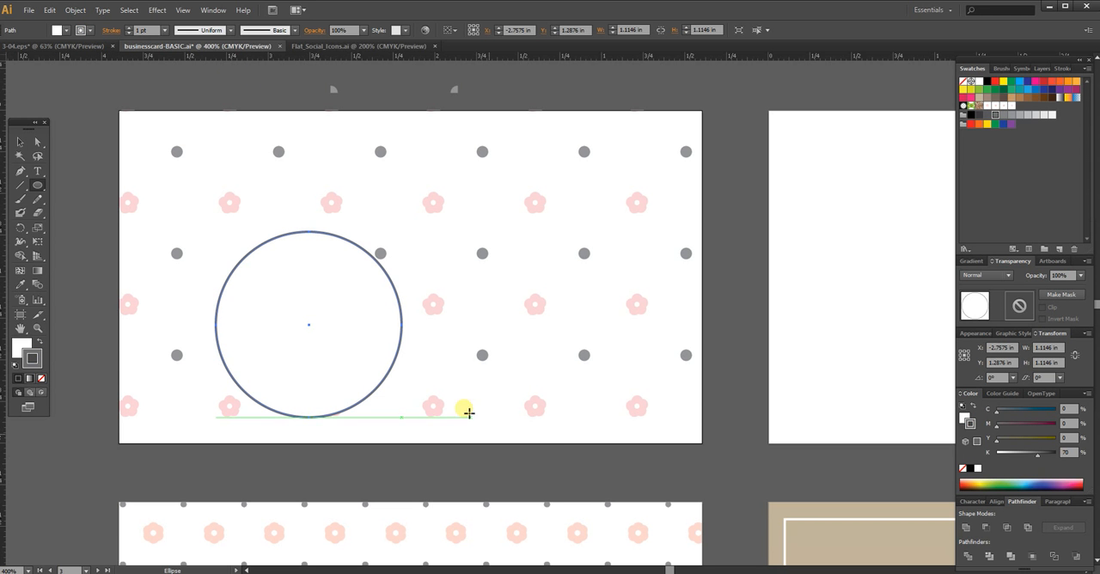
drag(535, 459, 552, 381)
key(v)
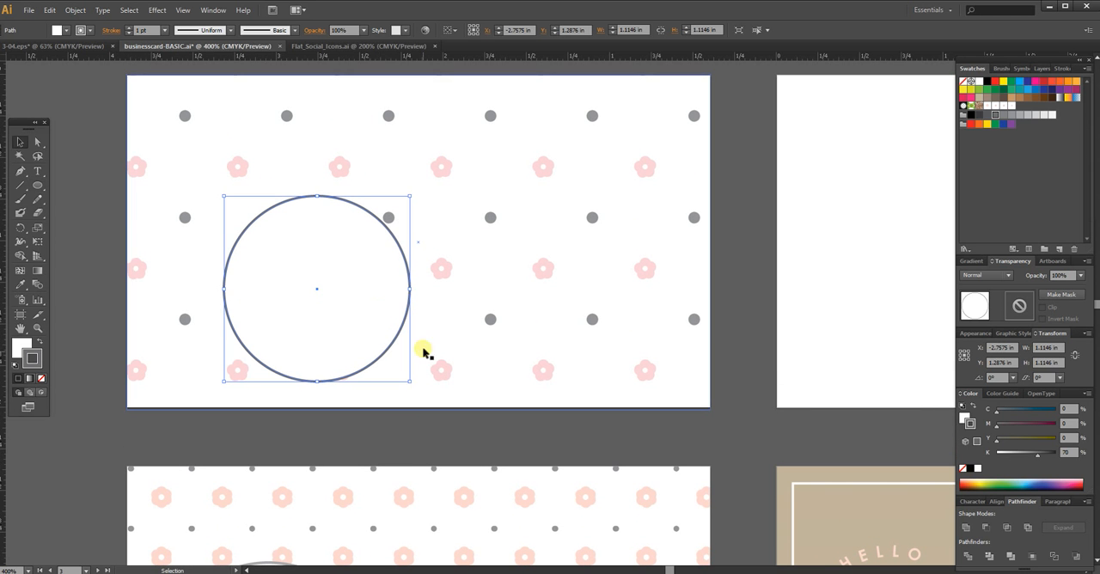
click(388, 352)
click(427, 444)
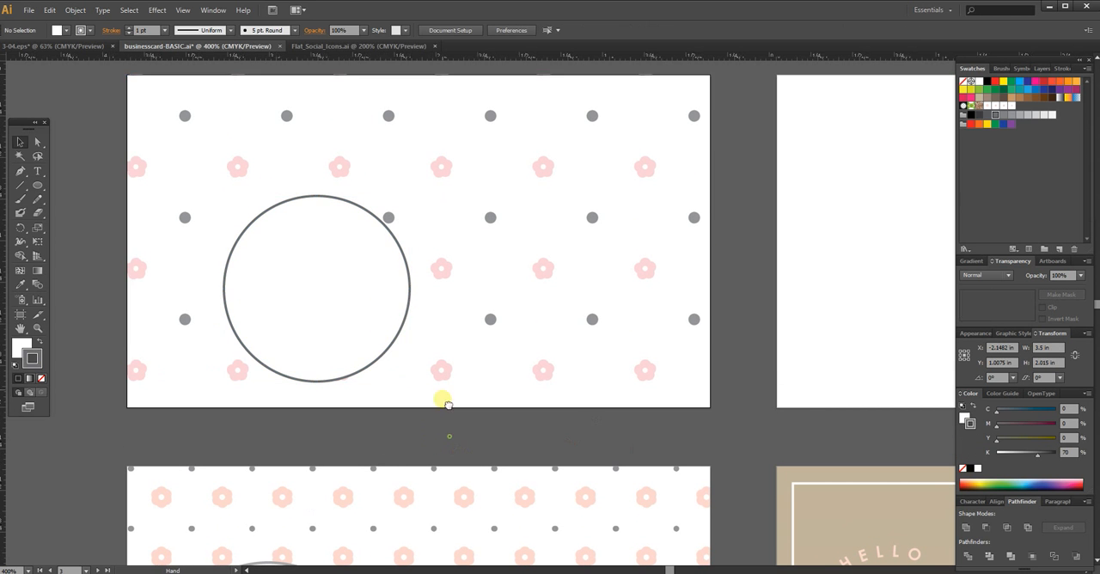
Step: Copy the outlined white circle and paste the duplicate in front at the same position
scroll(430, 402, down, 5)
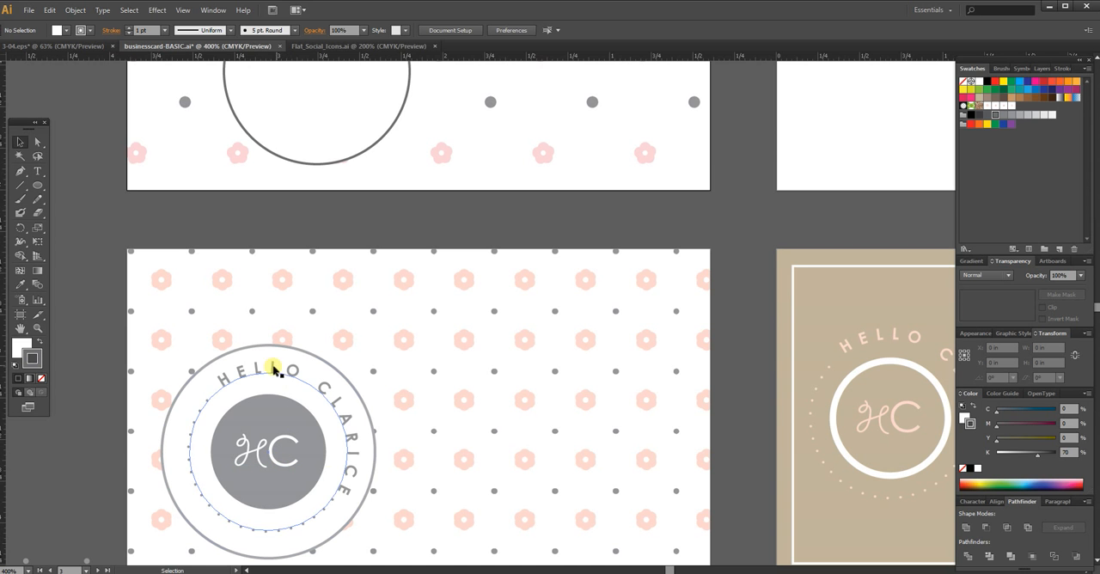
scroll(523, 307, up, 5)
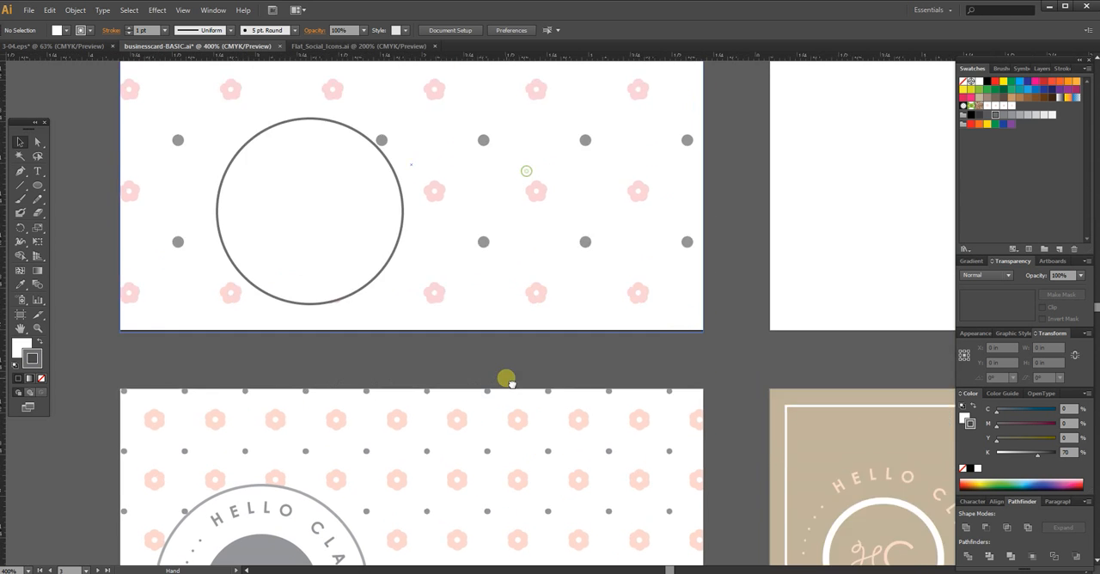
click(372, 286)
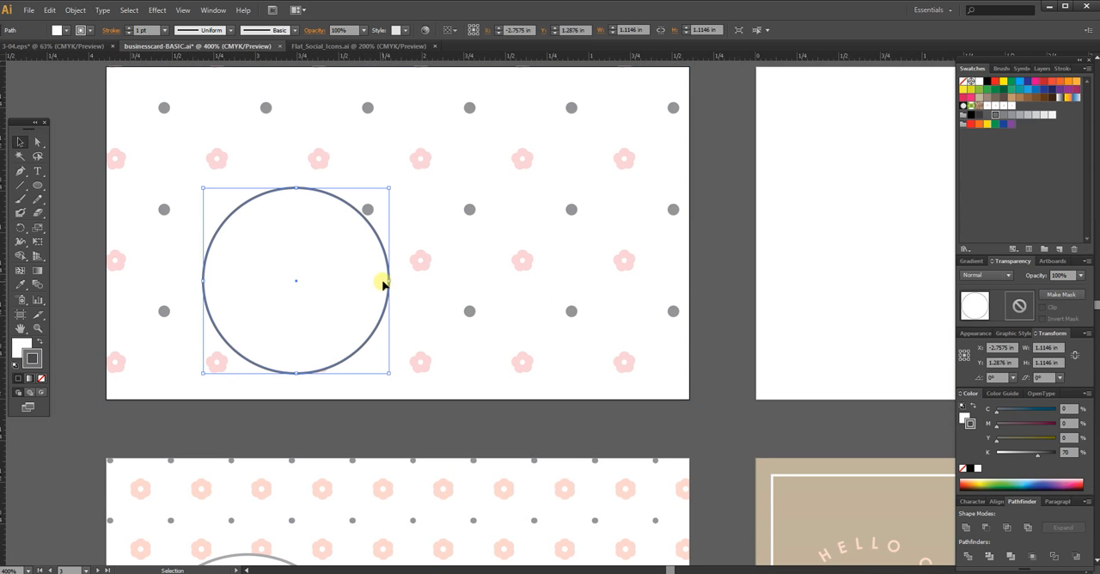
key(ctrl+c)
key(ctrl+f)
Step: Scale the duplicate circle uniformly to 50% with object transformation turned on
right_click(356, 286)
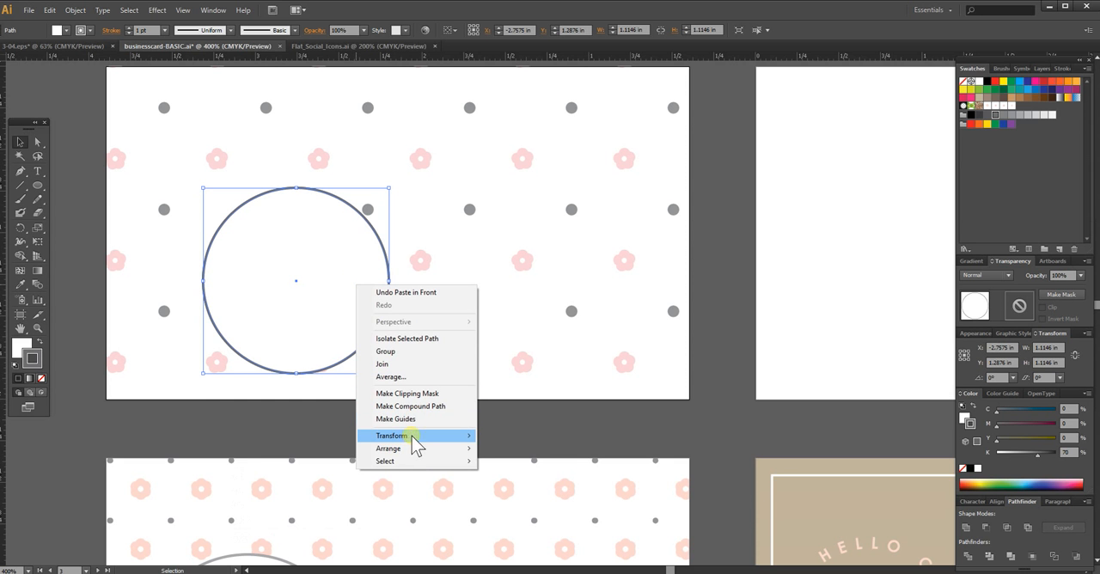
mouse_move(412, 436)
click(253, 490)
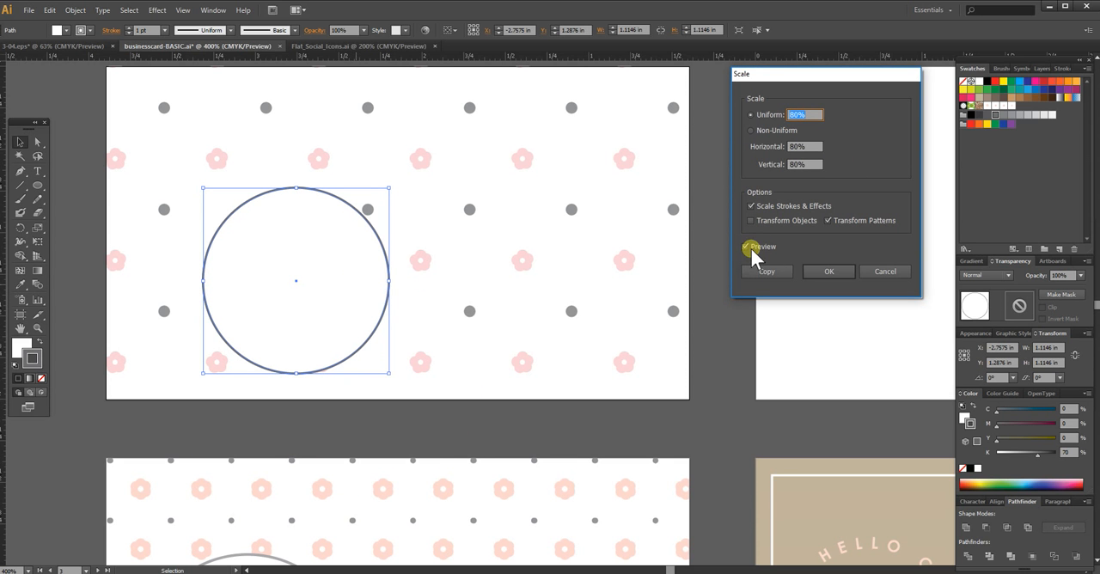
click(813, 114)
drag(809, 113, 782, 108)
text(50)
key(Tab)
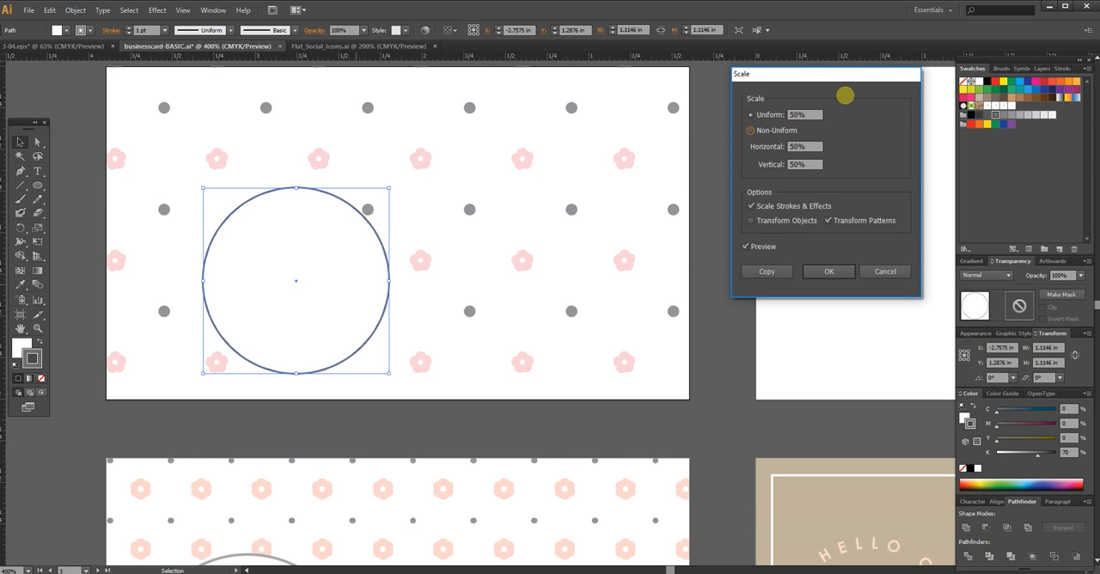
click(778, 222)
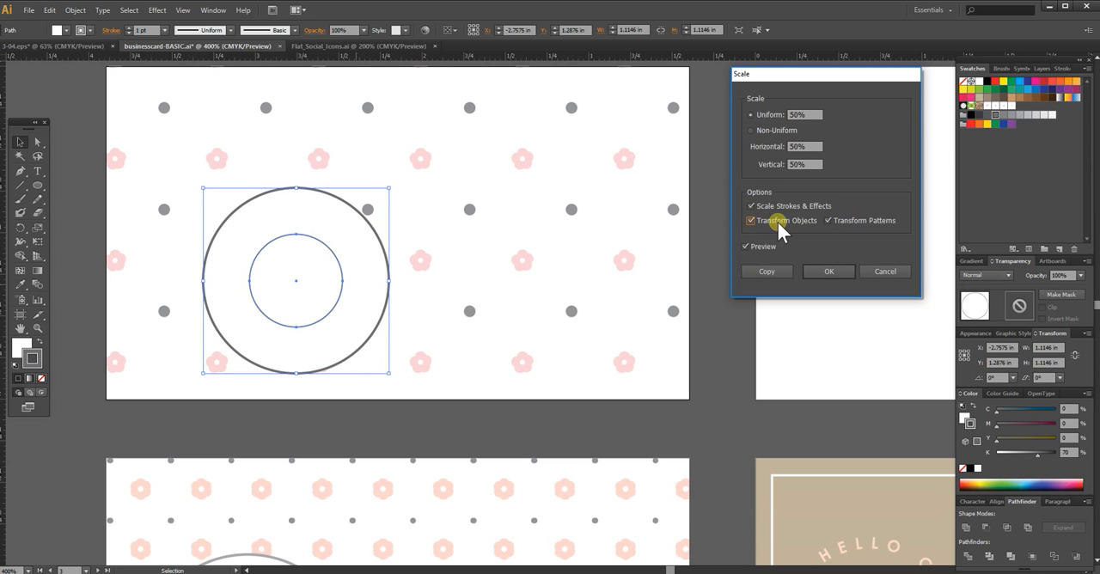
drag(808, 115, 780, 115)
click(813, 271)
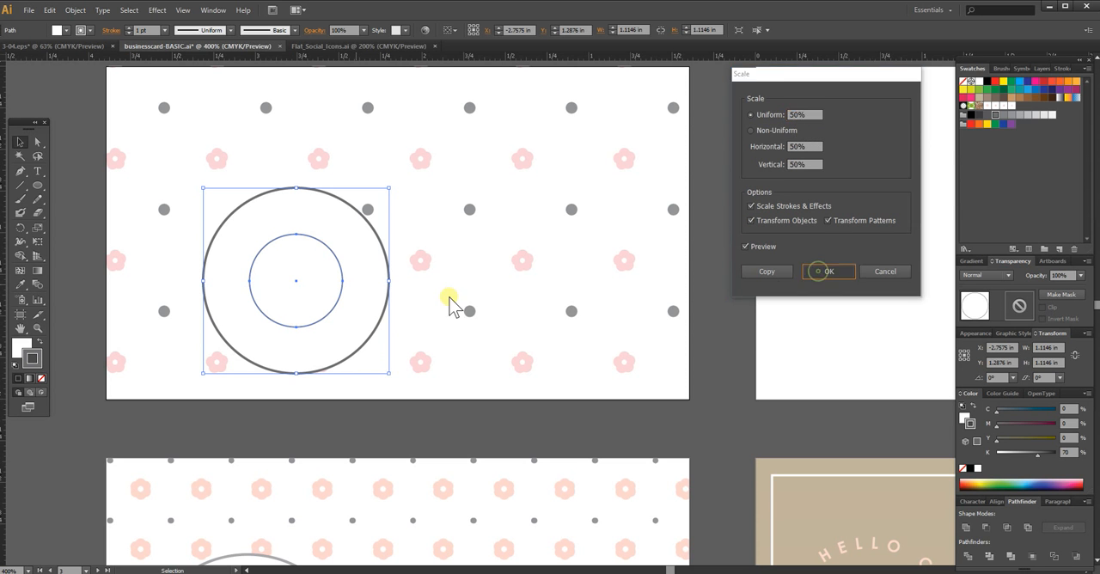
Step: Give the small inner circle the dark grey fill with no stroke, and deselect it
click(41, 355)
click(41, 376)
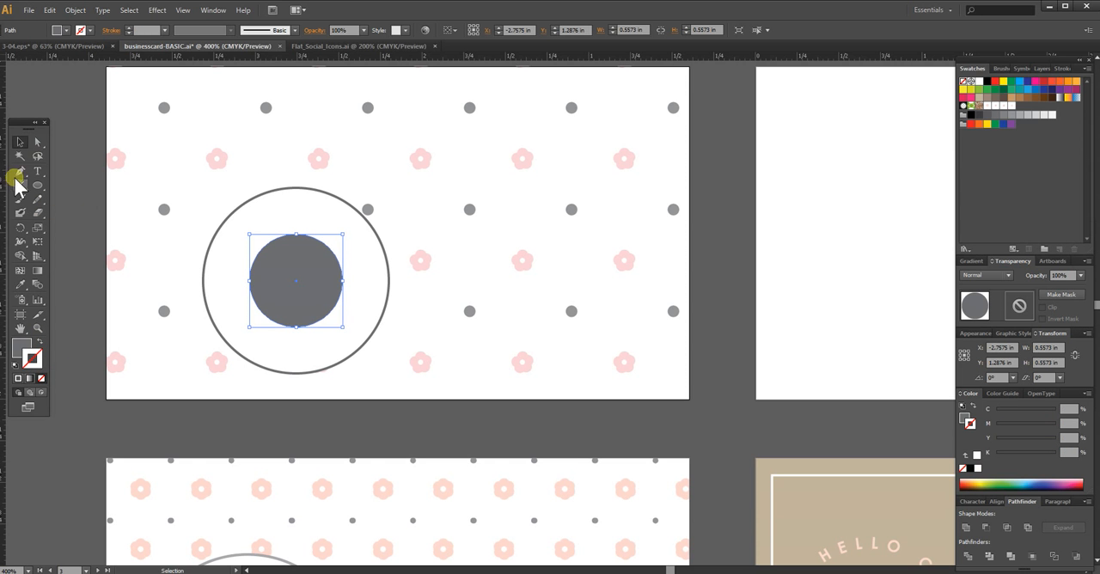
click(19, 342)
click(69, 161)
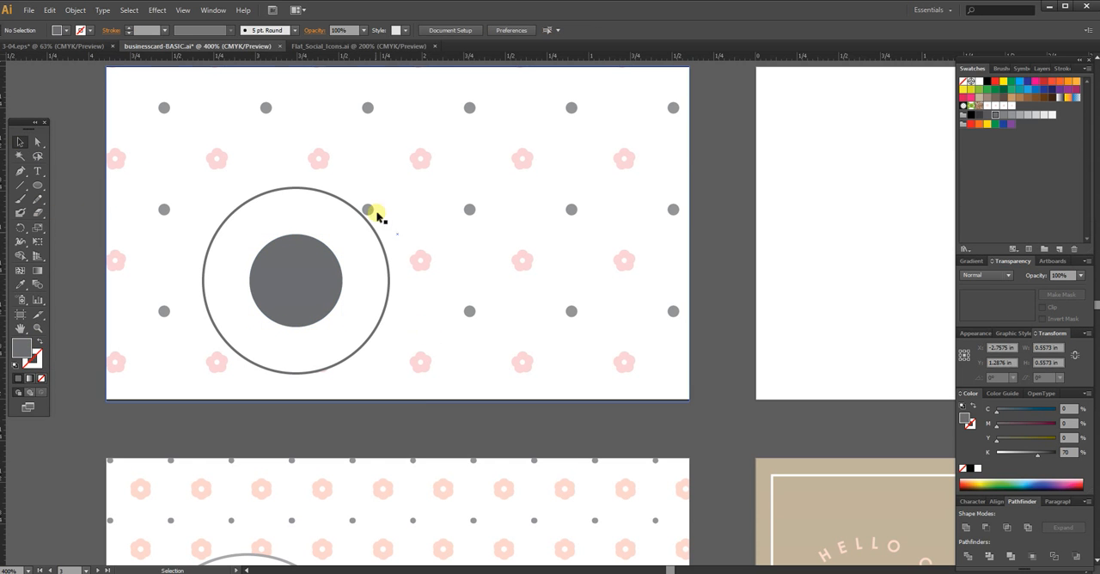
Step: Copy the large outlined white circle and paste the duplicate in front at the same position
click(377, 324)
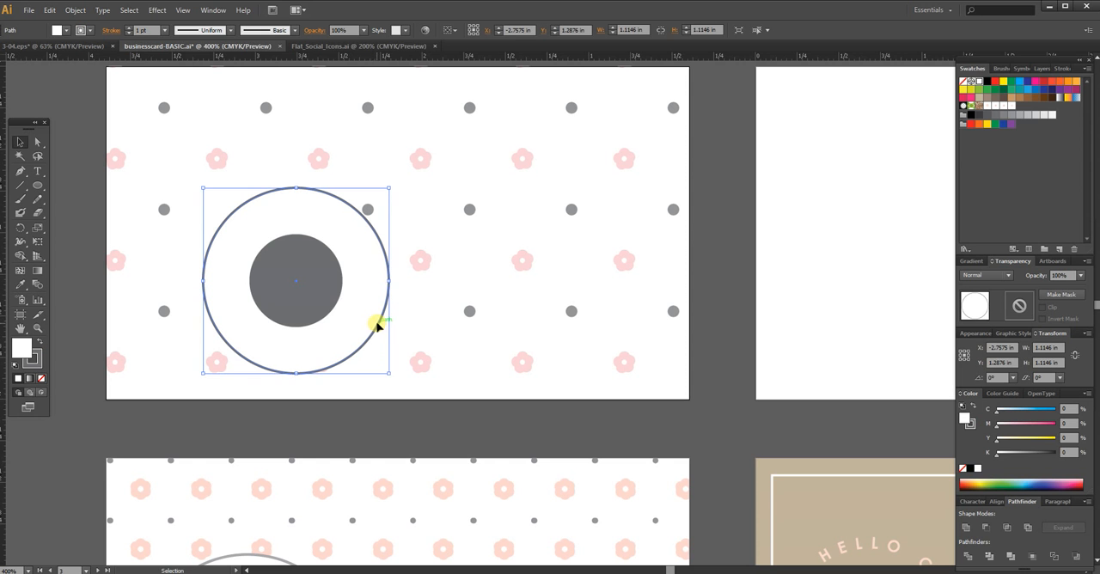
key(a)
key(ctrl+c)
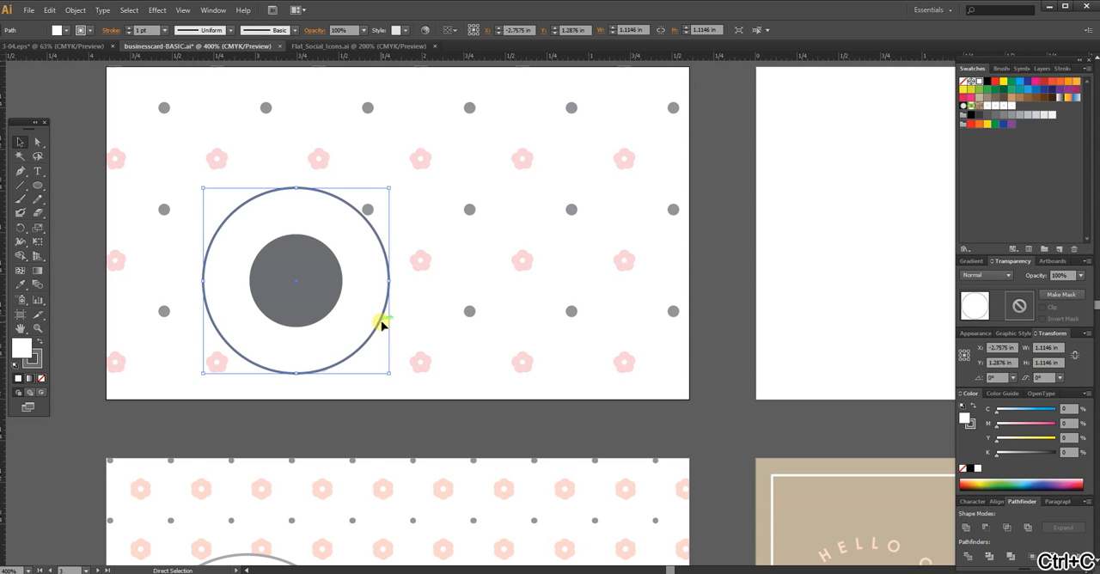
key(ctrl+f)
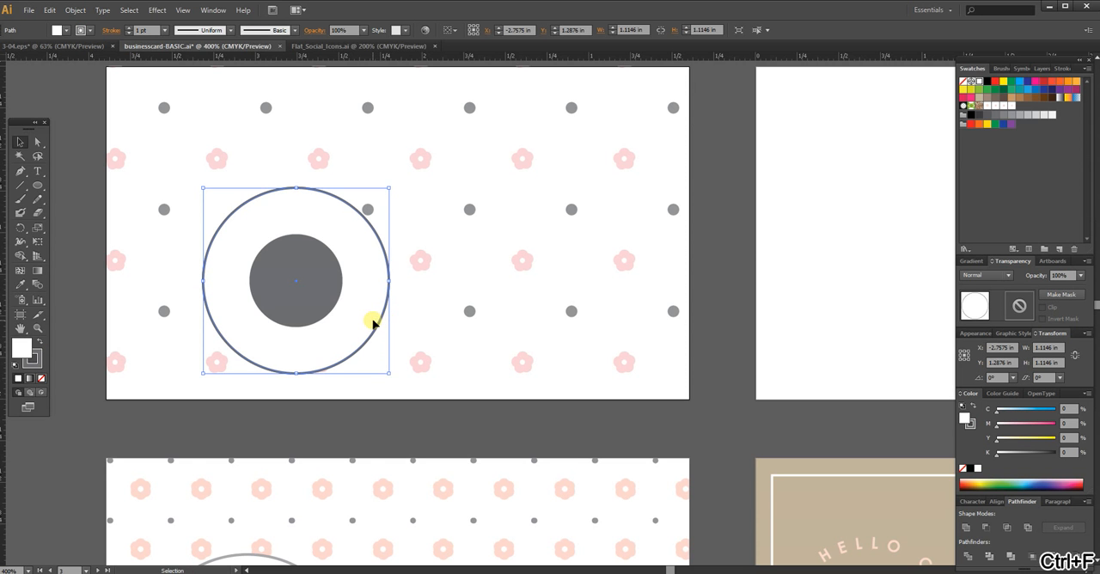
Step: Scale the duplicate circle uniformly to 68% so it forms a ring around the dark centre circle
right_click(373, 322)
mouse_move(432, 474)
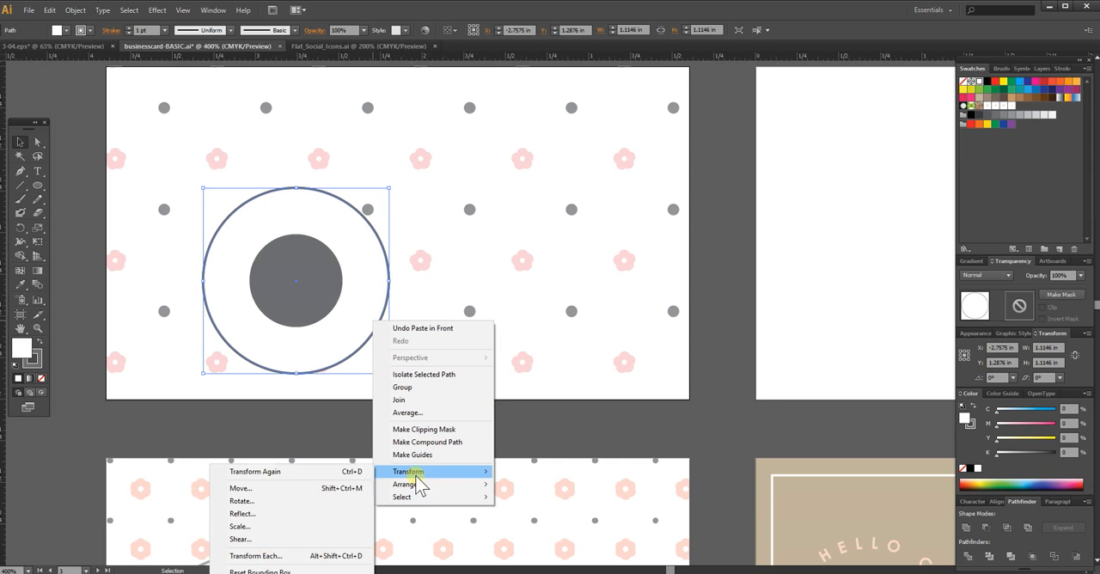
click(256, 527)
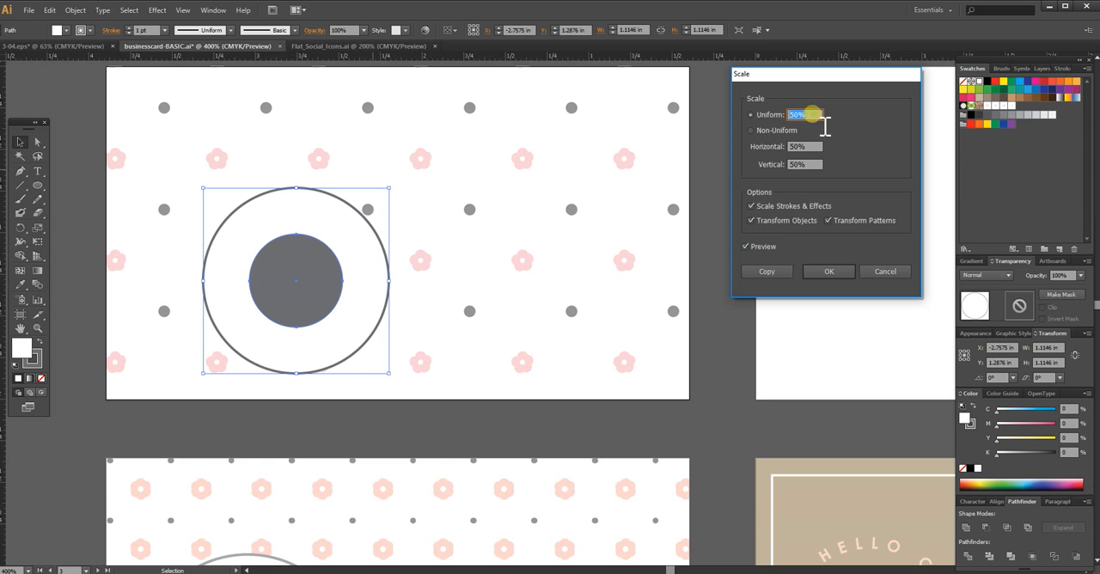
text(85)
key(Tab)
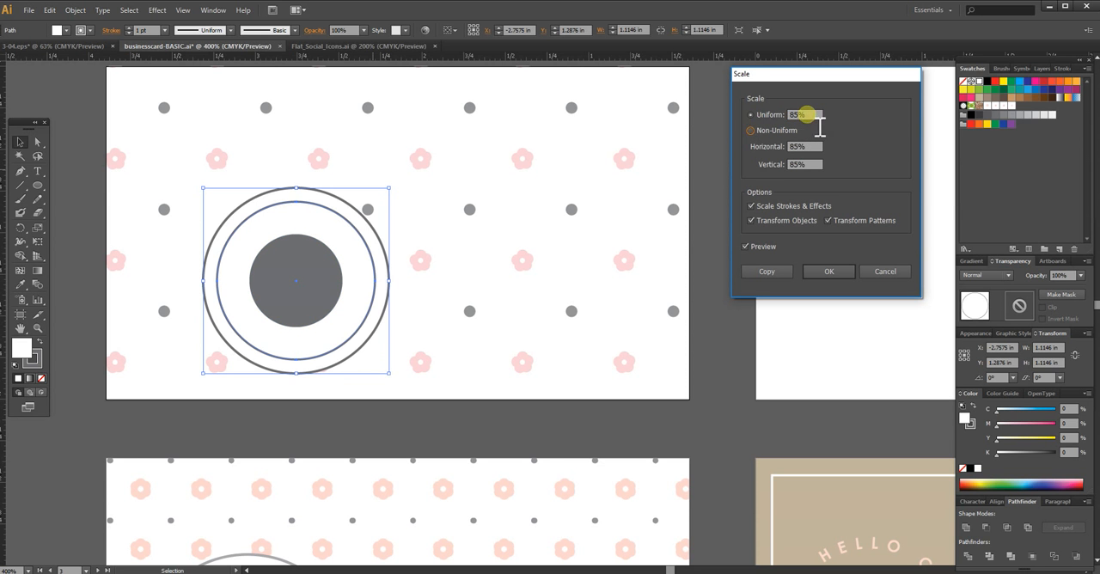
text(65)
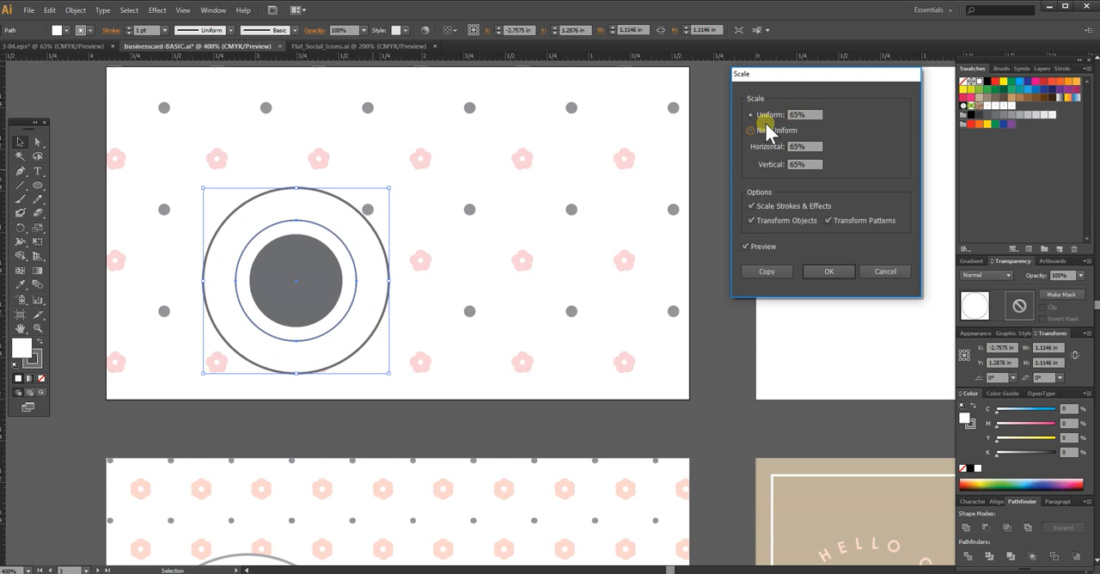
click(771, 115)
text(67)
key(Tab)
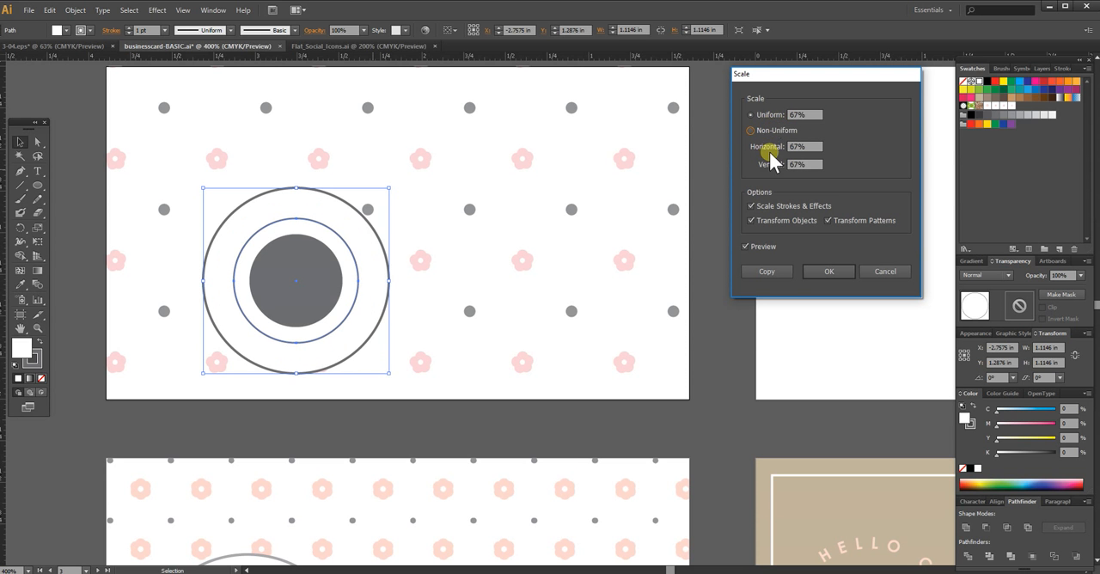
click(796, 115)
text(68)
click(767, 118)
click(842, 272)
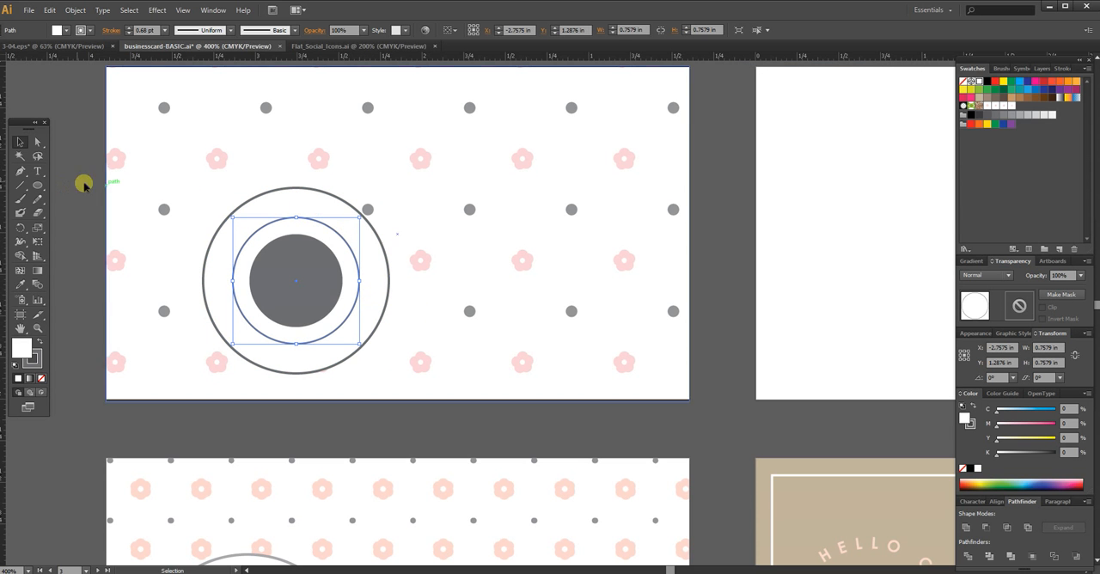
Step: Add the path text "HELLO CLARICE" along the middle circle, starting at its top
click(39, 170)
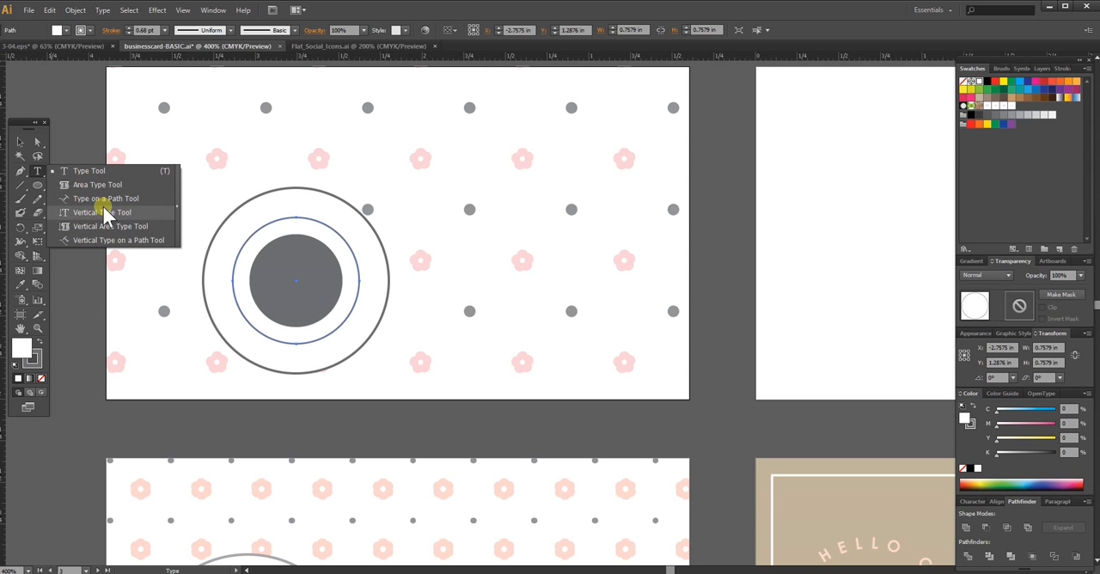
click(89, 201)
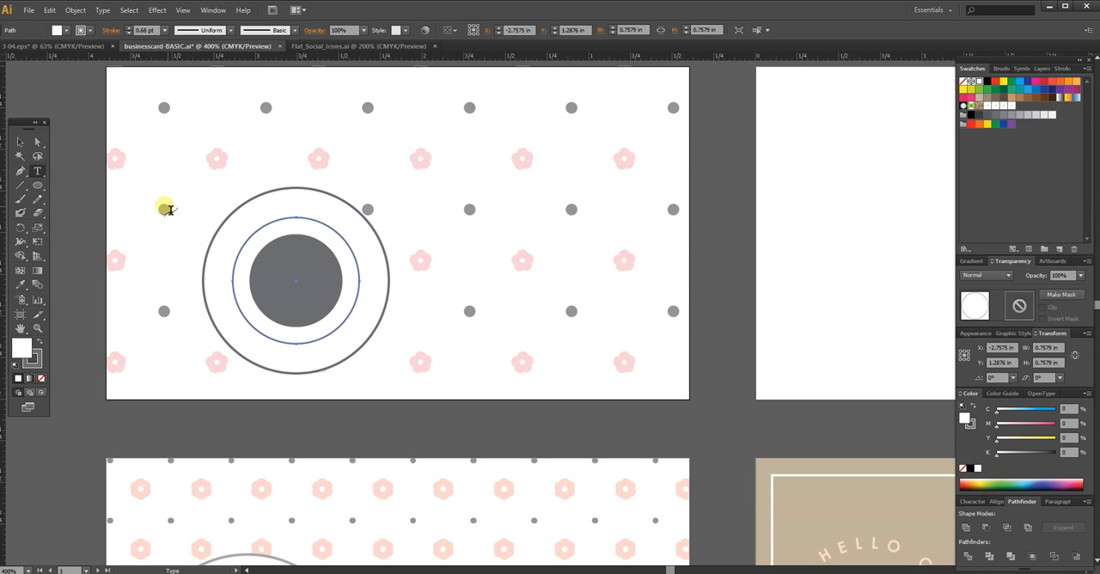
click(300, 216)
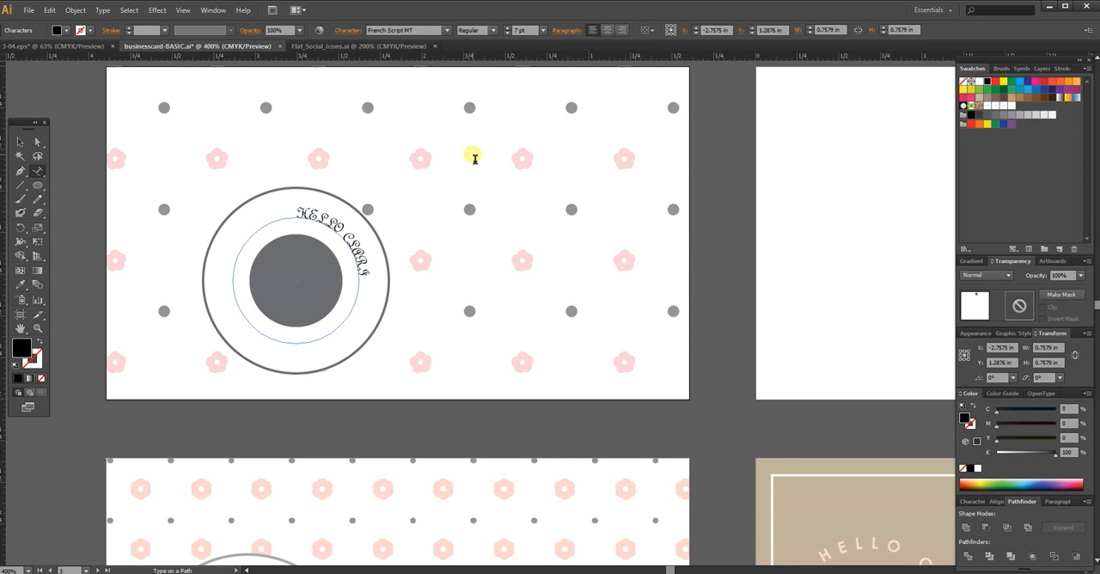
Step: Set the font of the whole path text to Century Gothic
key(ctrl+a)
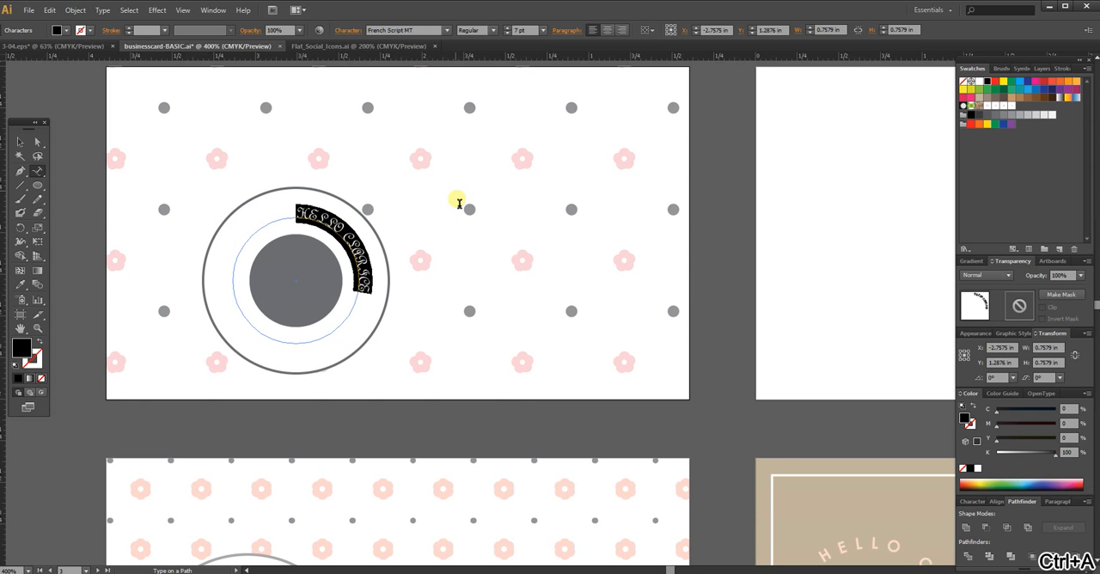
click(411, 32)
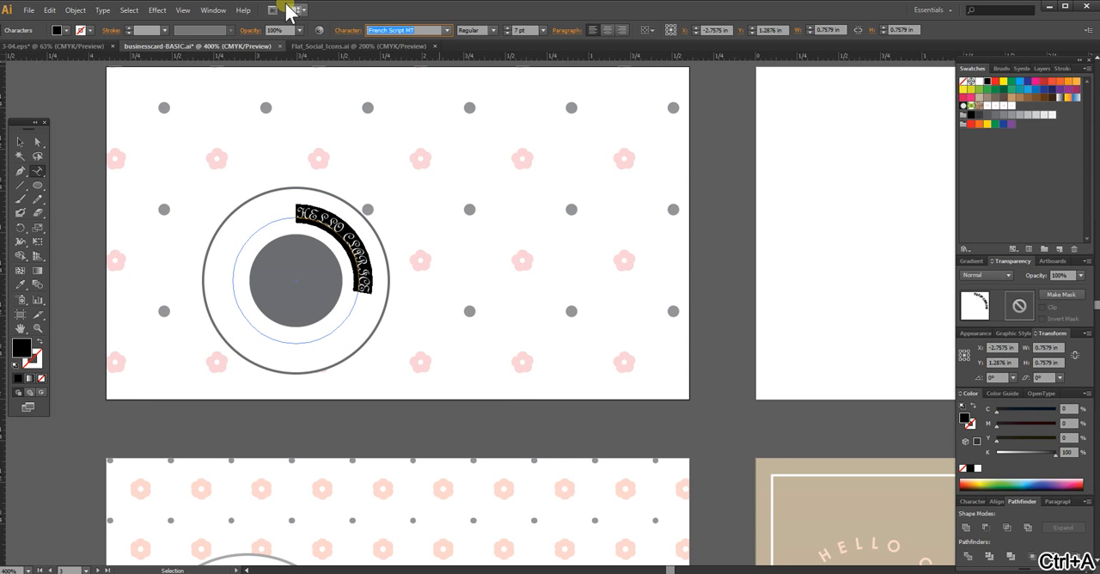
text(Century Gothic)
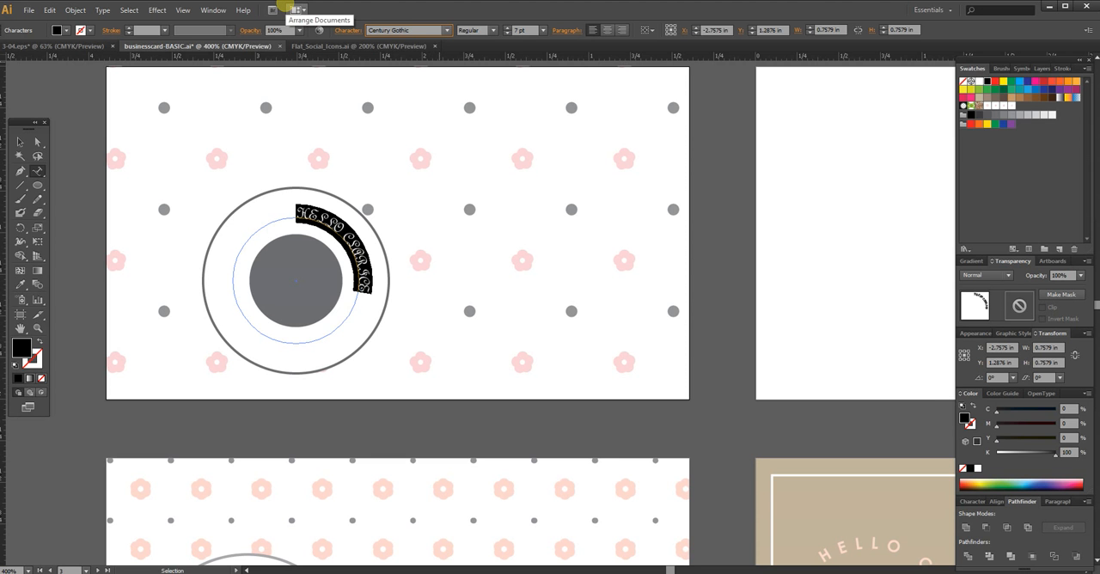
key(Return)
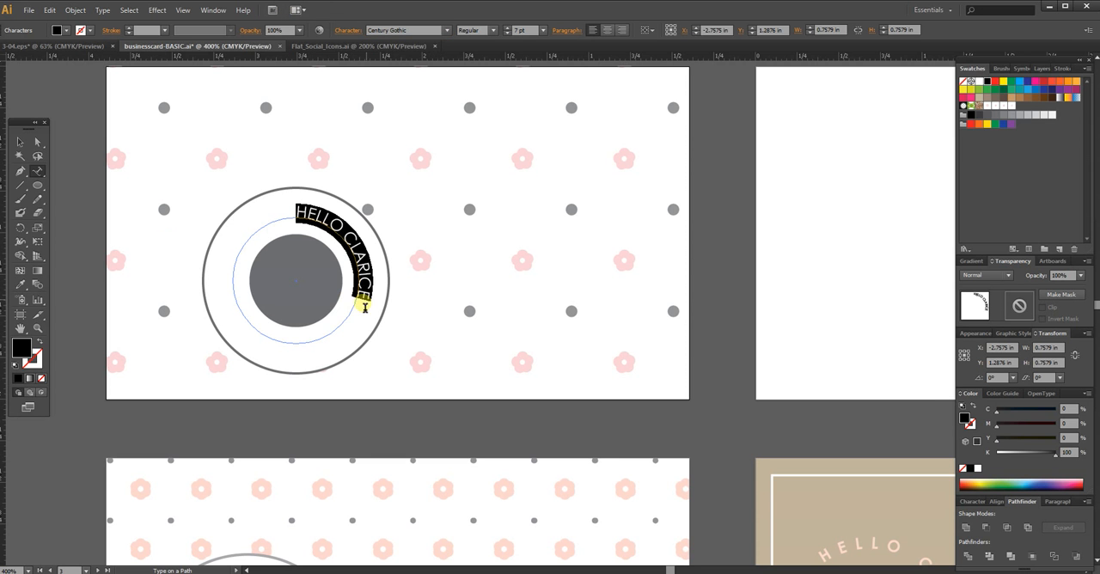
Step: Change only the word HELLO in the path text to the Bold font style
click(343, 233)
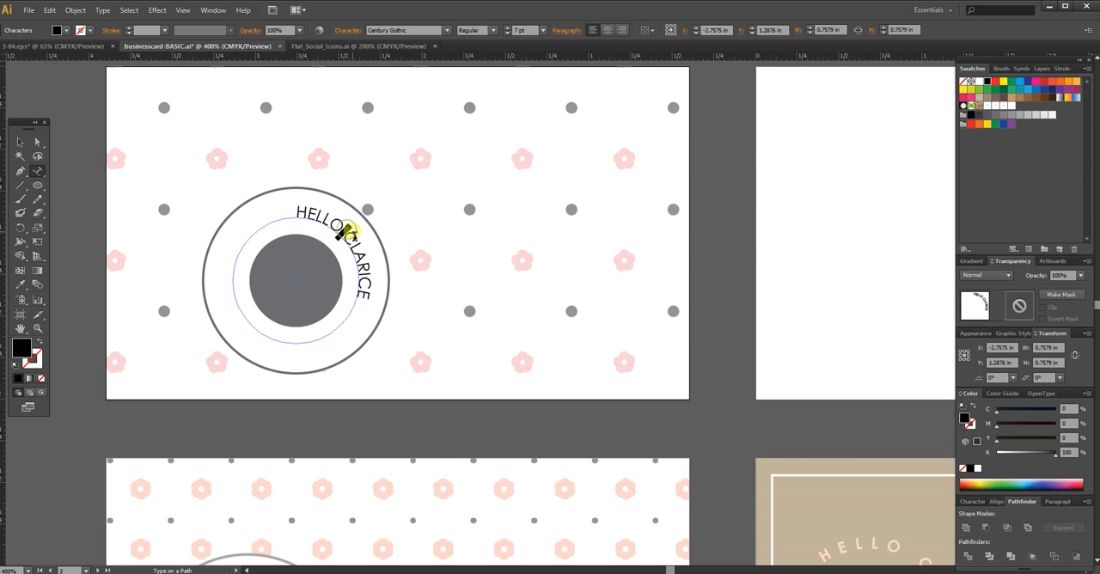
double_click(335, 225)
triple_click(335, 224)
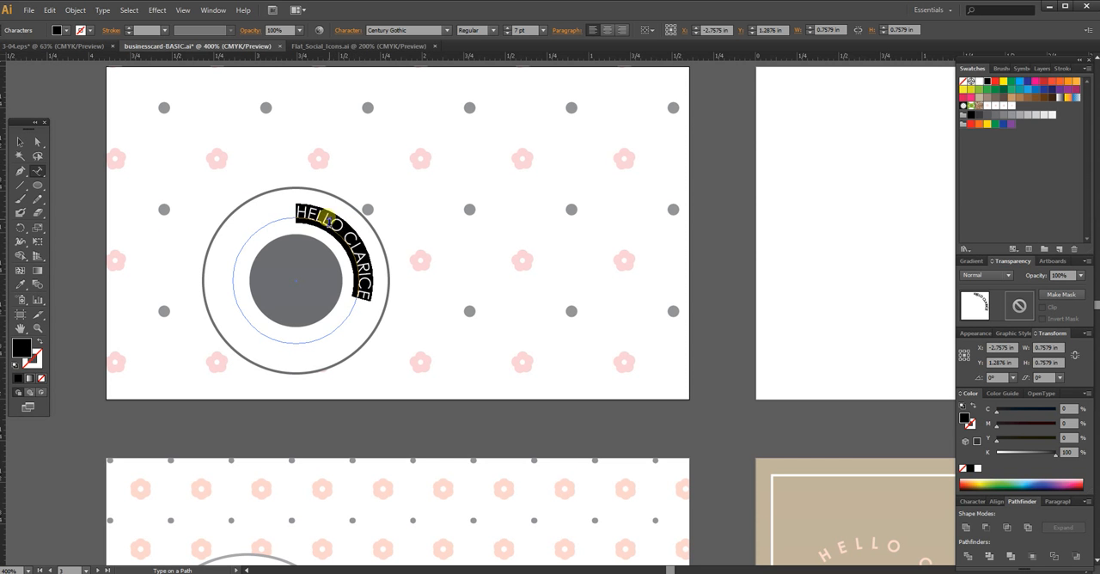
click(329, 223)
mouse_move(344, 227)
mouse_down()
mouse_move(305, 203)
mouse_move(346, 229)
mouse_up()
click(324, 221)
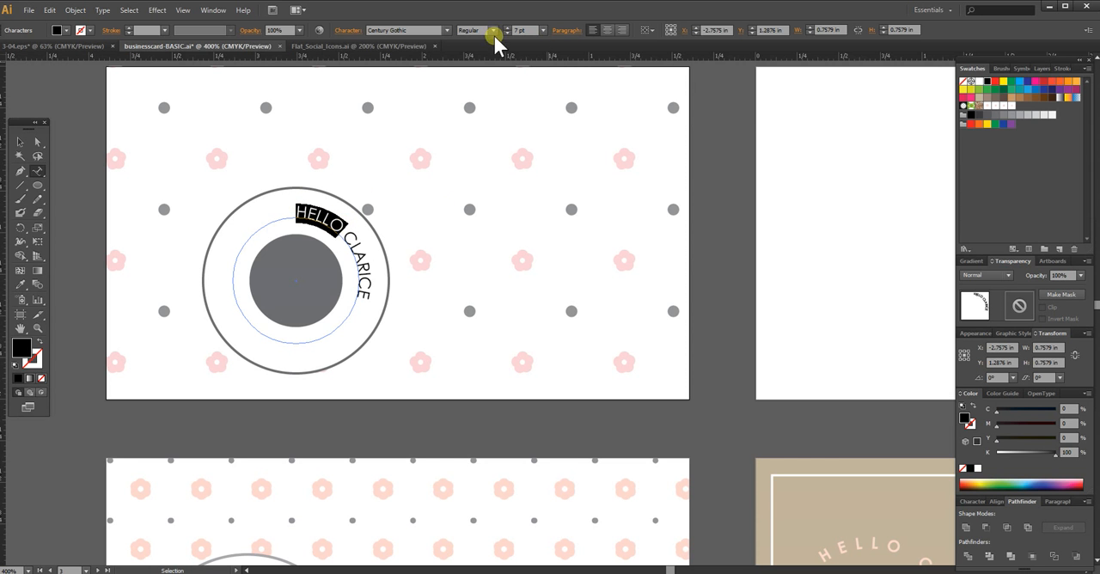
click(491, 30)
click(479, 67)
Step: Colour the entire path text with the 60% black grey swatch
click(351, 232)
click(311, 216)
drag(298, 211, 365, 298)
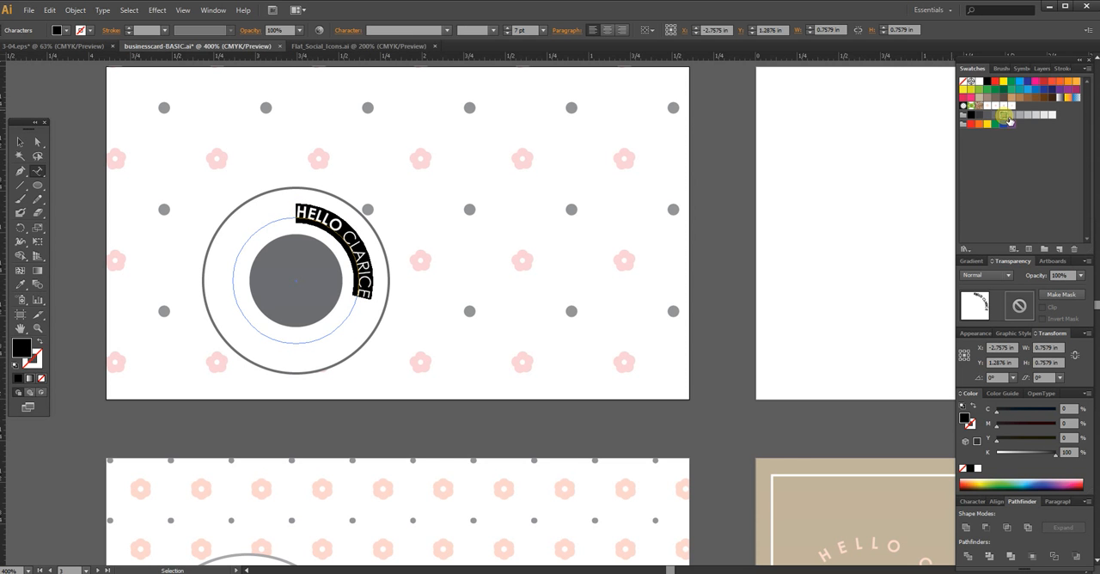
click(1005, 117)
click(357, 250)
click(364, 288)
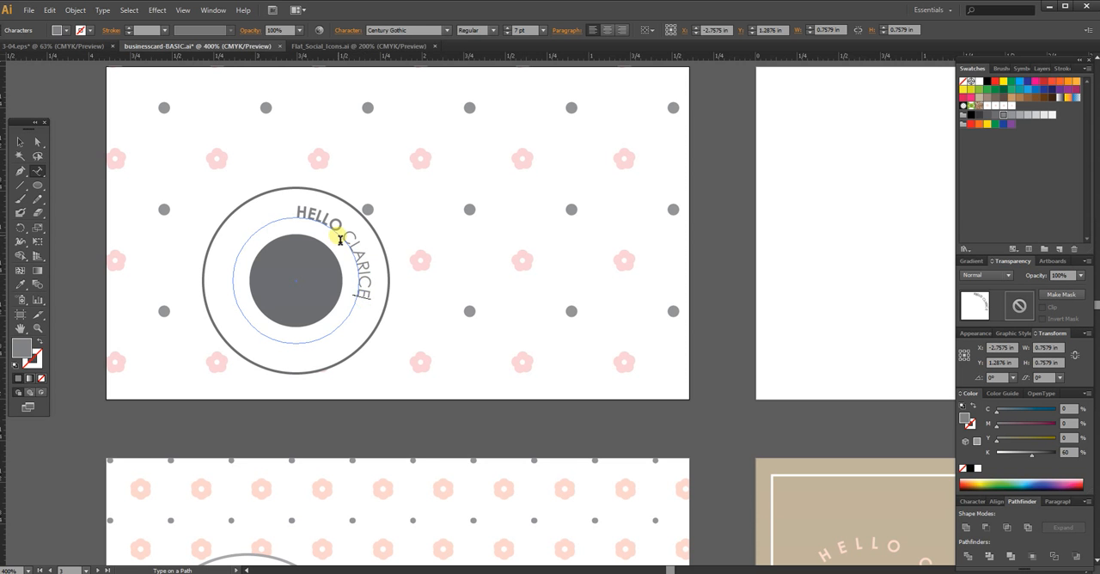
Step: Set the path text's tracking to 200 and fill the rest of the circular path with a row of dots
key(ctrl+a)
click(353, 34)
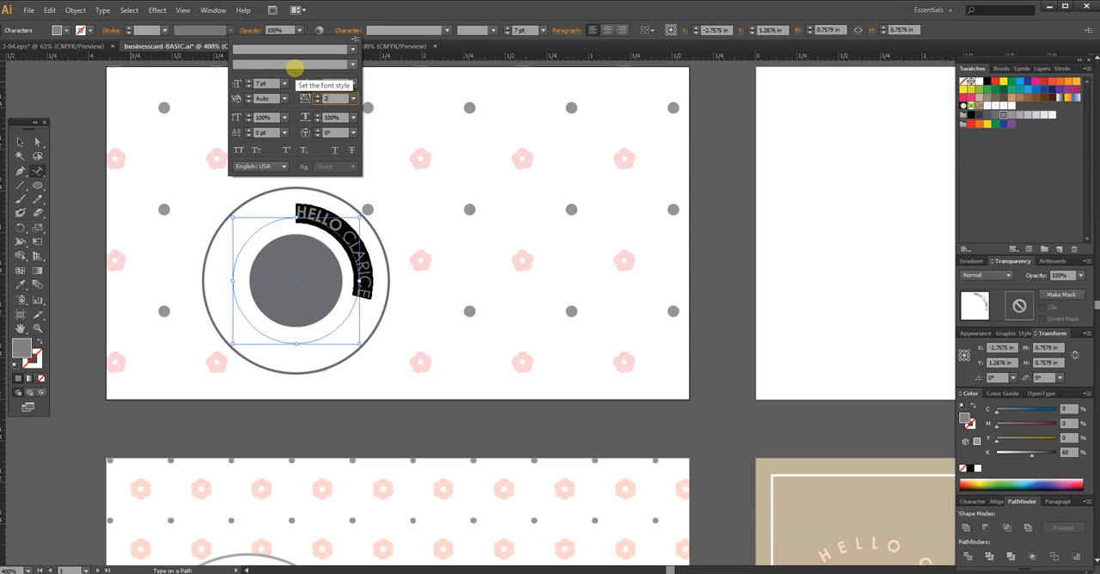
text(200)
key(Return)
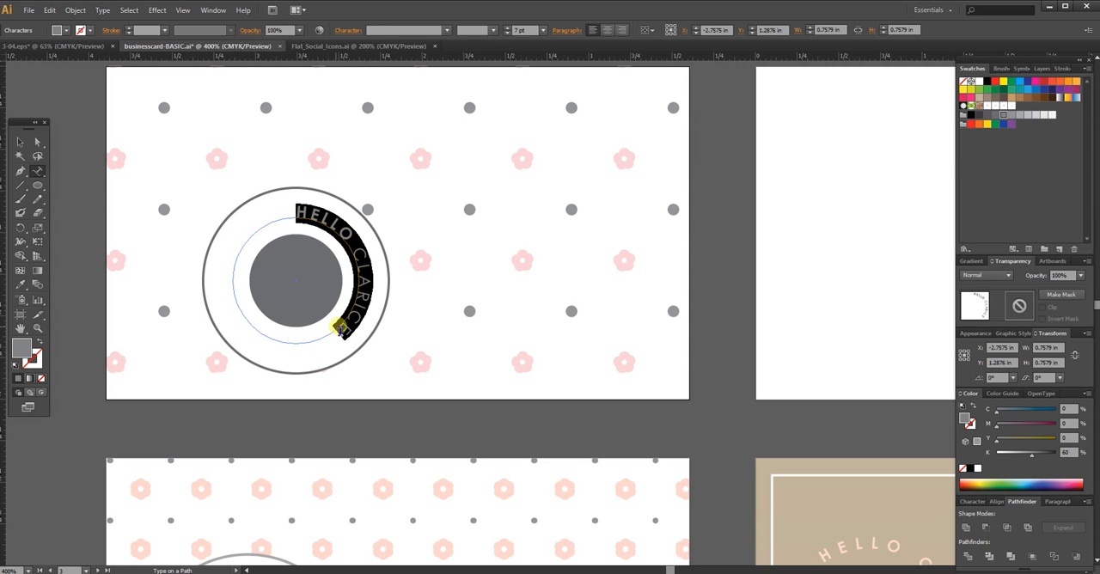
click(341, 333)
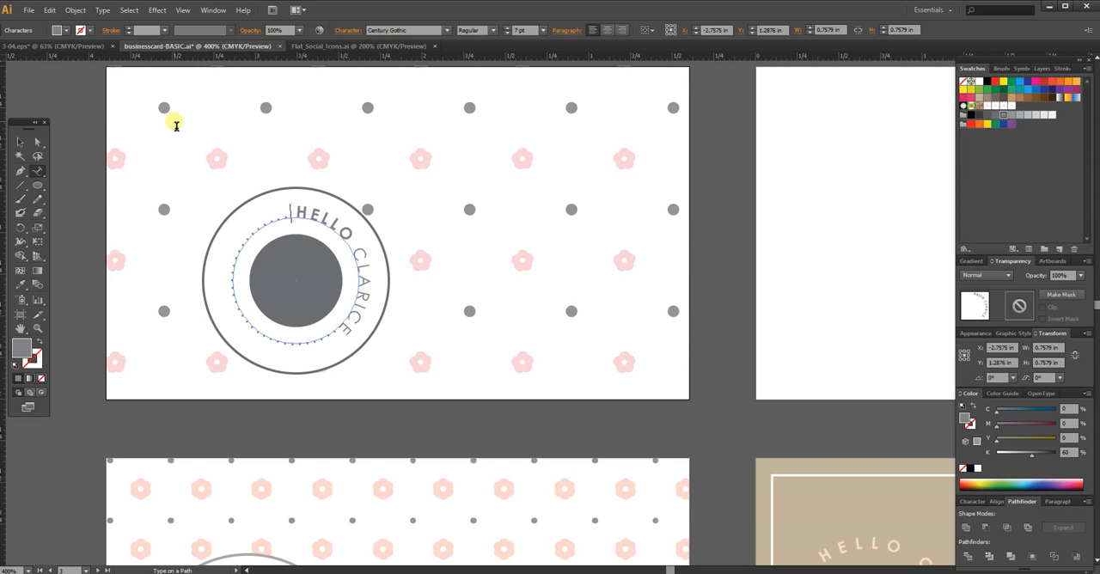
Step: Rotate the path text counterclockwise so HELLO sits across the top of the badge, and deselect it
click(20, 141)
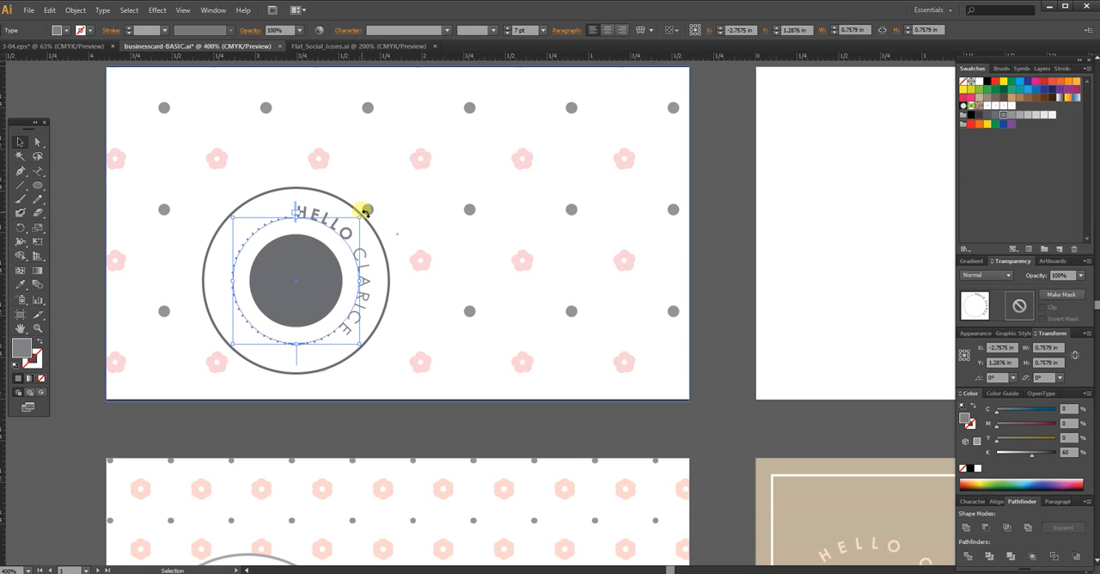
drag(364, 213, 300, 201)
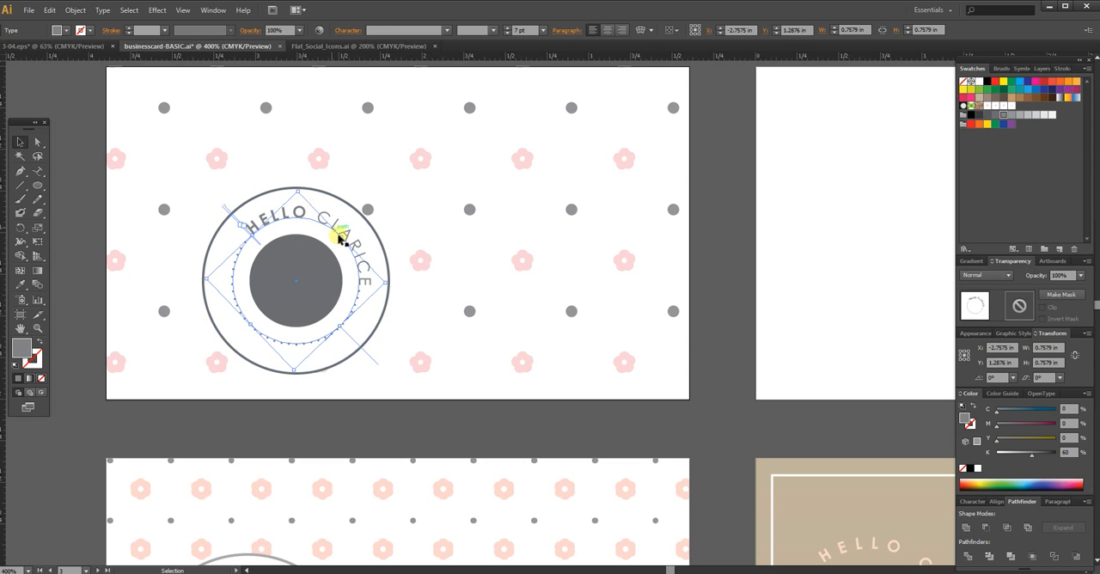
drag(296, 185, 342, 201)
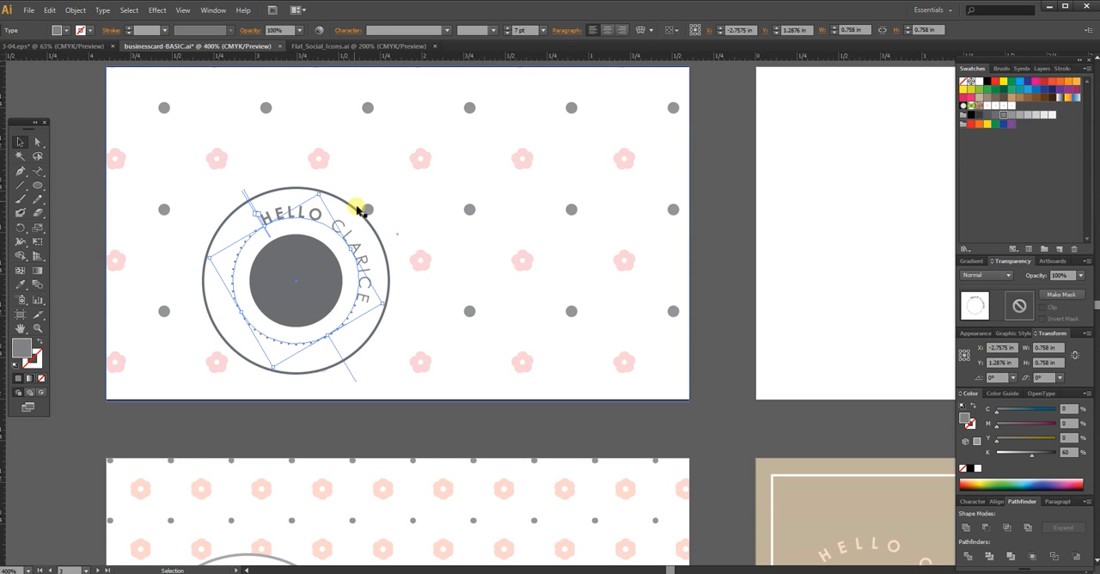
click(90, 242)
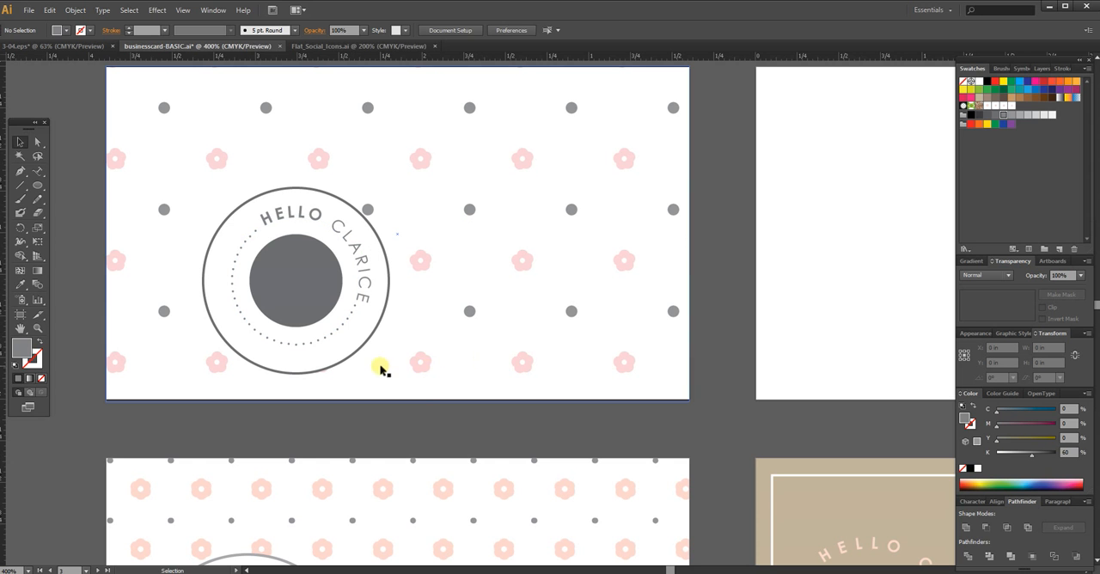
Step: Create a separate point text "HC" in the empty area below the card
click(38, 171)
drag(40, 178, 74, 177)
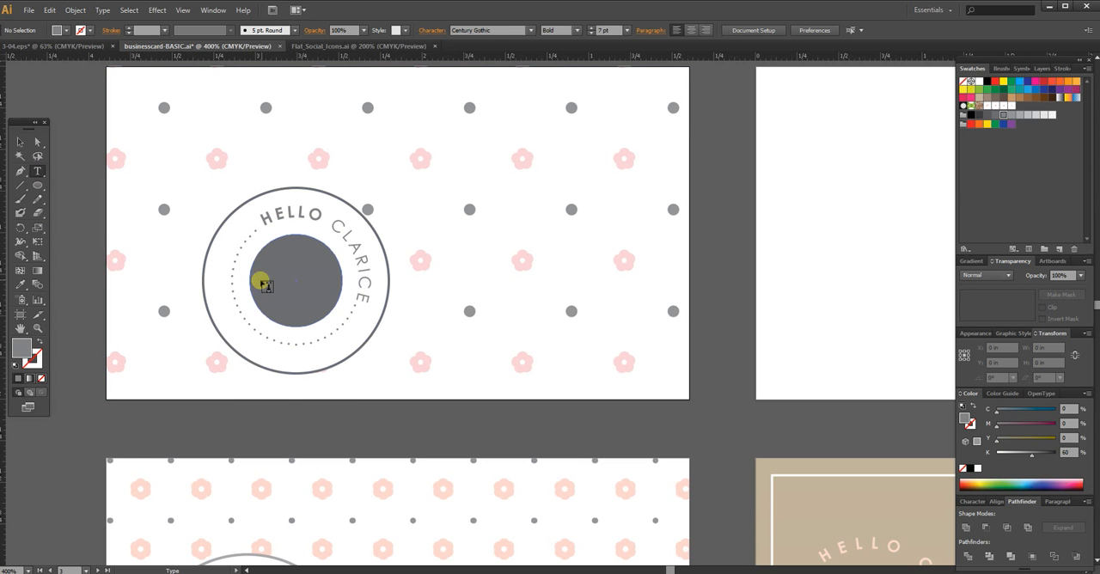
click(379, 426)
key(Escape)
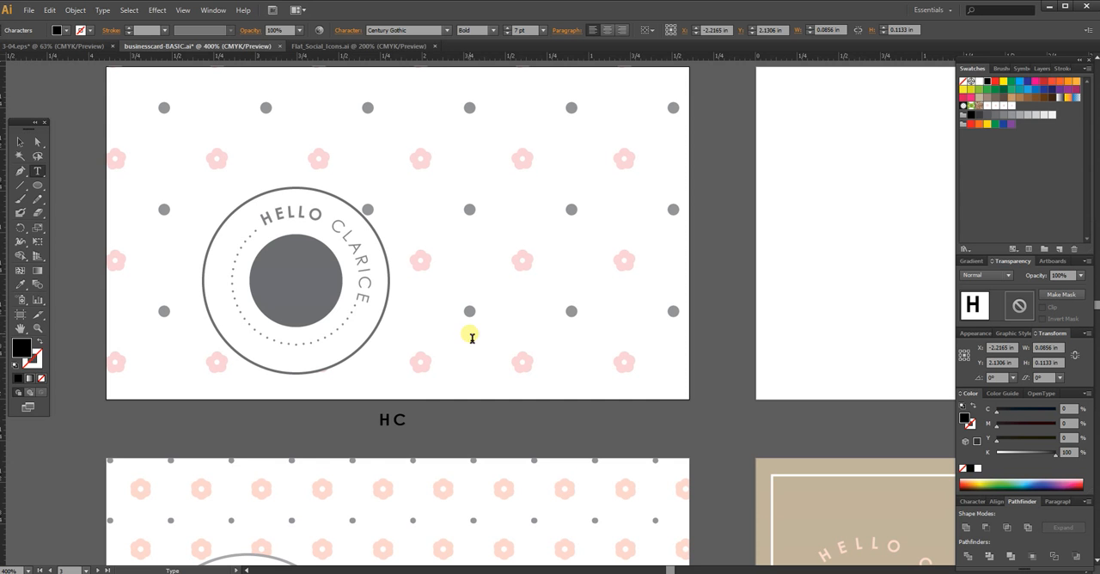
Step: Move the HC text onto the dark centre circle, centre-align it and enlarge it to 12.58 pt
click(19, 145)
drag(406, 420, 304, 290)
click(607, 31)
Step: Recolour the HC text by sampling white from the blank neighbouring artboard with the Eyedropper, and deselect it
key(i)
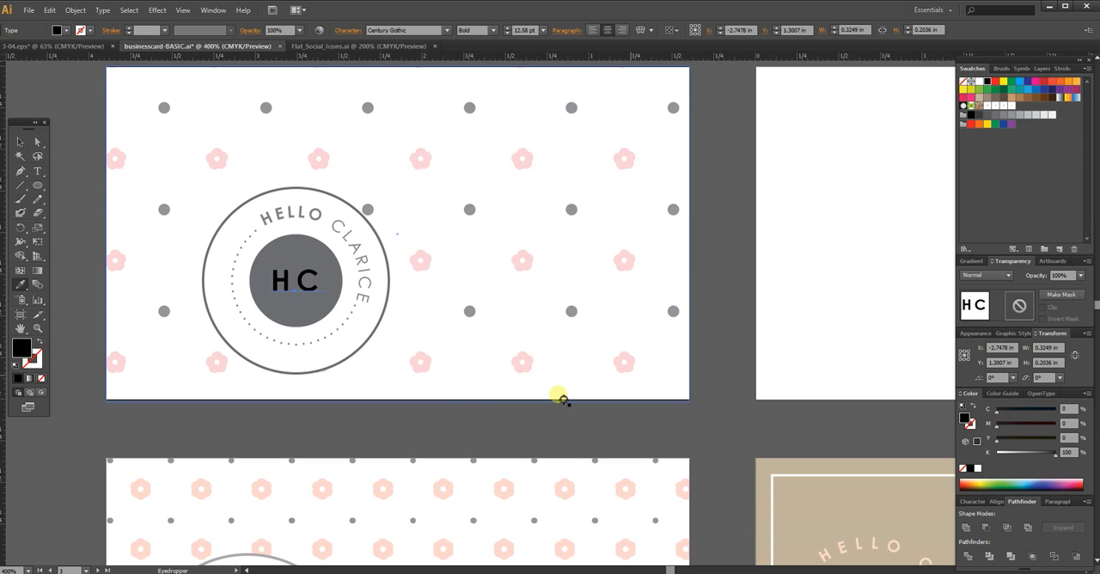
click(799, 378)
key(v)
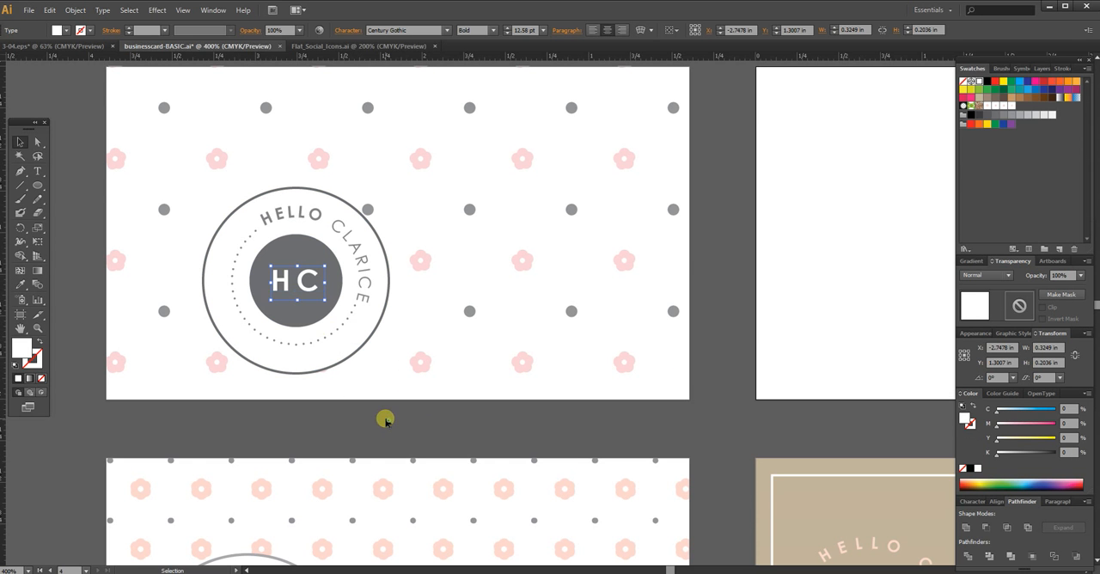
click(400, 394)
Step: Set the letter H of the HC monogram in French Script MT after trying Buffet Script on it
double_click(303, 279)
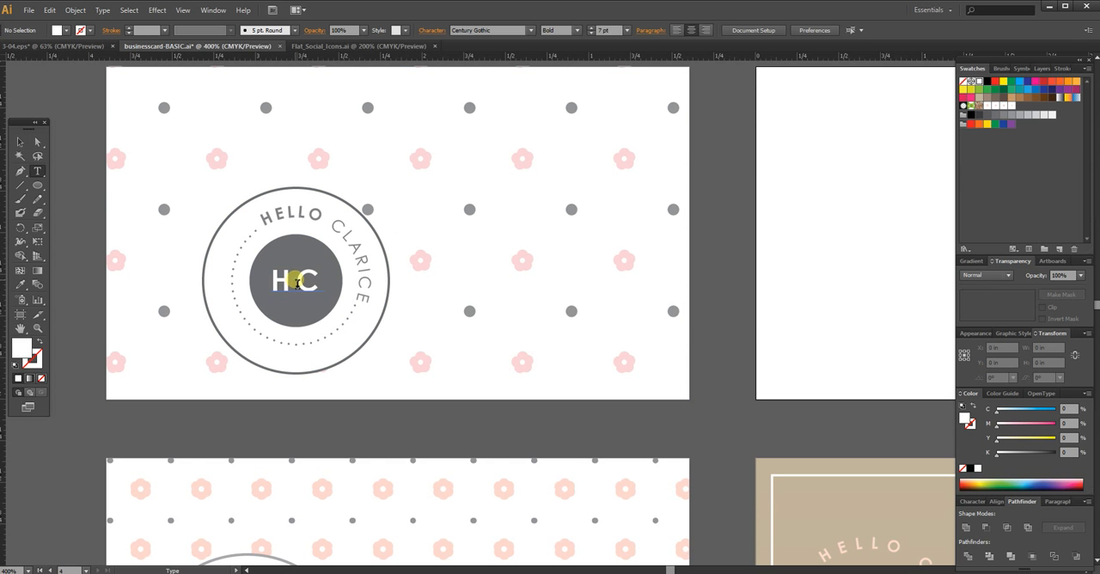
drag(297, 283, 256, 277)
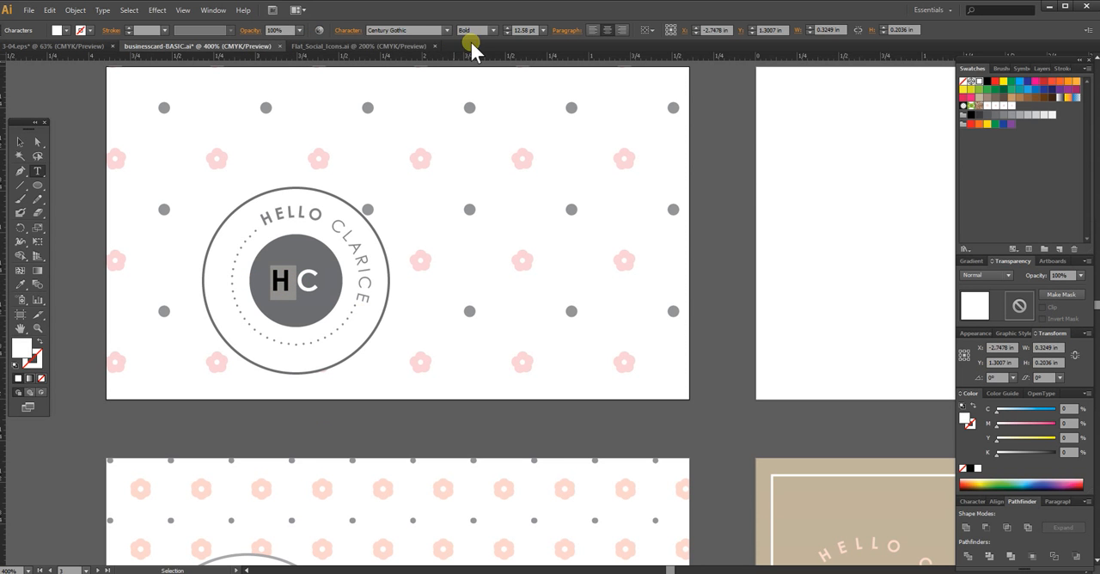
click(401, 29)
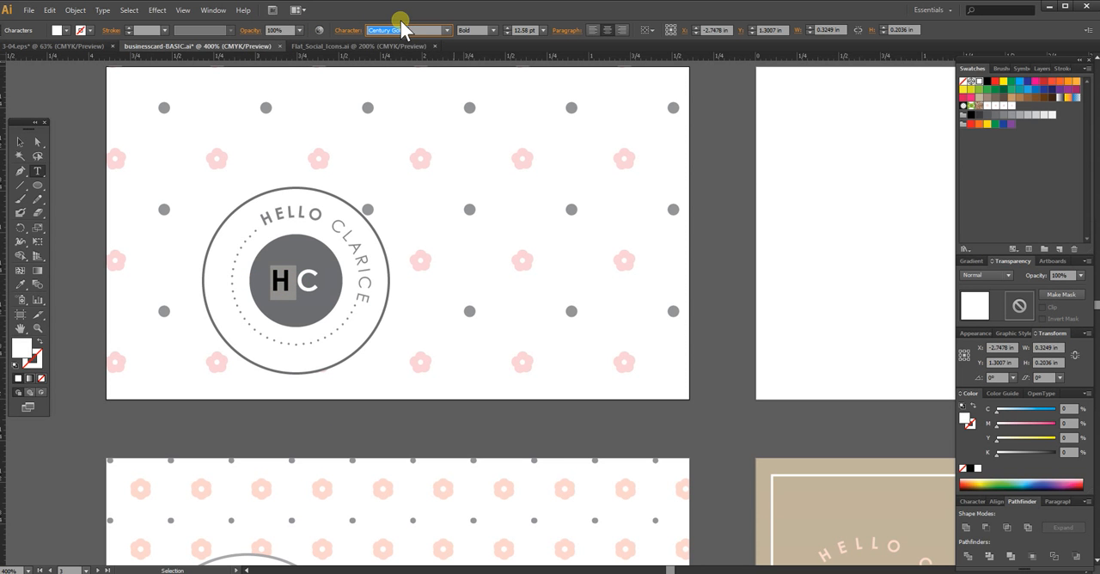
click(447, 31)
drag(472, 128, 478, 104)
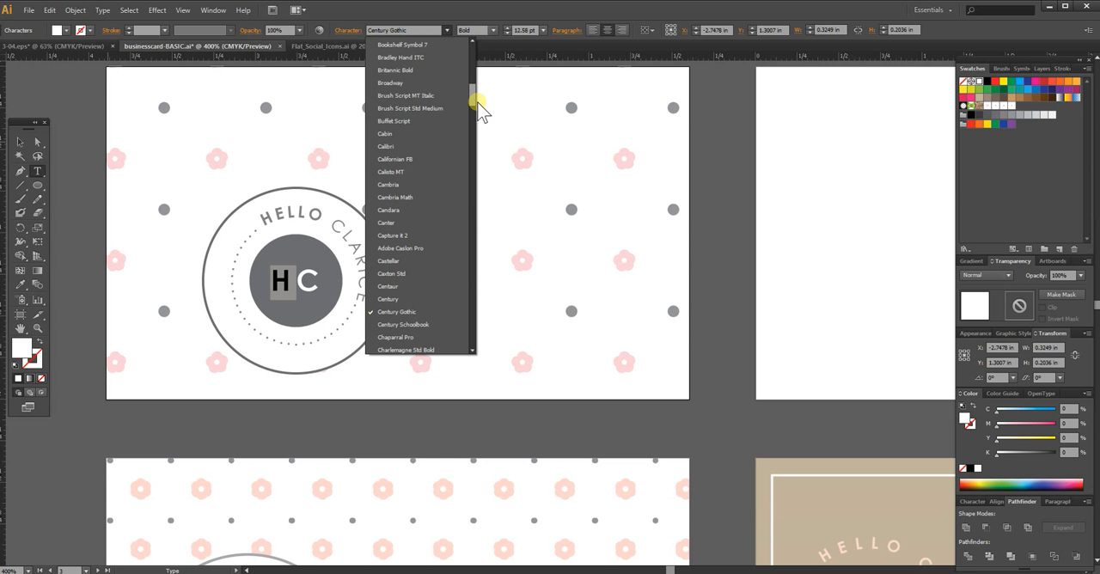
click(404, 121)
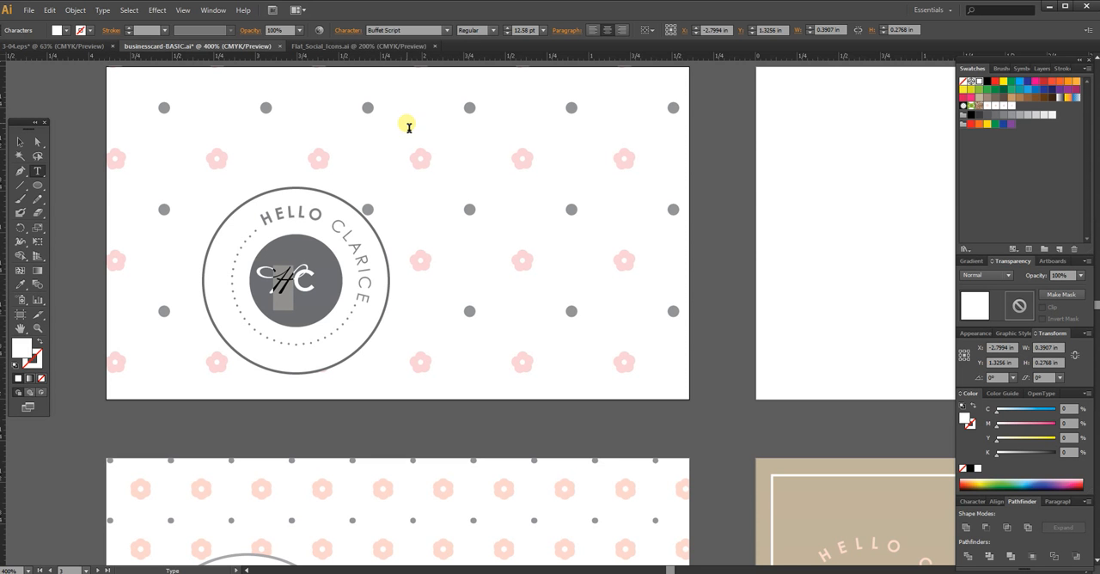
click(391, 31)
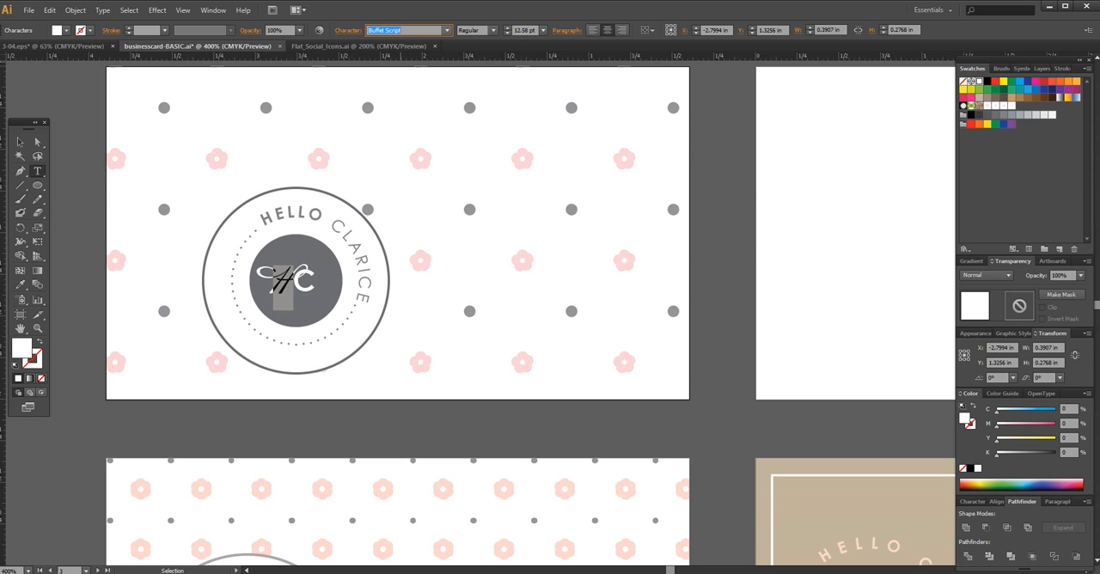
key(Return)
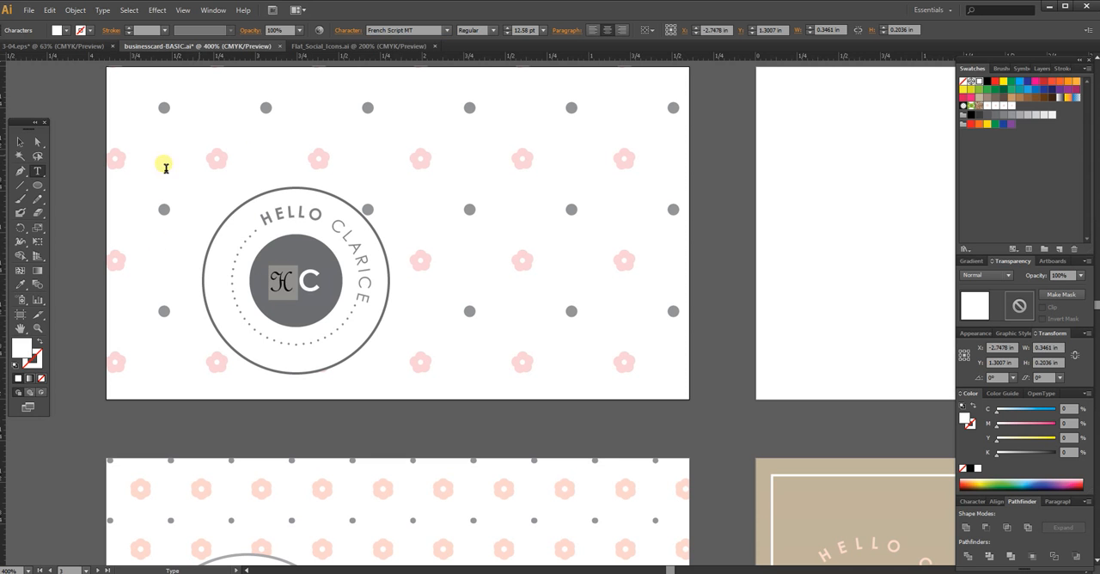
Step: Set the tracking of both monogram letters to 0 so they sit closer together, and deselect the text
click(314, 287)
click(299, 249)
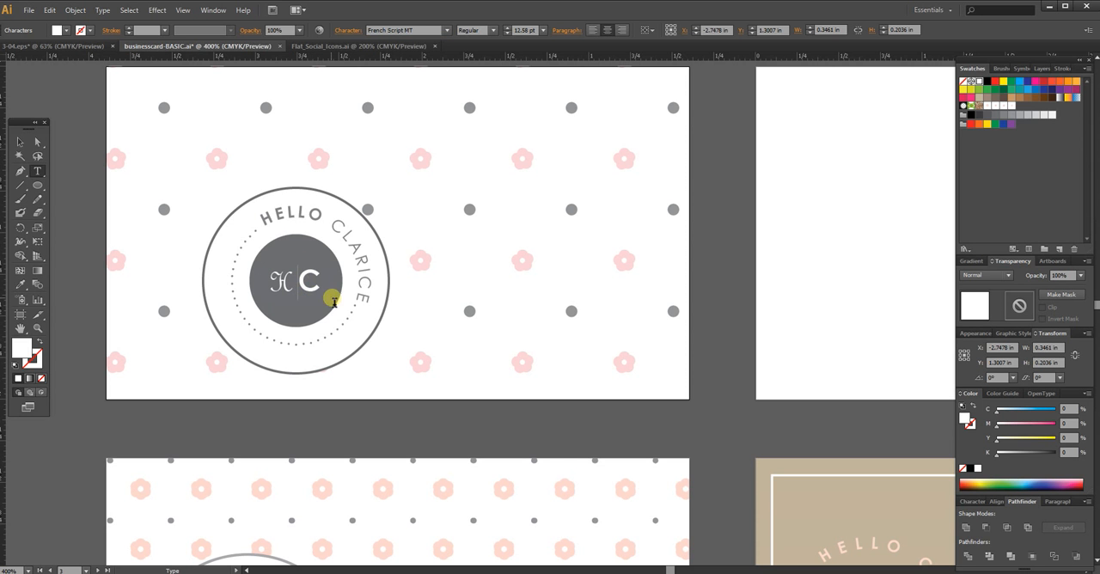
drag(281, 284, 412, 277)
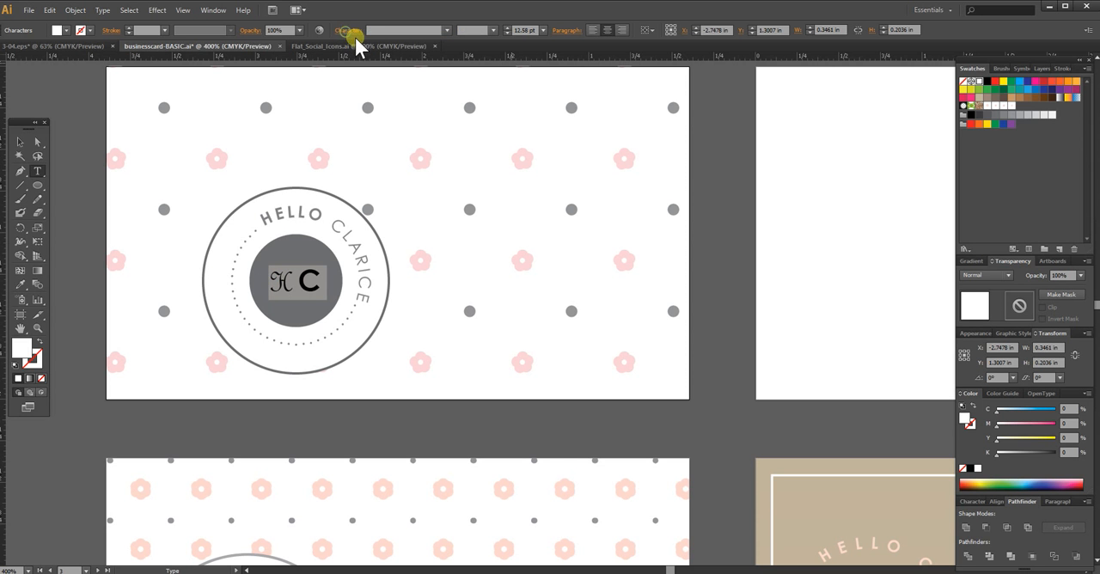
key(ctrl+t)
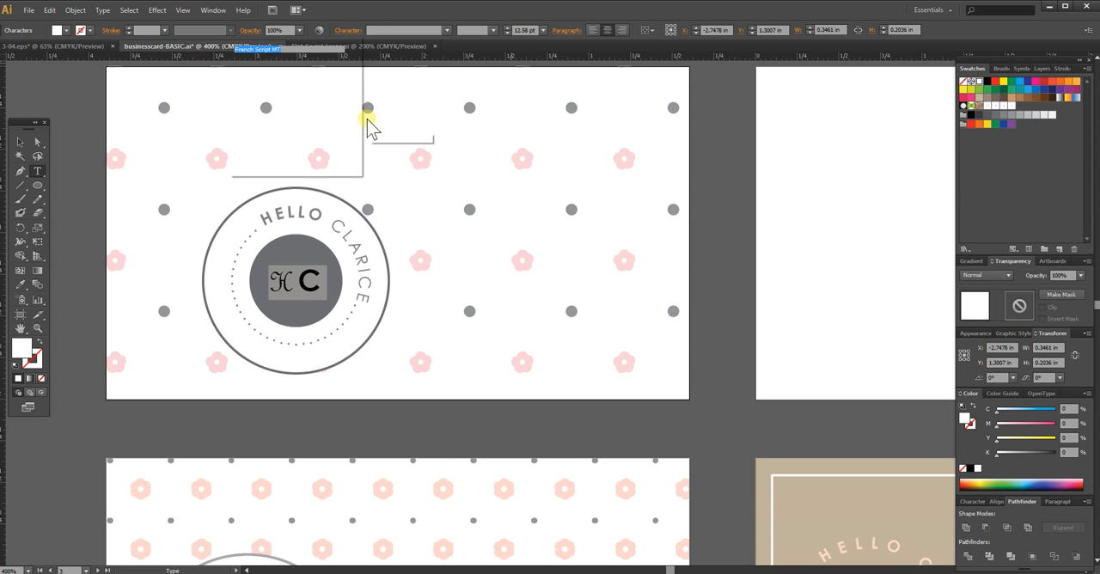
drag(344, 99, 314, 102)
text(0)
key(Return)
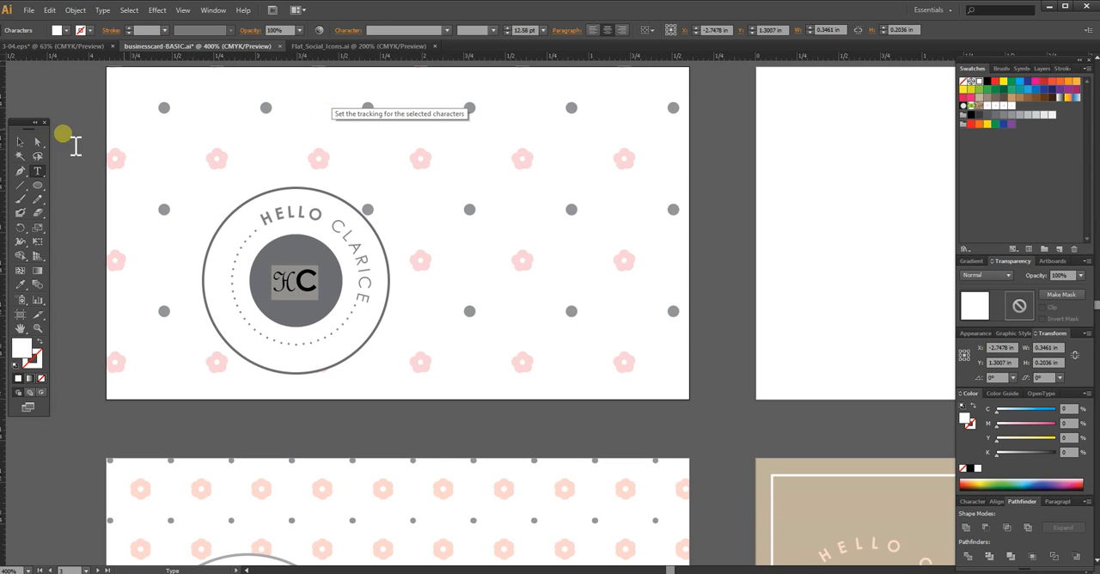
click(19, 141)
click(325, 346)
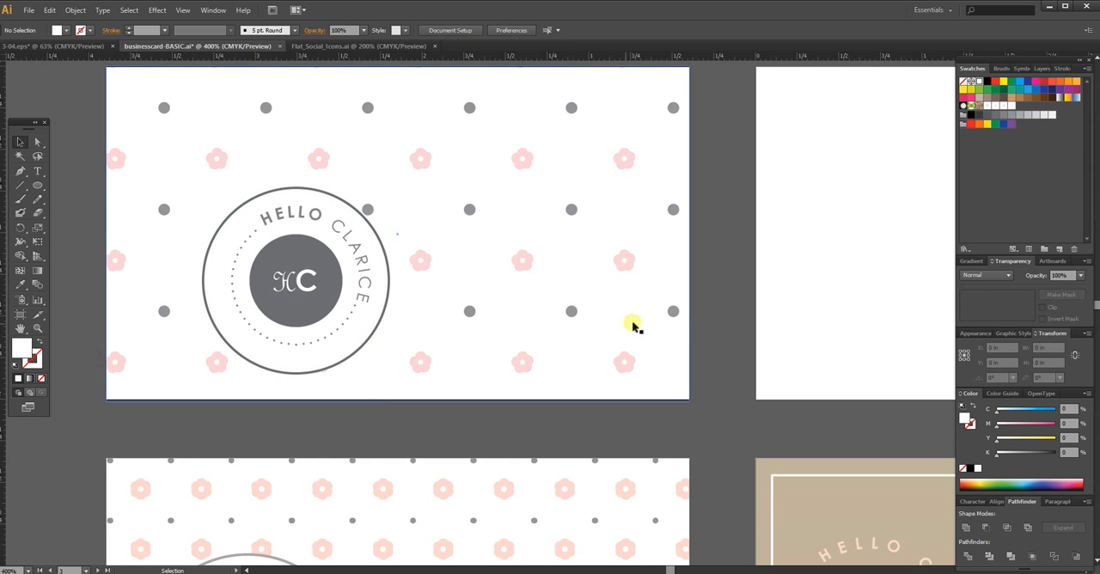
Step: Group all the badge elements, move the group about 0.19 in left and 0.13 in up on the card, and deselect it
drag(210, 402, 398, 202)
shift+click(501, 281)
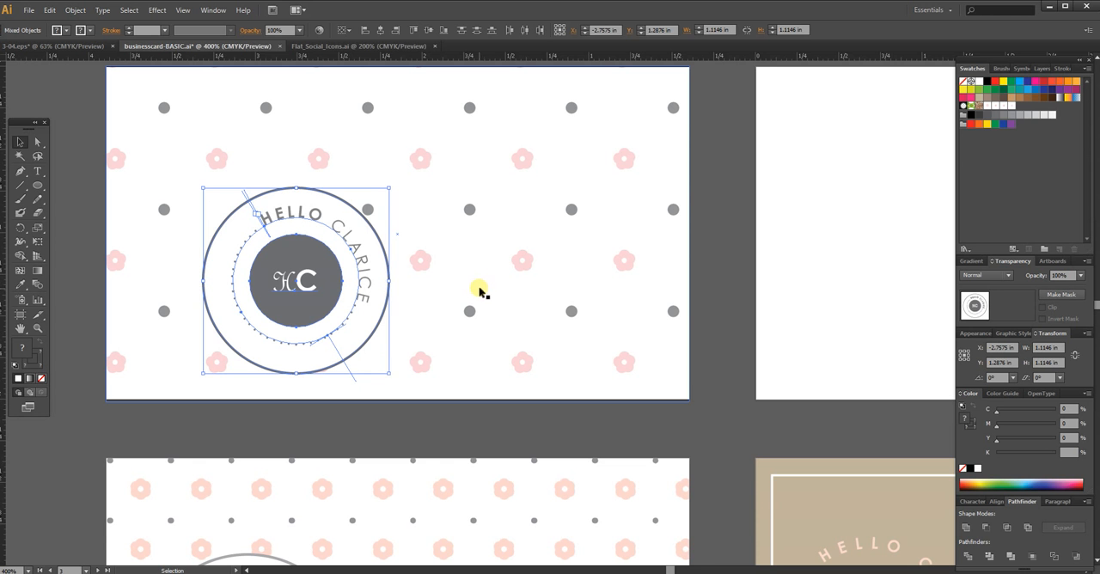
key(ctrl+g)
drag(478, 305, 478, 338)
drag(361, 339, 332, 346)
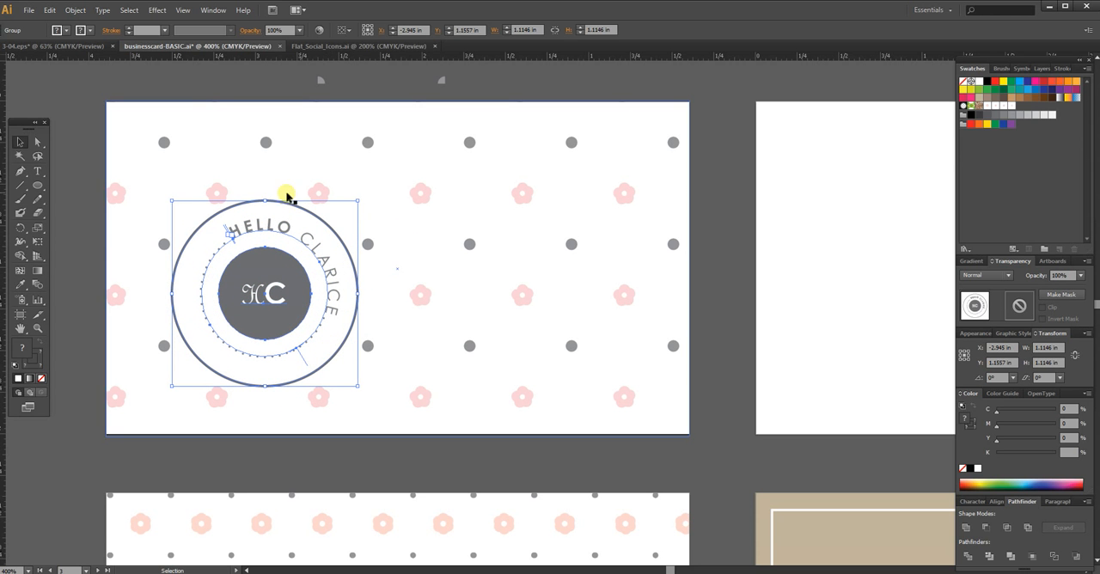
click(397, 459)
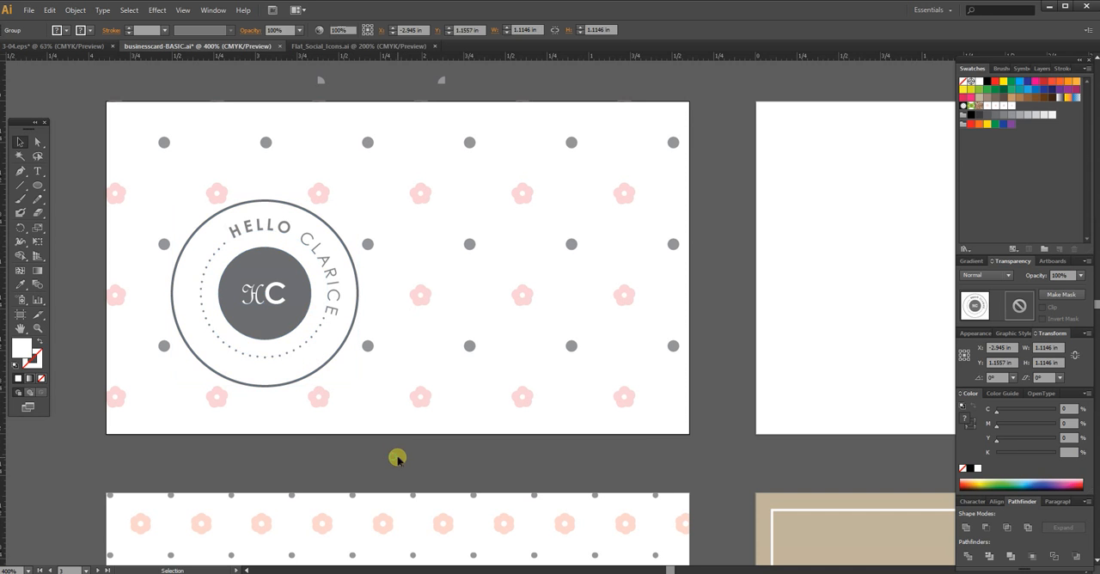
drag(610, 417, 458, 378)
drag(775, 380, 565, 339)
drag(571, 546, 581, 257)
drag(523, 179, 523, 428)
drag(514, 294, 693, 360)
drag(519, 332, 740, 361)
Step: Cover the blank neighbouring artboard with a 3.5 × 2 in rectangle filled with the tan swatch (C25 M25 Y40 K0), and deselect it
drag(662, 338, 305, 309)
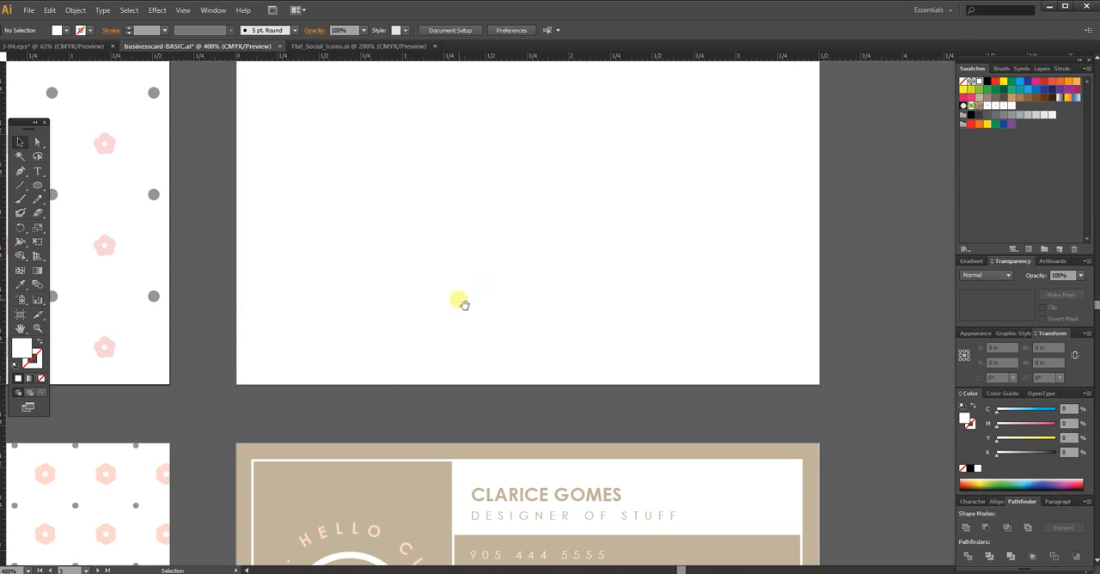
drag(464, 304, 464, 339)
click(38, 184)
drag(40, 188, 81, 181)
drag(241, 111, 833, 454)
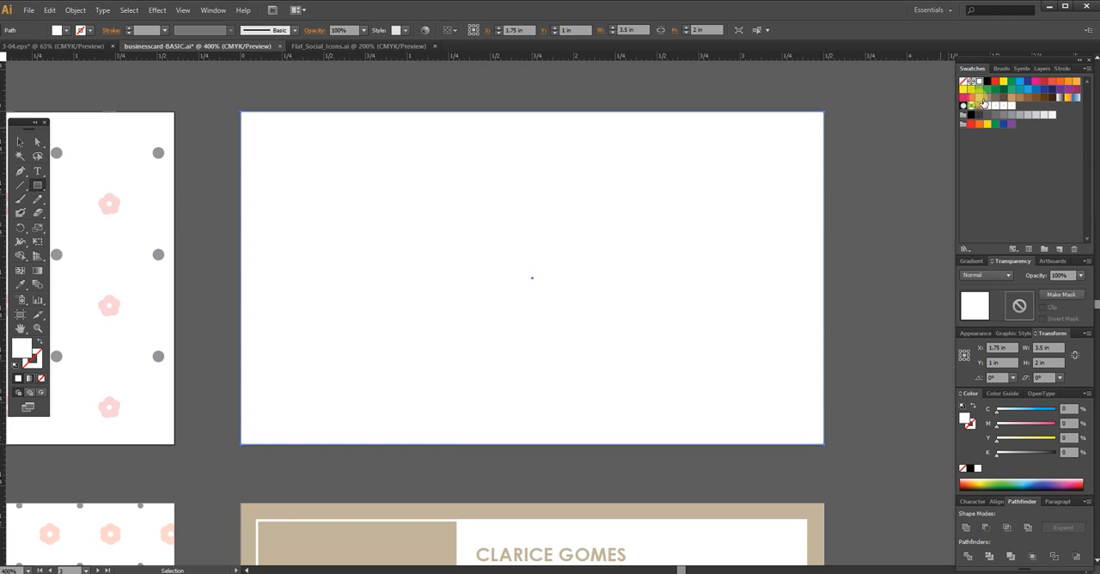
click(981, 98)
click(21, 142)
click(193, 112)
Step: Examine the finished reference card below for its white border, logo area, dividing lines and contact rows
drag(390, 213, 371, 88)
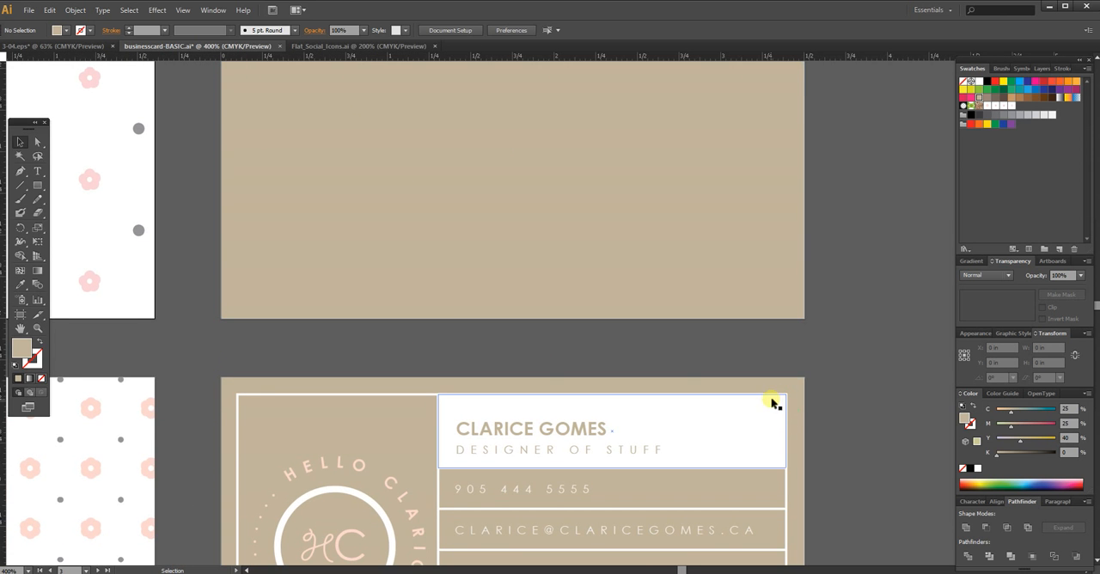
drag(773, 483, 781, 309)
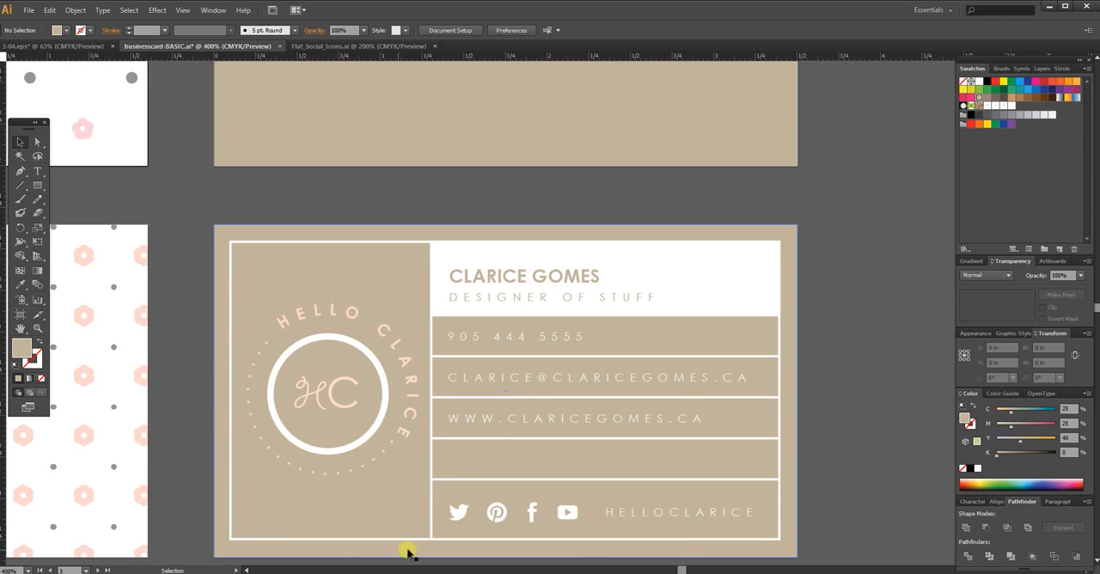
click(329, 242)
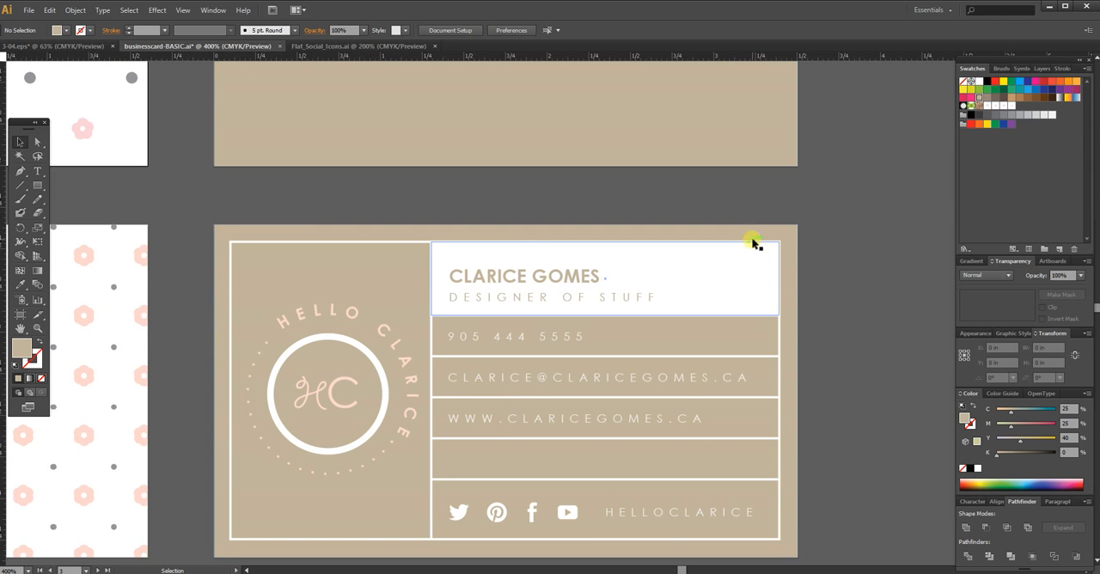
click(347, 519)
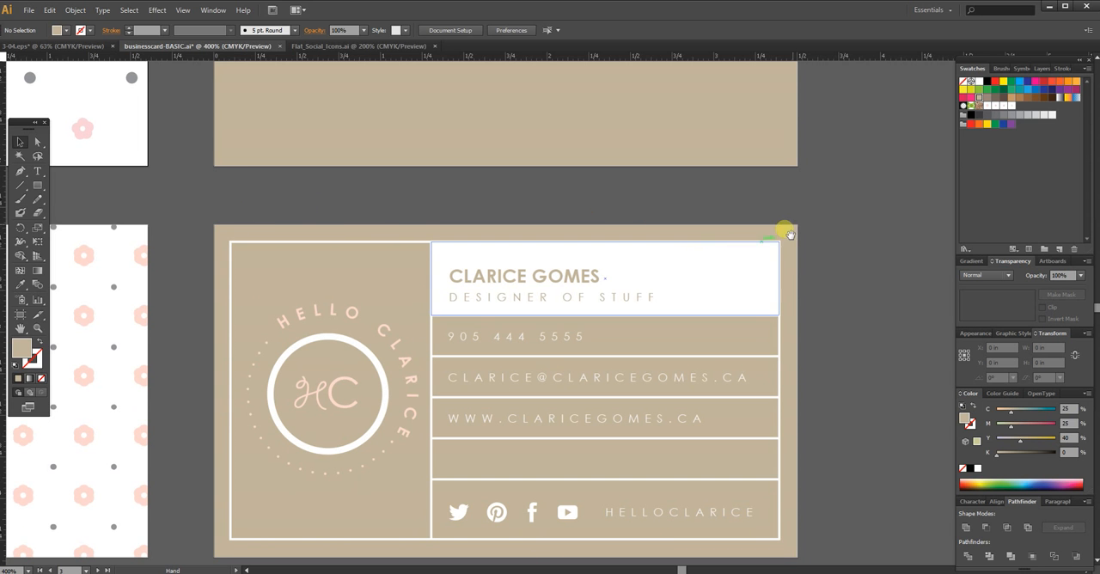
scroll(781, 229, up, 5)
drag(903, 390, 891, 407)
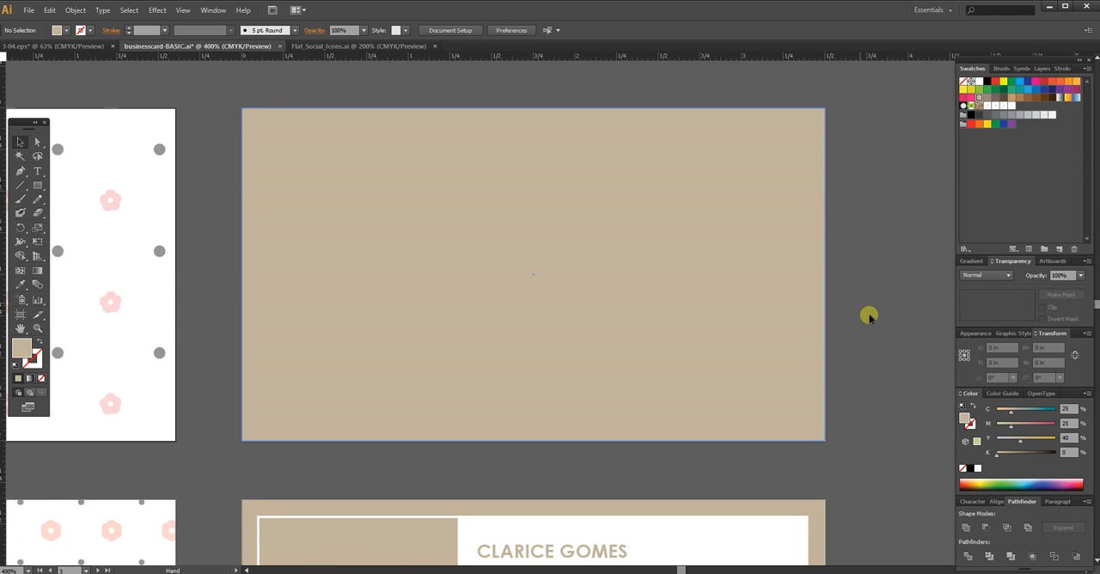
Step: Show the guides and draw an unfilled rectangle with a 1 pt white stroke, about 3.26 × 1.75 in, along the card's margin guides
key(ctrl+semicolon)
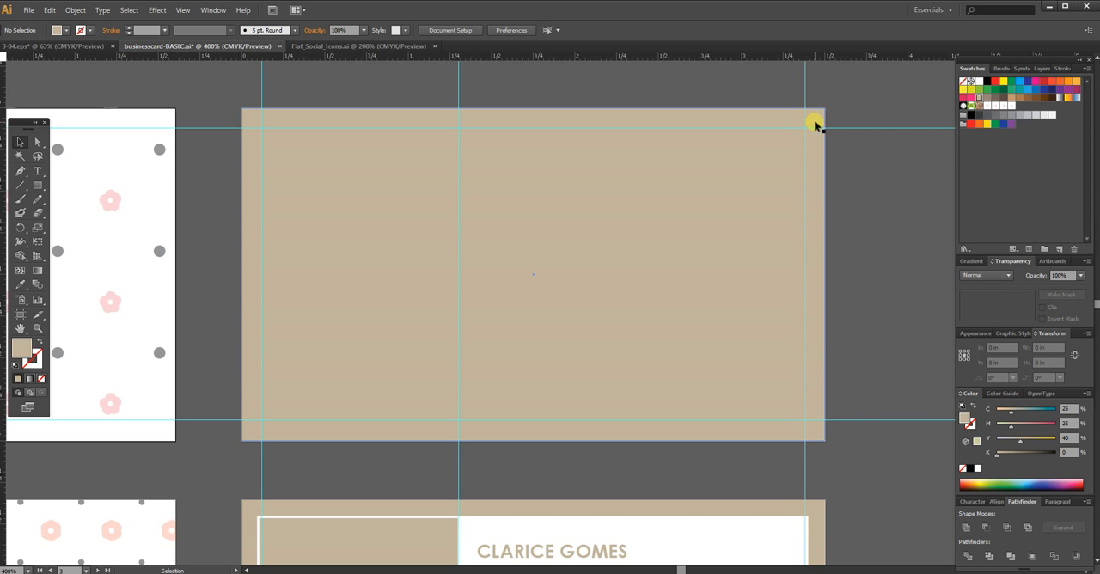
click(37, 185)
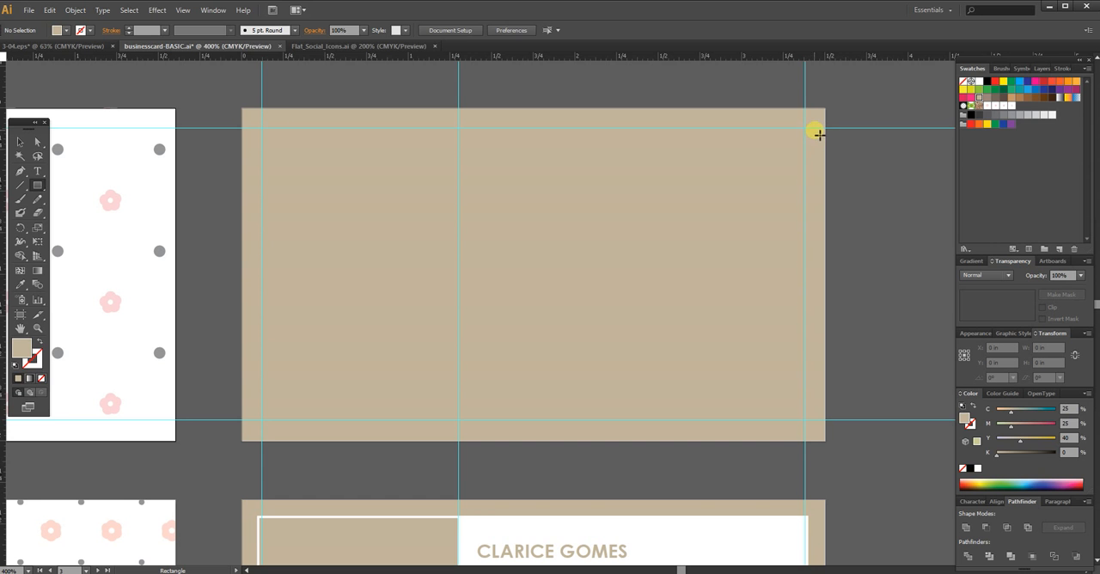
click(38, 341)
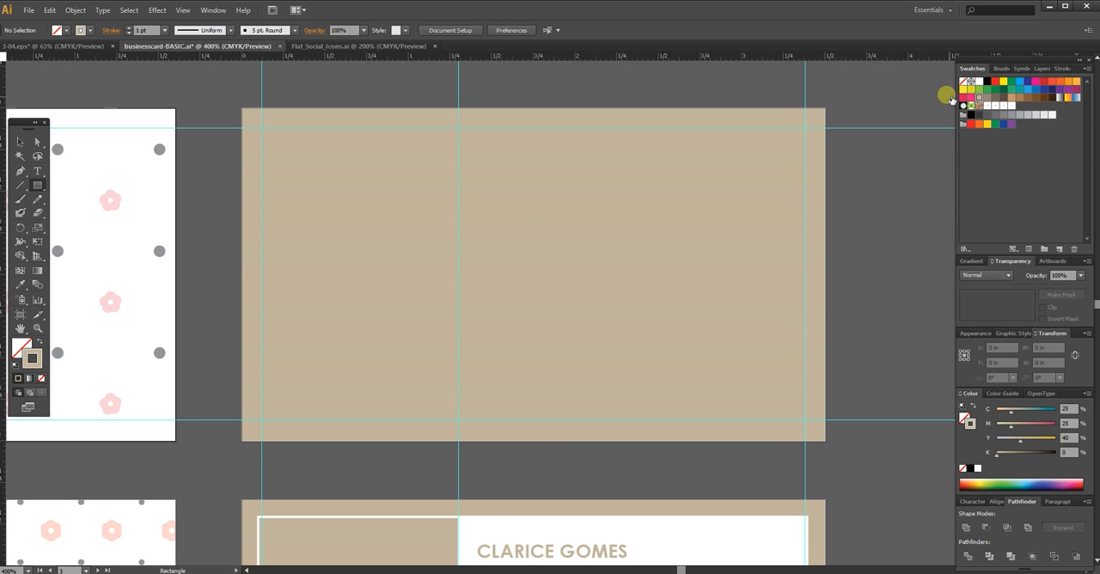
click(979, 82)
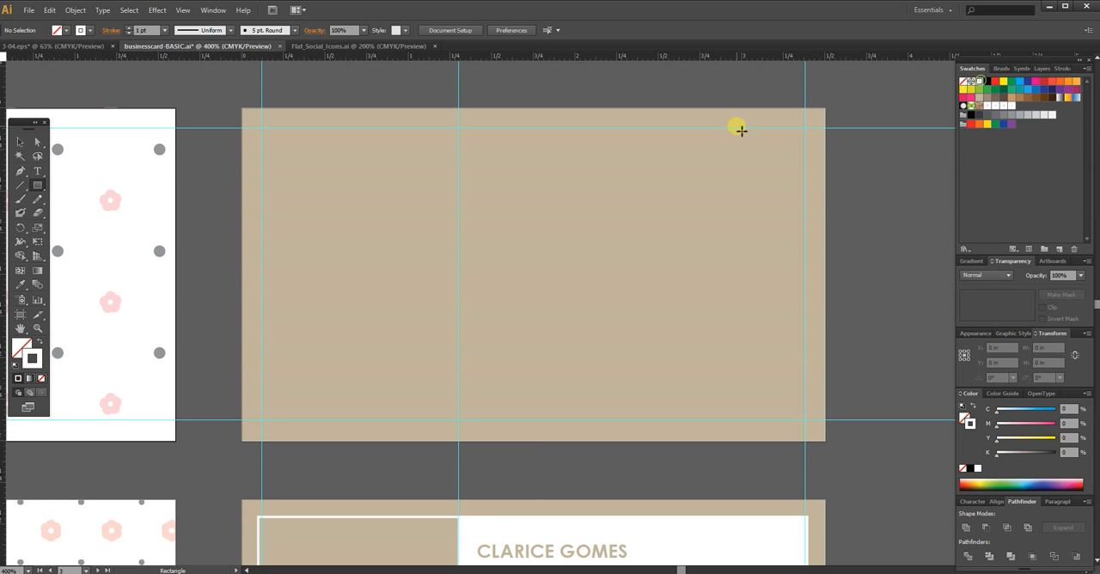
click(37, 185)
drag(265, 132, 808, 422)
key(v)
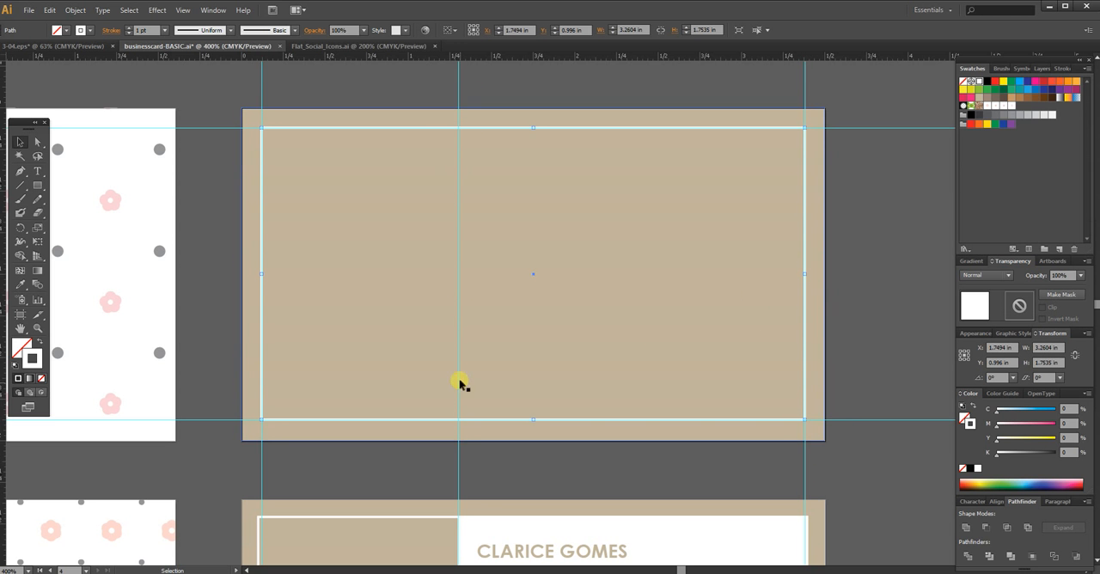
Step: Draw a vertical white divider about 1.75 in long between the border's upper and lower edges along the inner guide, and deselect it
drag(537, 460, 558, 471)
drag(584, 267, 631, 262)
click(21, 185)
drag(485, 132, 473, 418)
key(v)
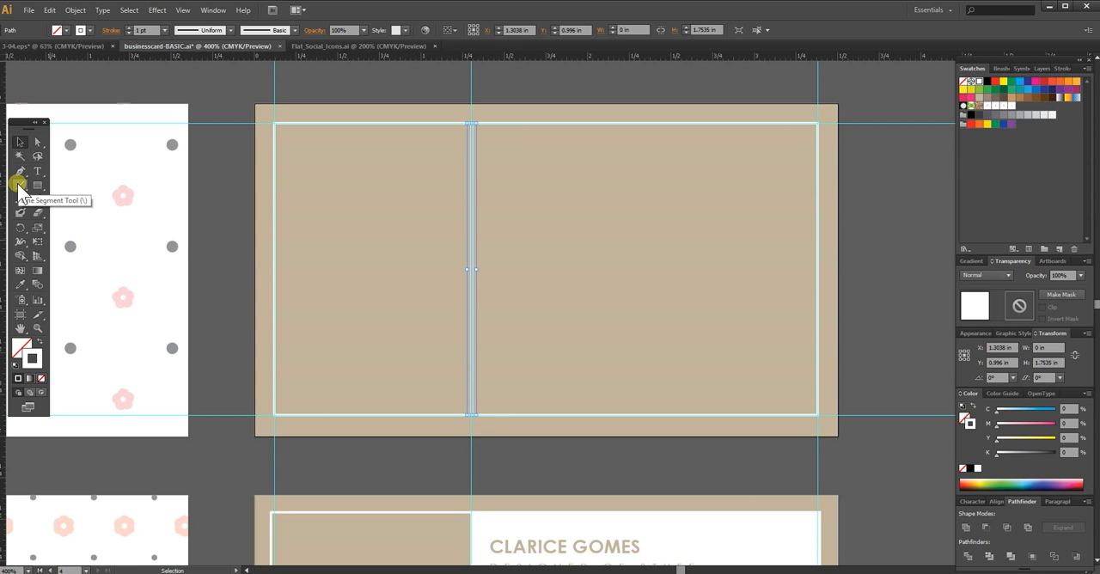
click(511, 456)
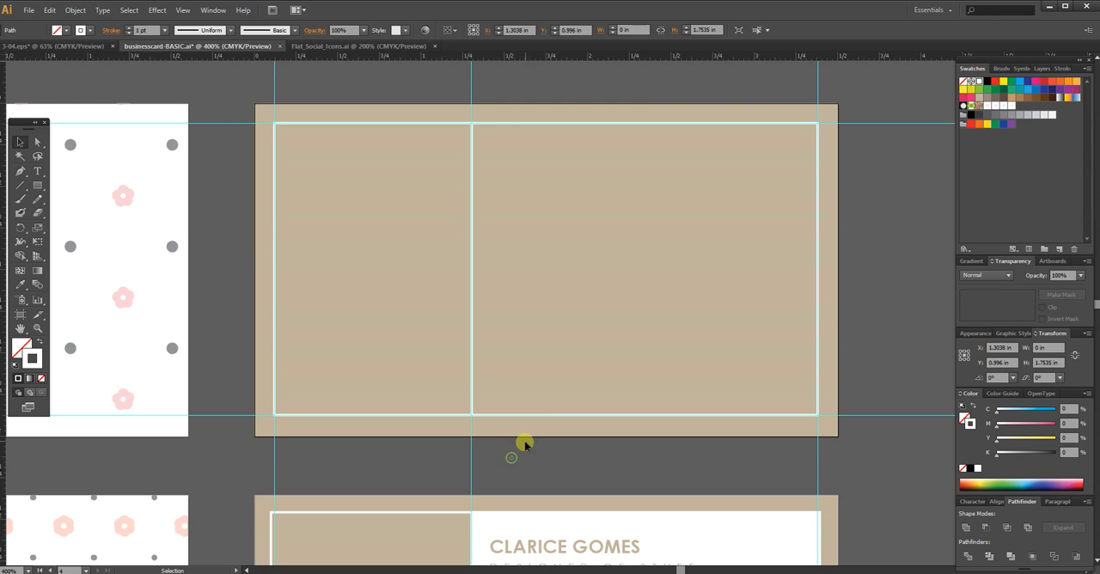
Step: Draw a horizontal white line about 2.08 in long from the vertical divider to the right border, below the name area, and select it
click(20, 185)
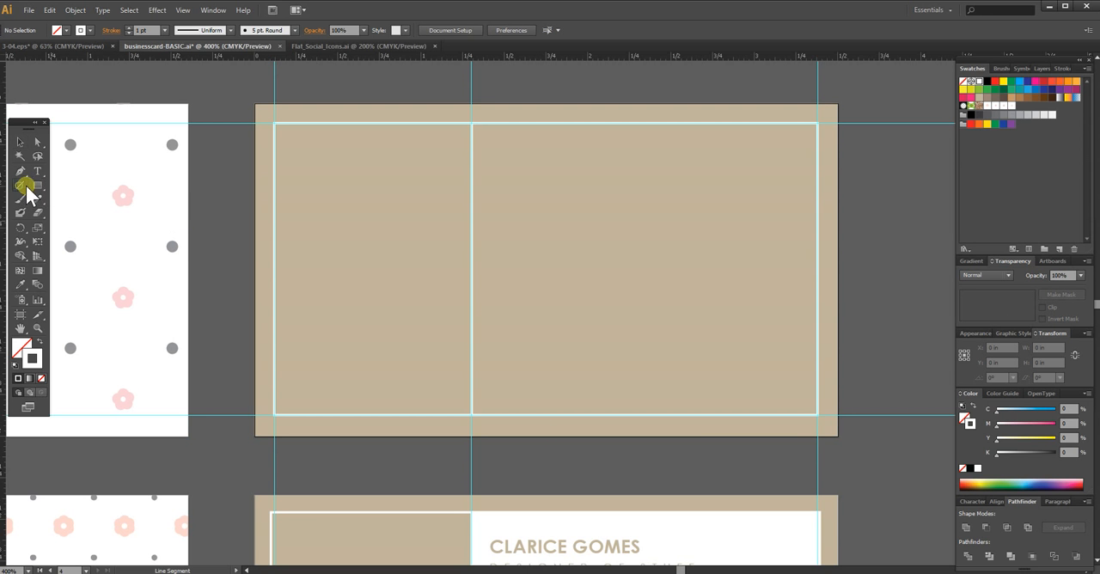
drag(680, 470, 586, 205)
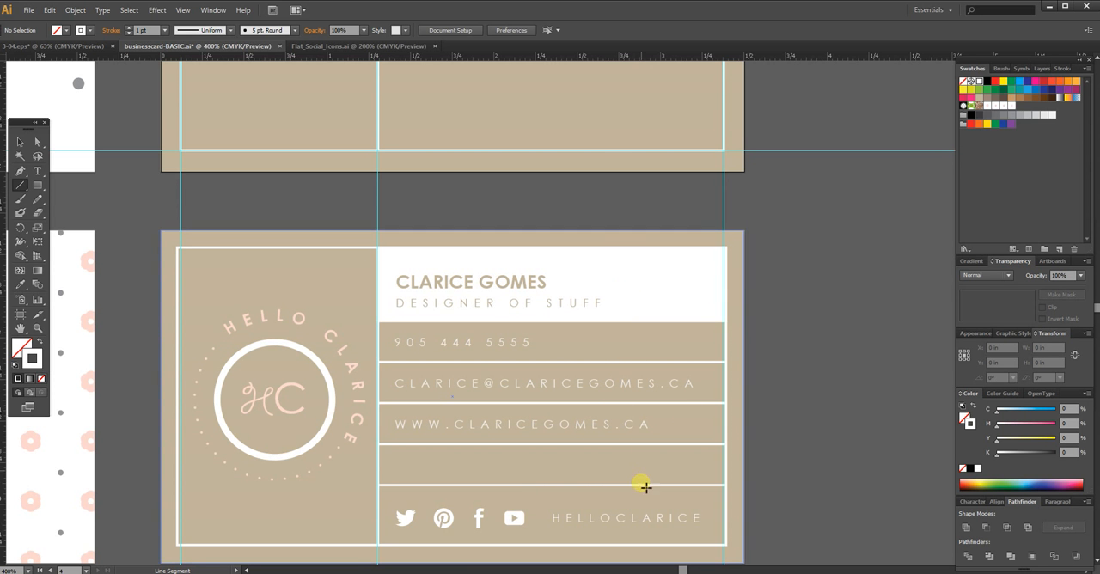
drag(616, 229, 644, 479)
drag(619, 307, 607, 377)
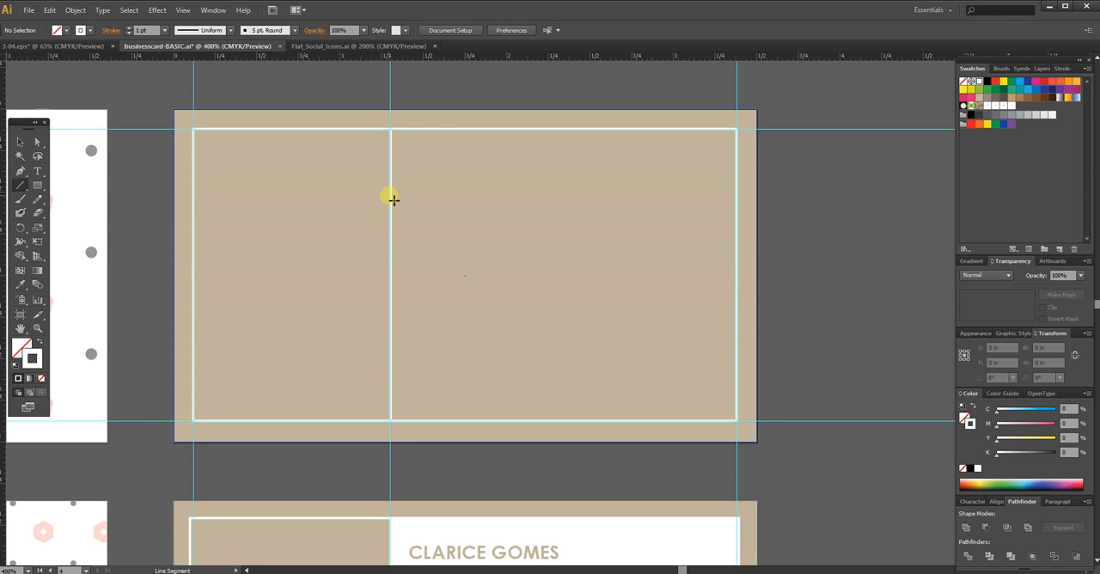
drag(393, 199, 740, 199)
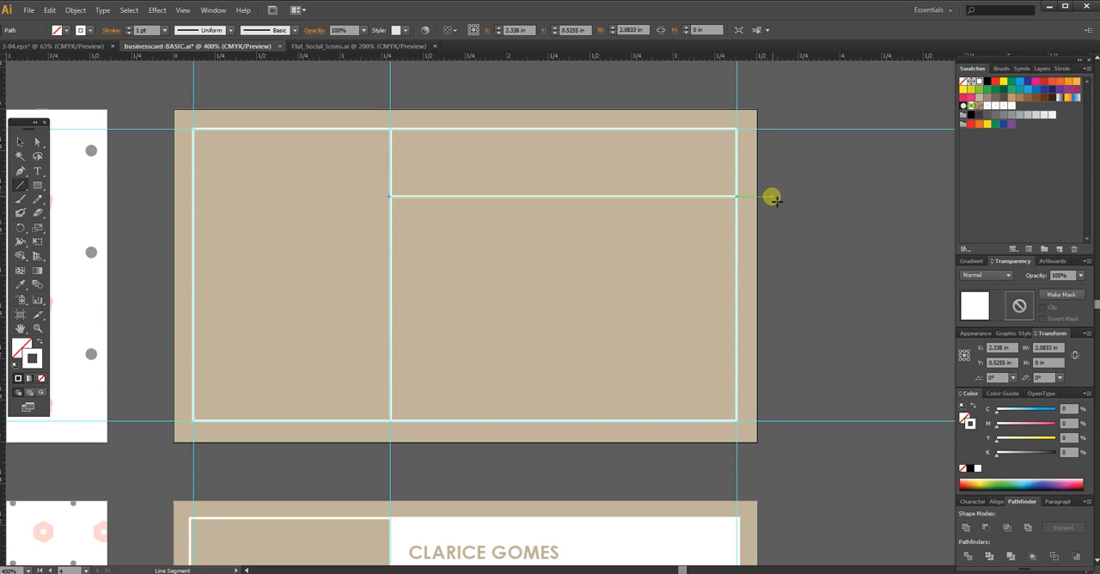
key(v)
click(832, 197)
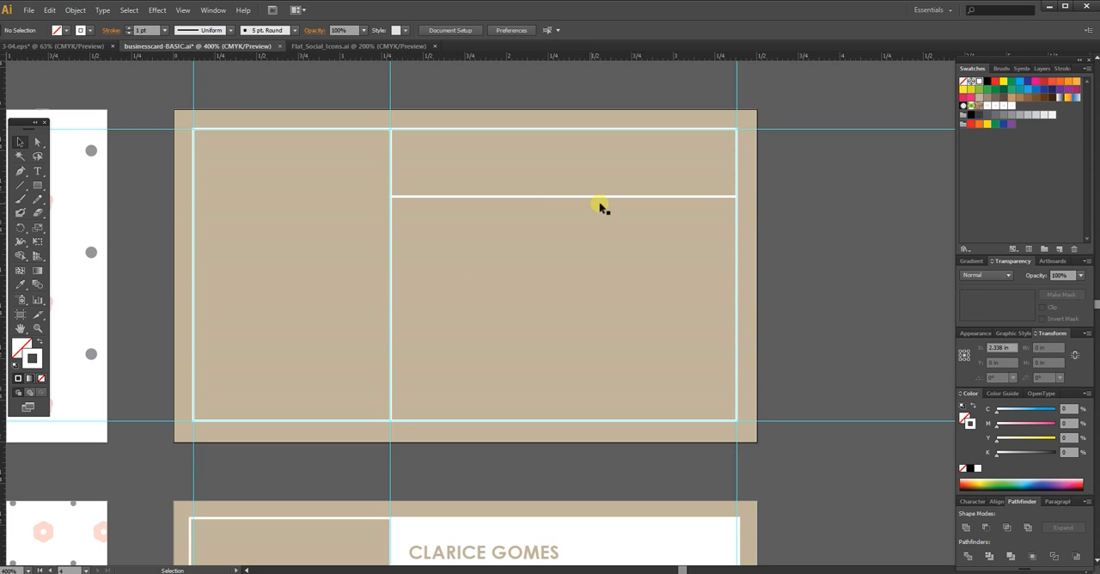
click(513, 197)
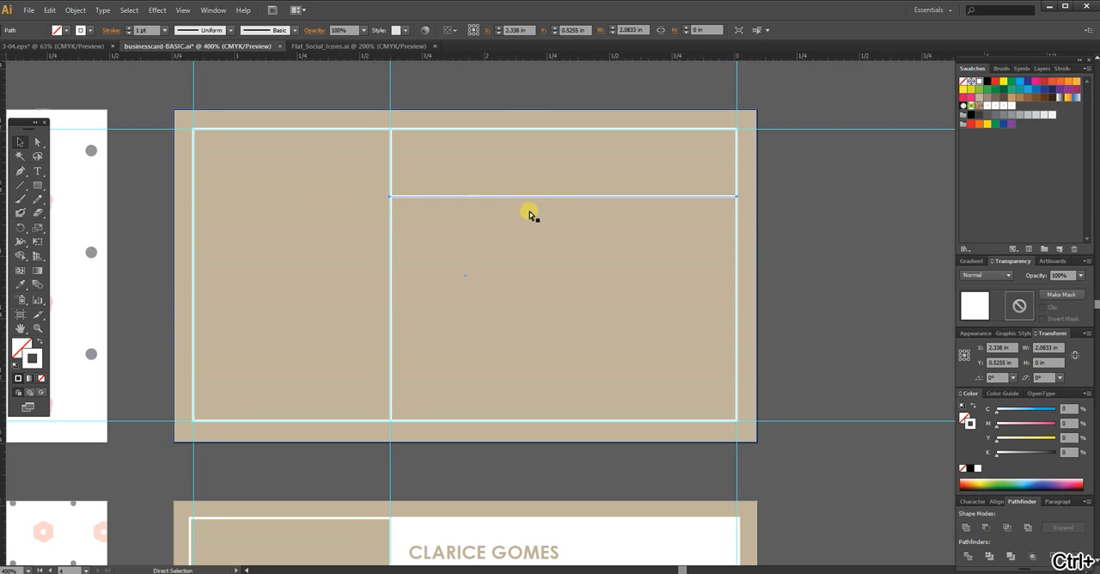
Step: Examine where the horizontal white line's ends meet the vertical divider and the outer border, and reselect the line
key(ctrl+plus)
key(ctrl+plus)
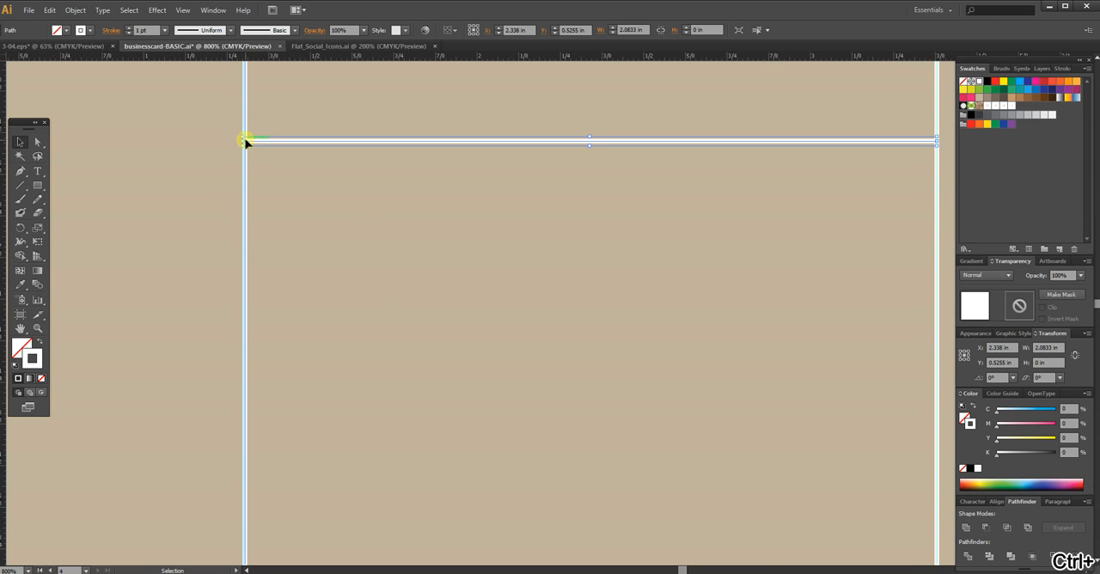
drag(241, 142, 248, 143)
scroll(491, 205, right, 2)
click(917, 181)
click(461, 138)
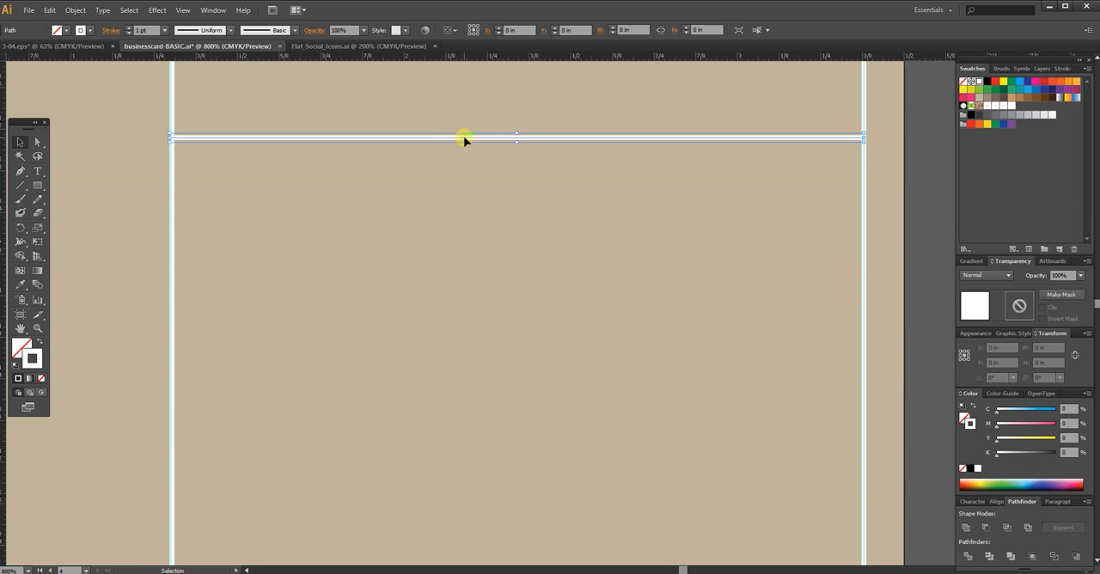
key(ctrl+minus)
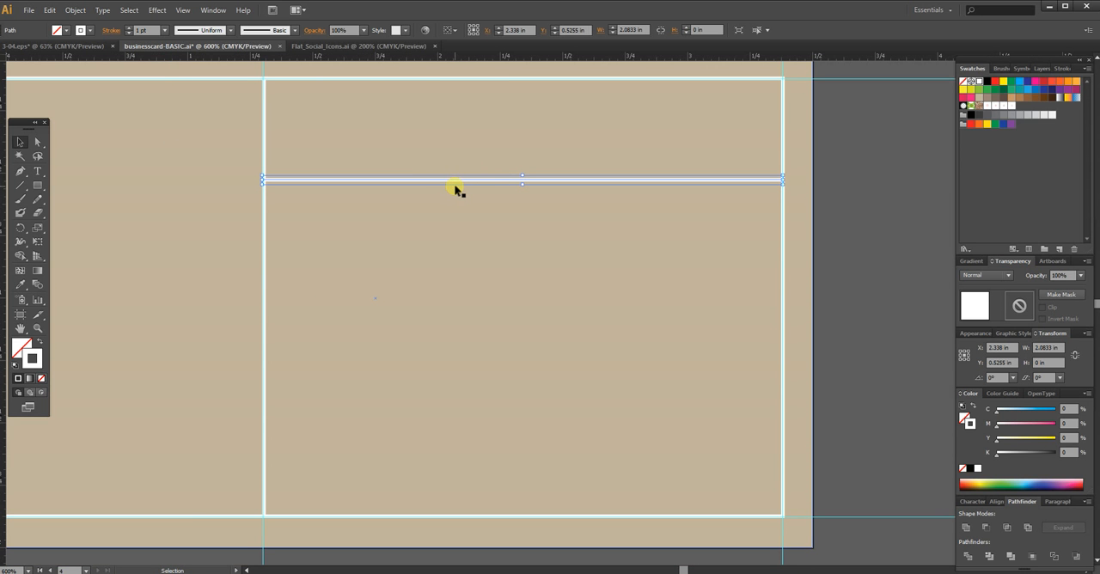
Step: Try to fill the contact area with copies of the horizontal line spaced about 0.2 in apart, and undo the copies
drag(456, 181, 446, 228)
drag(445, 232, 445, 232)
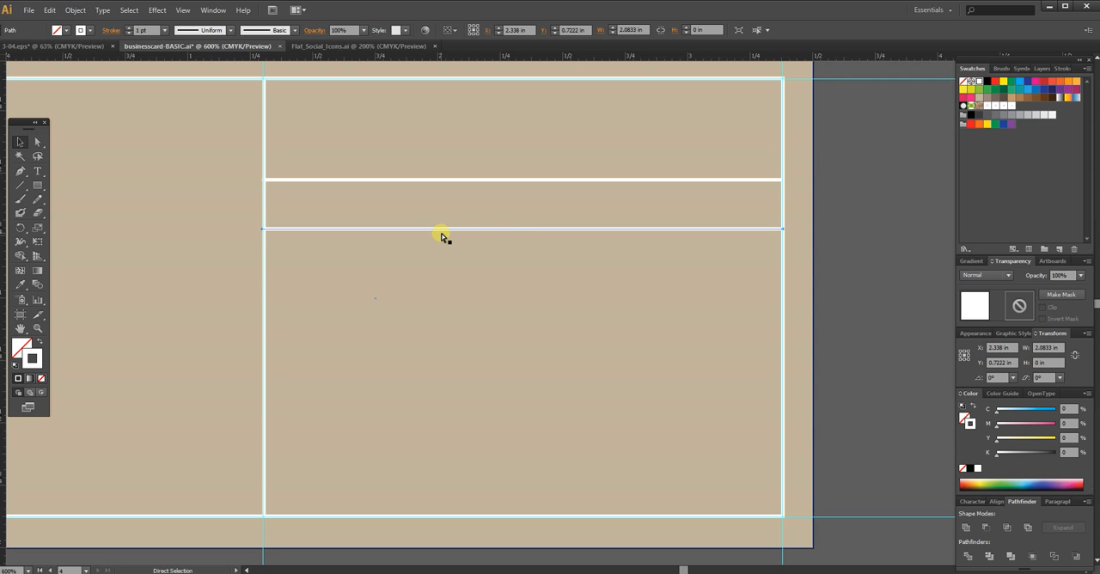
key(ctrl+d)
key(ctrl+d)
key(ctrl+d)
key(ctrl+d)
key(ctrl+d)
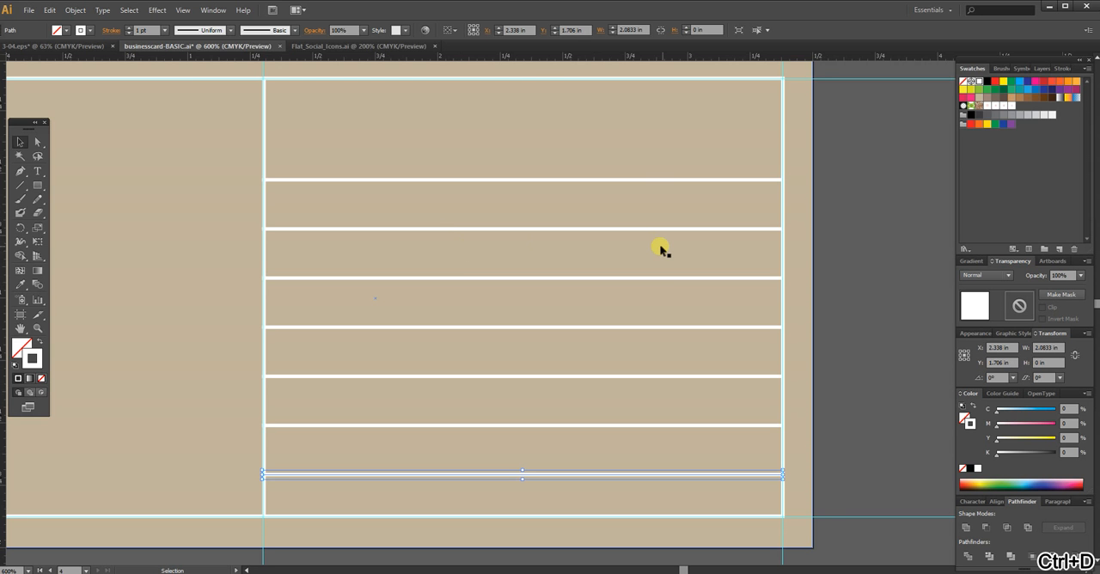
key(ctrl+z)
key(ctrl+z)
key(ctrl+z)
key(ctrl+z)
key(ctrl+z)
key(ctrl+z)
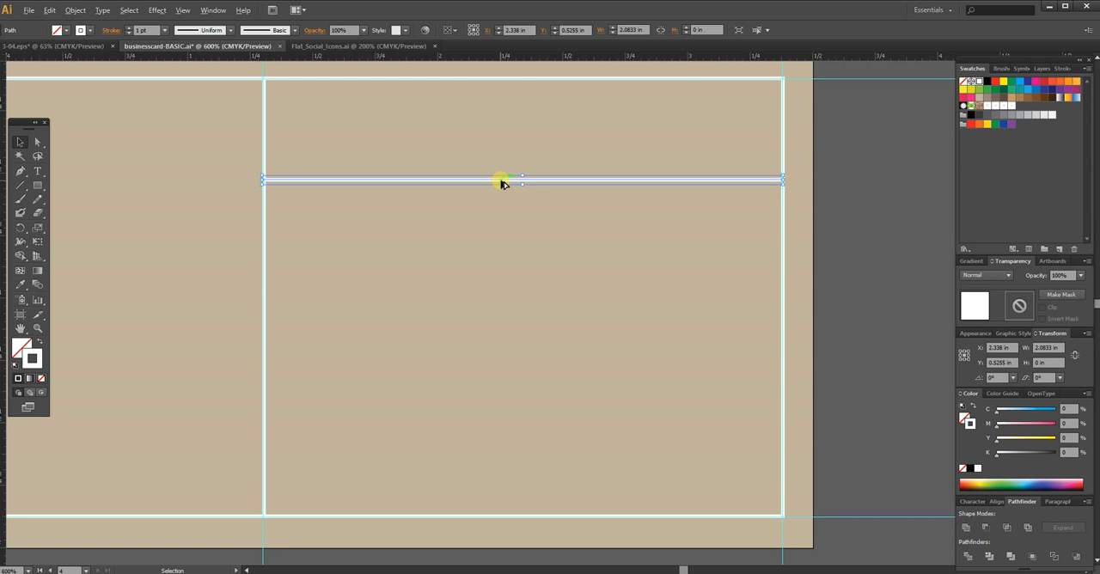
Step: Duplicate the horizontal line downward at about 0.25 in spacing to make four evenly spaced copies, and deselect
drag(501, 183, 494, 244)
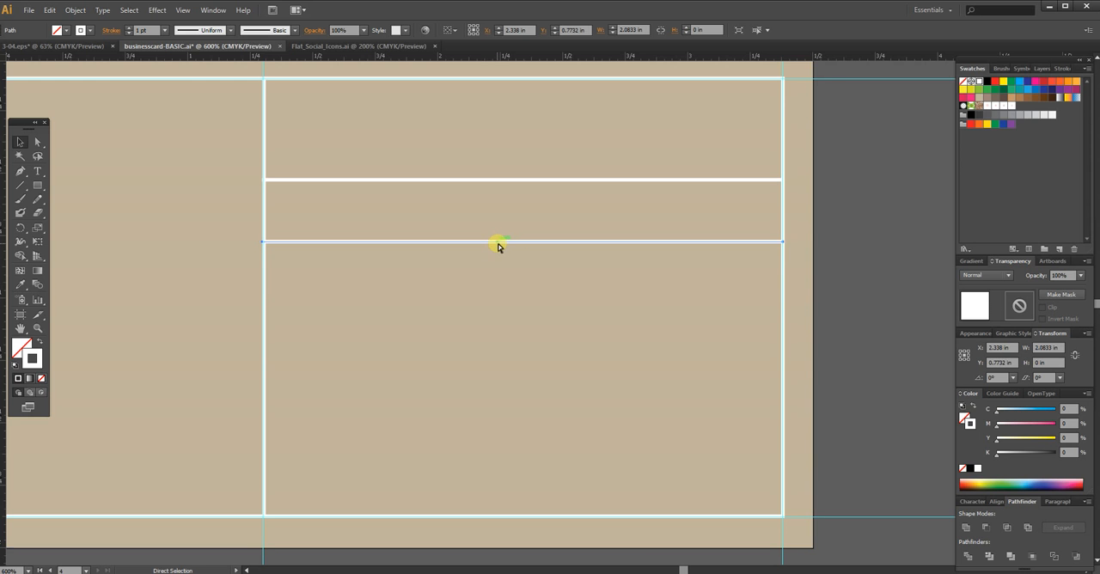
key(ctrl+d)
key(ctrl+d)
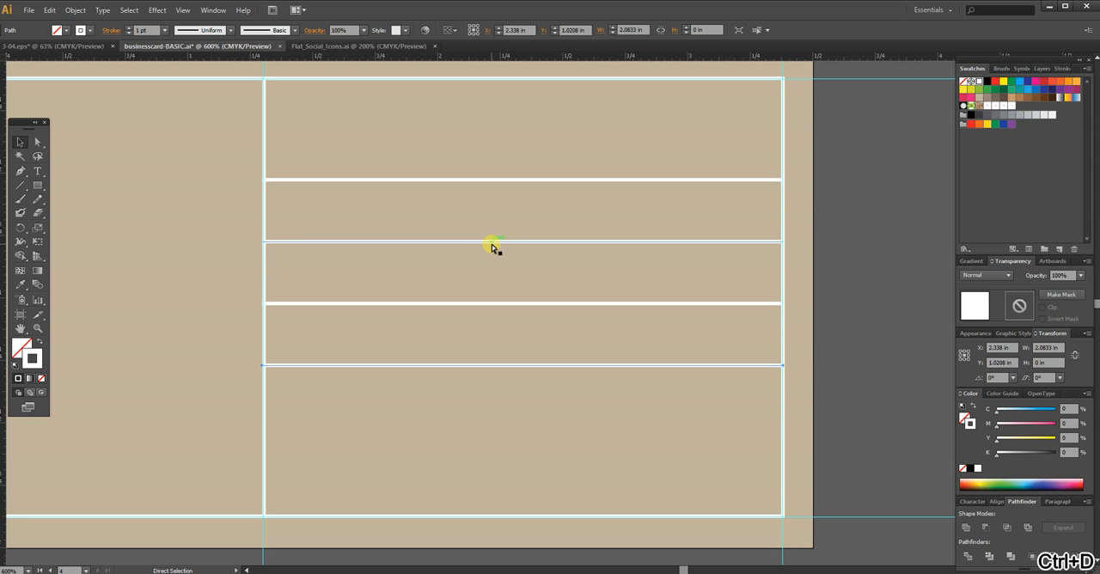
key(ctrl+d)
key(ctrl+d)
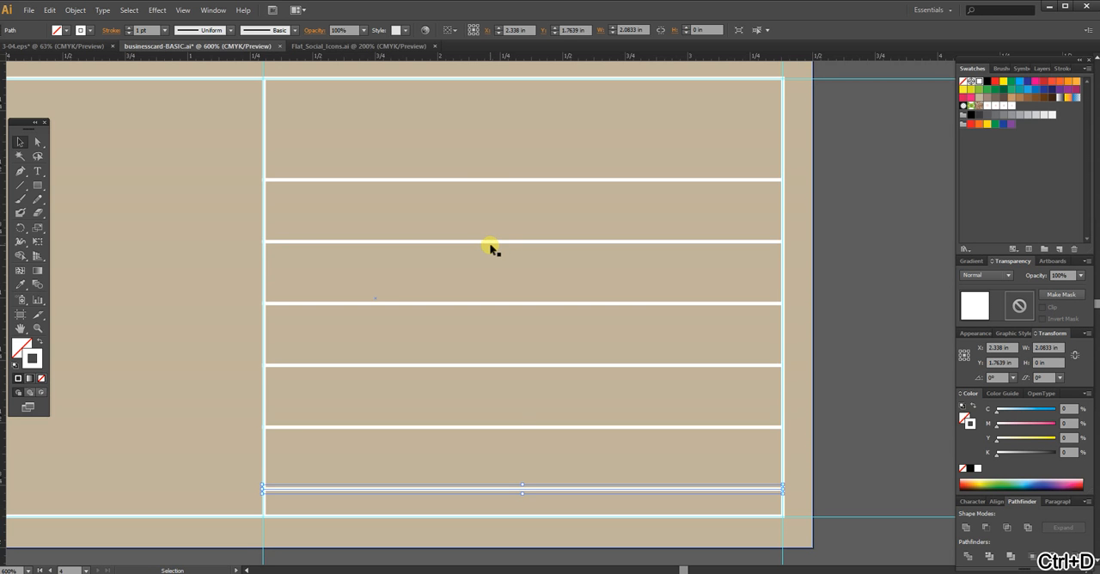
key(ctrl+z)
click(834, 319)
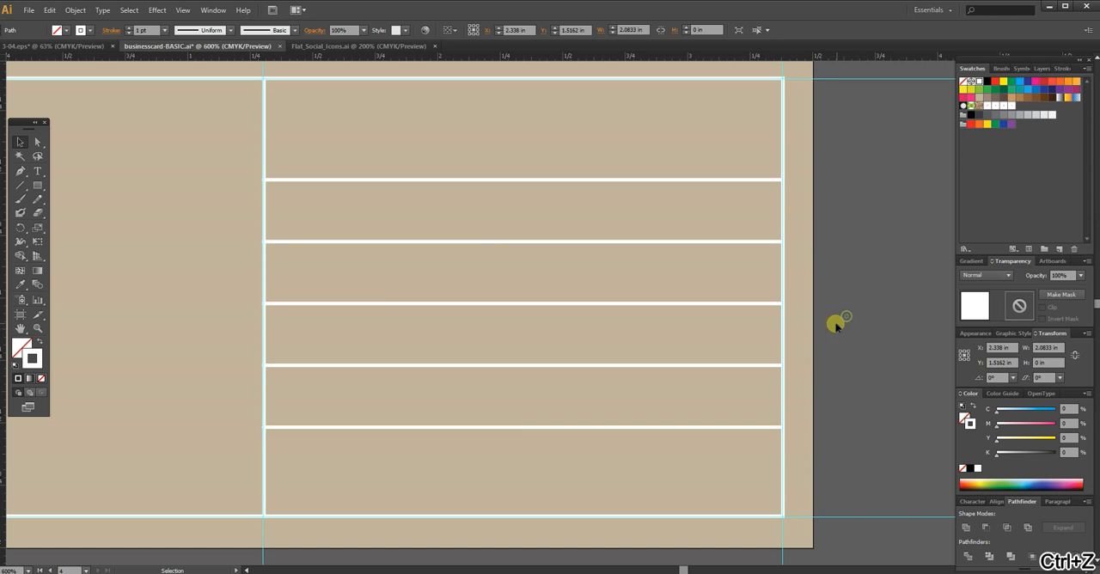
Step: Draw a white-filled rectangle without a stroke, about 2.08 × 0.41 in, over the name area above the first horizontal line, and deselect it
drag(861, 262, 913, 251)
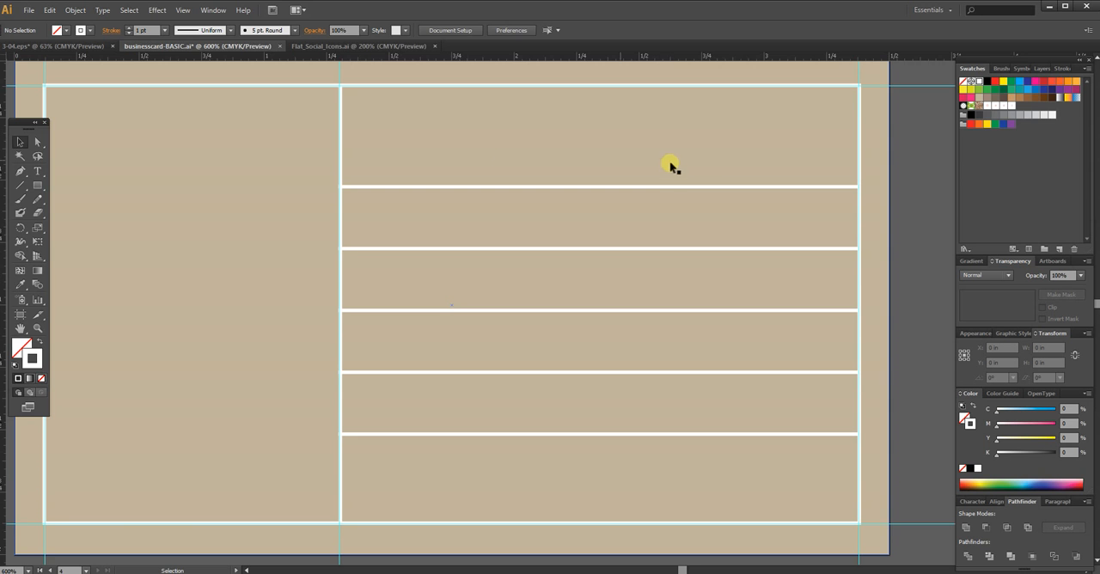
click(40, 341)
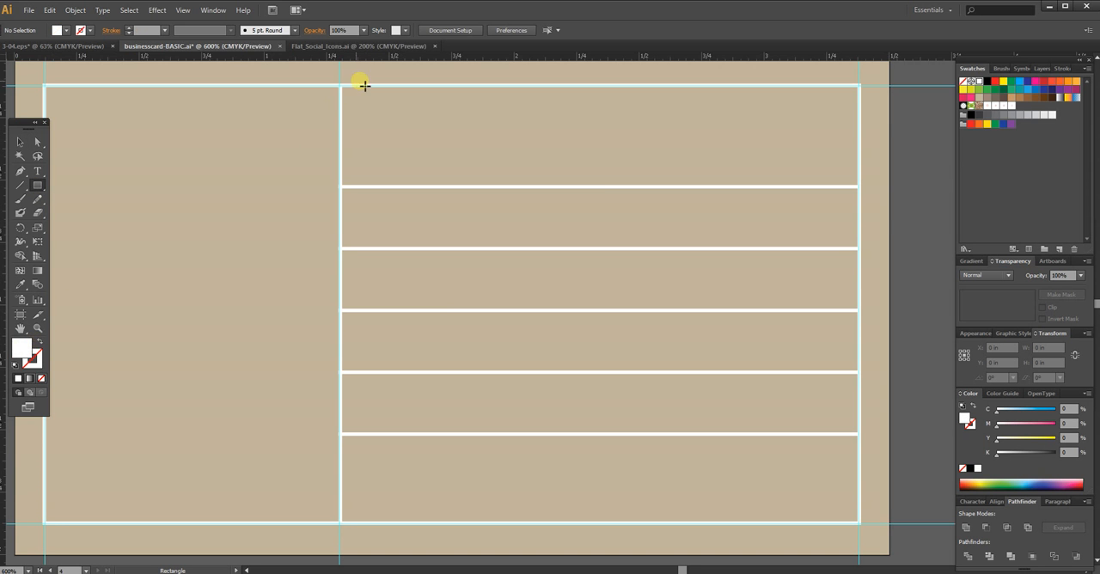
drag(344, 88, 860, 186)
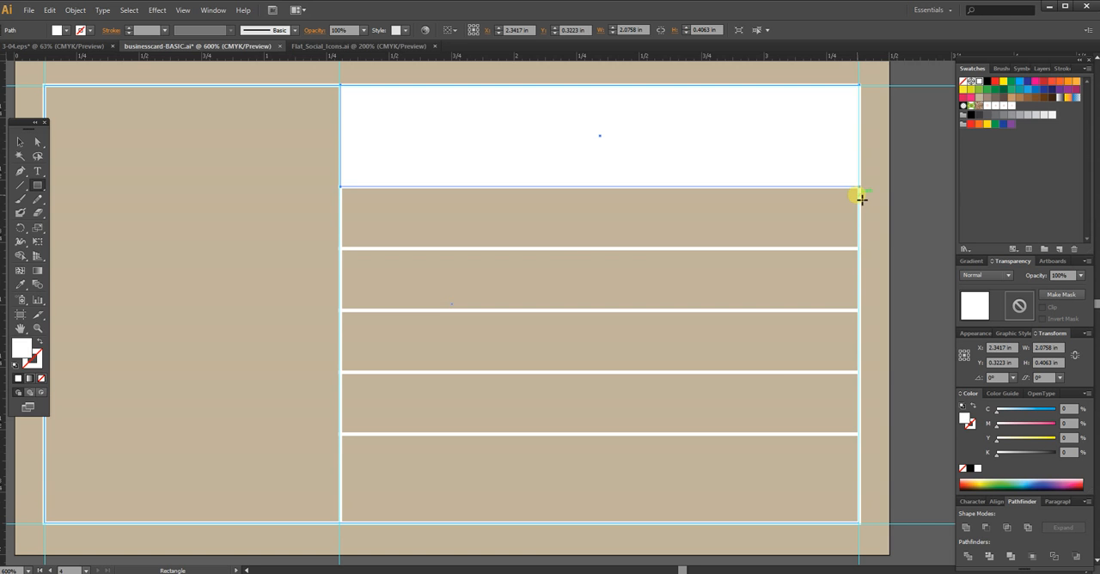
click(653, 140)
click(911, 148)
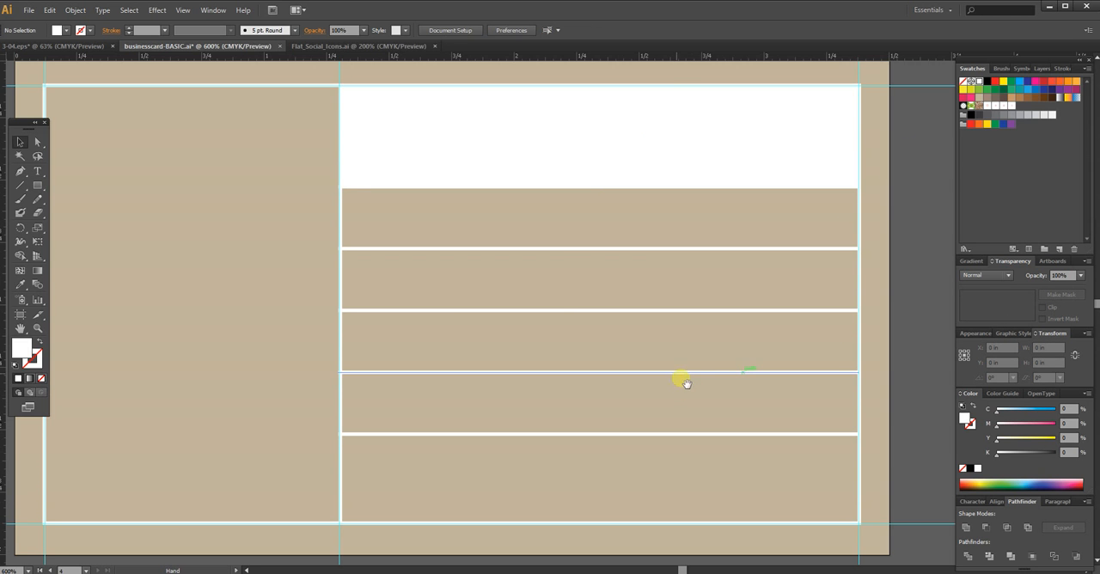
Step: Compare the white name area with the reference card below and hide the guides
drag(561, 390, 520, 228)
drag(535, 420, 525, 230)
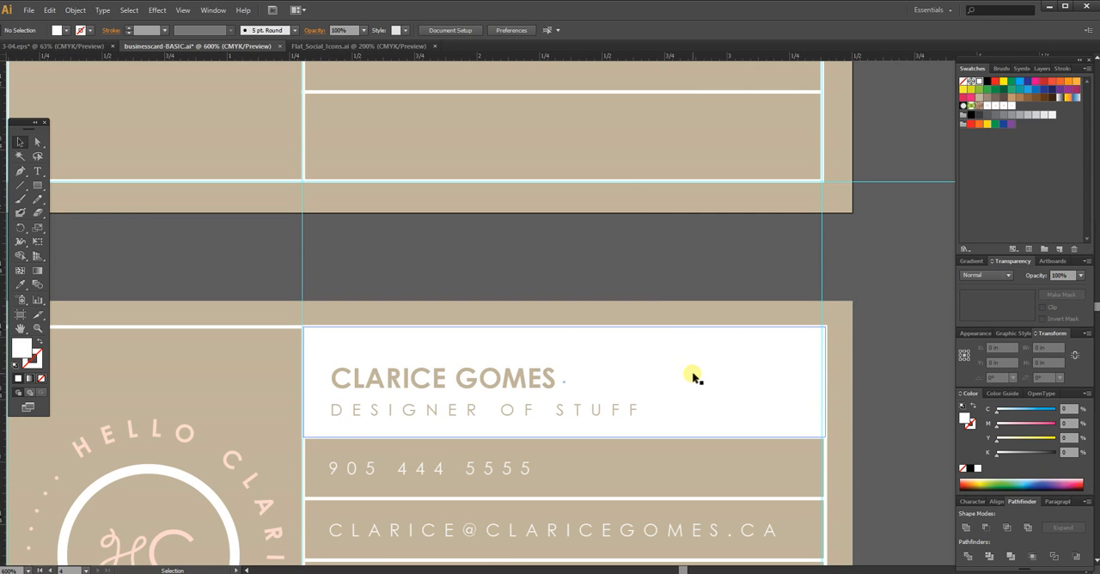
drag(639, 197, 622, 336)
drag(547, 253, 623, 283)
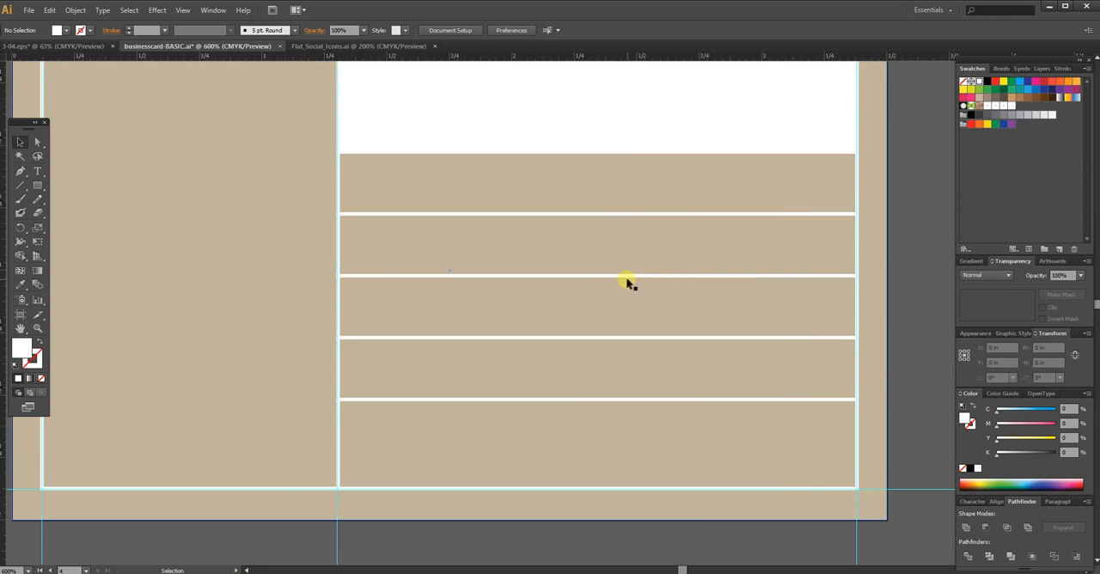
key(ctrl+semicolon)
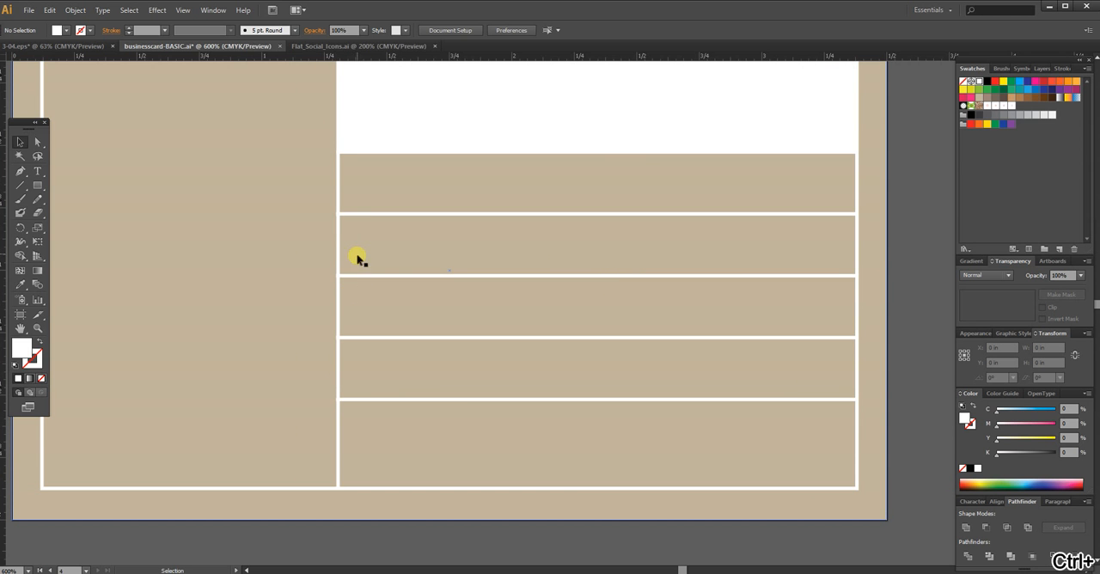
Step: Examine up close how the contact-row lines meet the vertical divider, selecting one of the lines to inspect its end
key(ctrl+plus)
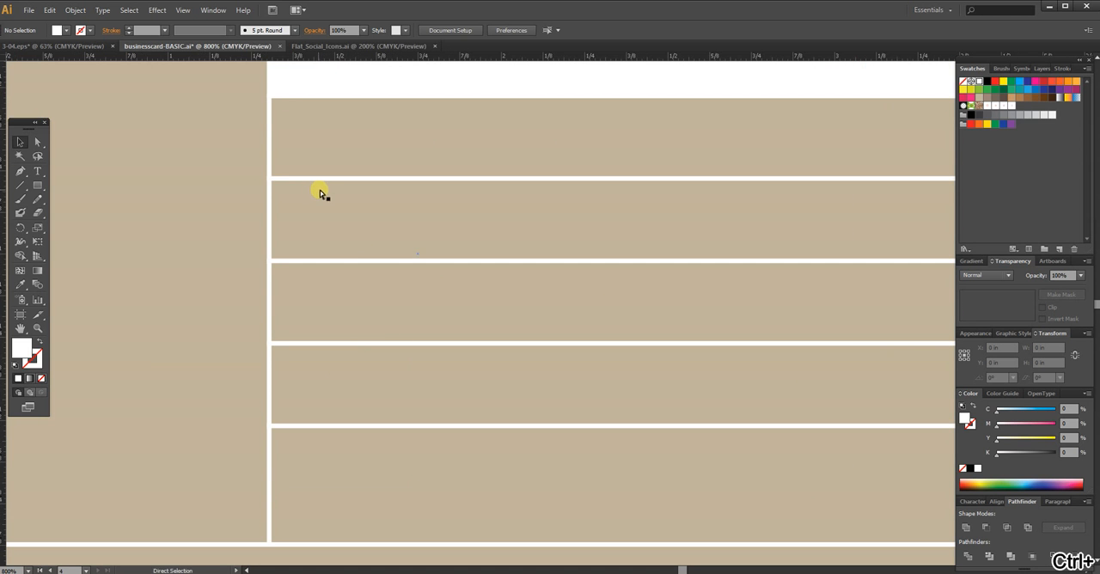
key(ctrl+plus)
key(ctrl+plus)
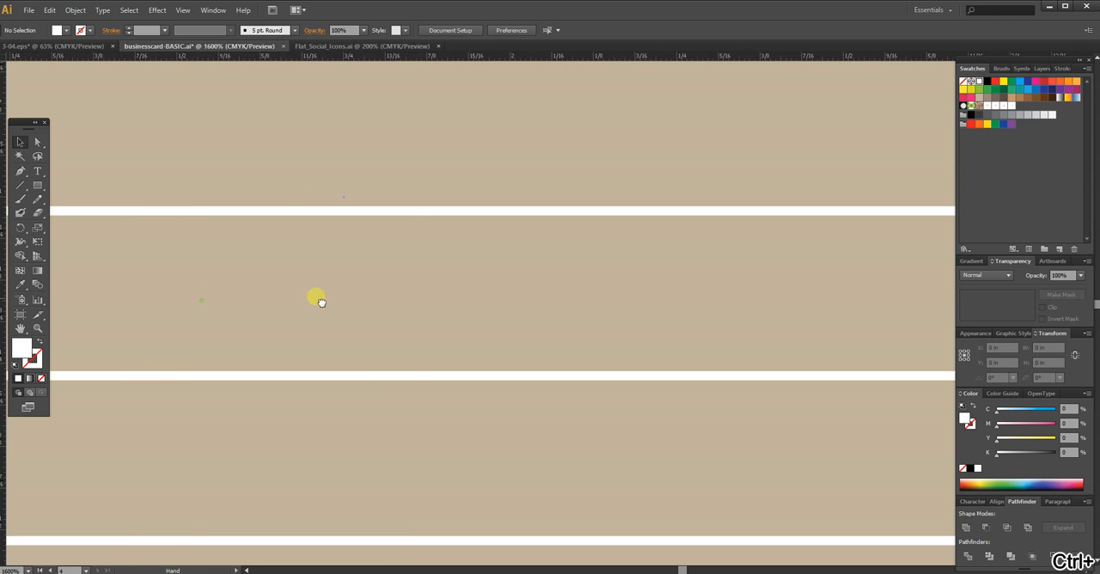
drag(198, 307, 590, 300)
click(420, 205)
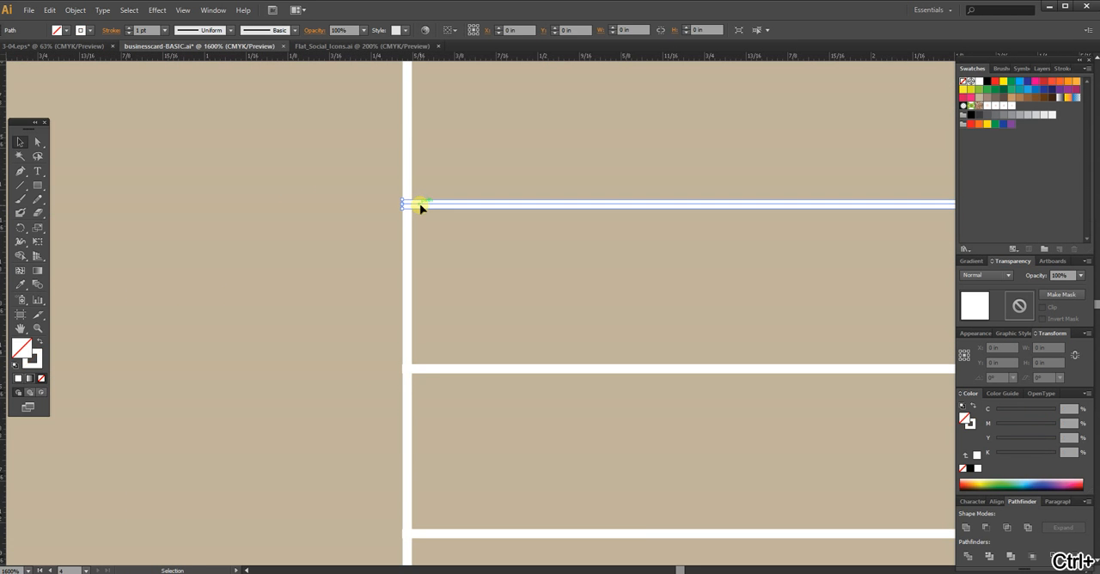
key(a)
key(ctrl+minus)
key(ctrl+minus)
key(ctrl+minus)
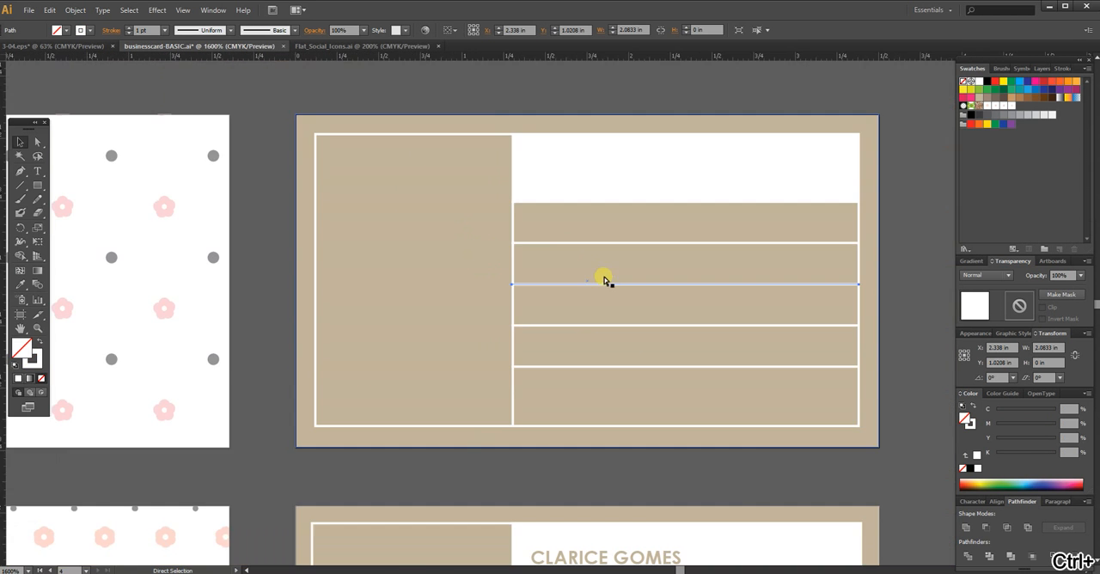
Step: Shorten the five horizontal lines together to about 2.076 in wide at the vertical divider, group them, and deselect
drag(658, 306, 541, 306)
drag(826, 136, 695, 453)
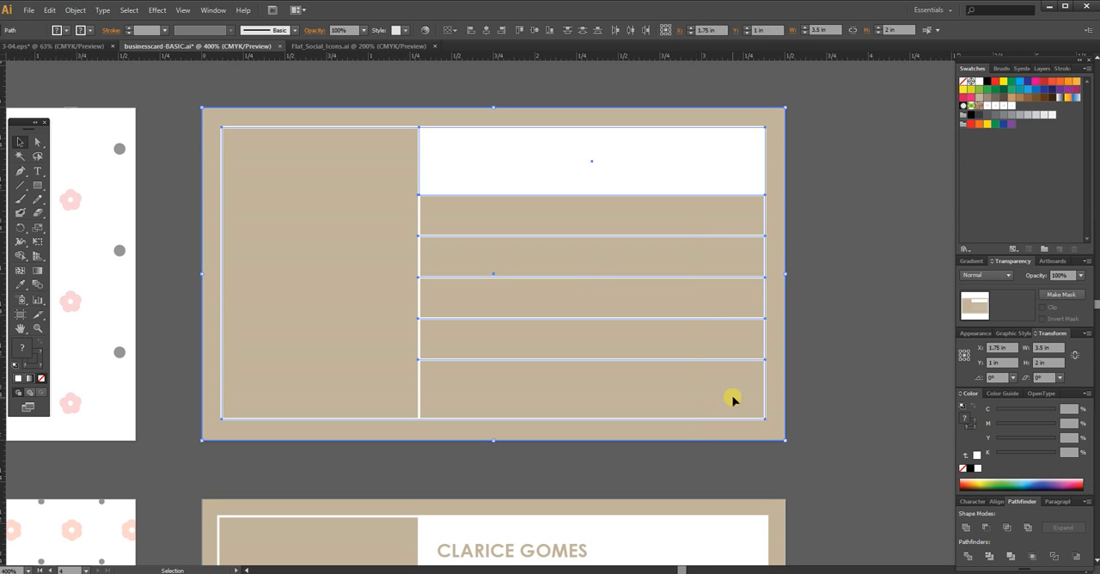
shift+click(784, 358)
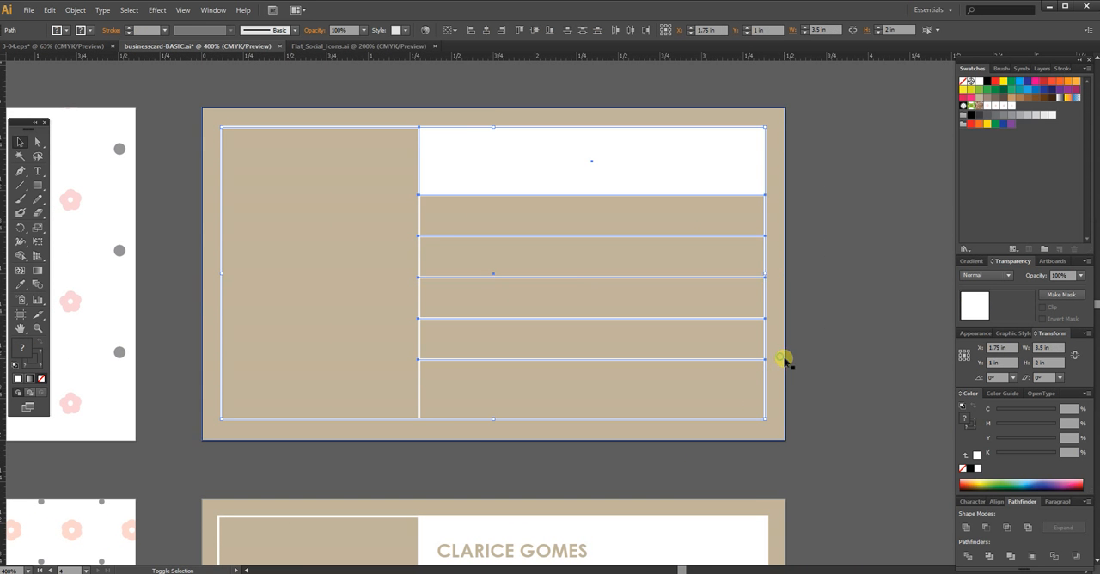
shift+click(765, 398)
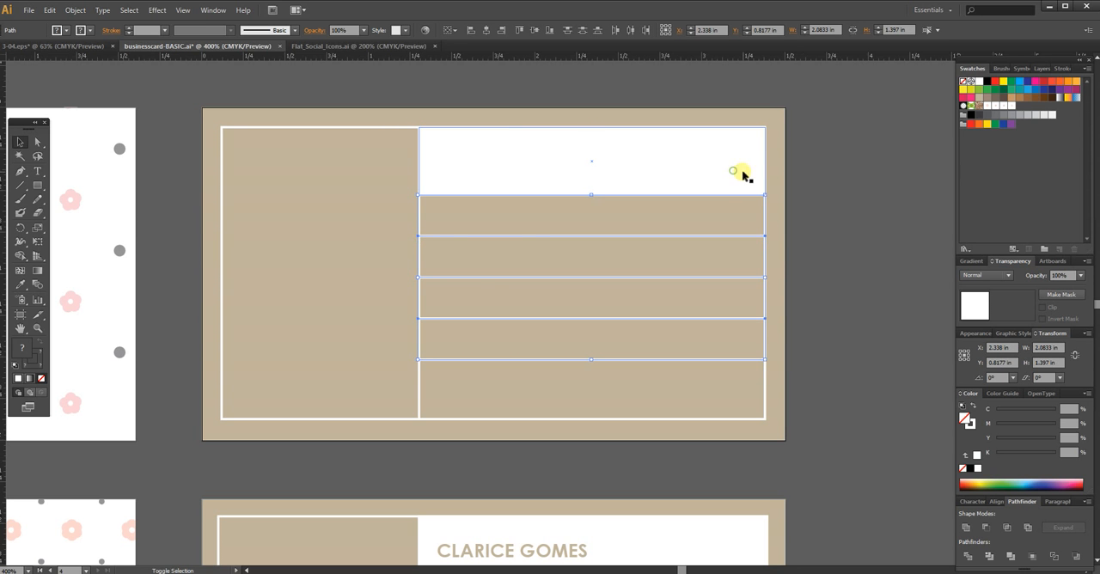
shift+click(603, 183)
mouse_move(419, 278)
mouse_down()
mouse_move(436, 282)
mouse_move(419, 280)
mouse_up()
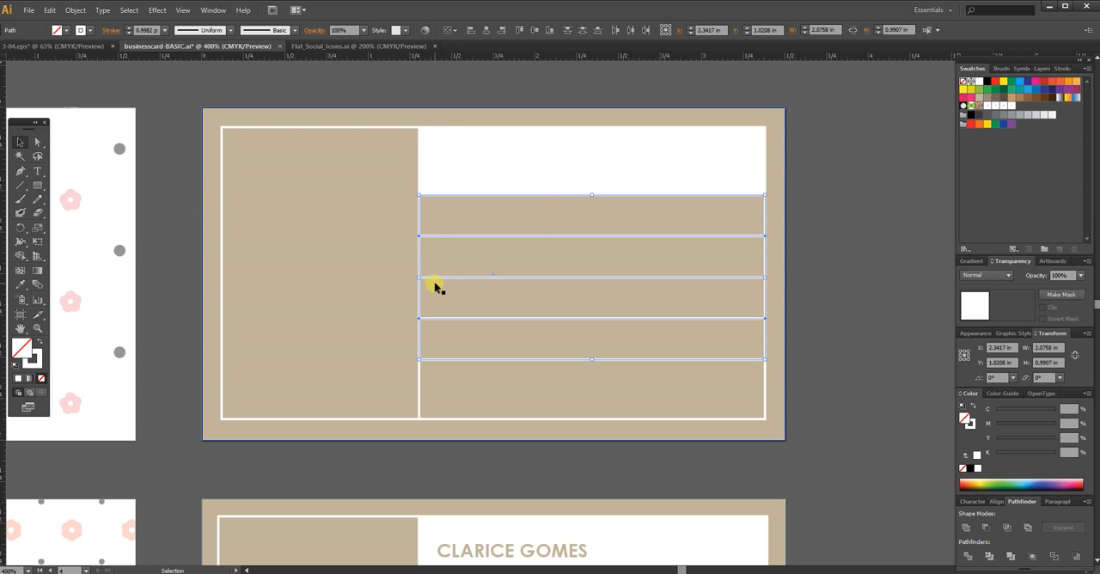
key(ctrl+g)
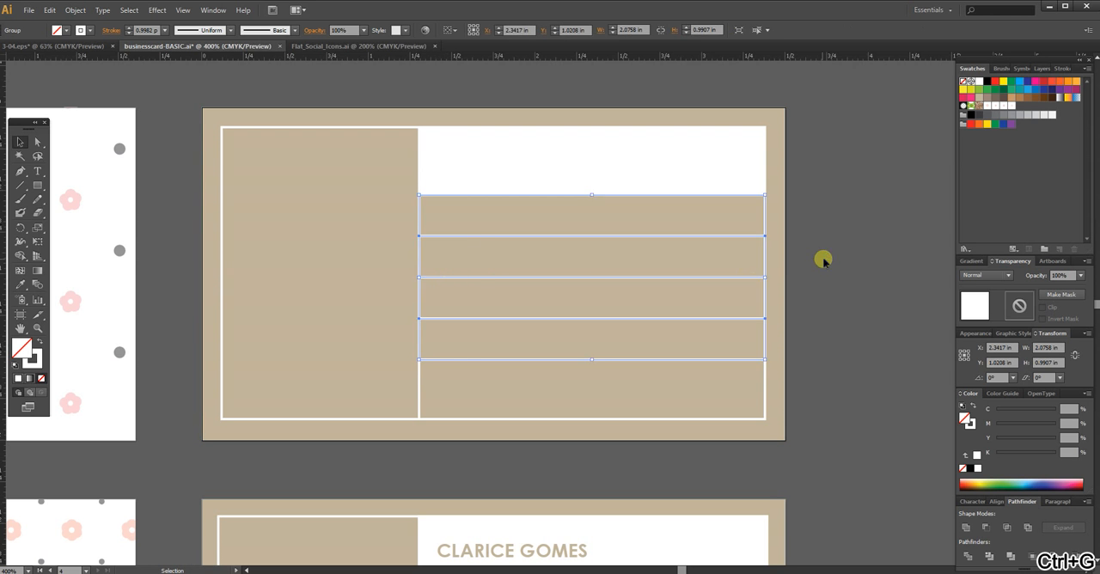
click(798, 260)
key(ctrl+plus)
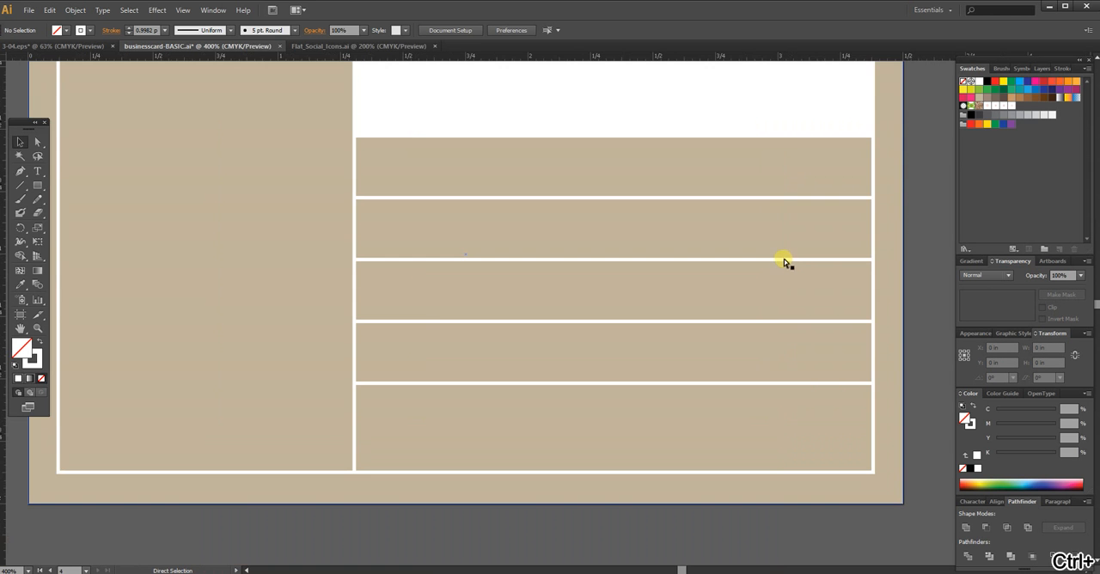
key(ctrl+minus)
Step: Copy the circular HC badge from the patterned card front and place the copy in the logo area beside the tan card's contact rows
drag(680, 284, 725, 267)
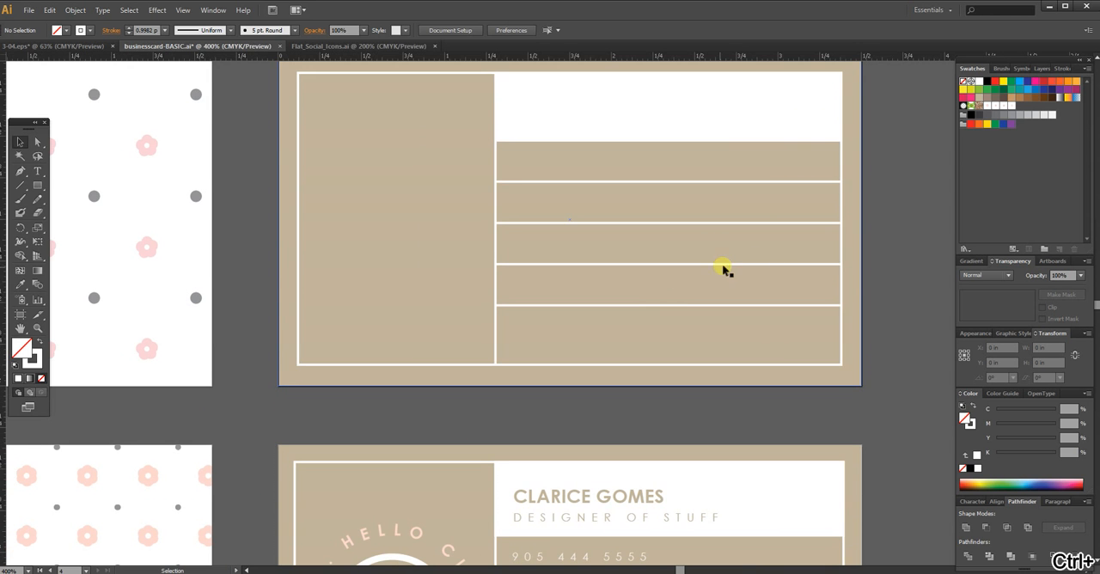
scroll(653, 351, down, 3)
scroll(483, 420, down, 3)
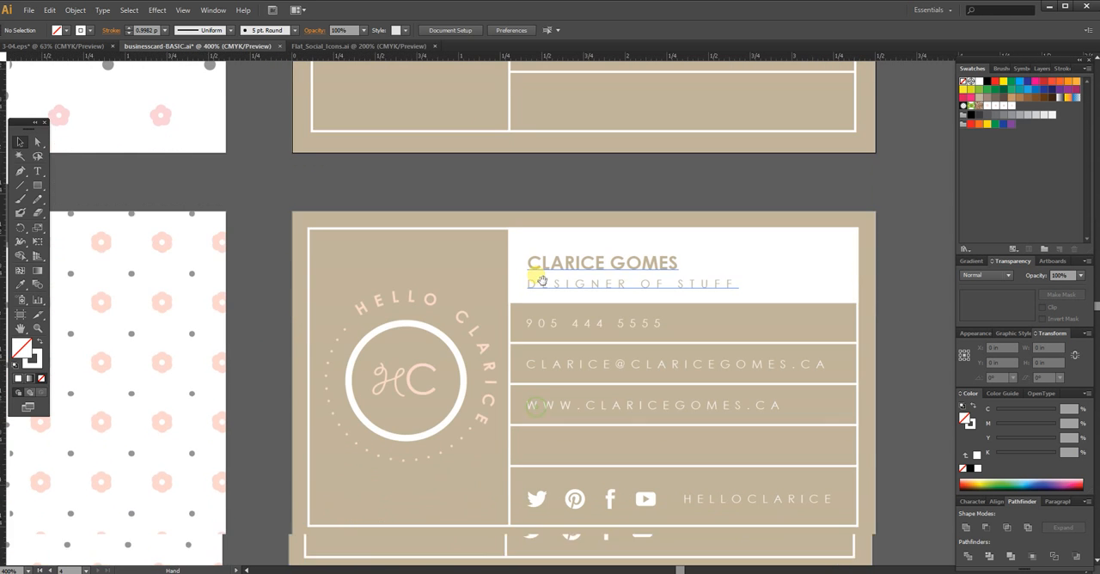
drag(549, 225, 613, 467)
drag(117, 278, 310, 372)
click(97, 369)
key(a)
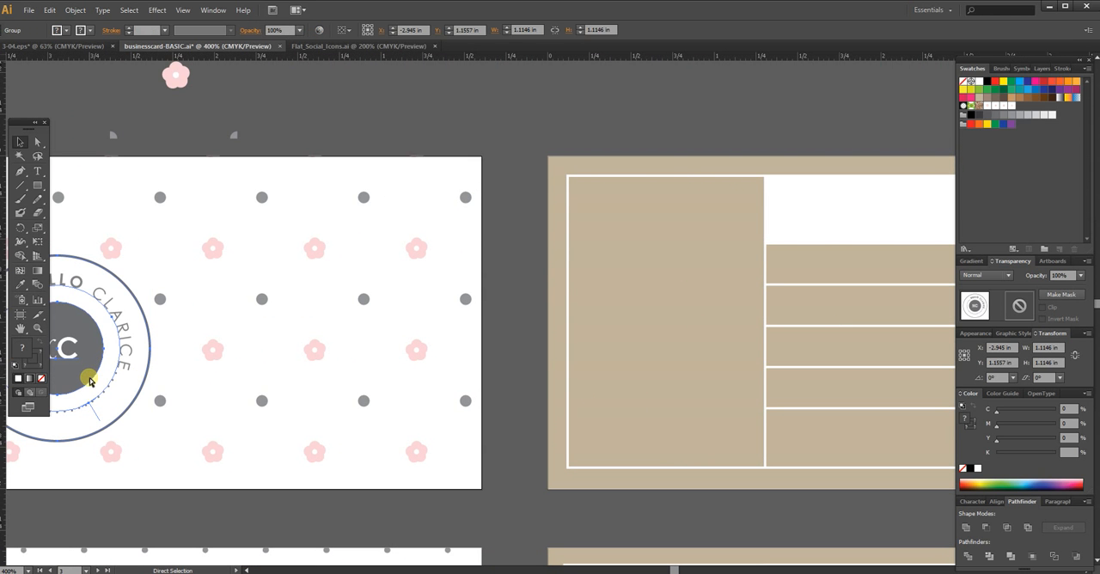
key(ctrl+c)
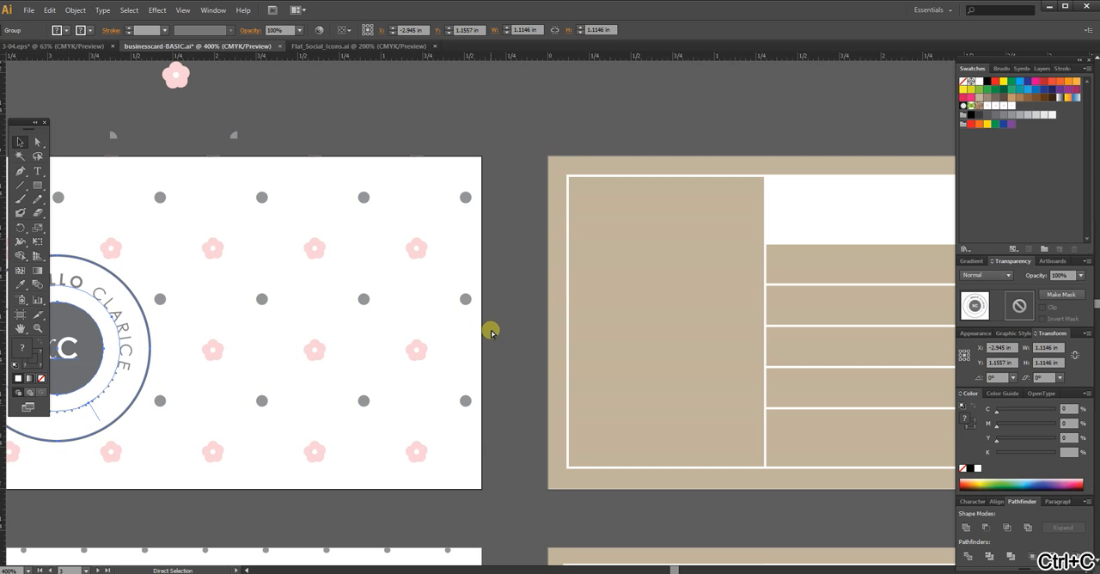
key(ctrl+v)
key(v)
drag(565, 314, 725, 342)
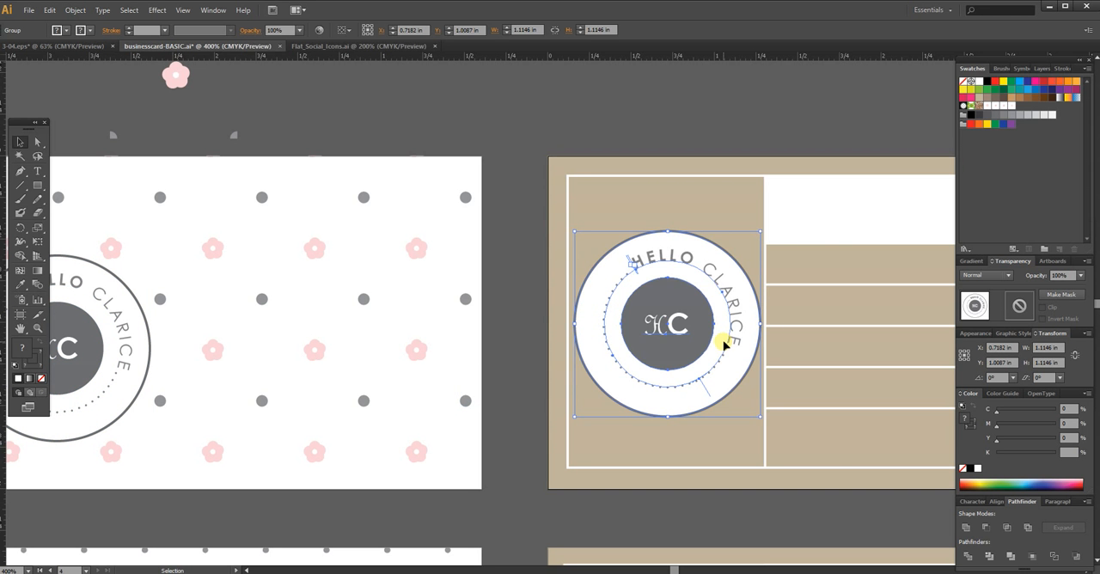
Step: Scale the pasted badge uniformly to 90%, deselect it, and compare it with the logo on the reference card below
right_click(724, 345)
mouse_move(761, 428)
click(628, 483)
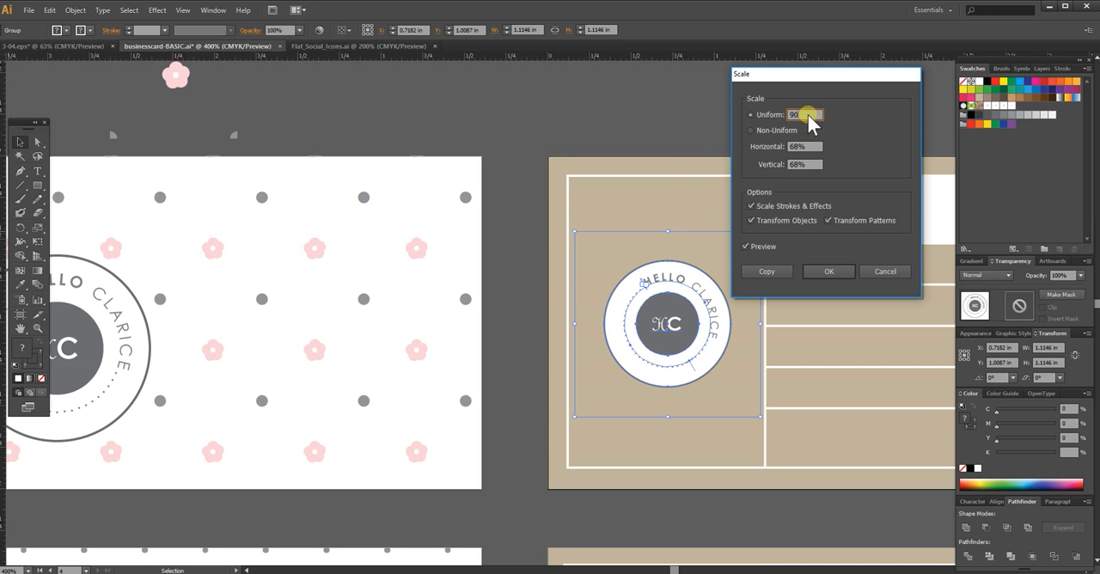
text(90)
key(Tab)
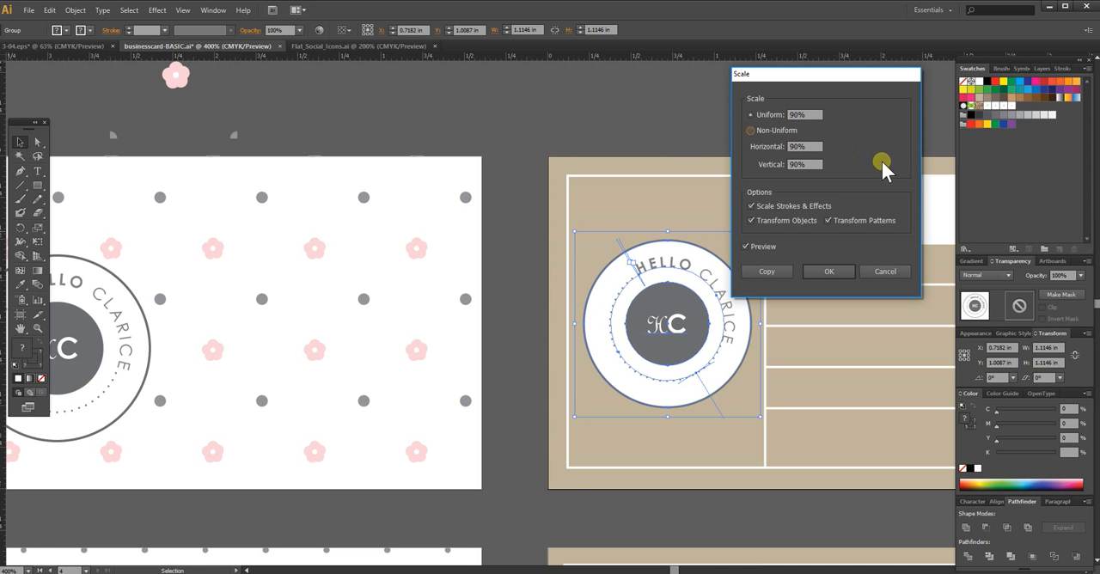
click(821, 273)
click(727, 157)
drag(776, 302, 414, 263)
drag(462, 363, 478, 178)
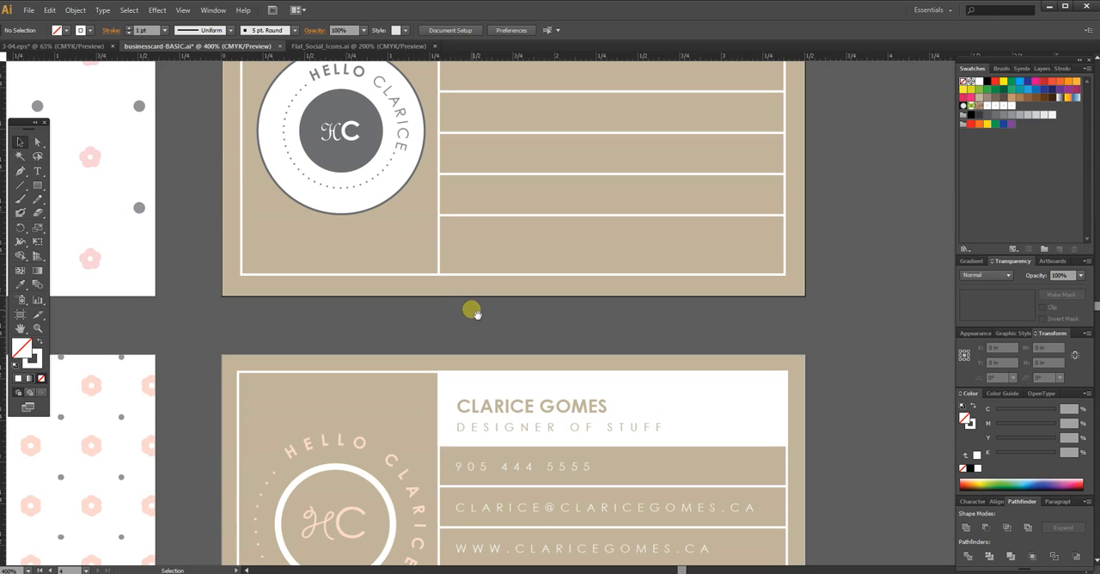
Step: Remove the fill from the copied badge's large outer circle and delete the circle, keeping the inner badge elements
drag(475, 312, 522, 350)
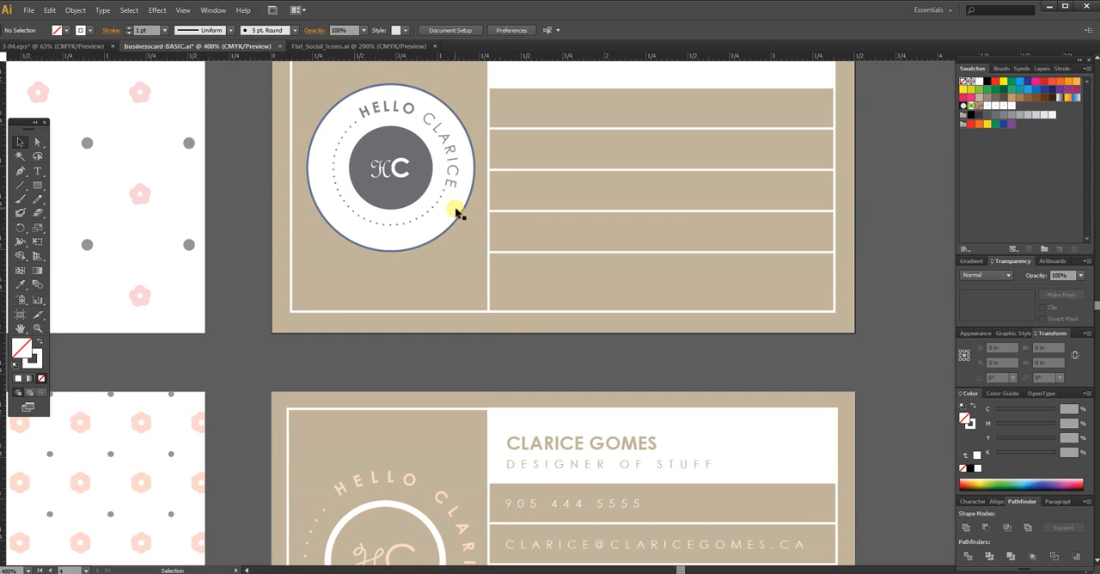
scroll(493, 302, up, 2)
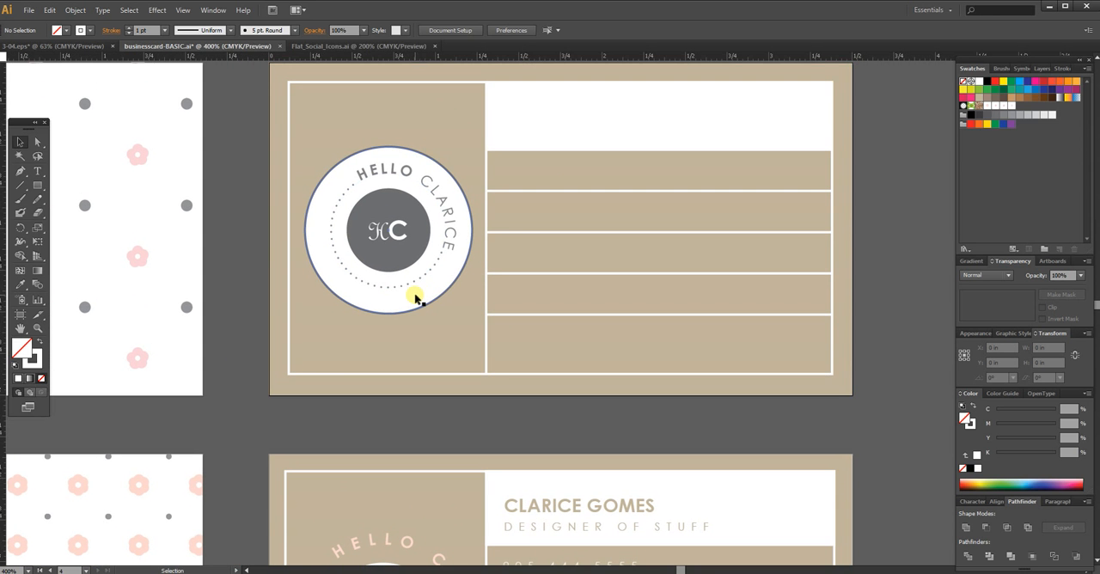
click(416, 297)
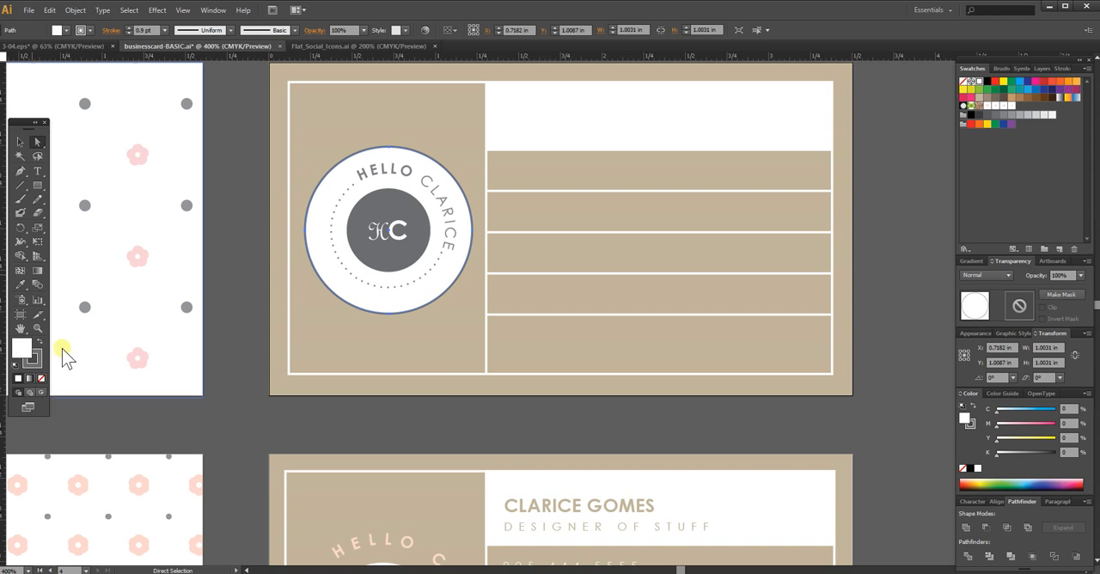
click(41, 379)
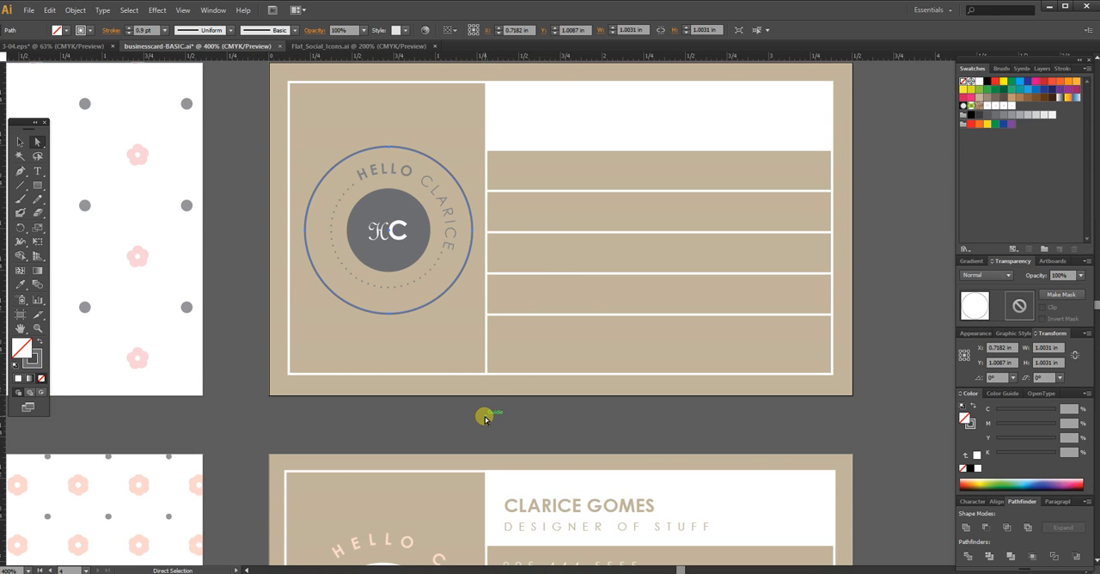
key(Delete)
Step: Turn the badge's solid grey inner circle into an unfilled white ring with a 3 pt stroke, and deselect it
drag(485, 350, 484, 261)
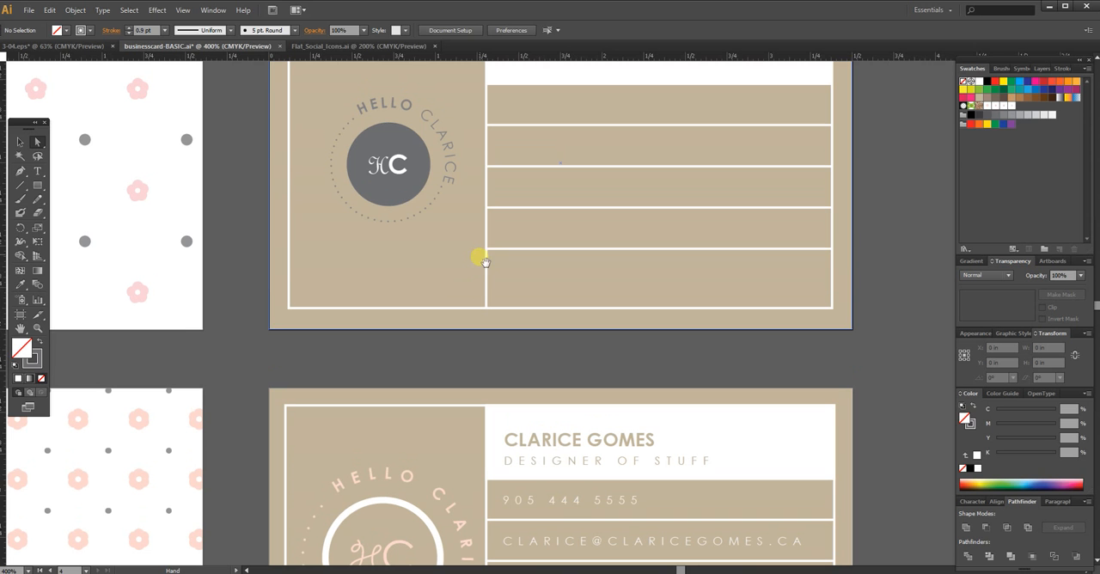
click(408, 194)
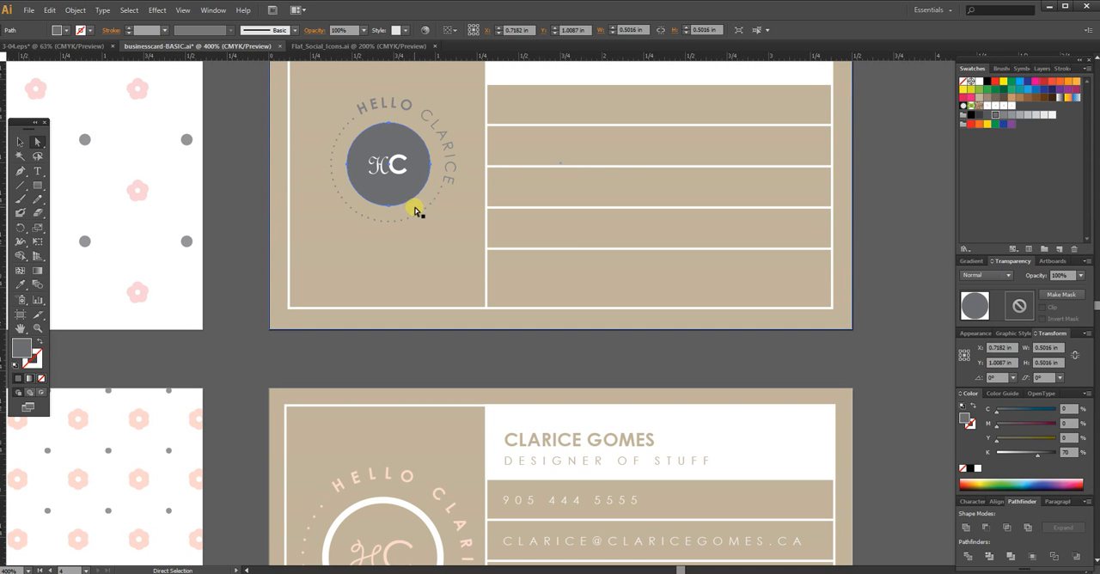
click(38, 340)
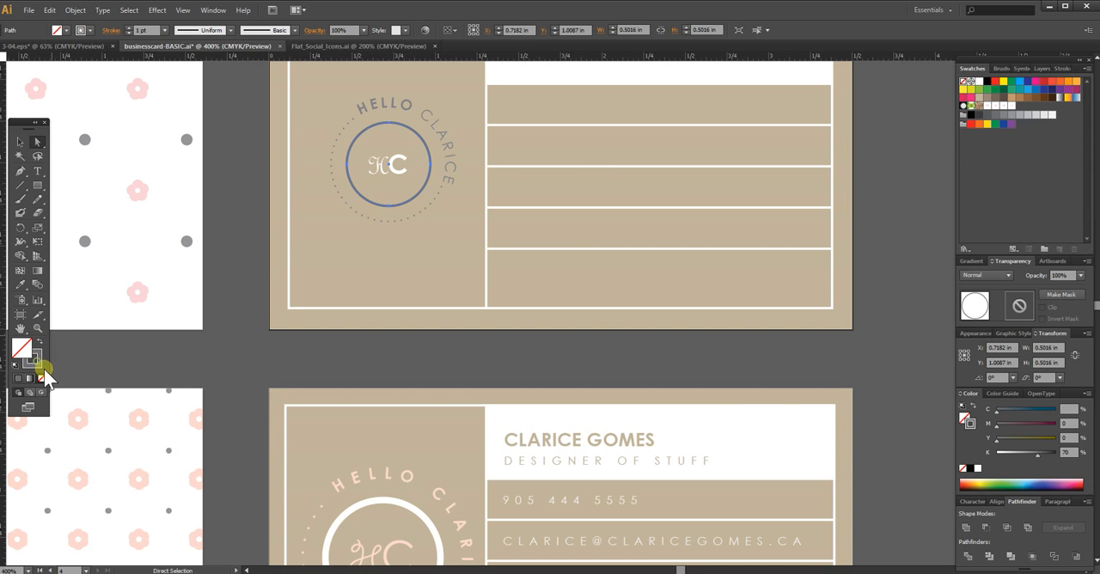
click(980, 84)
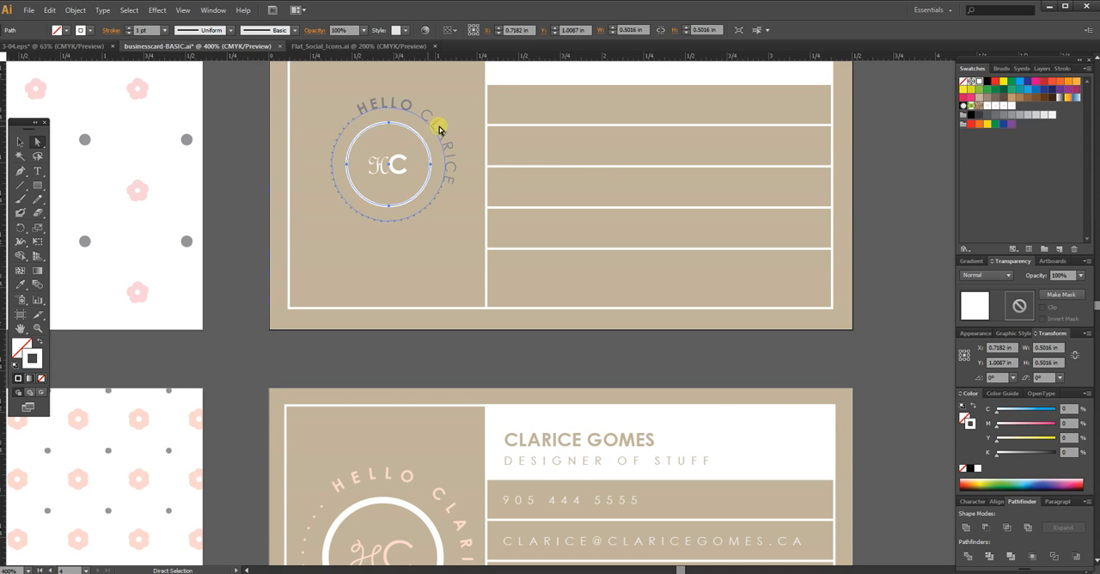
click(129, 28)
click(129, 28)
click(432, 350)
Step: Recolor the badge's curved lettering and dotted ring with the pink sampled from the front pattern's flowers
click(453, 164)
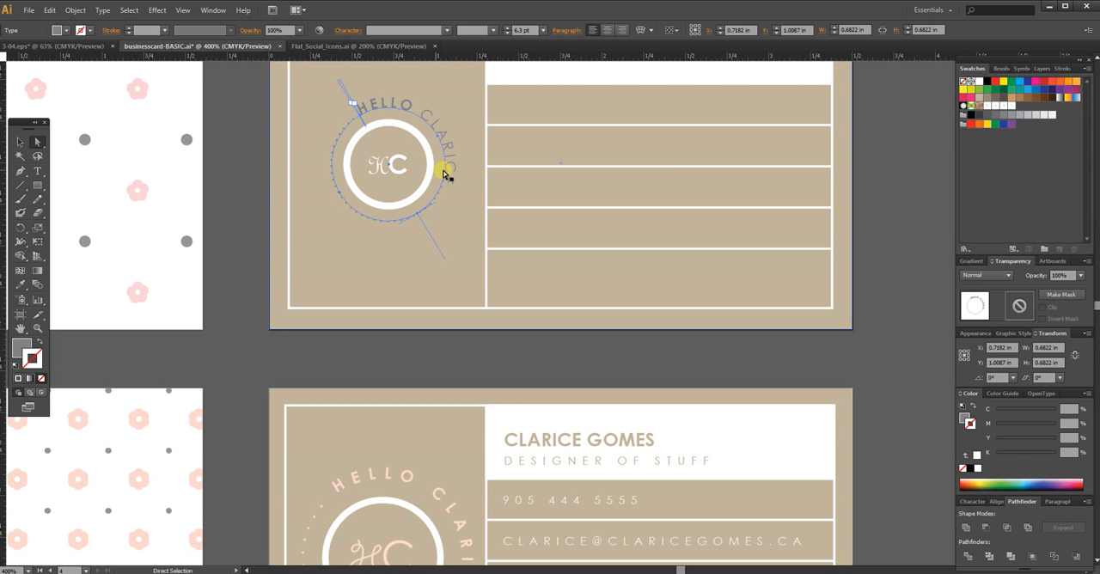
click(22, 345)
key(i)
click(142, 292)
key(a)
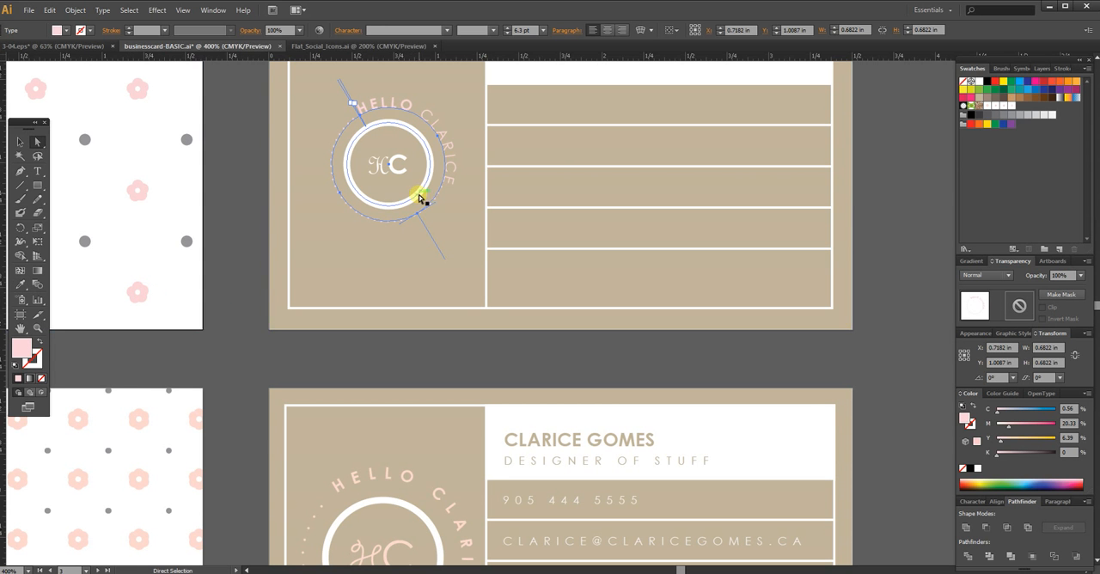
Step: Recolor the HC monogram in the badge with the flowers' pink, and deselect it
click(404, 179)
click(405, 178)
key(i)
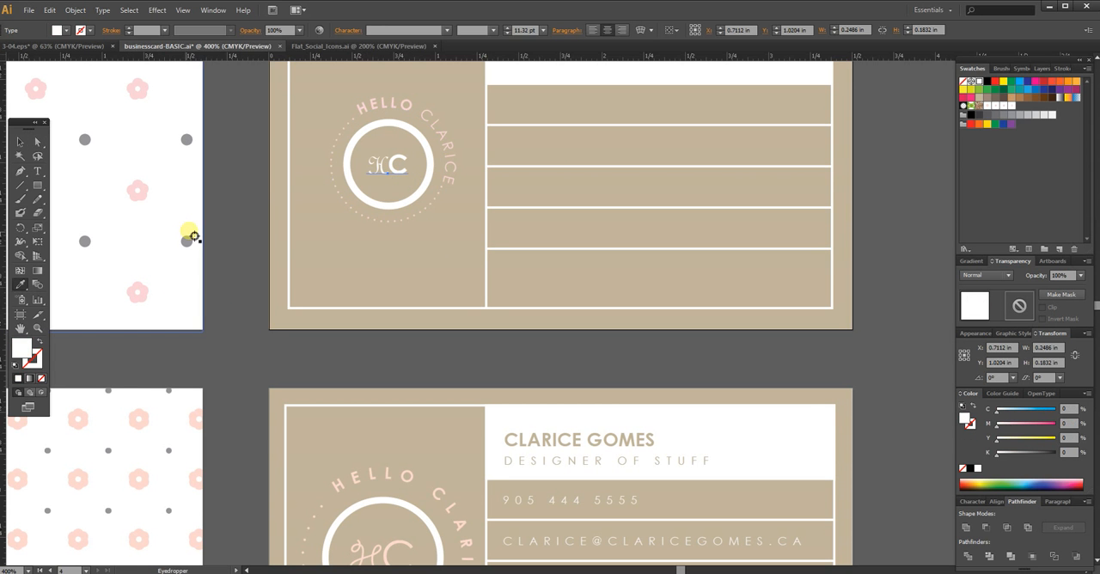
click(140, 194)
key(a)
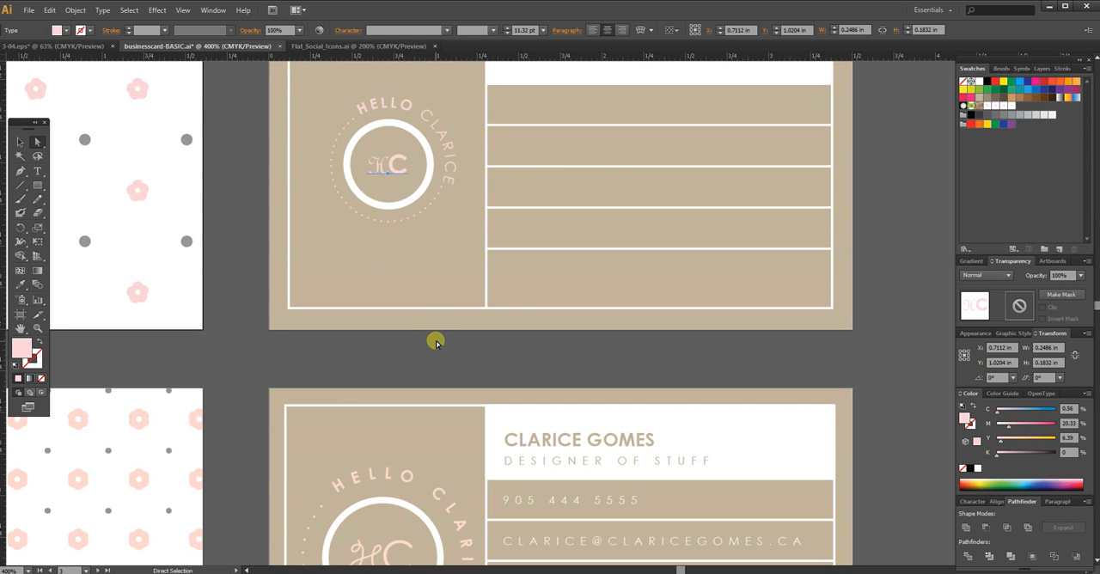
click(434, 352)
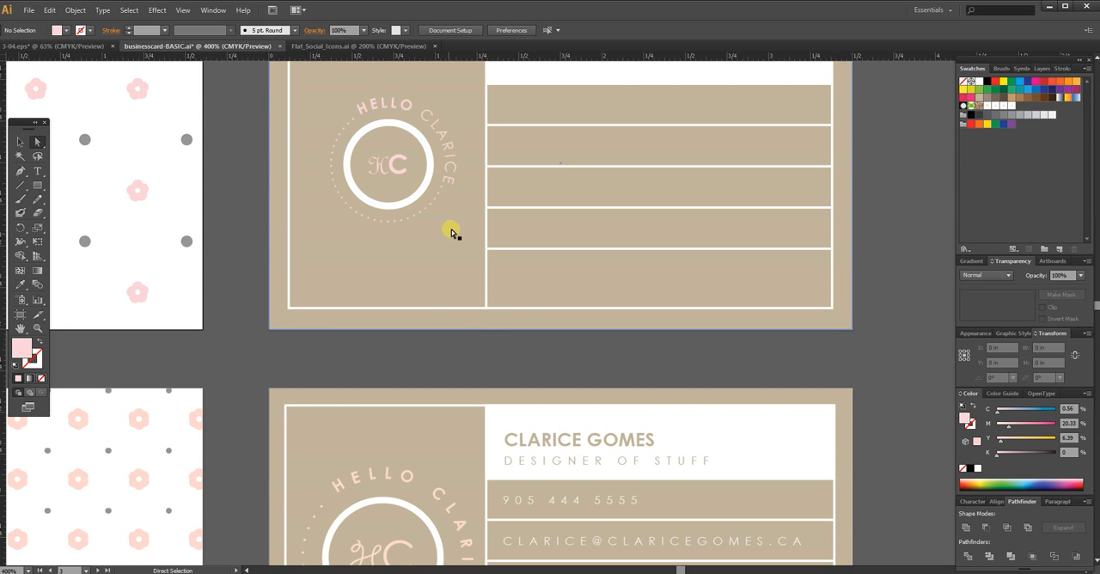
Step: Set the stroke weight of the white ring around the monogram to 2 pt, and deselect it
key(v)
click(413, 202)
click(385, 345)
key(a)
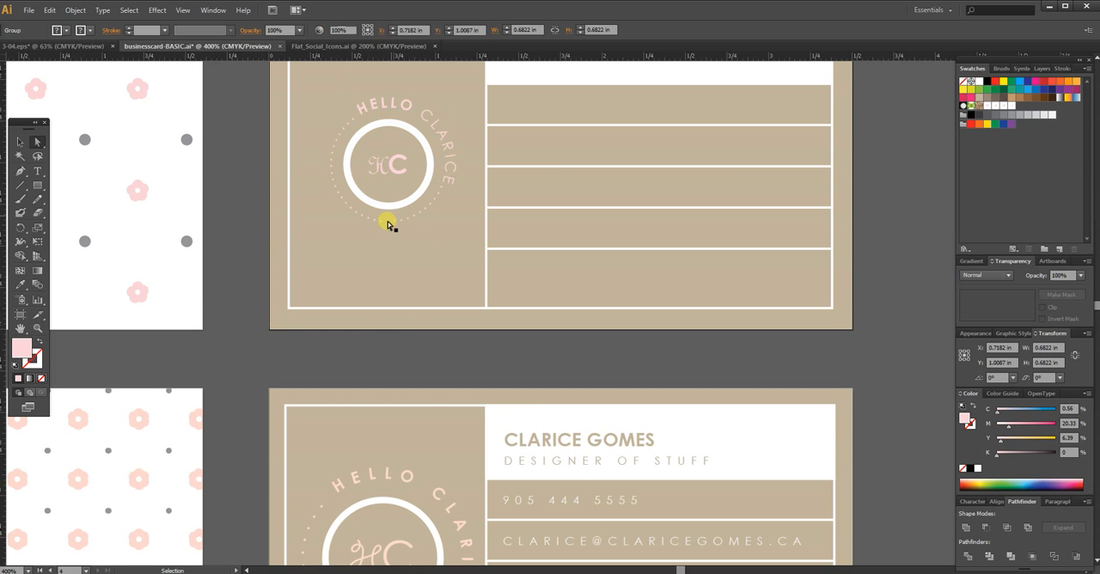
click(389, 166)
click(256, 49)
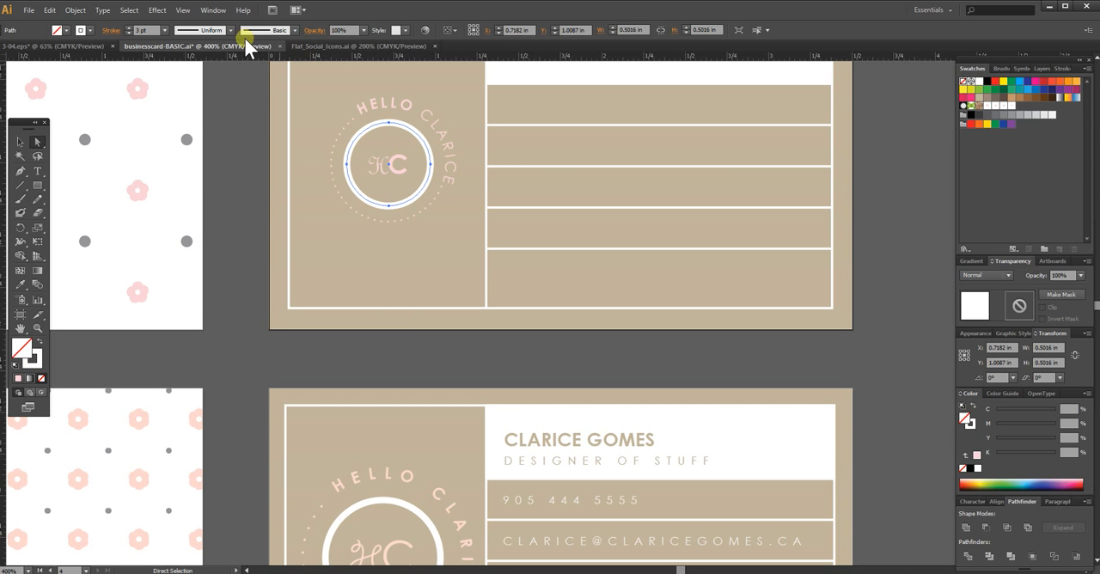
drag(147, 31, 114, 31)
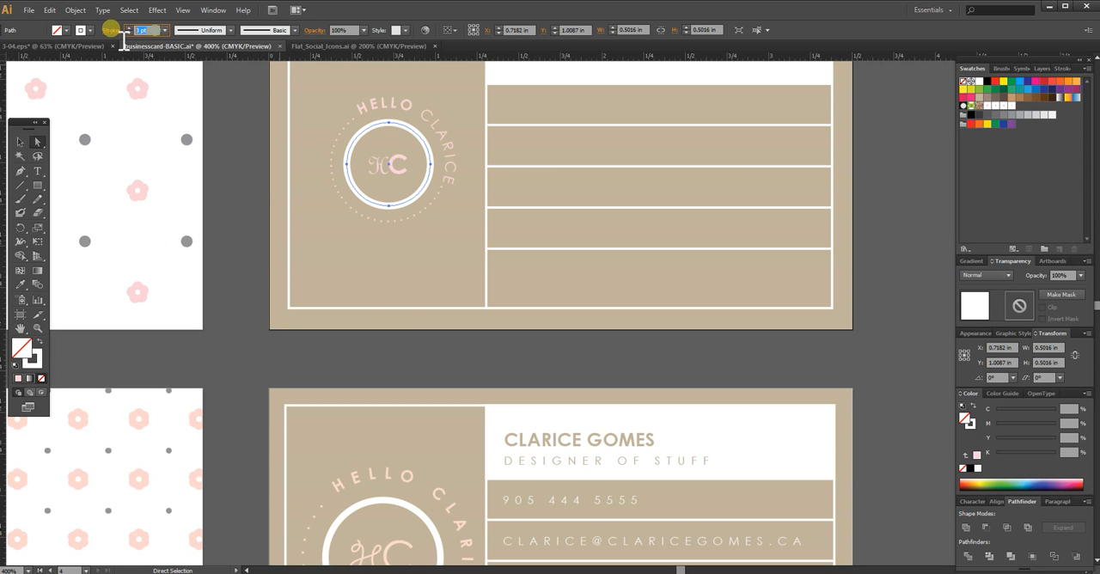
click(466, 361)
Step: Scale the whole badge group uniformly to 115%, and deselect it
key(v)
click(409, 218)
right_click(406, 218)
mouse_move(442, 302)
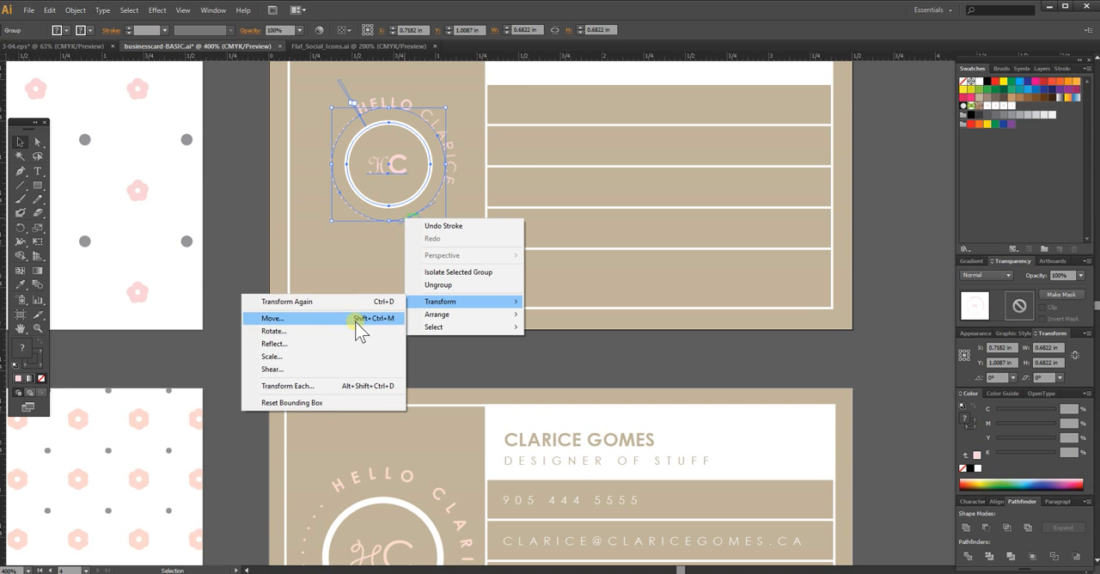
click(312, 358)
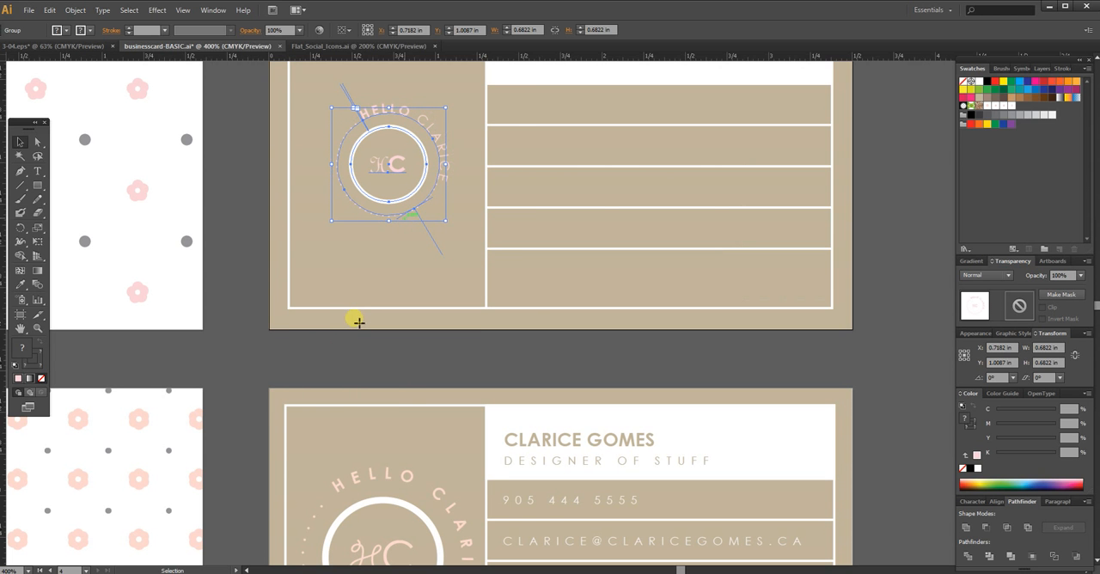
key(Tab)
click(767, 117)
text(115)
key(Tab)
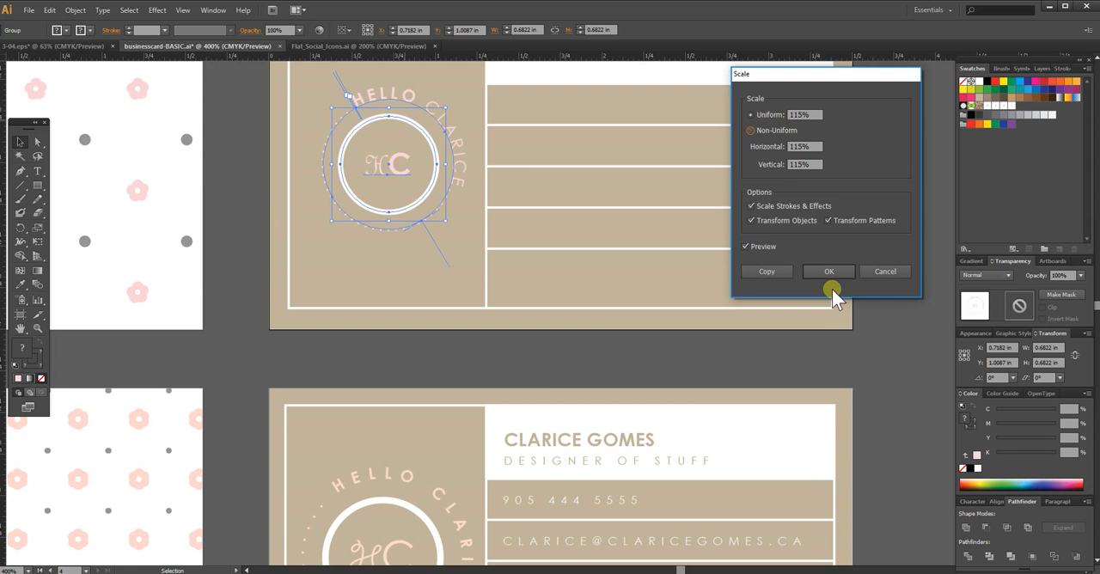
key(Return)
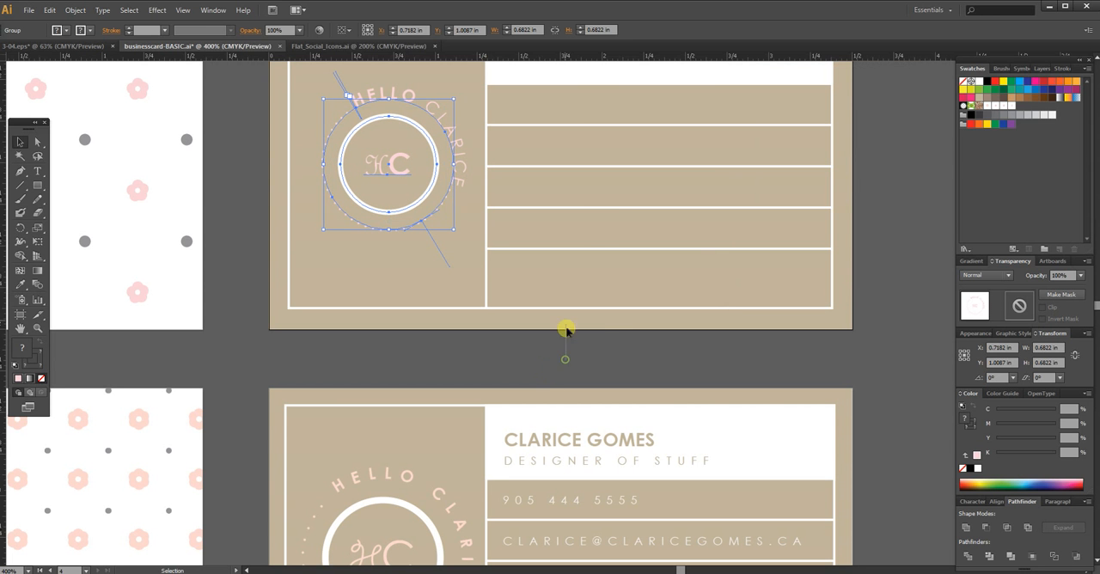
click(599, 361)
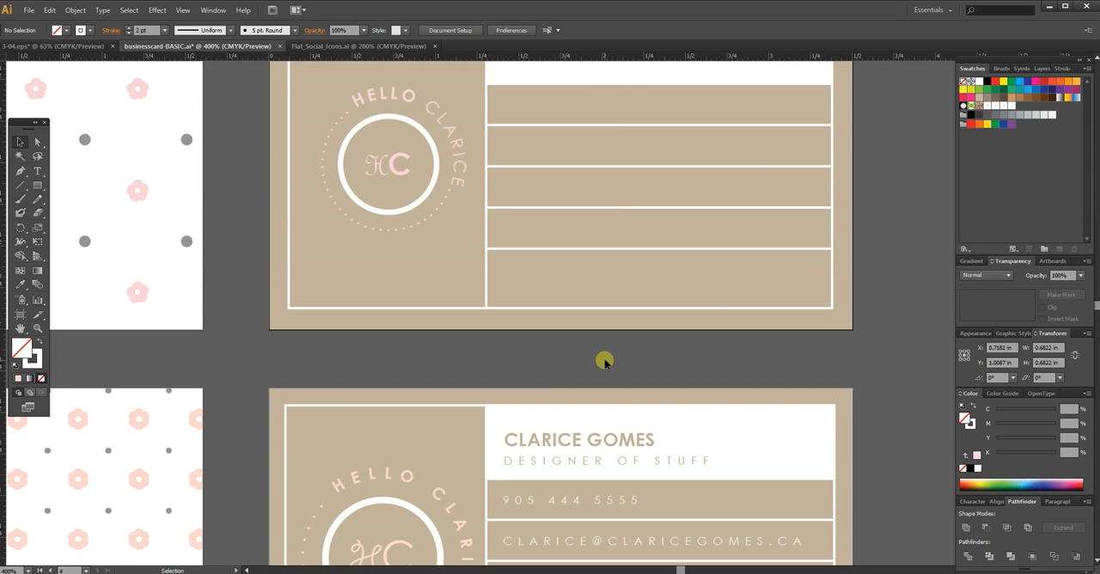
Step: Nudge the badge slightly left and down within the tan logo area, and deselect it
scroll(638, 228, down, 2)
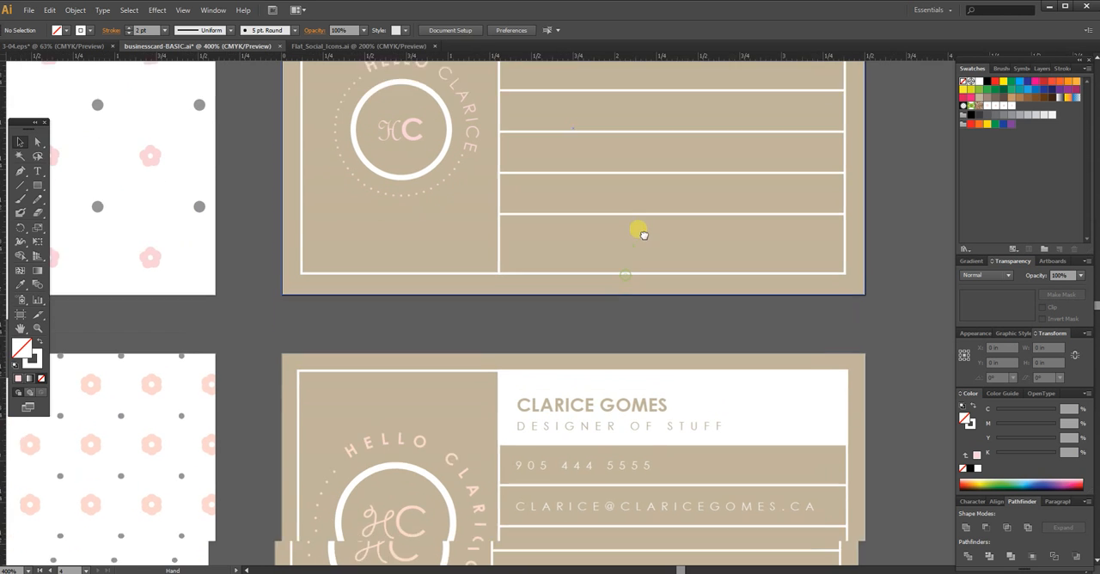
drag(646, 233, 643, 314)
key(ctrl+z)
click(648, 238)
drag(677, 193, 624, 364)
drag(642, 277, 636, 328)
mouse_move(478, 398)
mouse_down()
mouse_move(491, 221)
mouse_move(498, 304)
mouse_move(480, 403)
mouse_up()
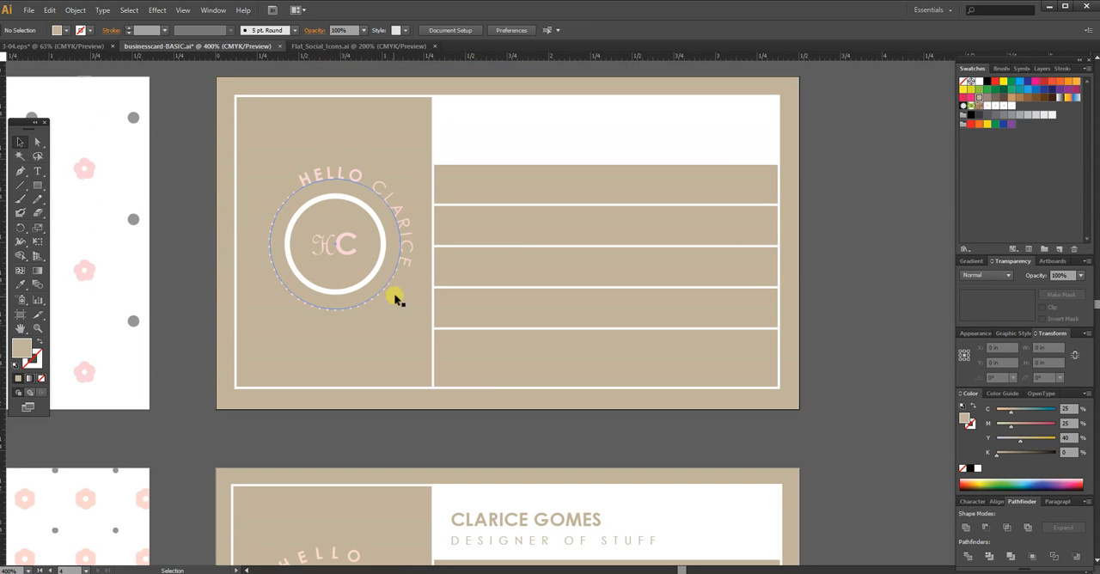
click(402, 266)
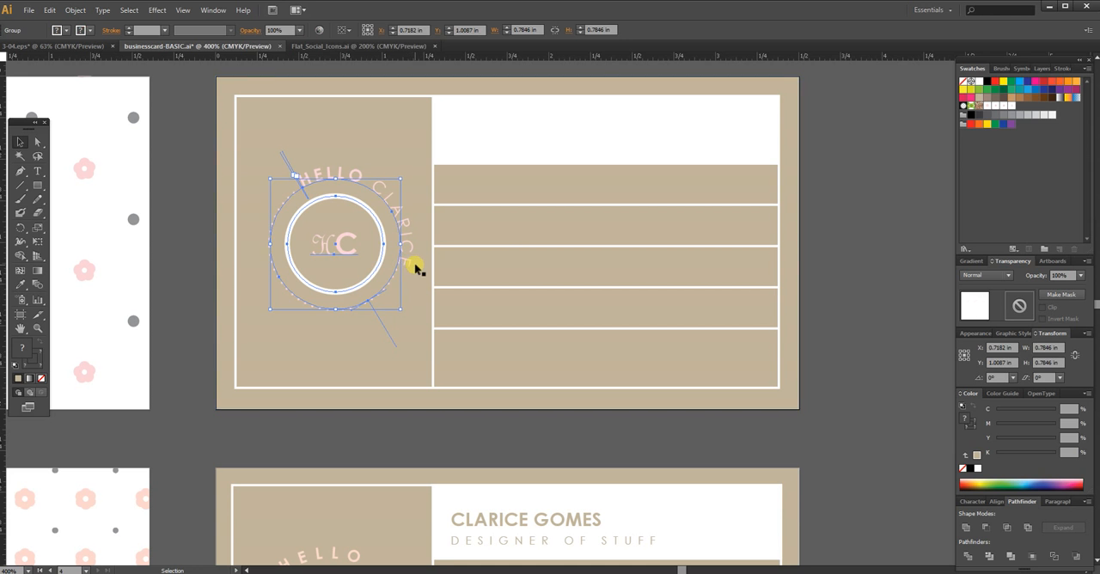
key(Left)
key(Left)
key(Down)
click(861, 221)
Step: Add a text line with the cardholder's full name in capitals in the white header block above the contact rows
drag(834, 289, 798, 241)
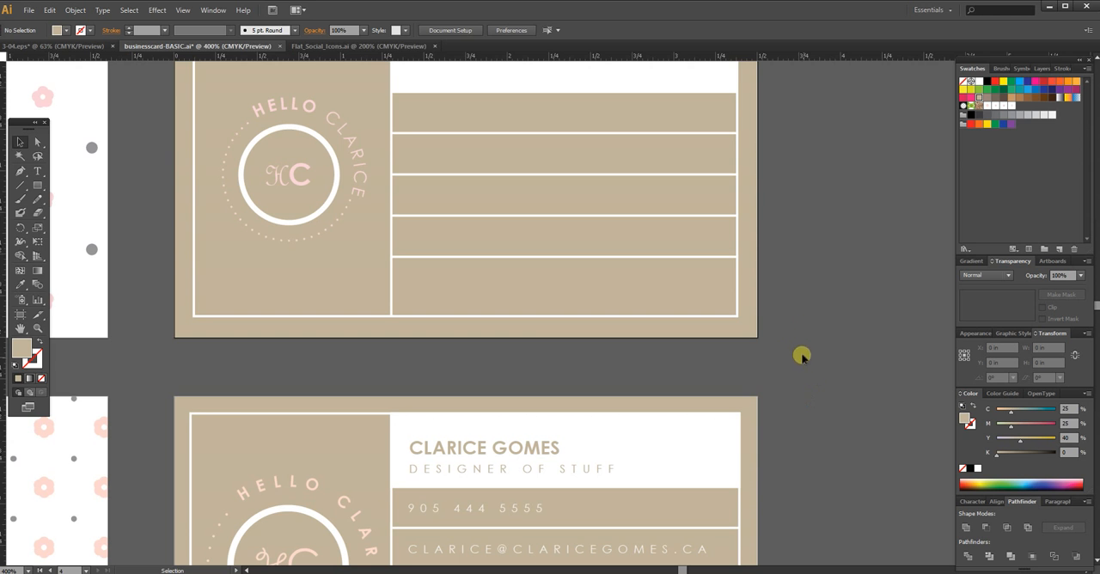
drag(800, 412, 765, 287)
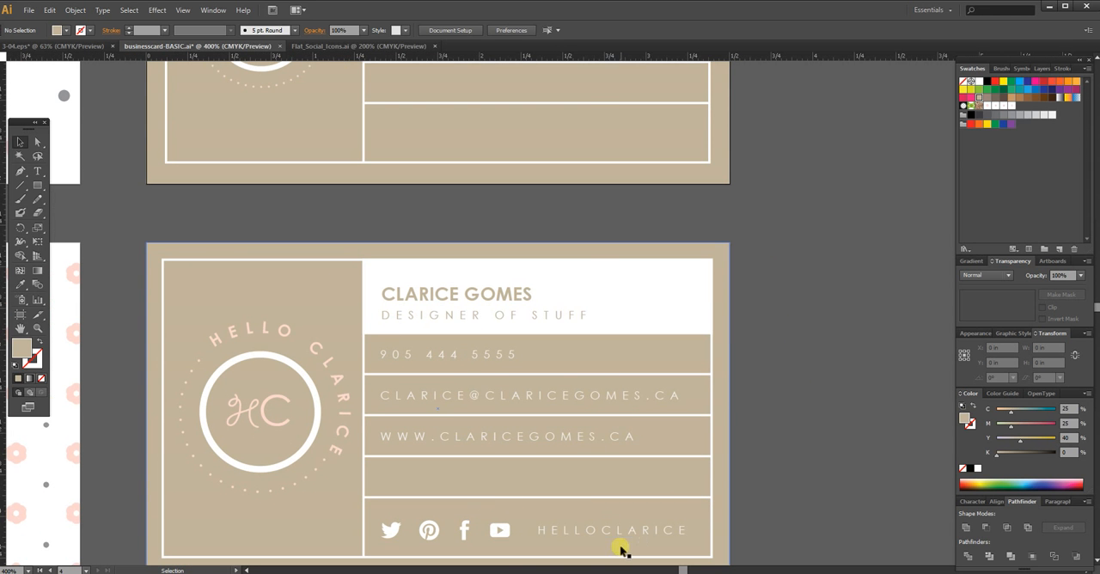
drag(817, 199, 834, 369)
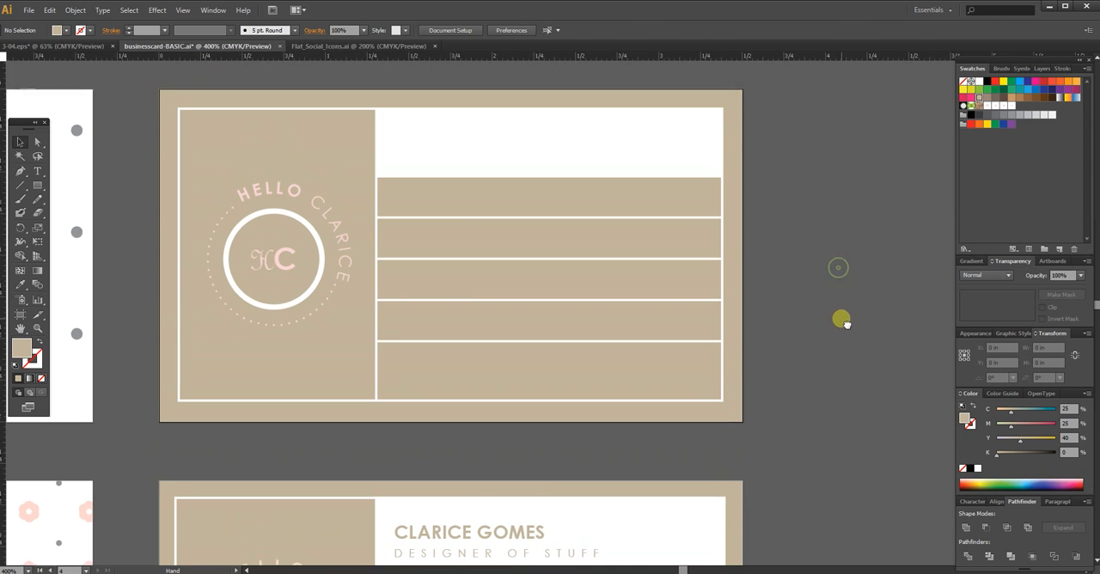
click(38, 169)
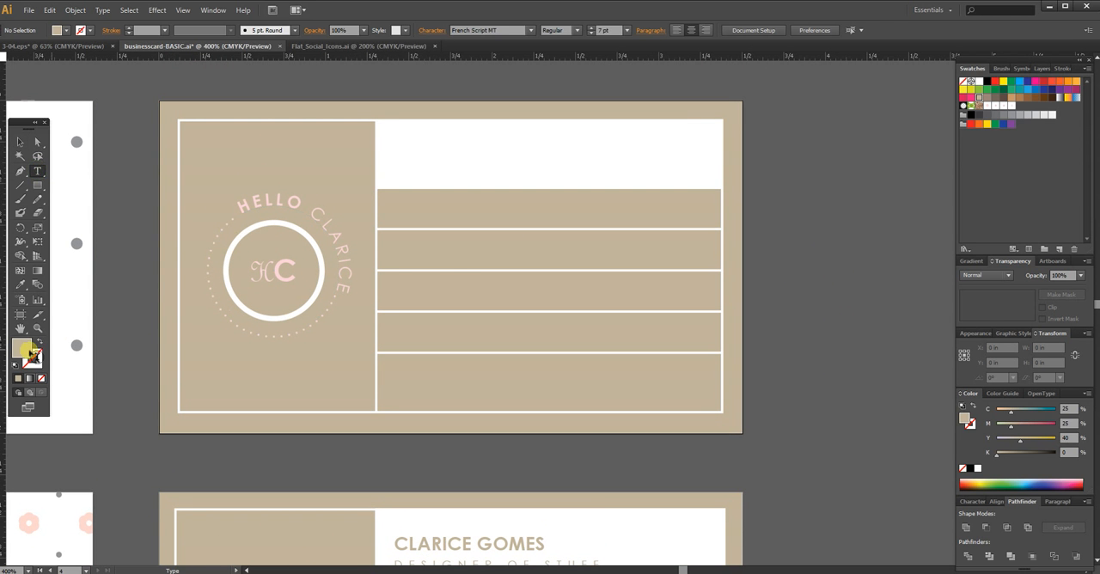
click(404, 148)
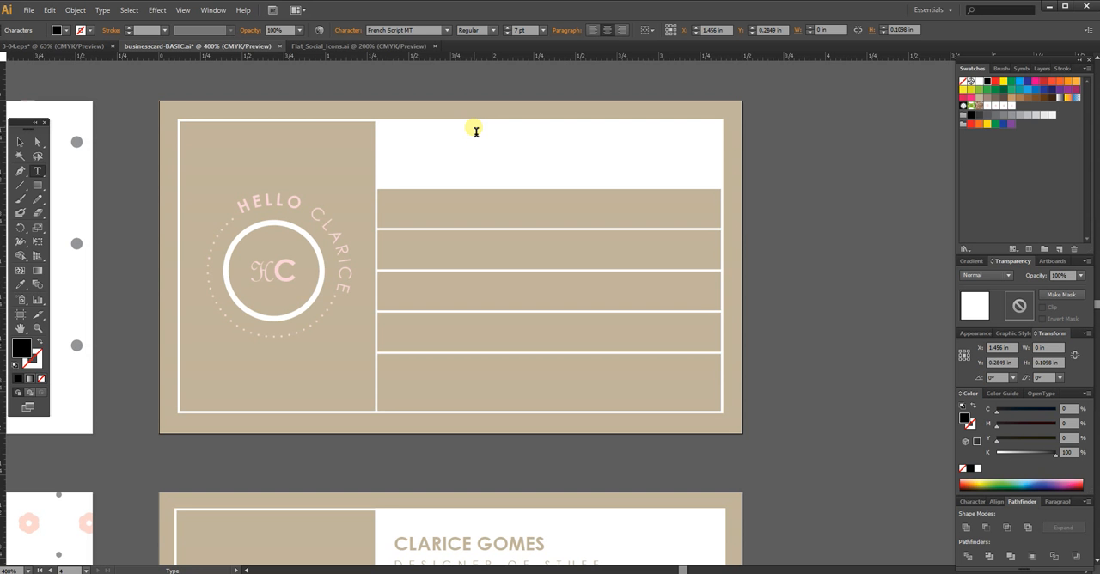
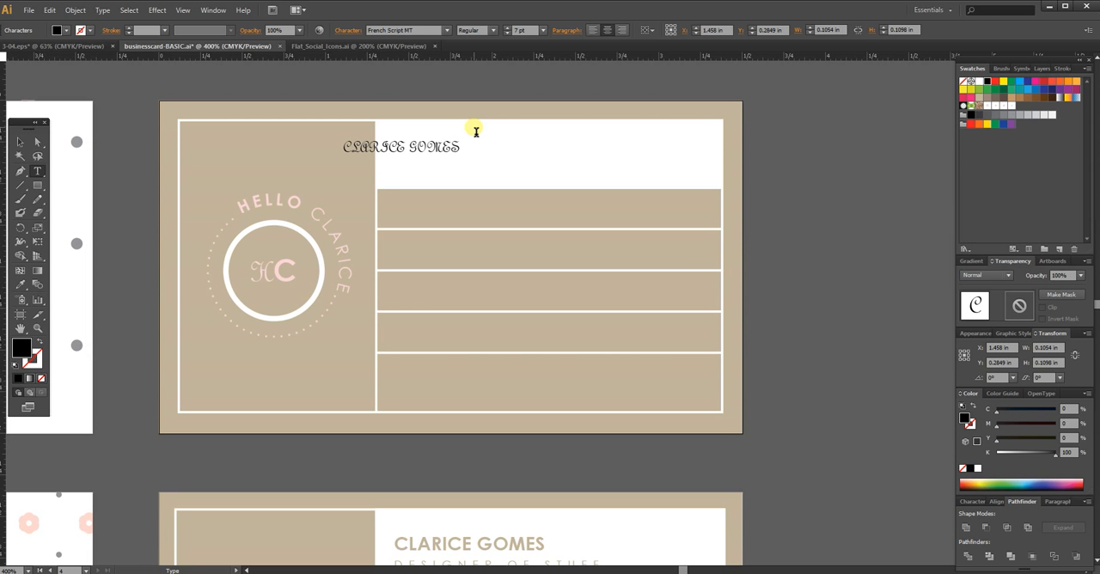
Step: Left-align the full-name text in the white header block and set its font to Century Gothic
key(ctrl+a)
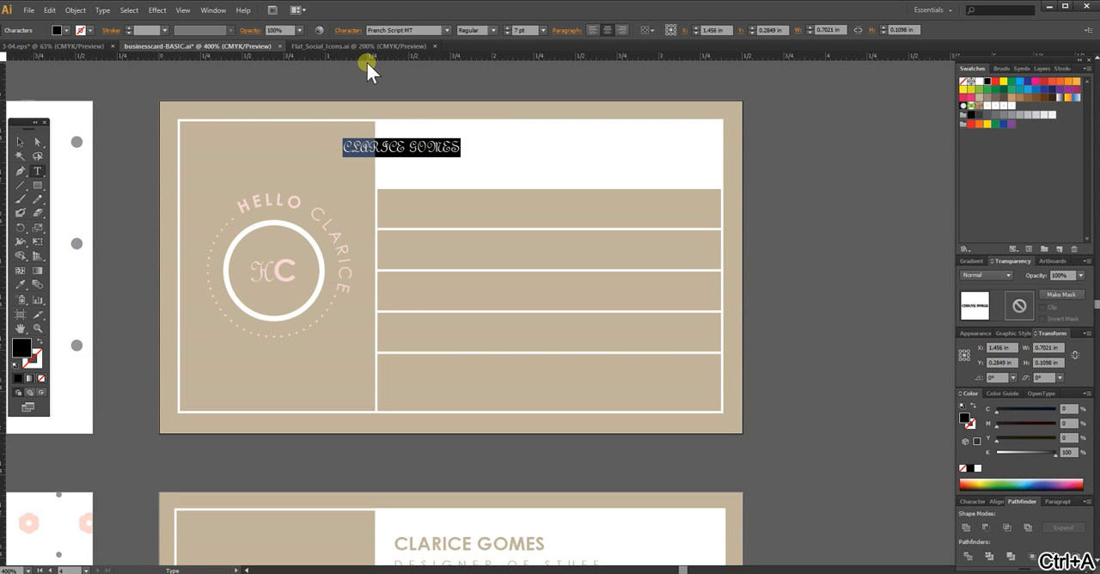
click(411, 30)
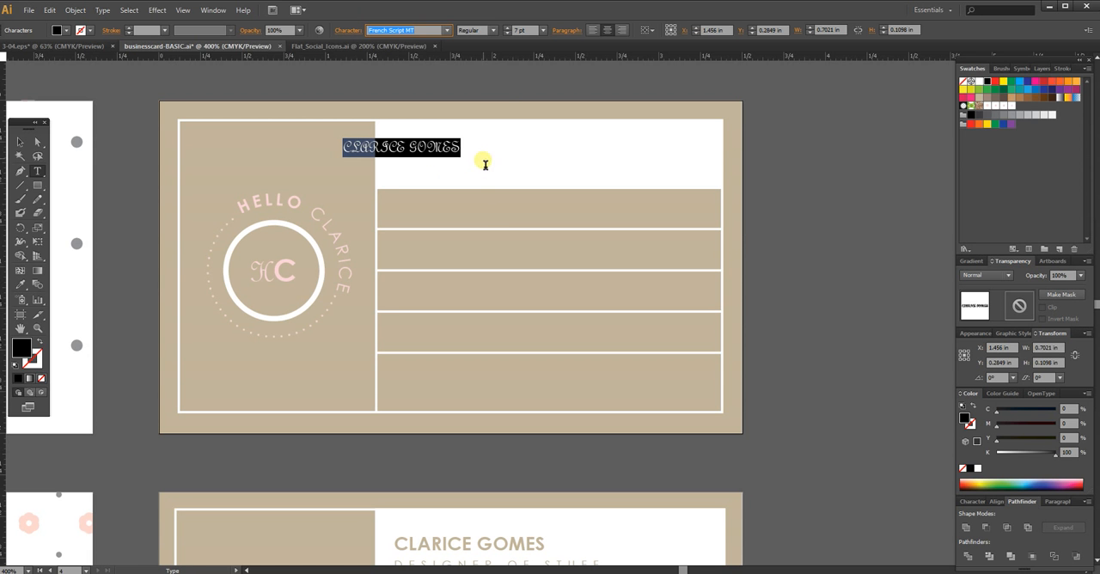
click(594, 31)
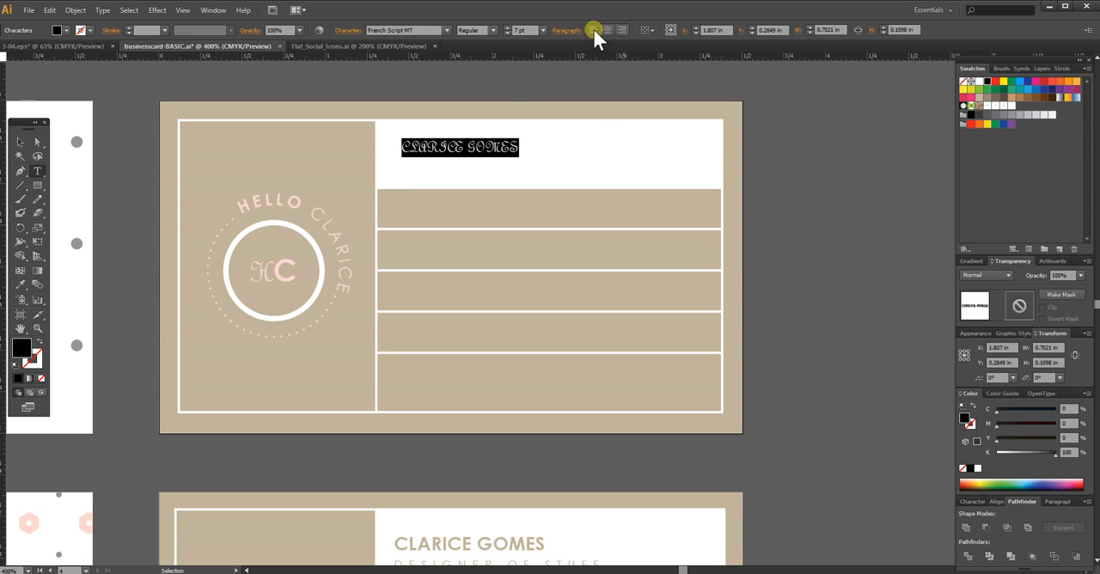
click(490, 147)
key(ctrl+a)
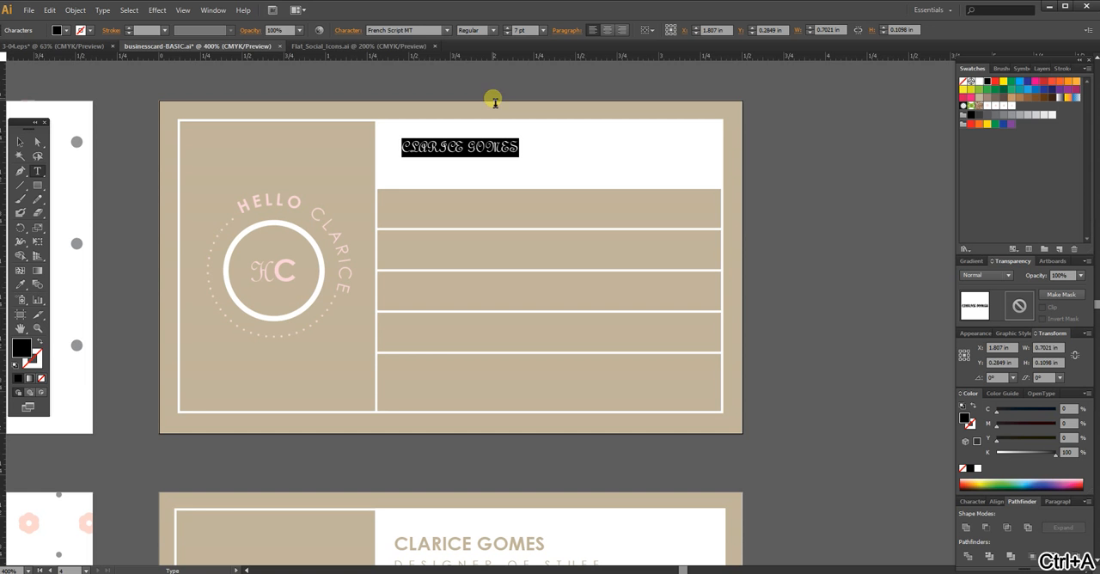
click(417, 29)
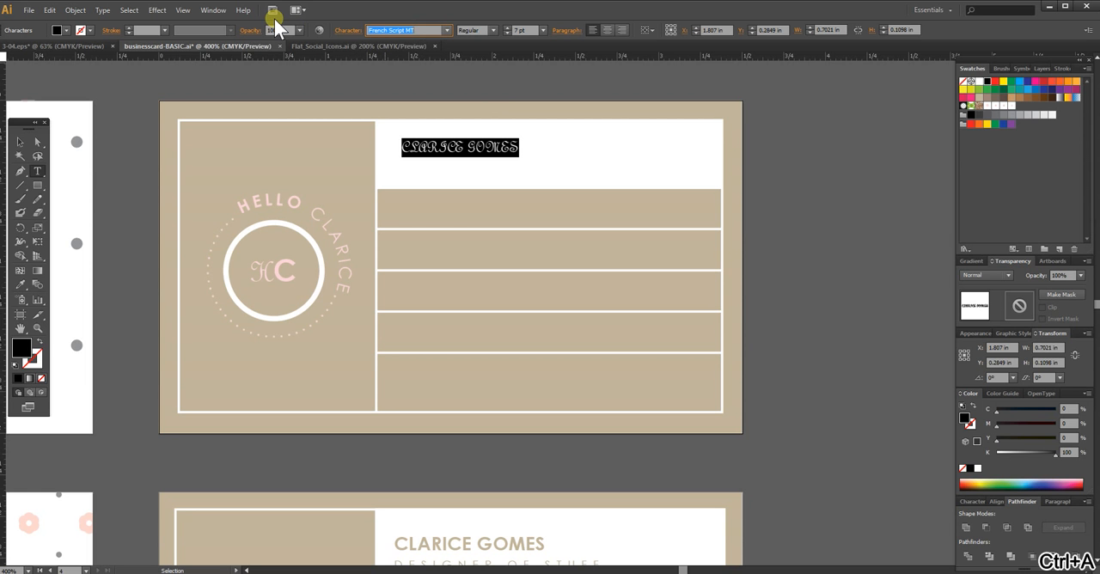
text(Centaur)
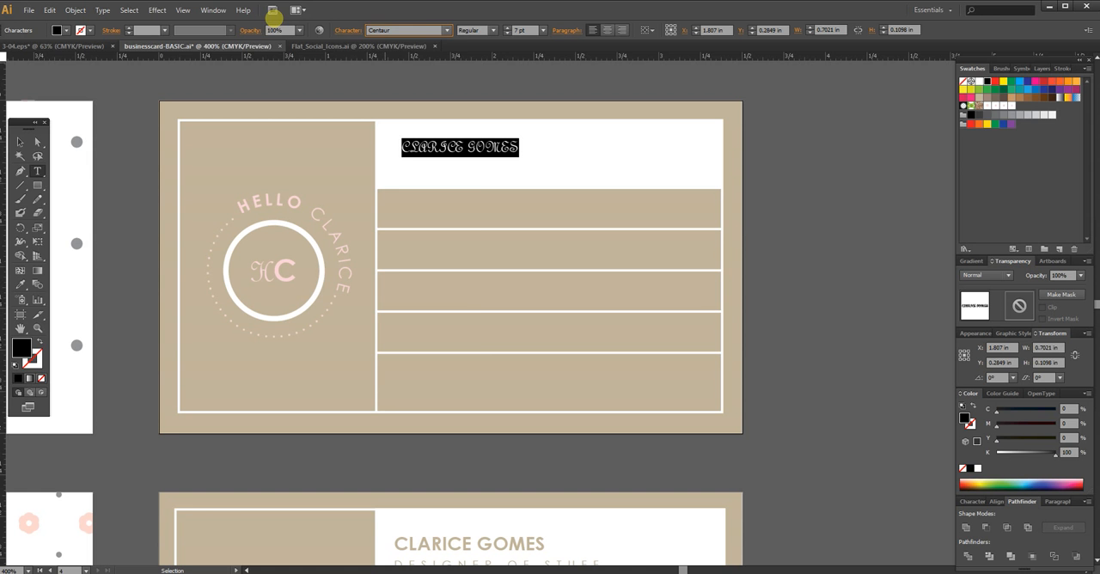
click(447, 31)
click(430, 69)
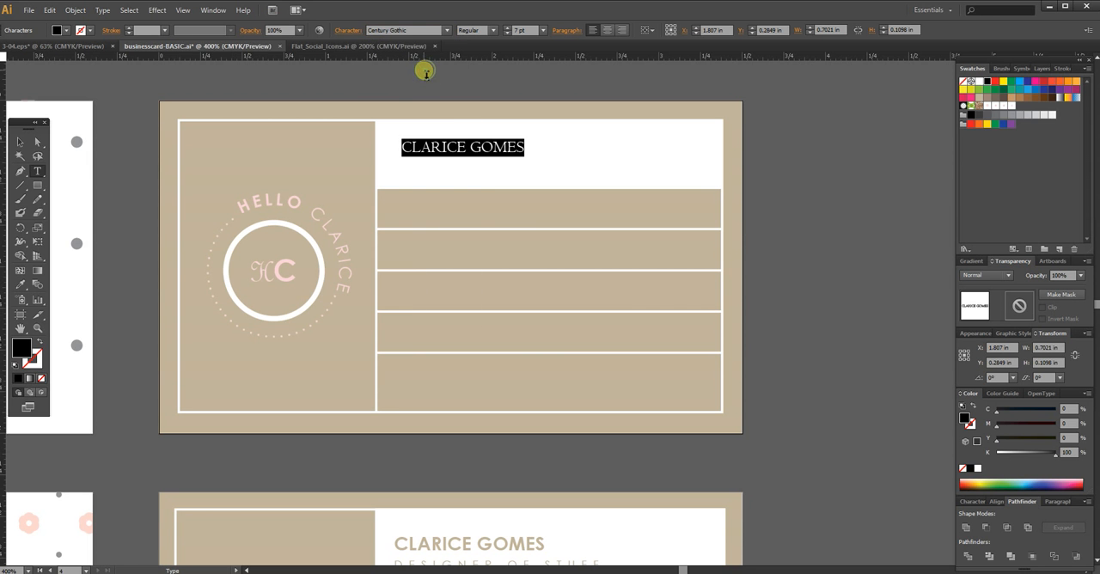
Step: Add a second line reading DESIGNER OF THINGS below the name, and set the name line to 8 pt Bold
click(489, 152)
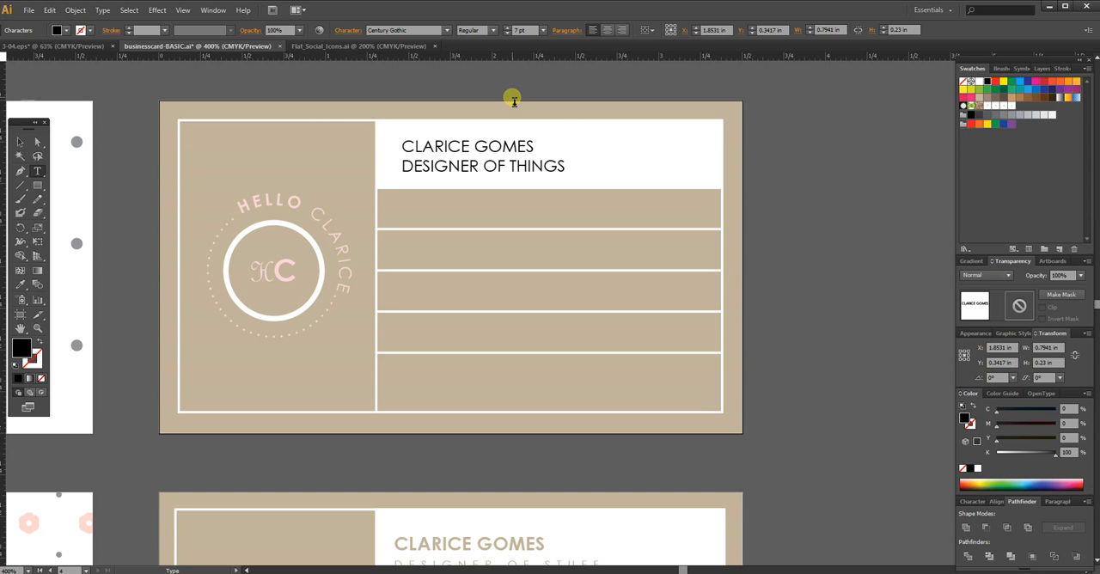
drag(402, 166, 642, 165)
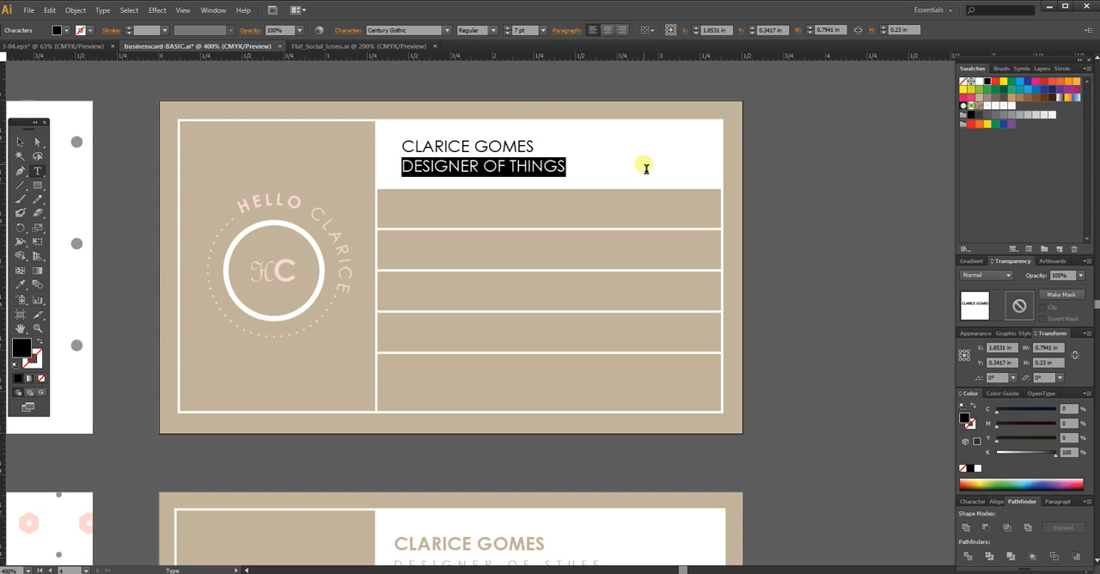
click(521, 30)
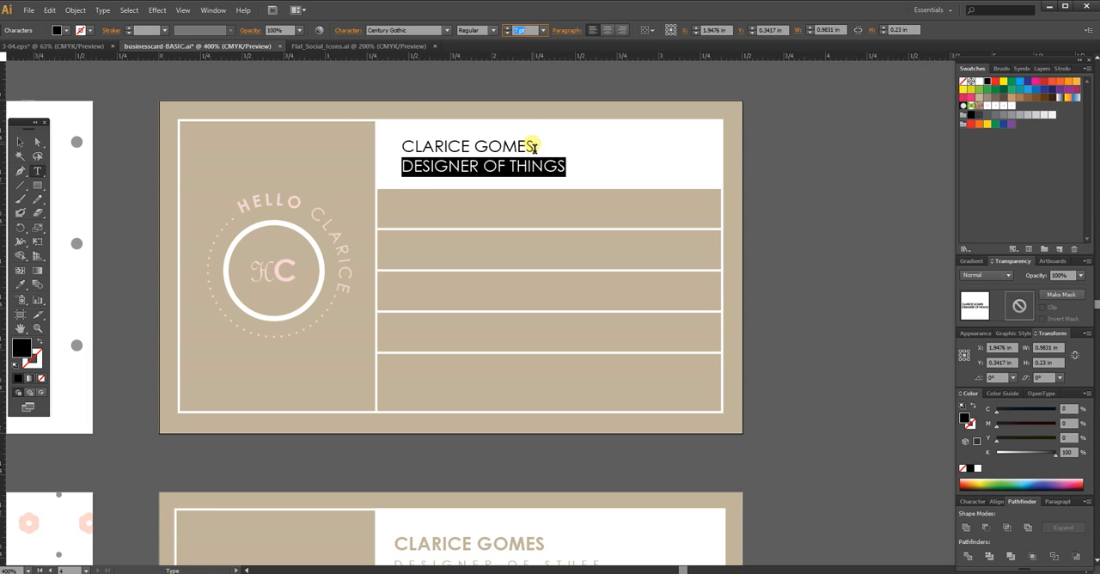
drag(409, 148, 581, 140)
click(521, 31)
key(Up)
click(522, 169)
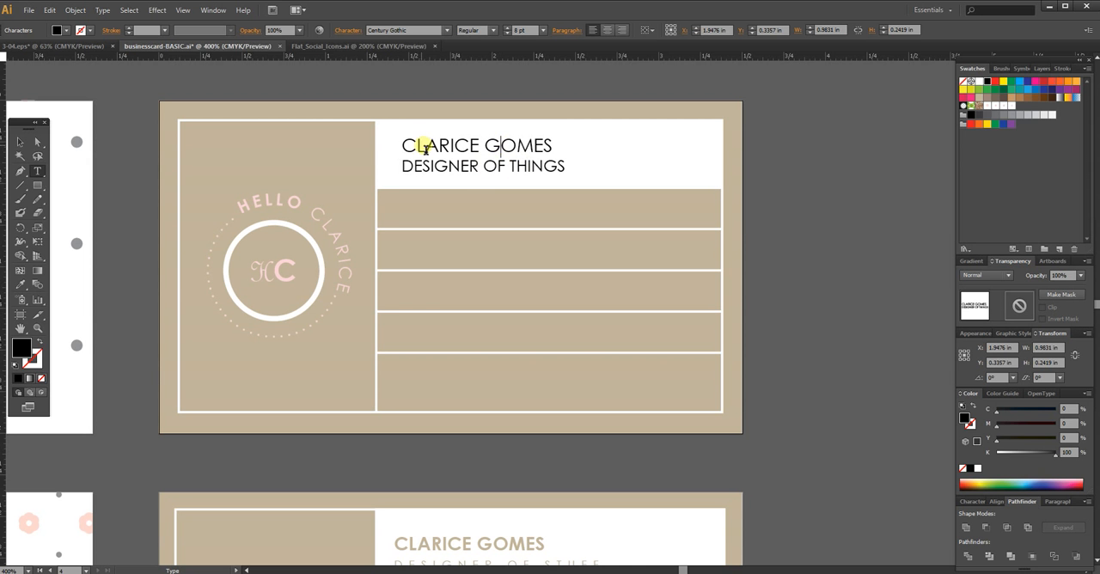
drag(400, 146, 632, 137)
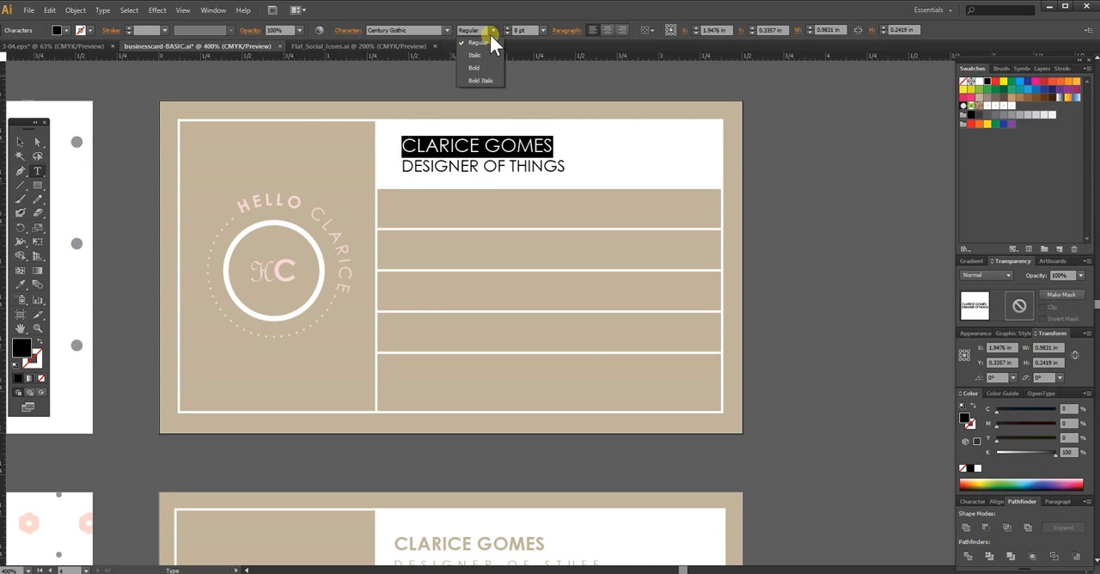
click(485, 68)
Step: Set the DESIGNER OF THINGS line to 6.5 pt and widen its letter tracking
click(434, 166)
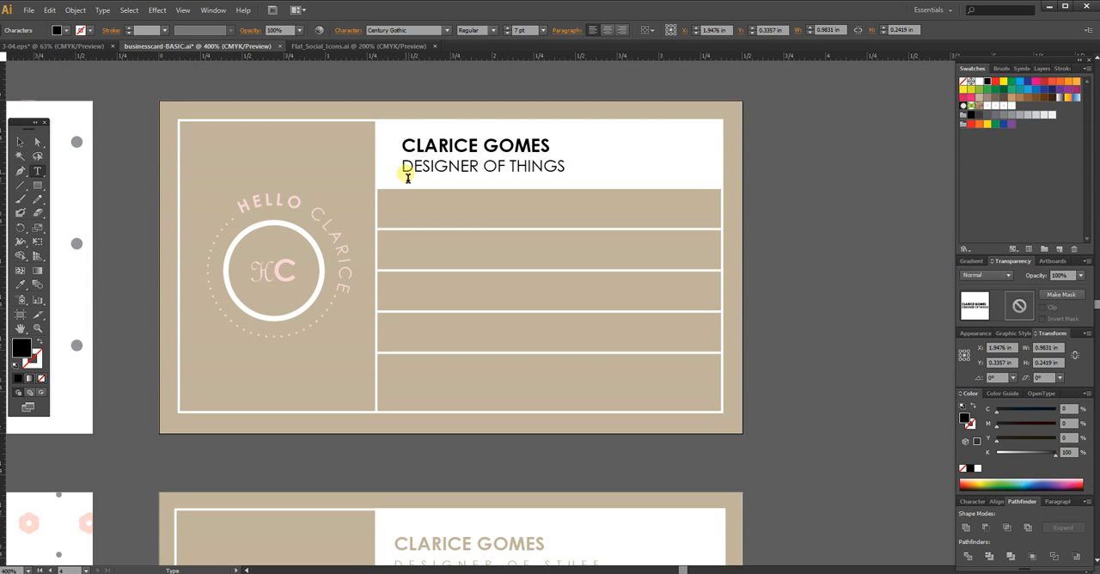
drag(407, 168, 563, 169)
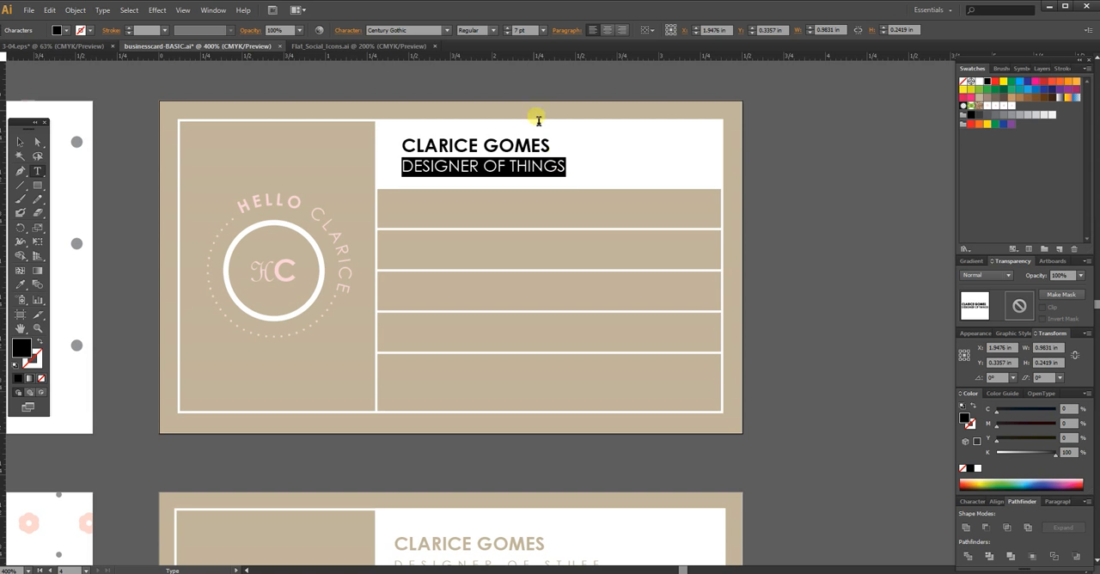
click(521, 31)
text(6)
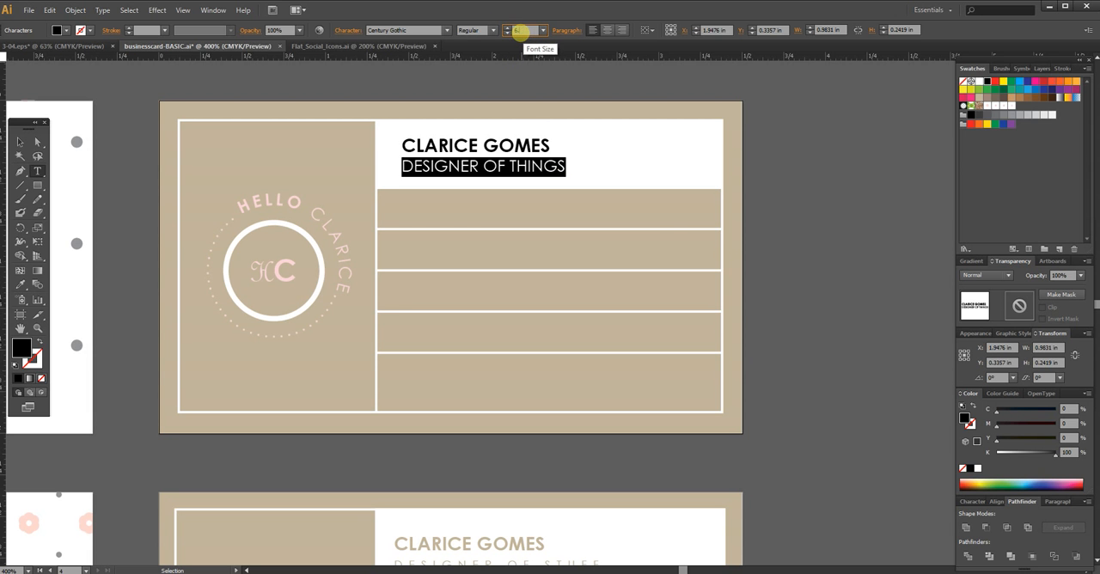
text(.5)
key(Return)
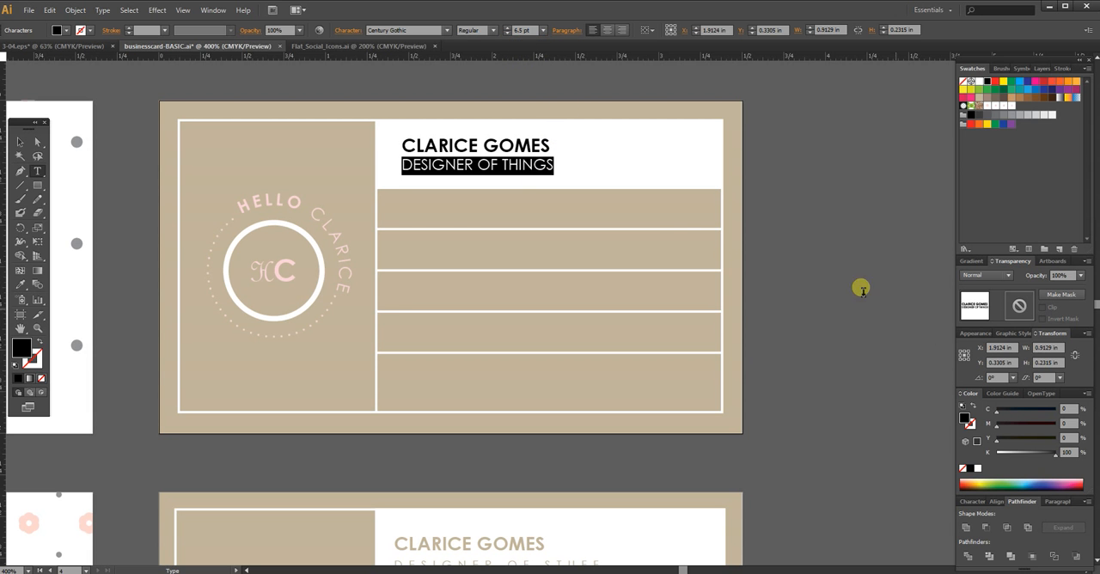
click(347, 31)
click(337, 98)
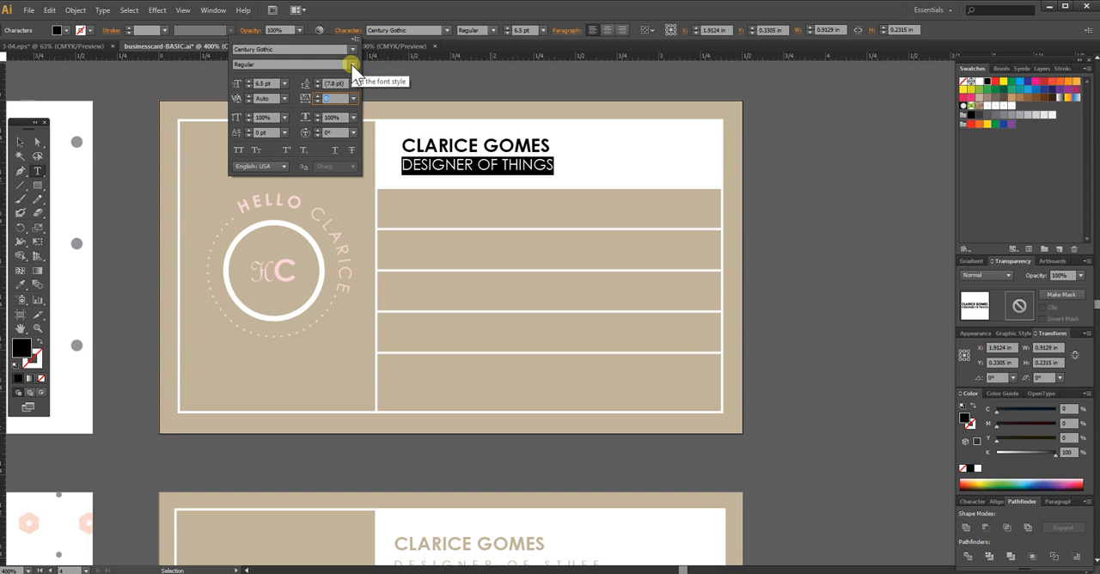
key(Return)
click(604, 167)
Step: Recolor the two-line header text with the tan sampled from the card, and deselect it
click(19, 142)
key(i)
click(360, 112)
key(v)
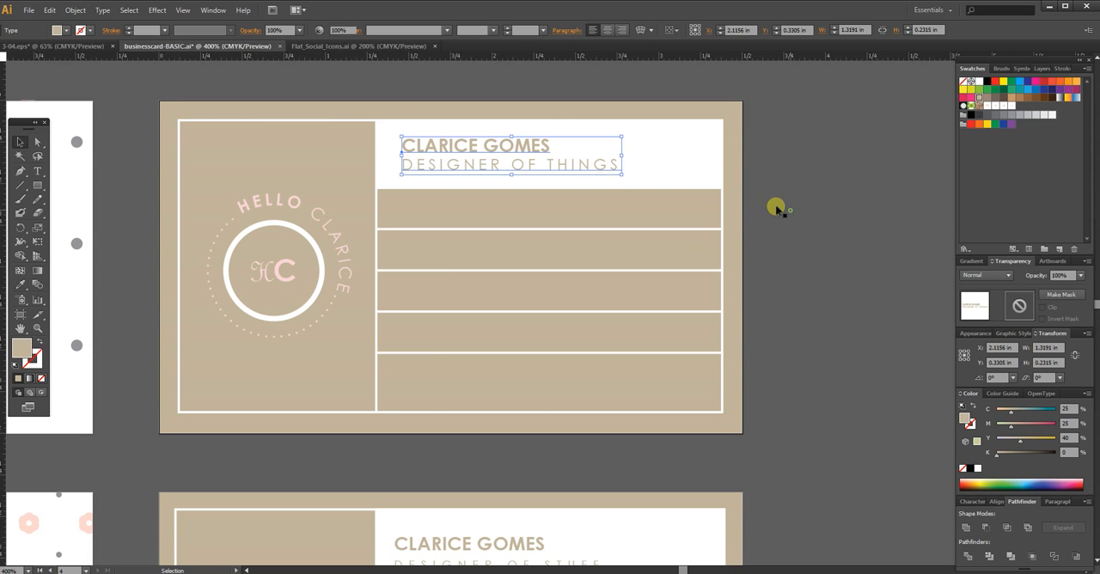
click(776, 209)
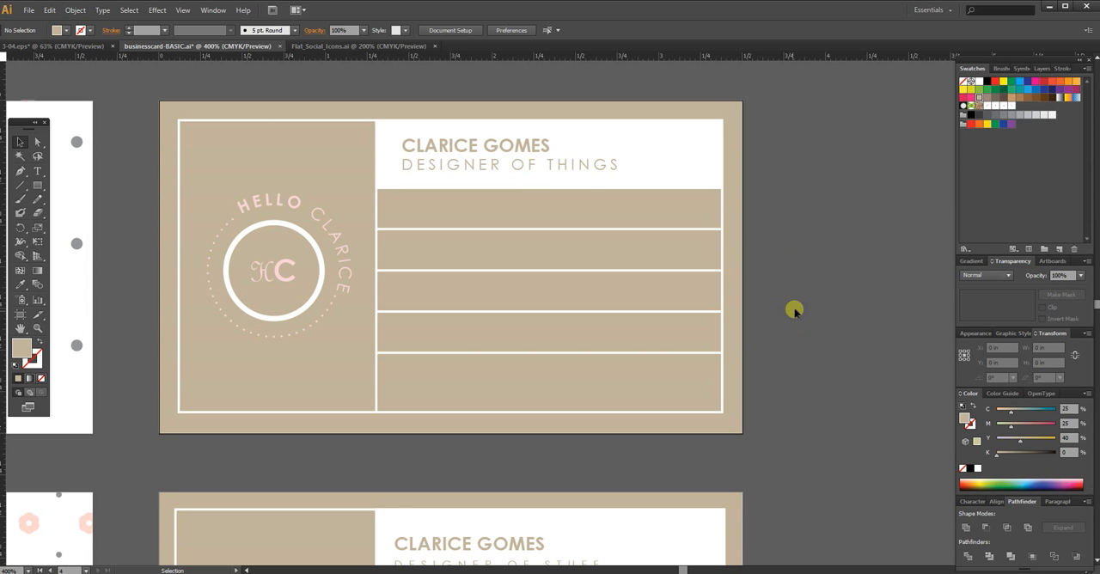
Step: Nudge the header text slightly down within the white block, and deselect it
click(595, 172)
key(Down)
mouse_move(779, 271)
mouse_down()
mouse_move(830, 300)
mouse_move(835, 315)
mouse_move(788, 285)
mouse_up()
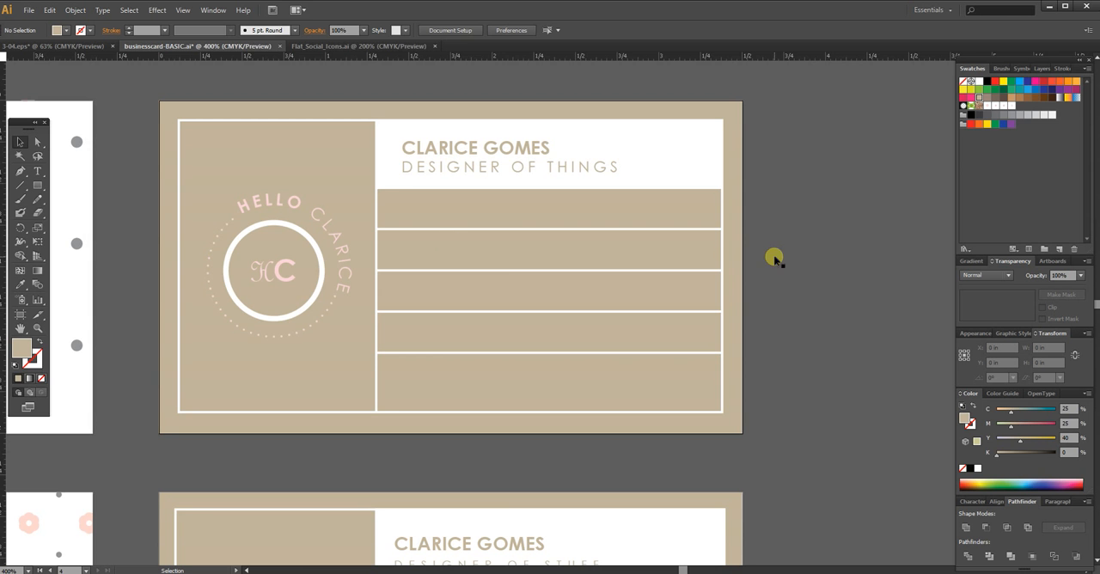
click(822, 282)
Step: Duplicate the two-line header text straight down over the first contact row and recolor the copy white
key(space)
drag(805, 338, 791, 180)
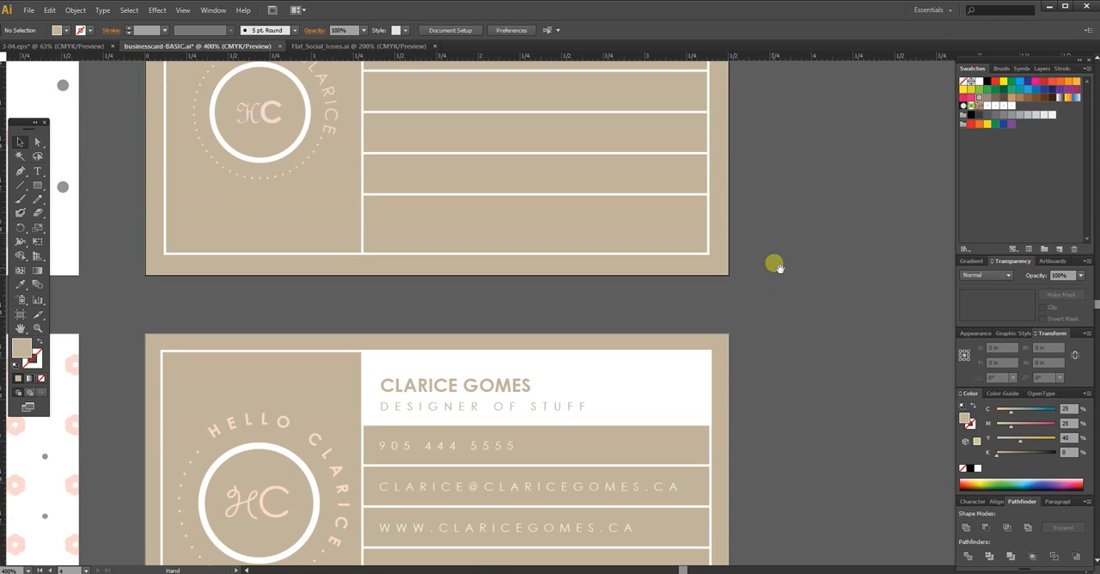
drag(774, 267, 773, 203)
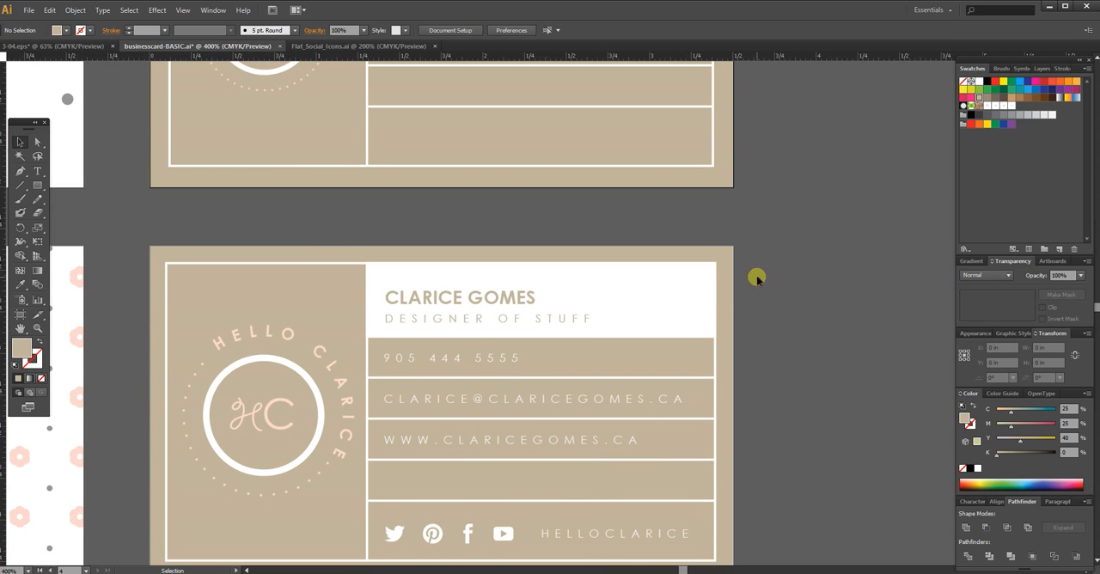
scroll(756, 277, up, 5)
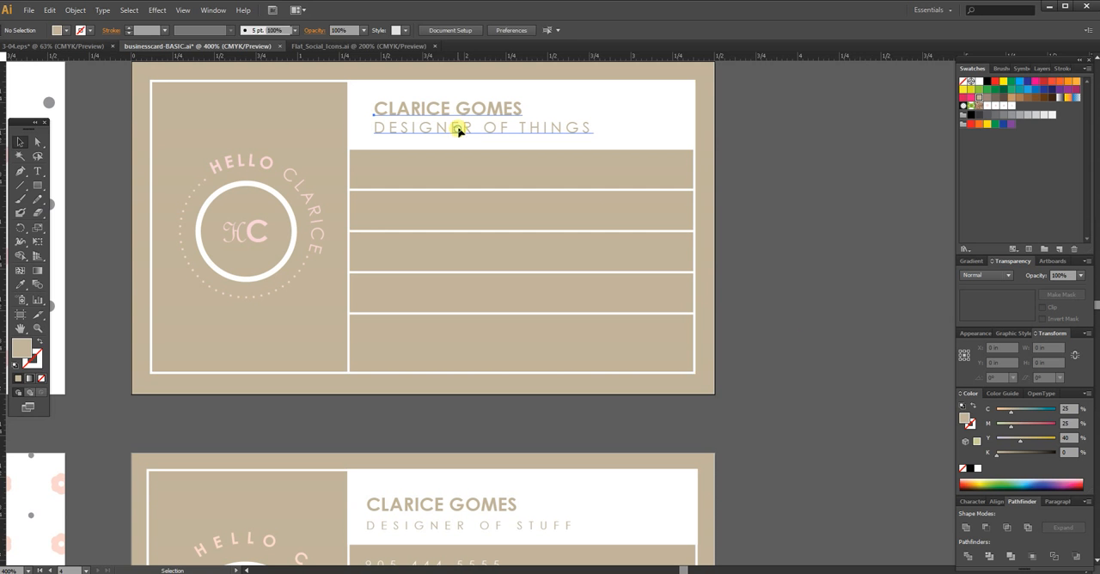
click(458, 130)
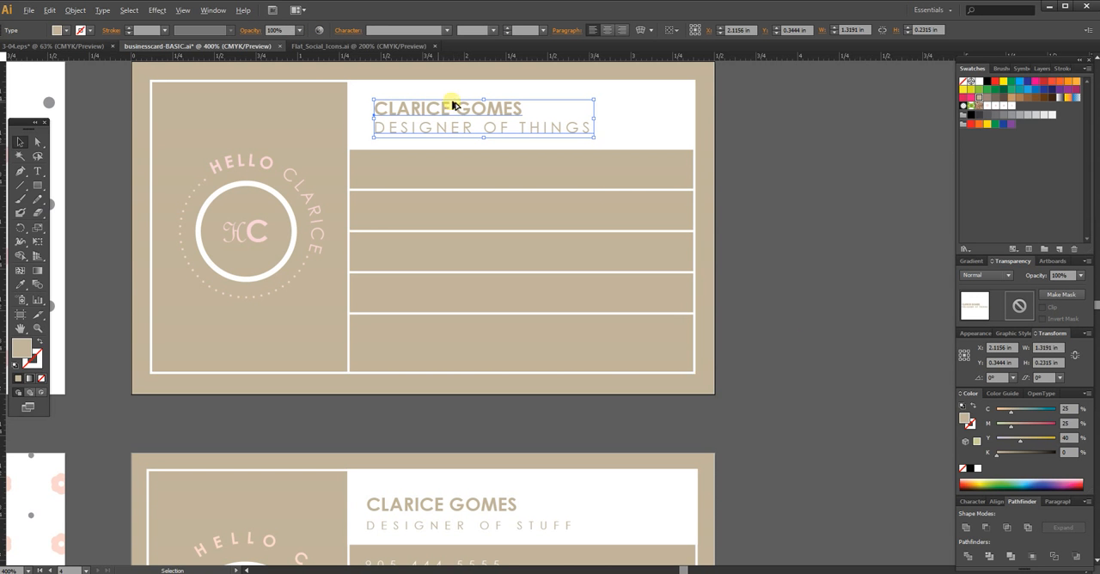
mouse_move(444, 147)
mouse_down()
mouse_move(449, 172)
mouse_move(449, 155)
mouse_up()
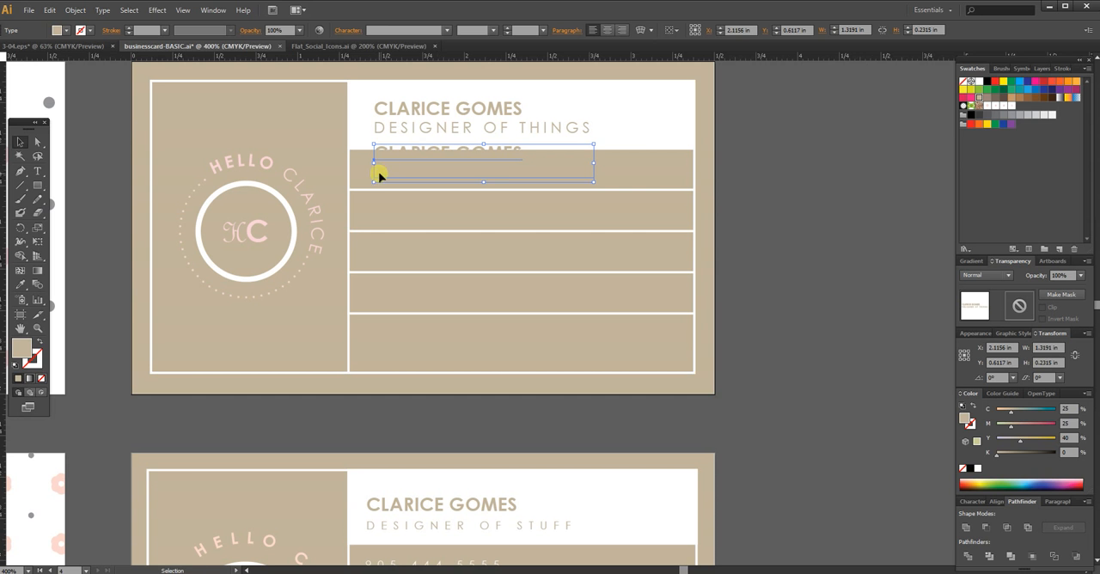
key(i)
click(980, 84)
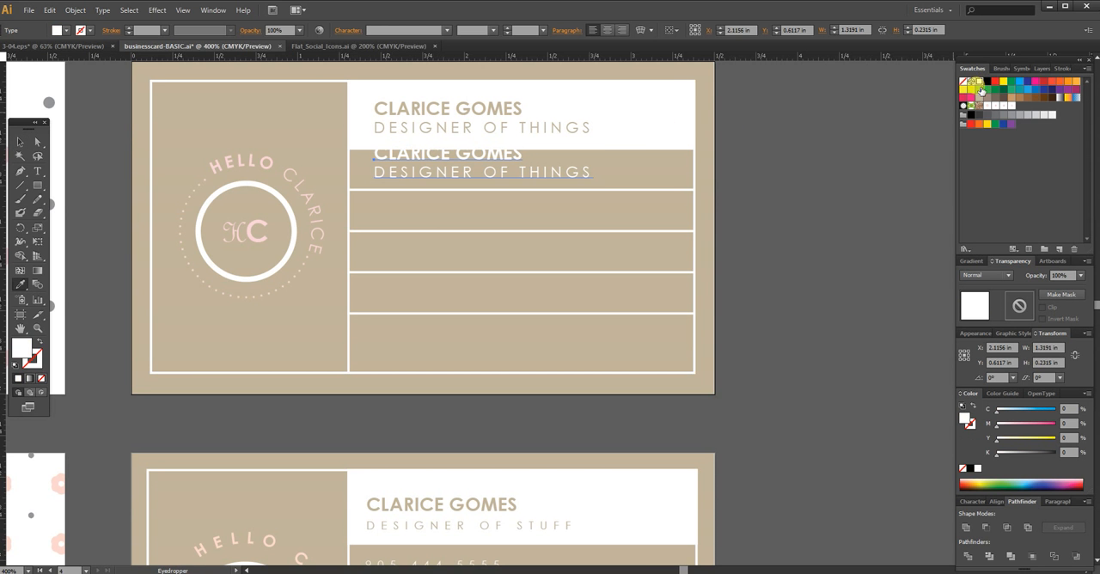
Step: Delete the name line from the white copy, and nudge its remaining line down to sit centered in the first contact row
key(t)
click(374, 170)
drag(374, 176, 404, 136)
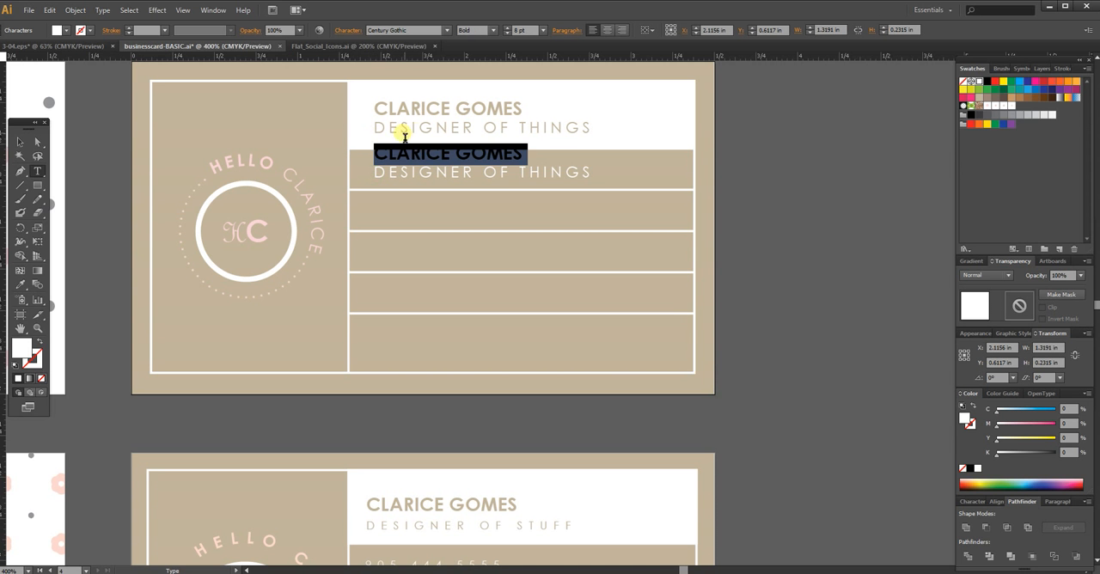
key(BackSpace)
click(37, 142)
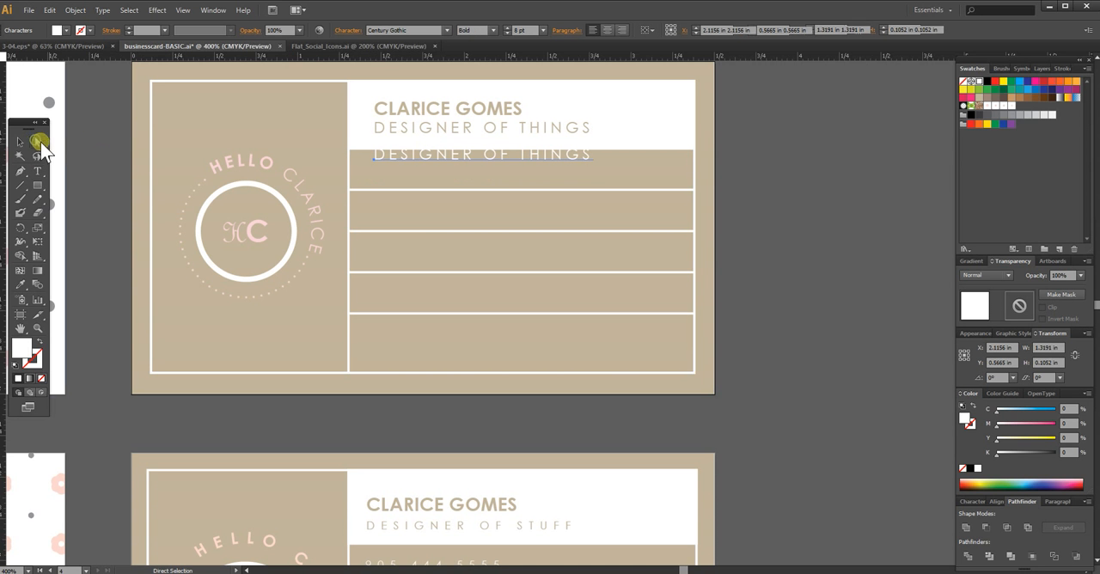
key(Down)
key(Down)
key(Down)
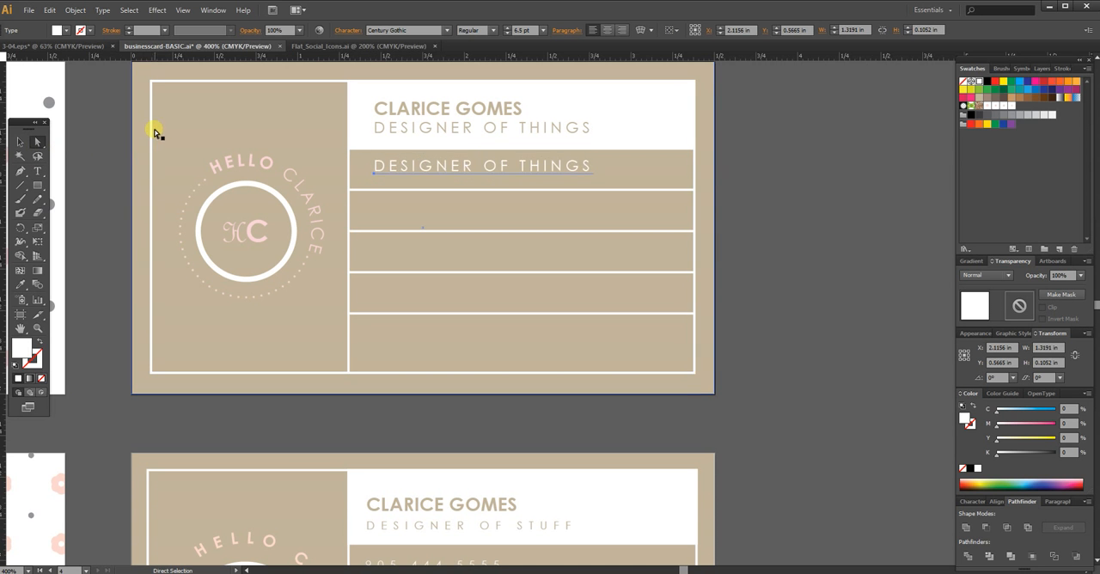
click(516, 31)
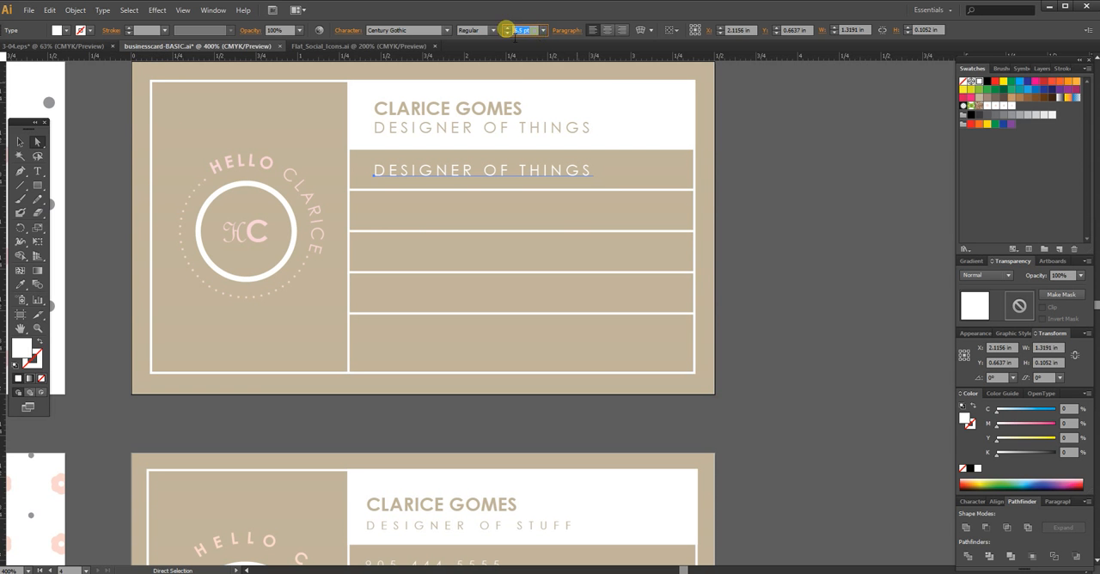
click(796, 182)
Step: Replace the text in the first contact row with the cardholder's phone number, and deselect it
double_click(455, 172)
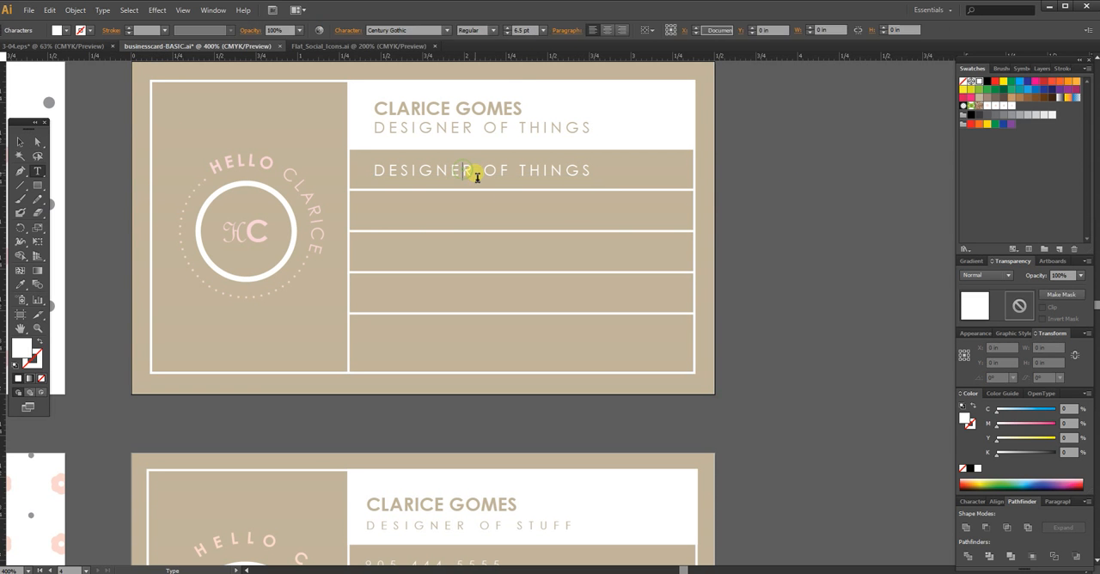
key(ctrl+a)
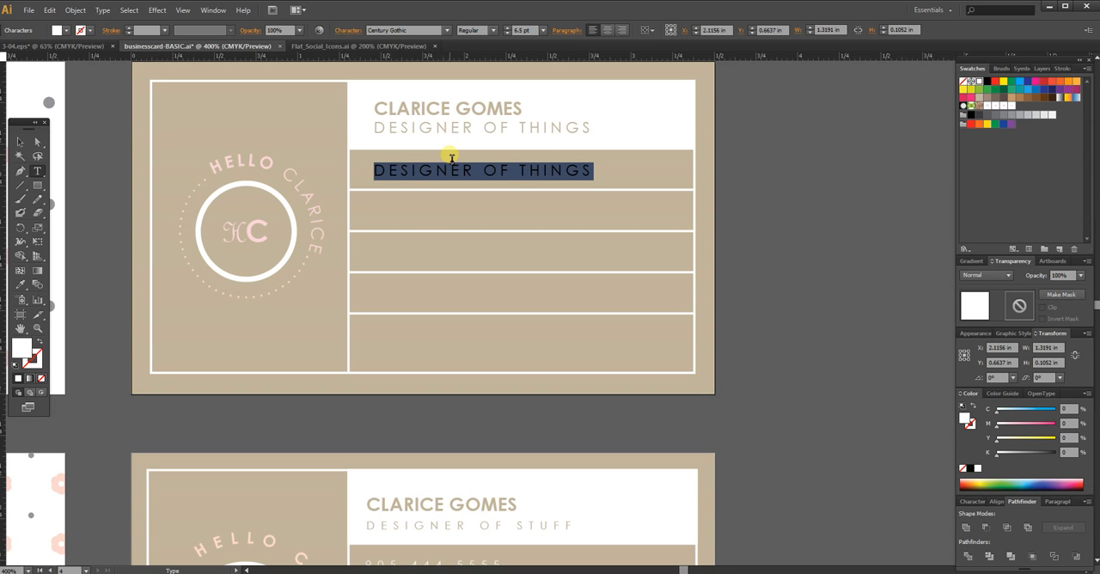
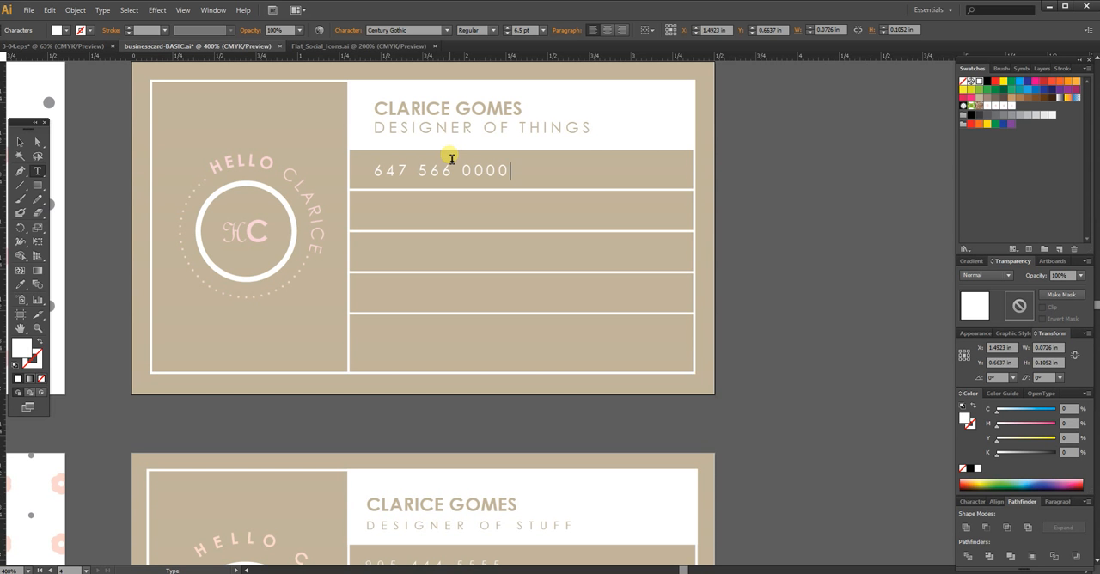
click(15, 144)
click(767, 205)
mouse_move(788, 290)
mouse_down()
mouse_move(789, 224)
mouse_move(785, 285)
mouse_up()
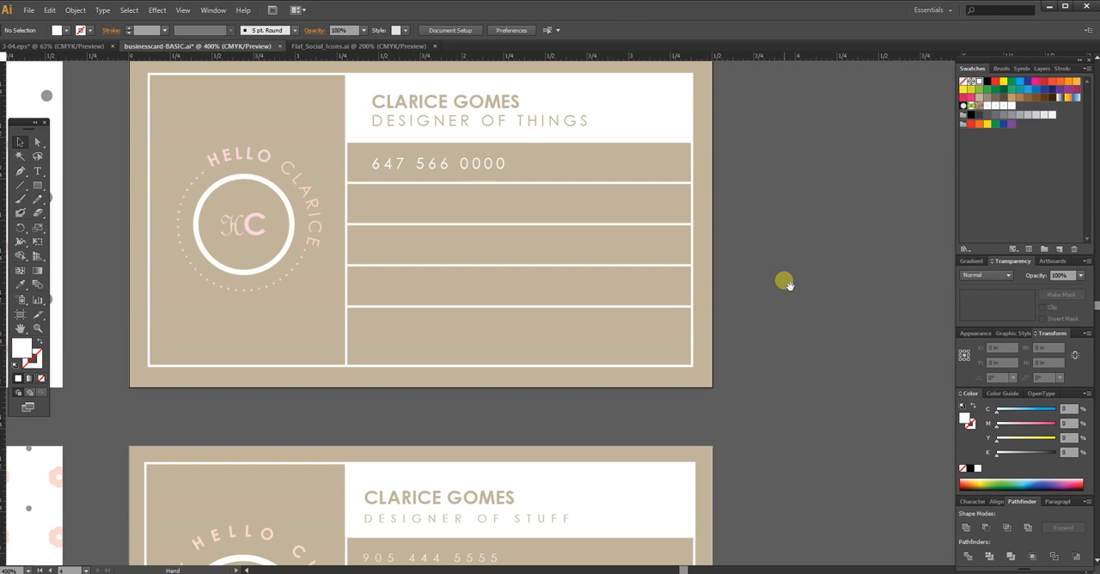
click(432, 167)
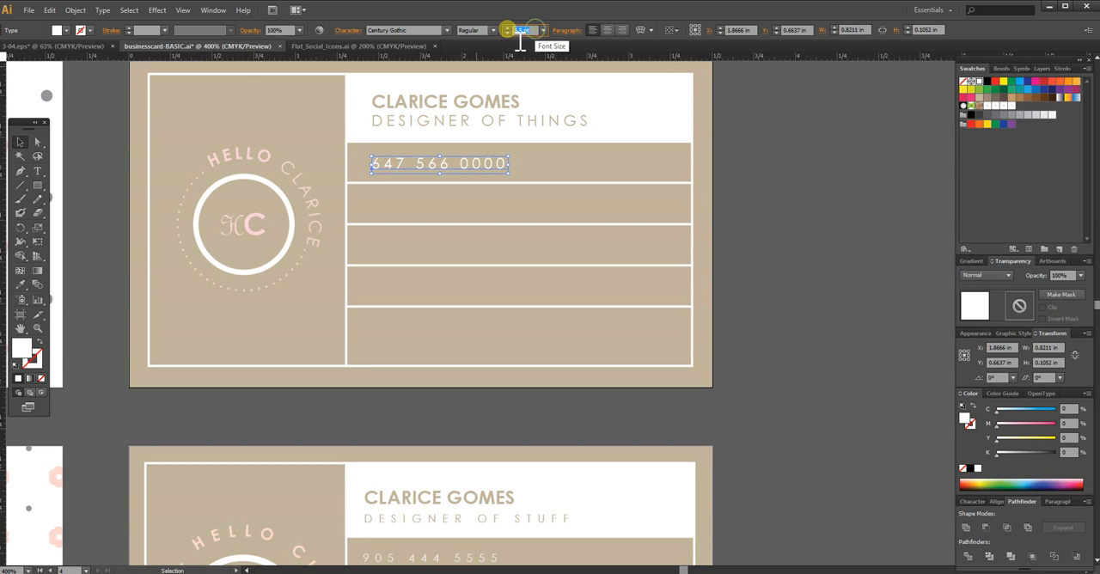
click(756, 221)
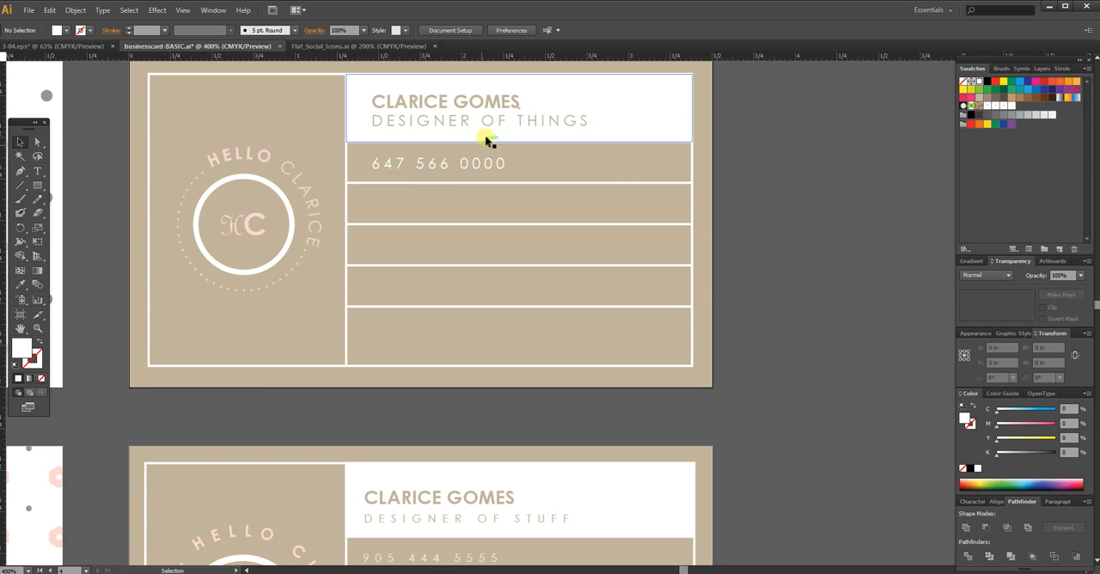
Step: Duplicate the phone number text straight down into the second and third contact rows
click(470, 168)
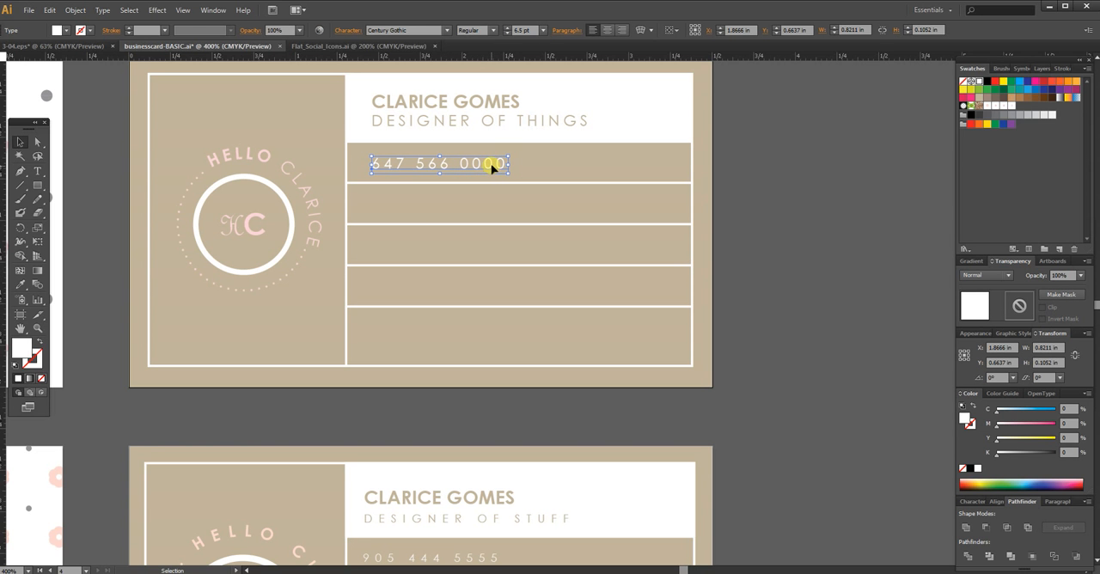
drag(494, 164, 485, 242)
scroll(771, 275, down, 5)
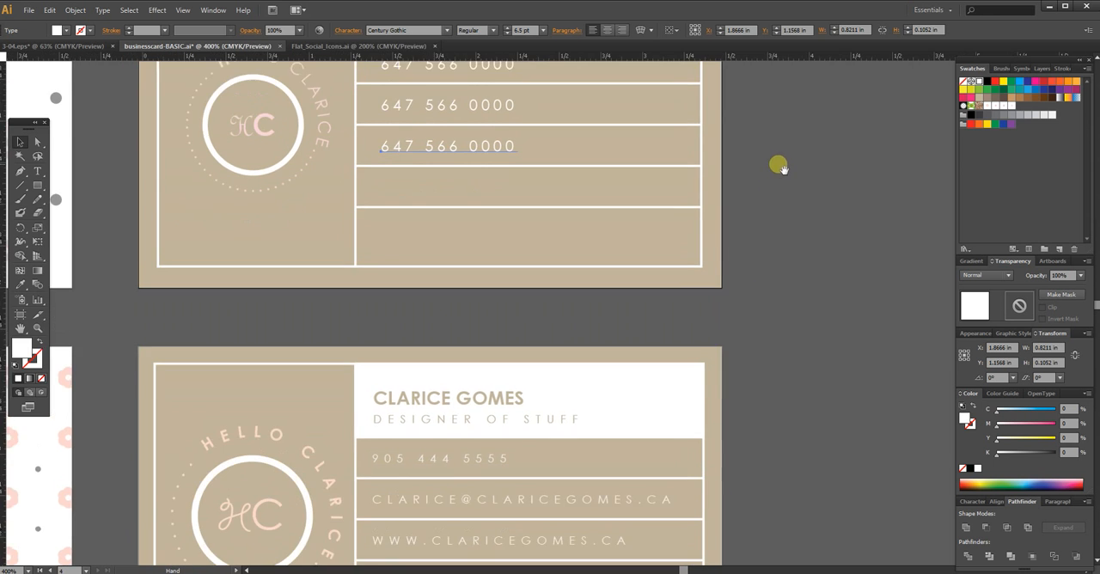
Step: Replace the text in the second contact row with the cardholder's e-mail address
drag(743, 244, 703, 340)
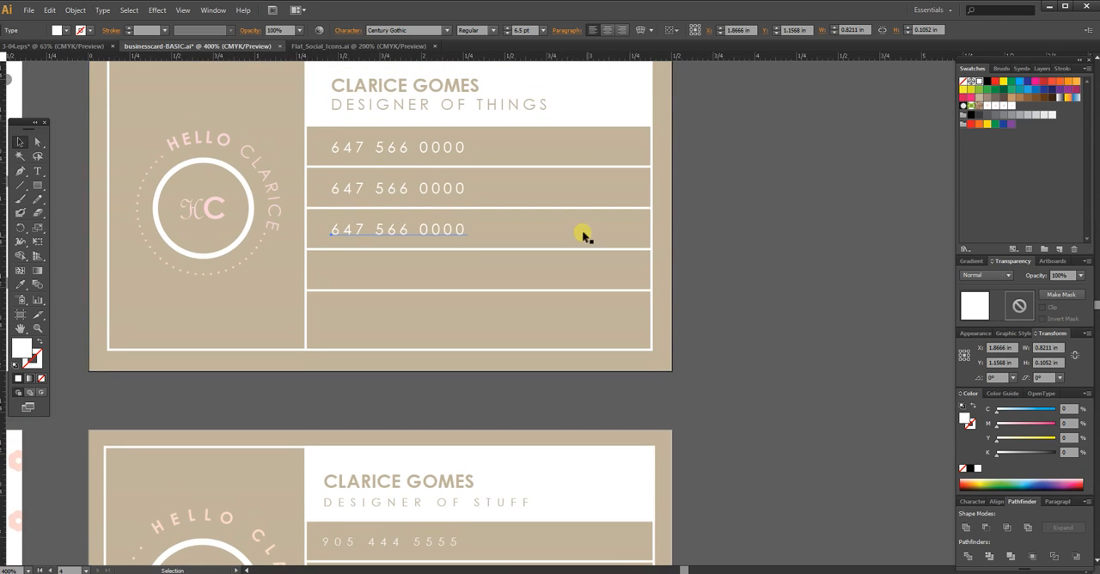
drag(710, 180, 697, 268)
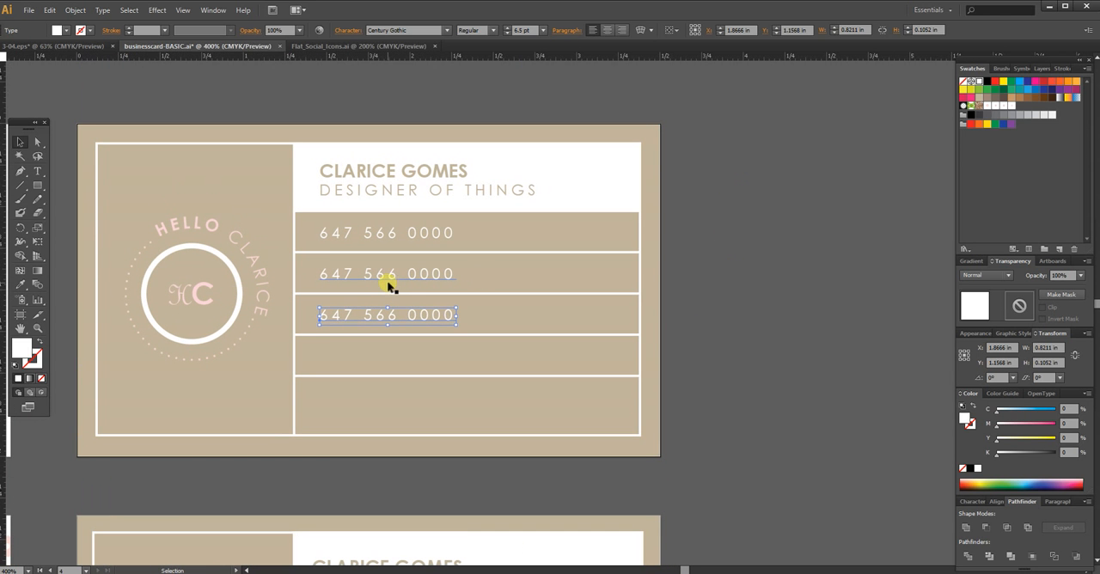
ctrl+click(408, 275)
key(ctrl+a)
text(CLARI)
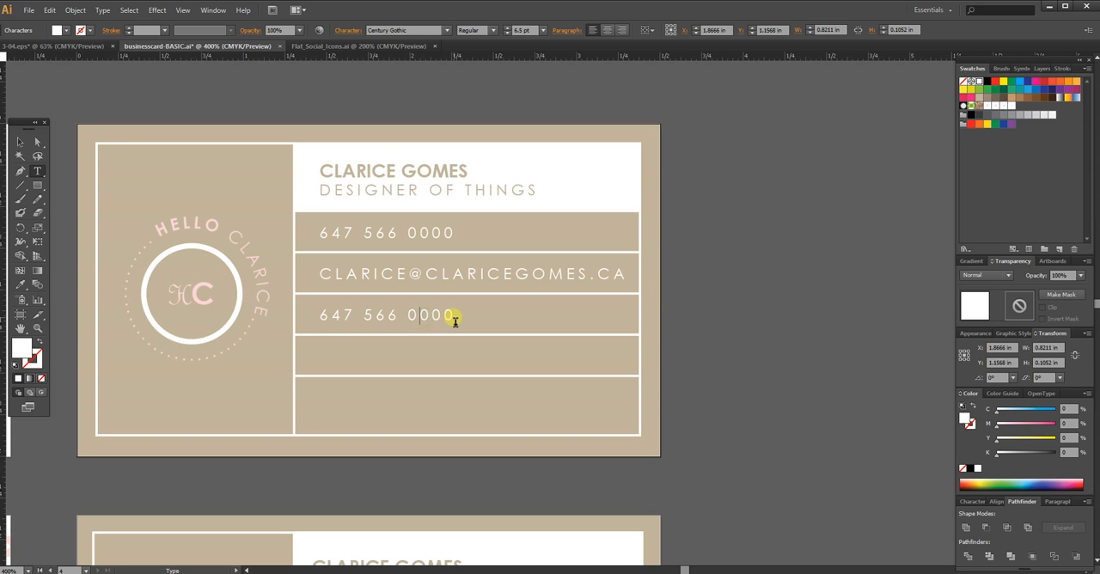
Step: Replace the text in the third contact row with the cardholder's website address, and deselect it
drag(451, 315, 233, 295)
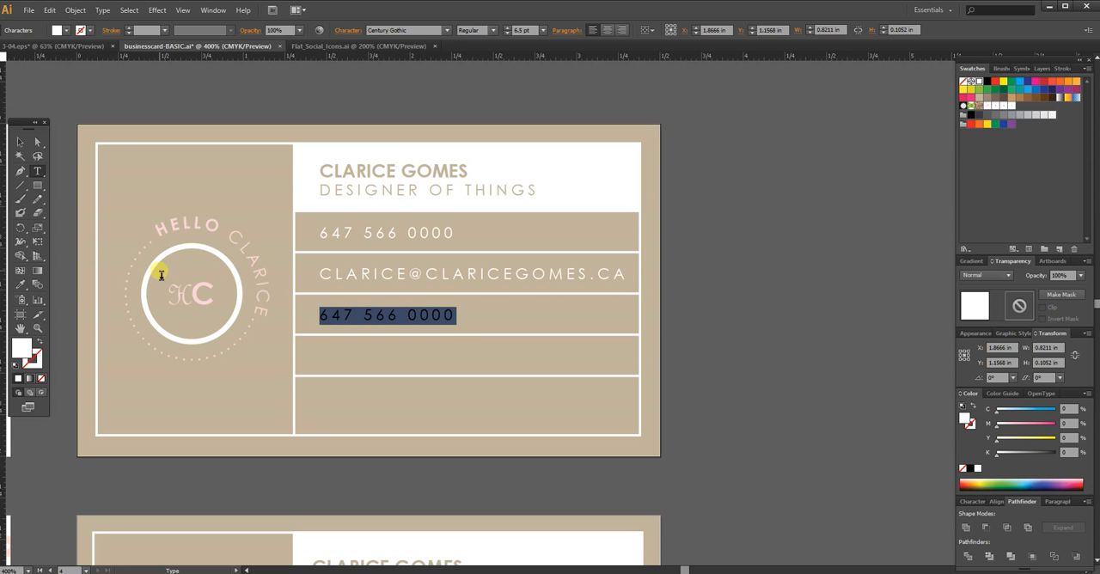
text(www.)
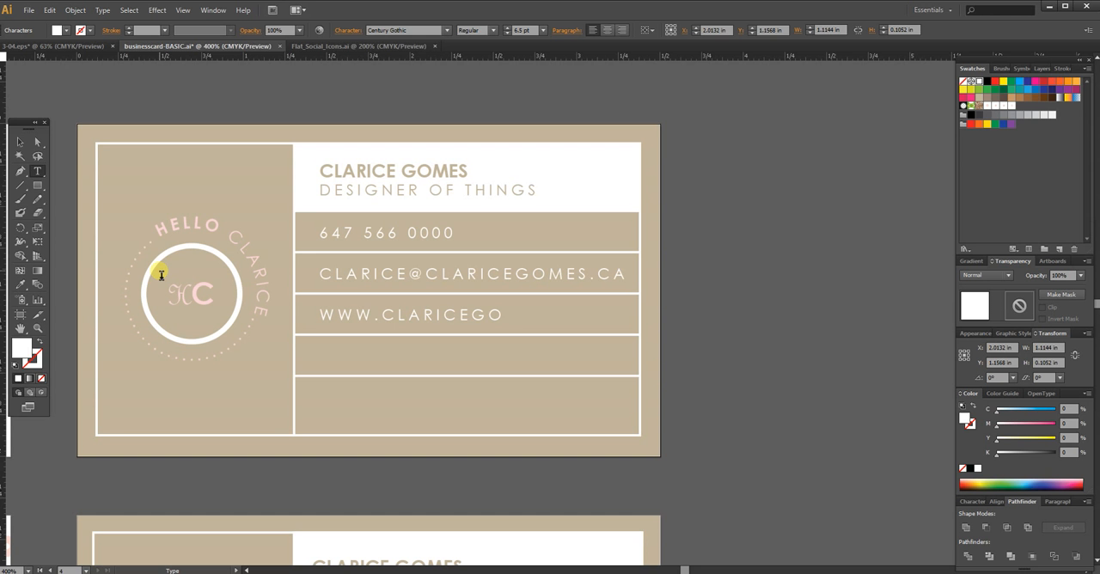
click(20, 141)
click(746, 342)
scroll(729, 344, down, 2)
scroll(727, 306, down, 5)
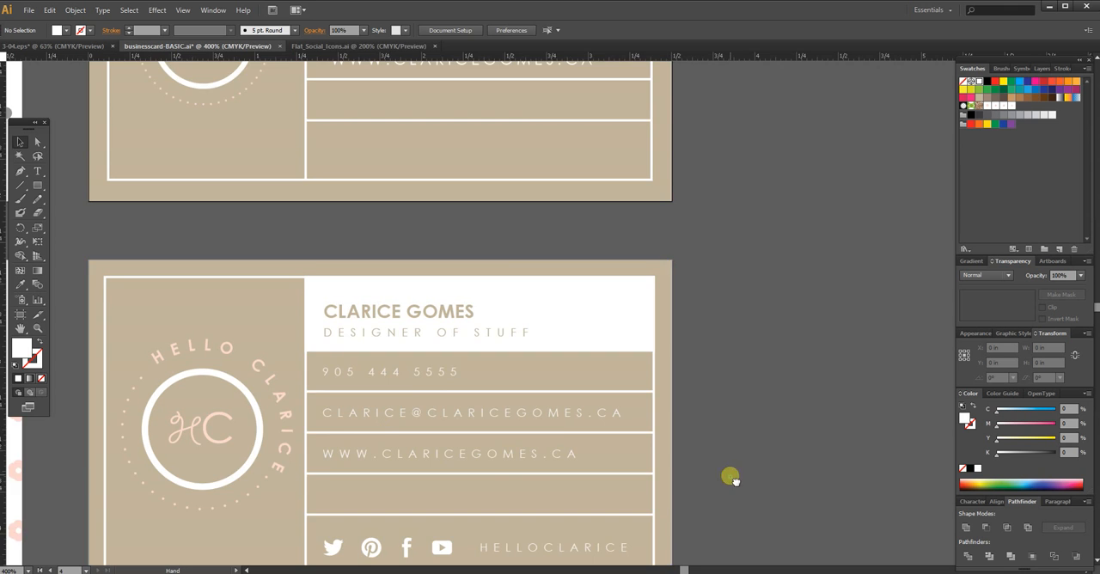
drag(739, 486, 723, 414)
key(a)
click(371, 475)
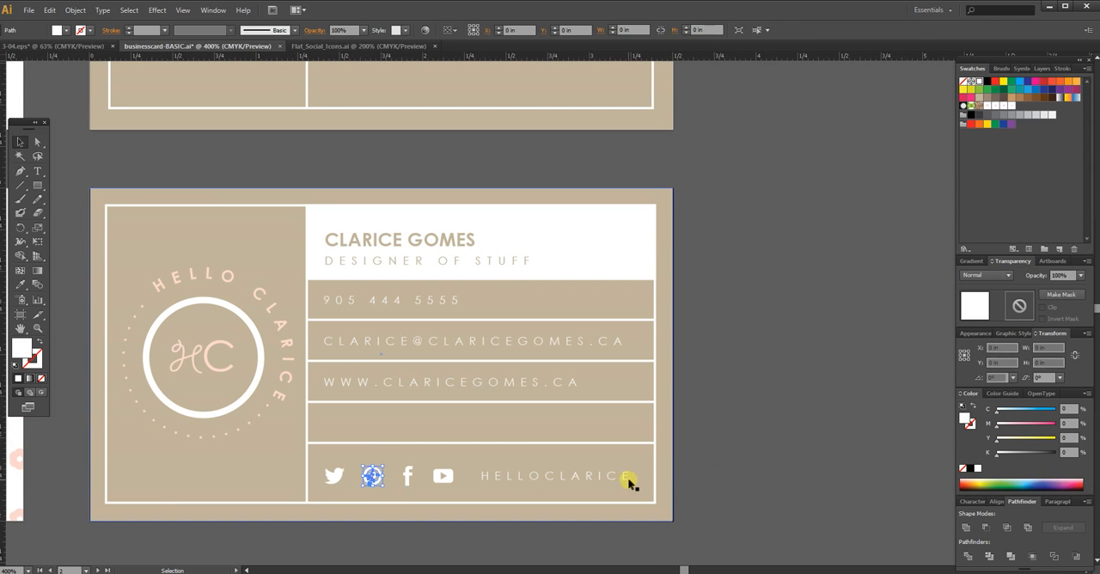
Step: Undo the most recent changes, and redo them to restore the website address in the third contact row
key(ctrl+z)
key(ctrl+z)
key(ctrl+z)
key(ctrl+z)
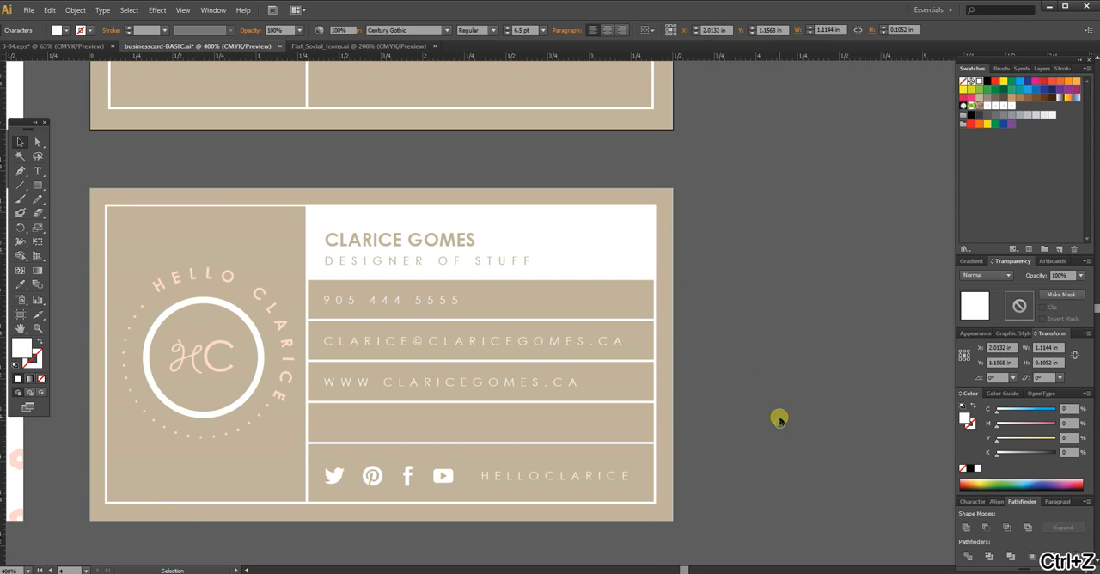
drag(771, 387, 784, 404)
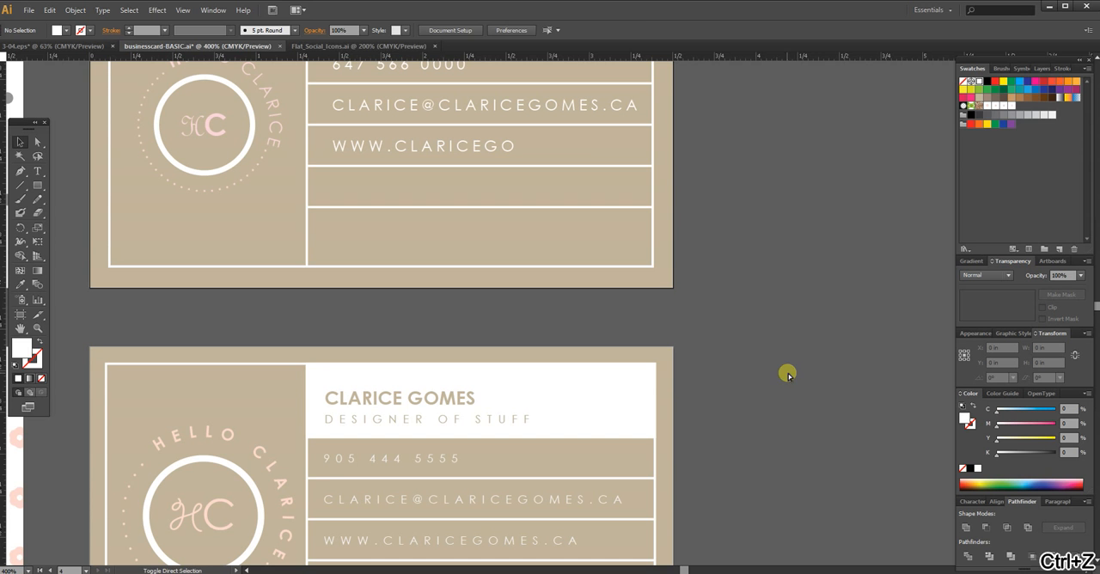
key(ctrl+shift+z)
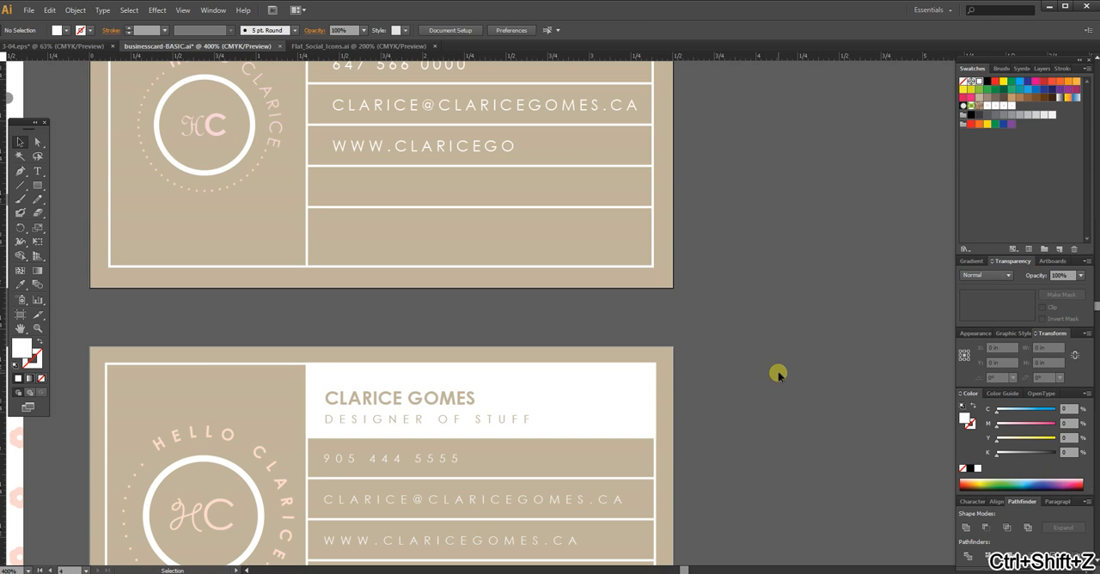
key(ctrl+shift+z)
click(766, 255)
drag(771, 378, 771, 269)
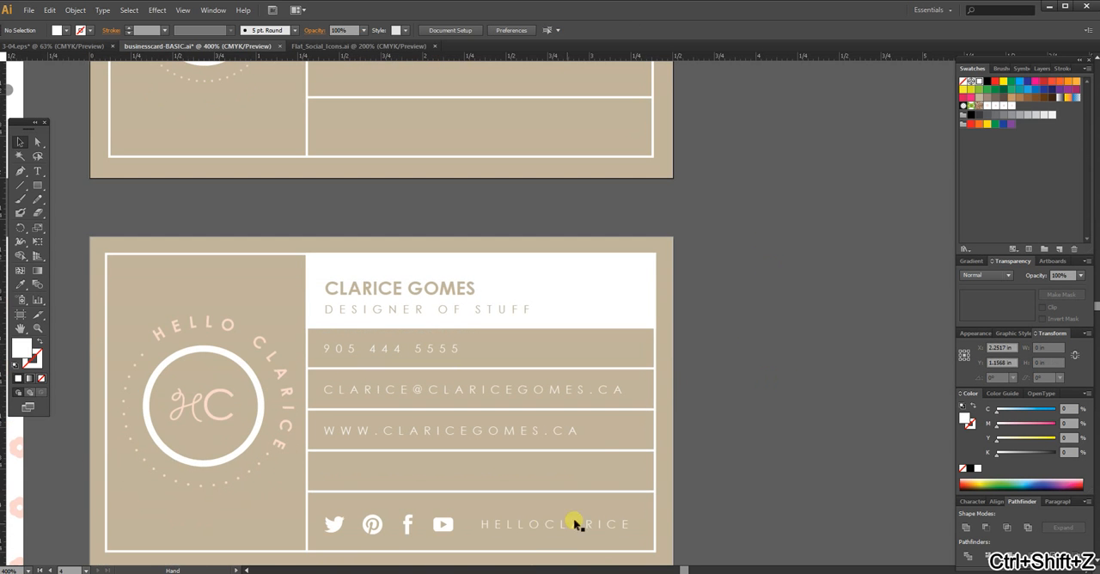
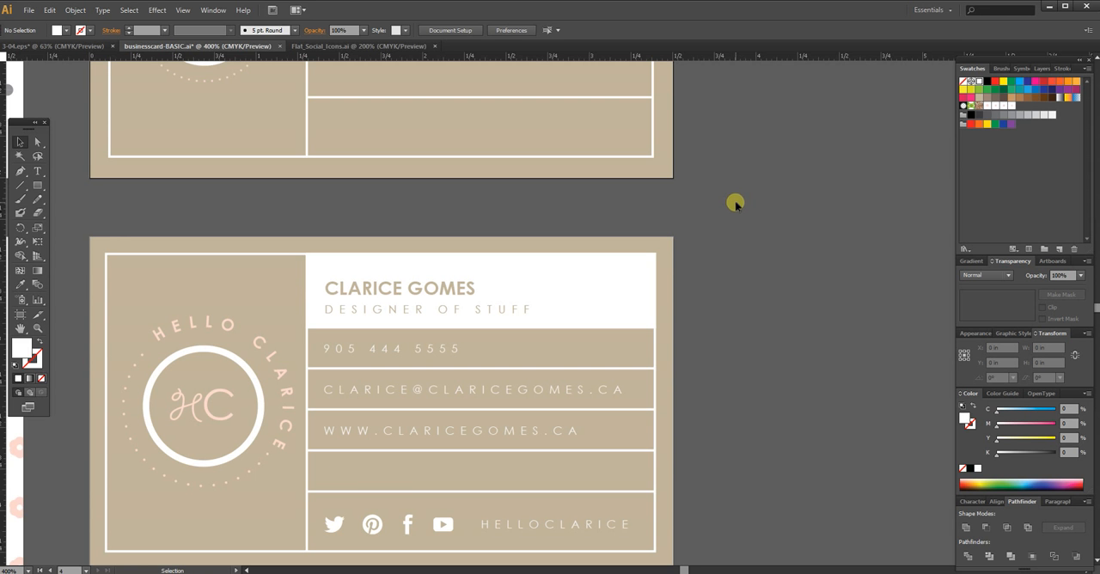
Step: Copy the five selected circular icons from Flat_Social_Icons.ai and paste them into the businesscard-BASIC.ai document
drag(739, 162, 756, 181)
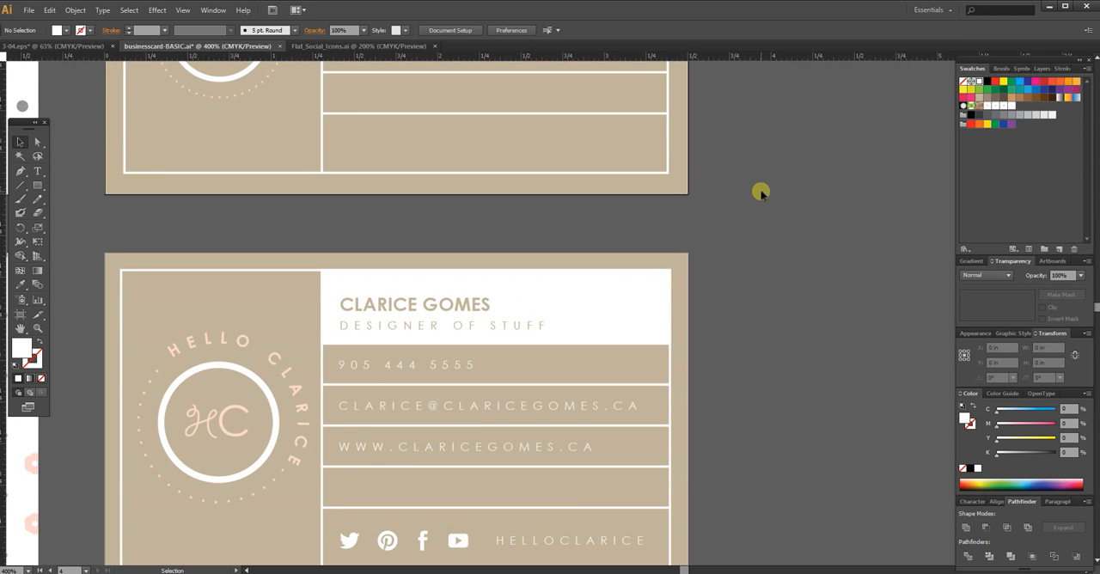
mouse_move(751, 272)
mouse_down()
mouse_move(748, 236)
mouse_move(744, 287)
mouse_up()
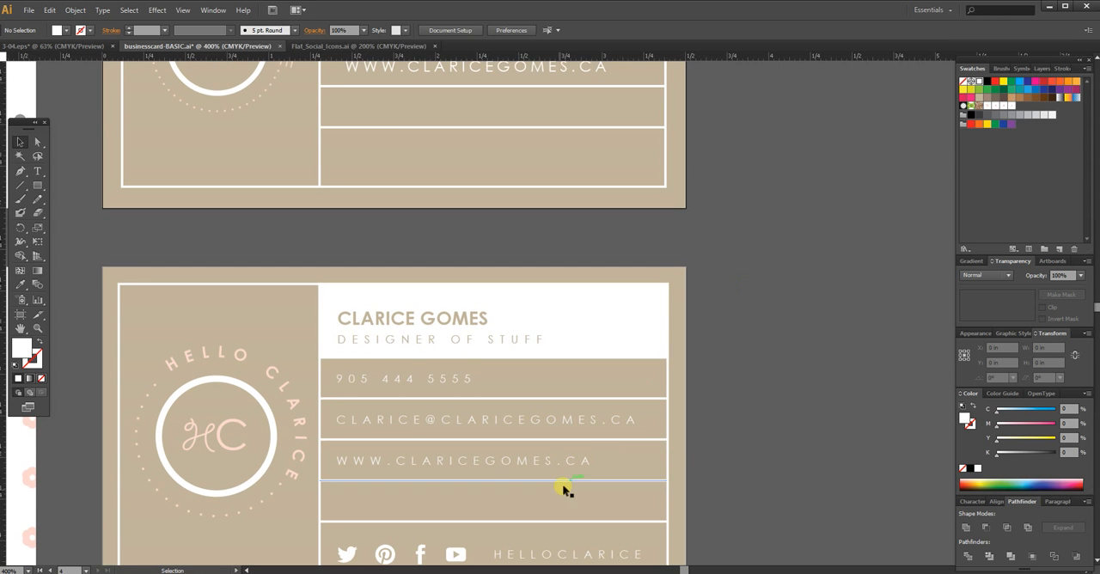
drag(737, 214, 736, 246)
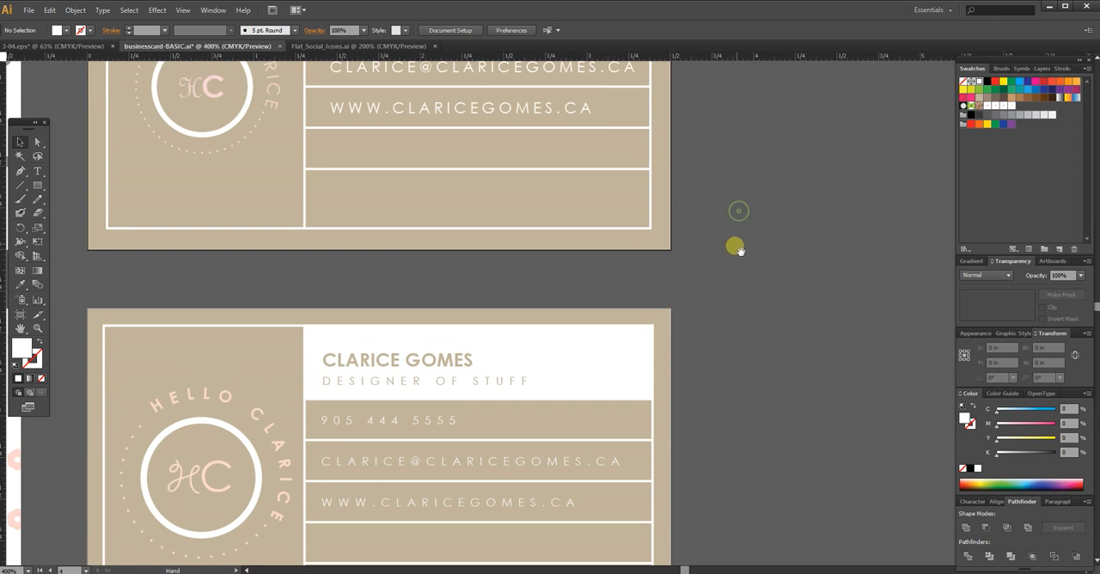
click(386, 46)
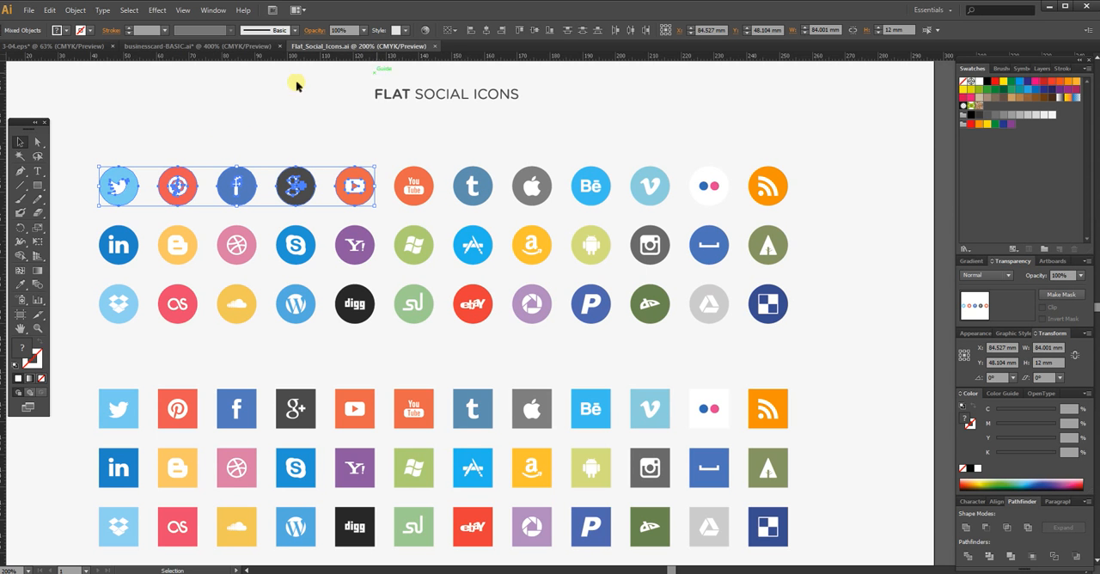
click(256, 46)
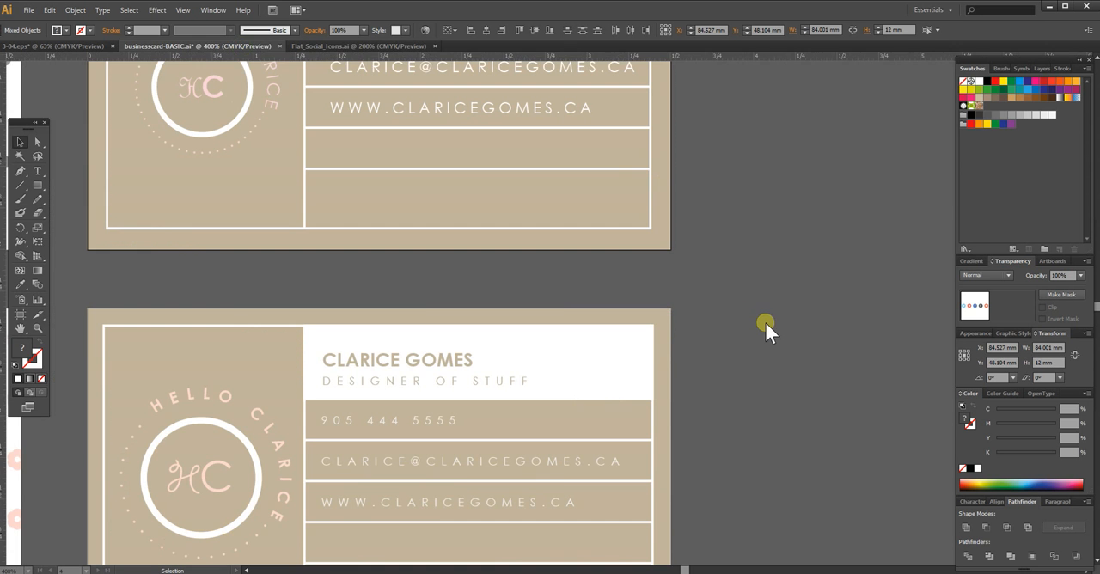
drag(762, 331, 785, 464)
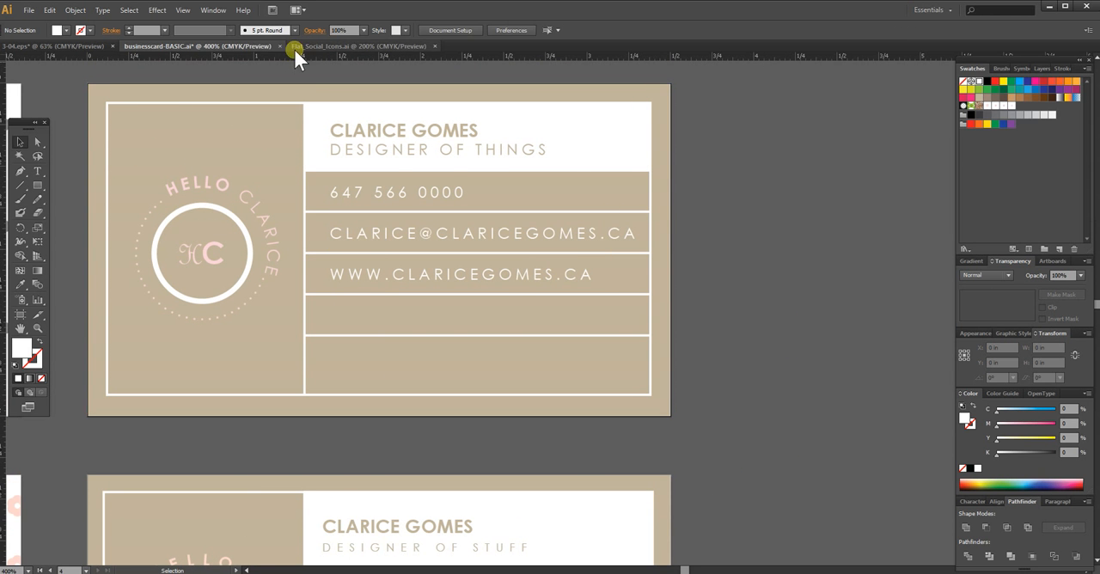
click(324, 47)
key(ctrl+c)
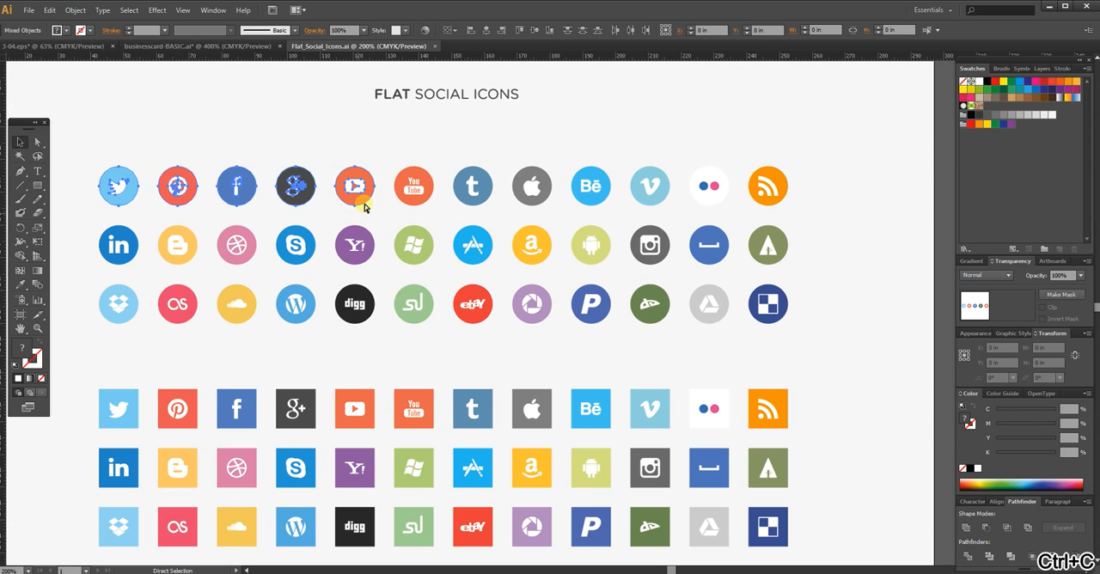
click(249, 47)
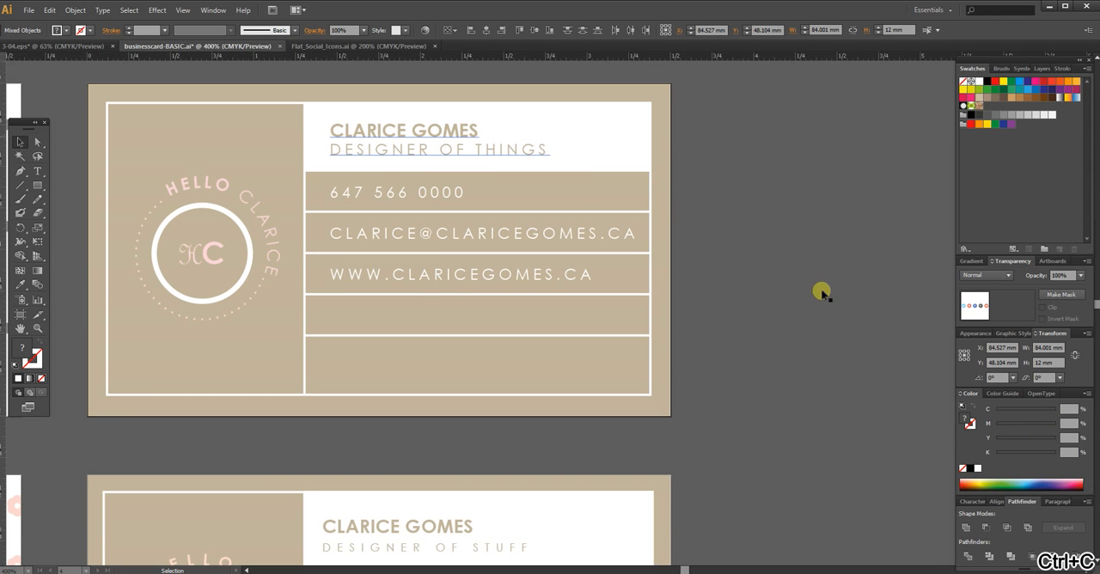
key(ctrl+v)
Step: Scale down the pasted social icons, place them in the bottom row of the upper tan card, and deselect them
drag(559, 346, 601, 422)
drag(855, 442, 633, 404)
drag(550, 391, 561, 372)
click(806, 380)
click(573, 390)
click(826, 401)
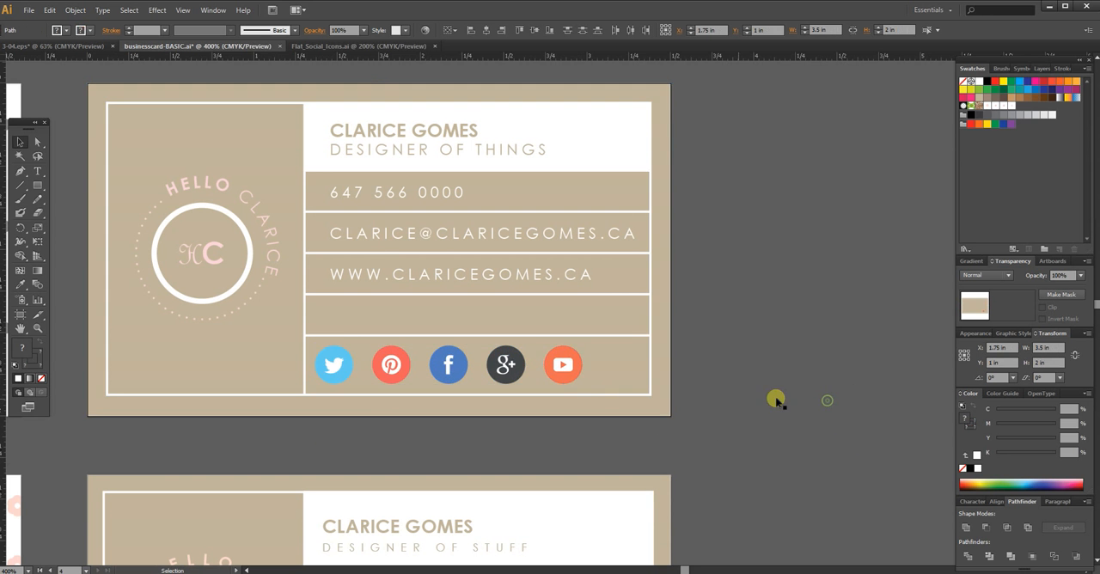
Step: Delete the coloured circles behind all five social icons, and delete the white Google+ symbol
click(573, 378)
key(Delete)
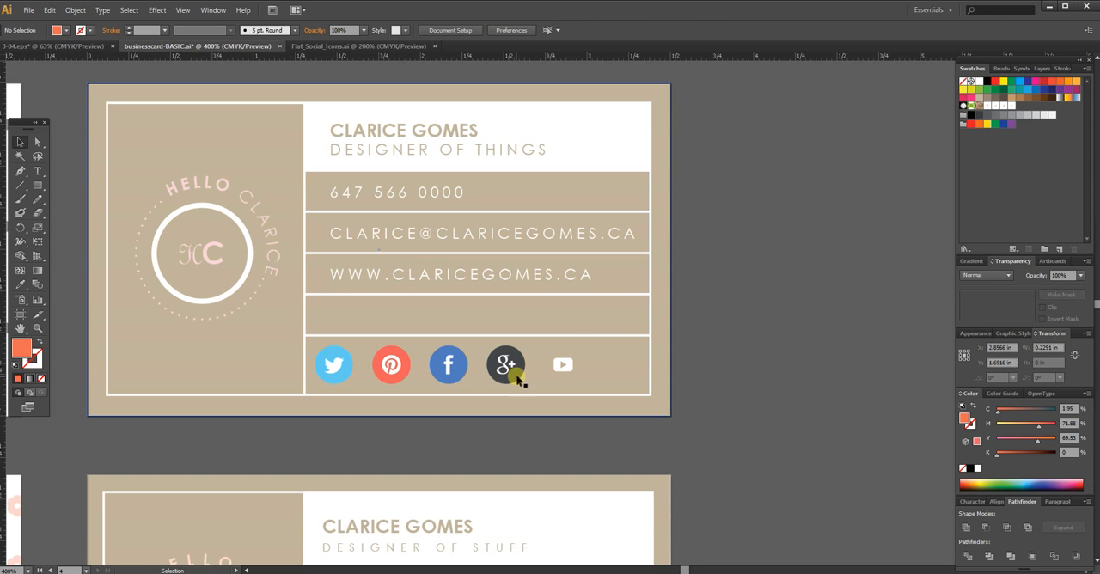
click(516, 376)
key(Delete)
click(449, 378)
key(Delete)
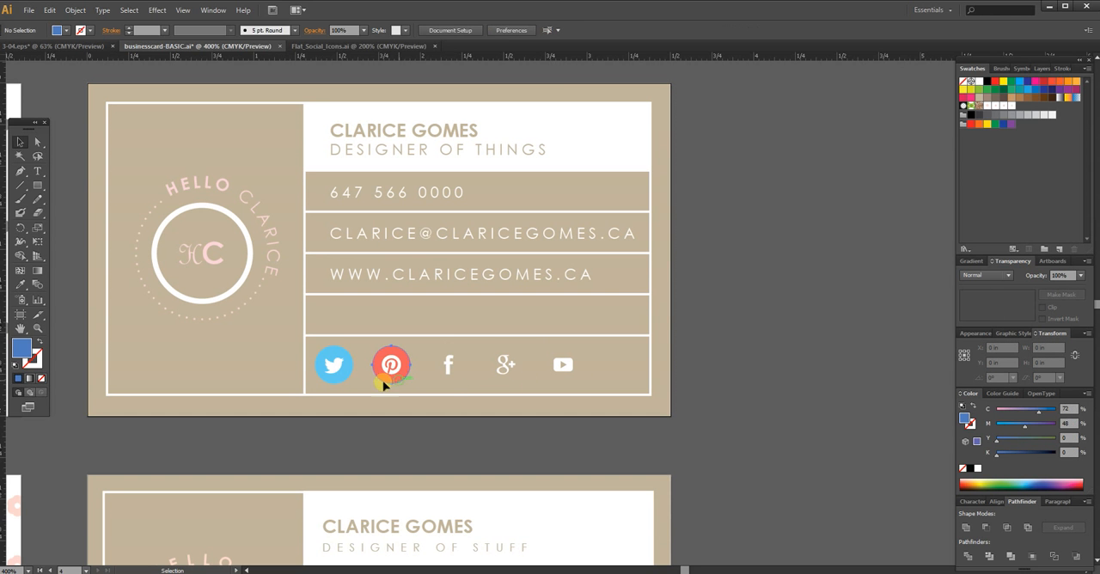
click(384, 383)
key(Delete)
click(343, 375)
key(Delete)
click(515, 377)
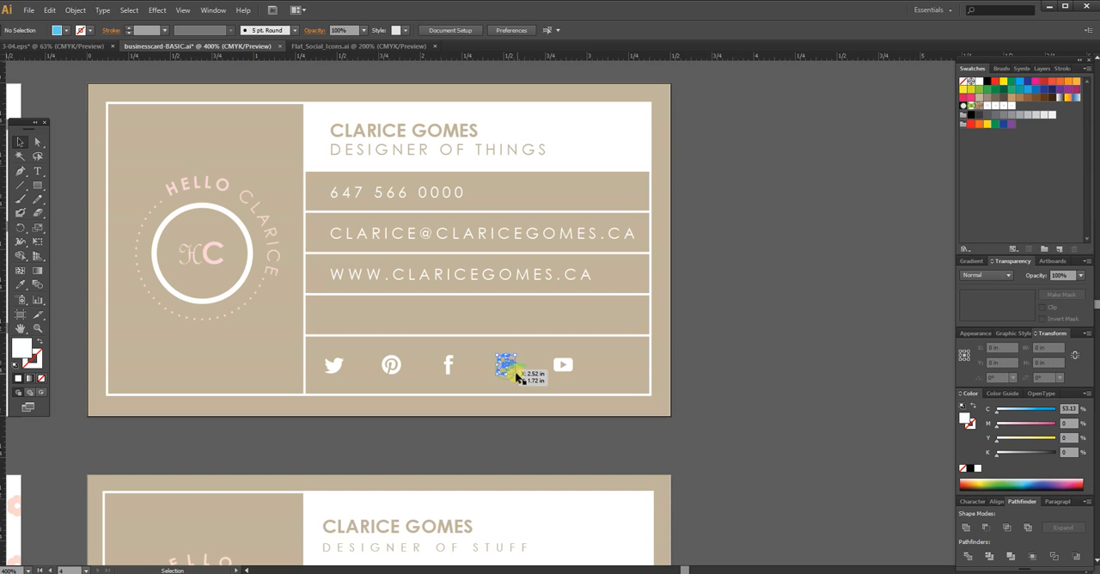
key(Delete)
Step: Shift the YouTube, Pinterest and Facebook icons left to close up the row beside the Twitter icon
click(566, 368)
key(shift+Left)
key(shift+Left)
key(shift+Left)
key(shift+Left)
click(393, 371)
key(shift+Left)
click(447, 369)
key(shift+Left)
key(shift+Left)
click(472, 368)
click(475, 371)
key(shift+Left)
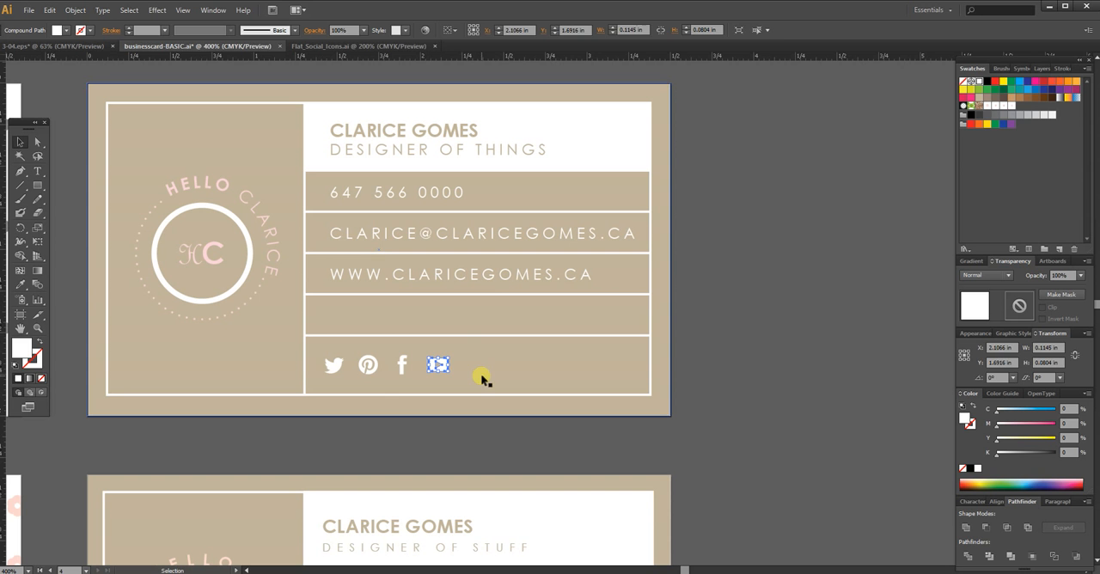
Step: Nudge the Facebook icon slightly left to even out the spacing between the social icons, and deselect everything
click(732, 354)
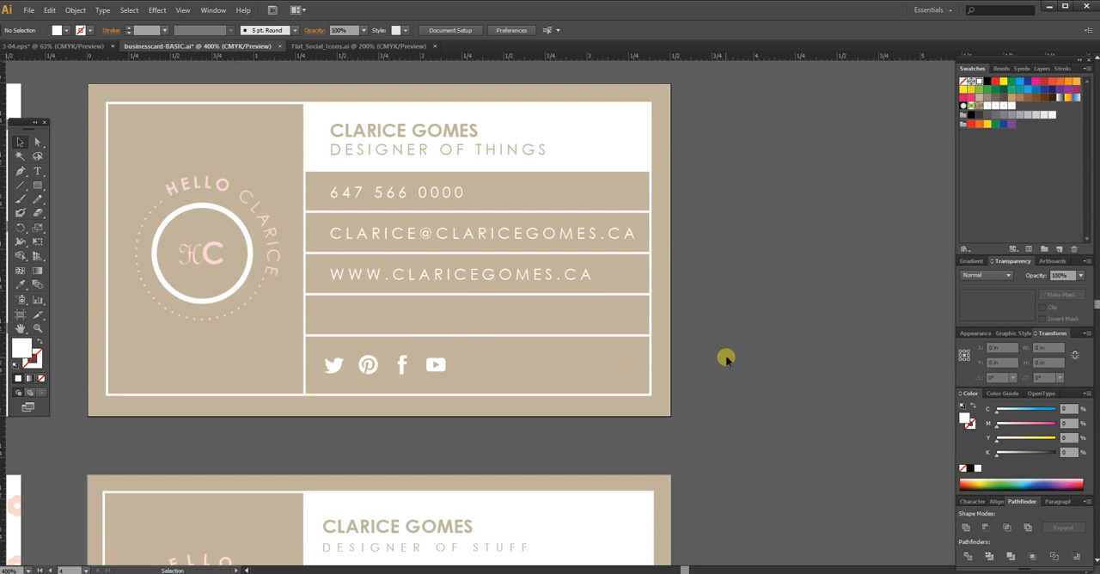
click(401, 369)
key(Left)
key(Left)
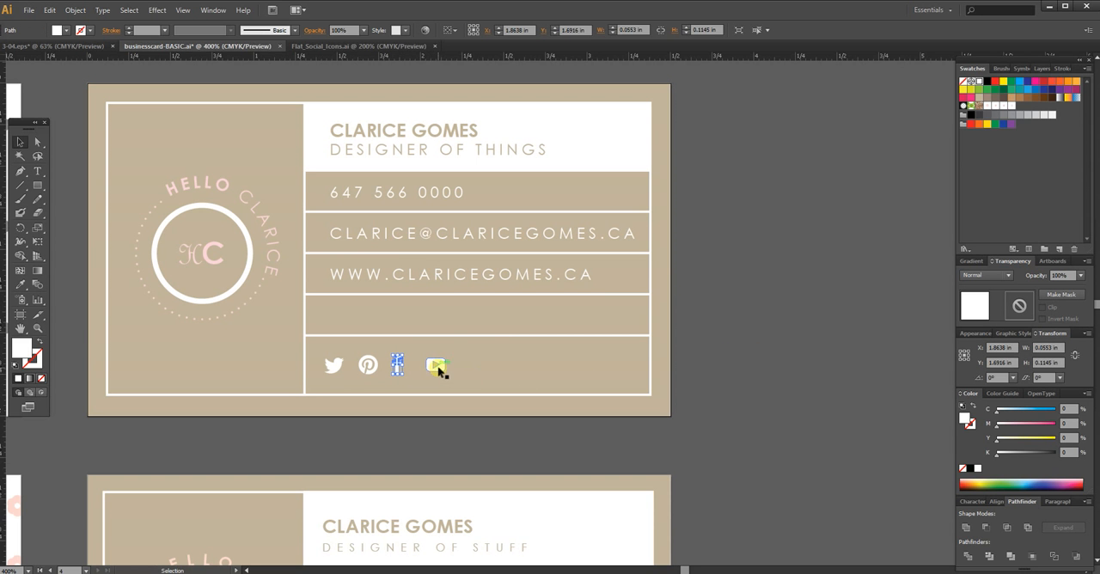
click(433, 368)
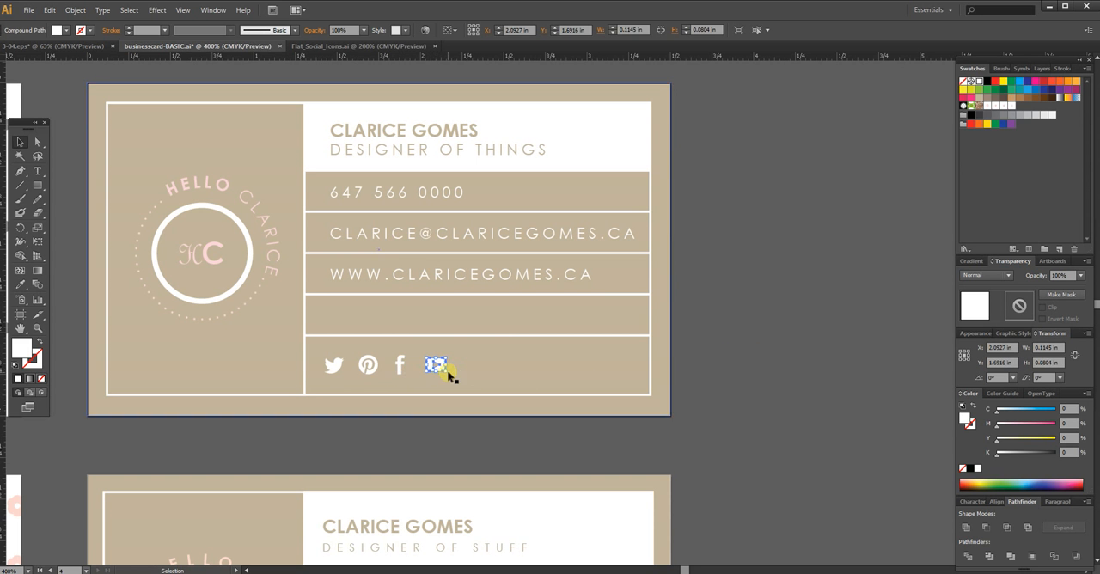
click(772, 366)
Step: Duplicate the website address text into the bottom row, placing the copy just after the YouTube icon
drag(729, 388, 694, 310)
drag(712, 387, 694, 411)
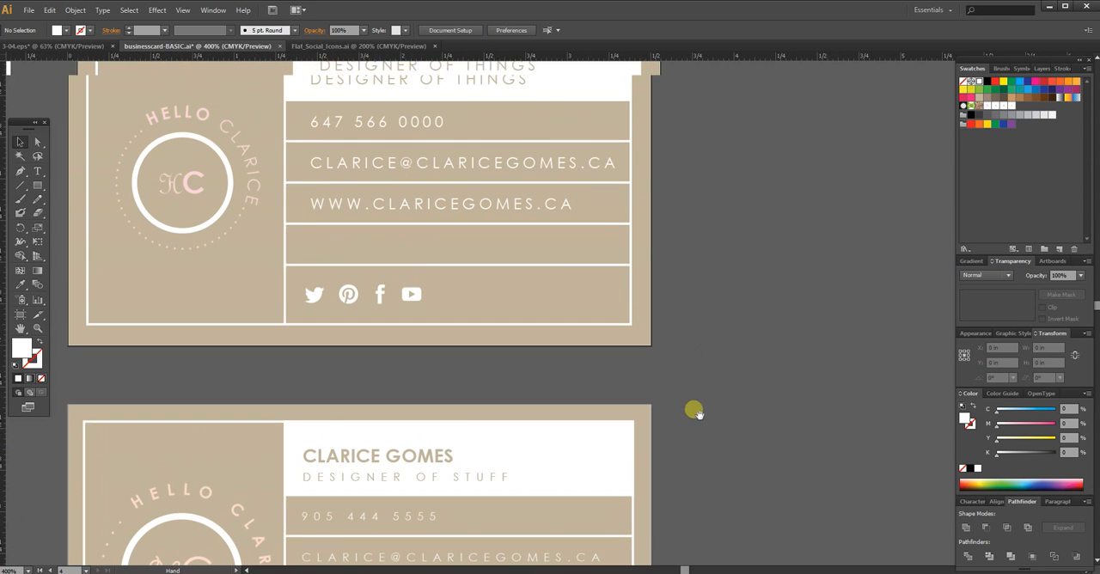
click(389, 211)
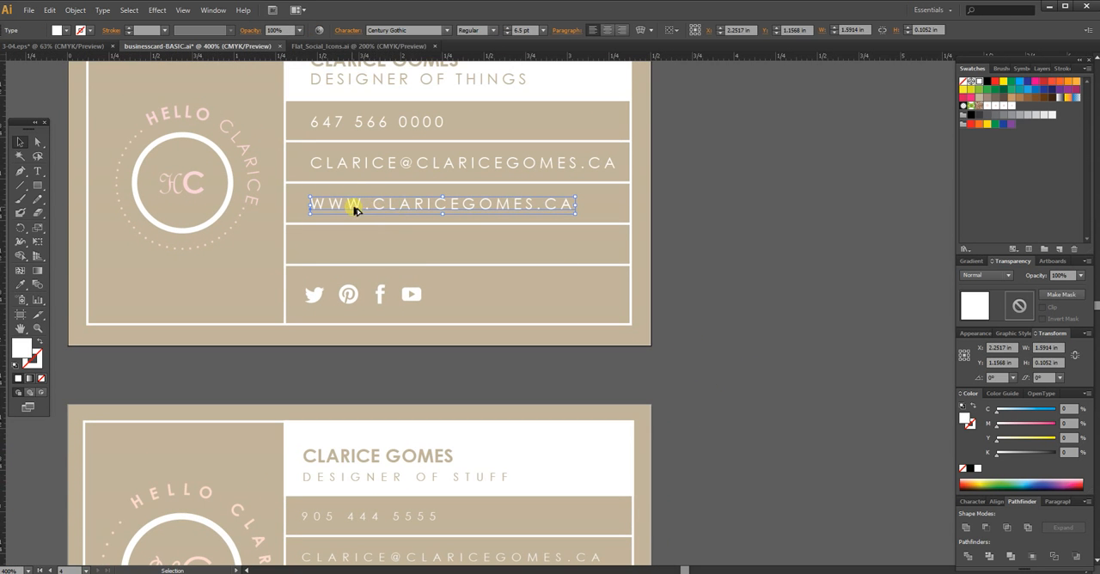
drag(464, 281, 348, 241)
Step: Replace the copied text with the cardholder's social media handle, move it right within the row, and deselect it
key(t)
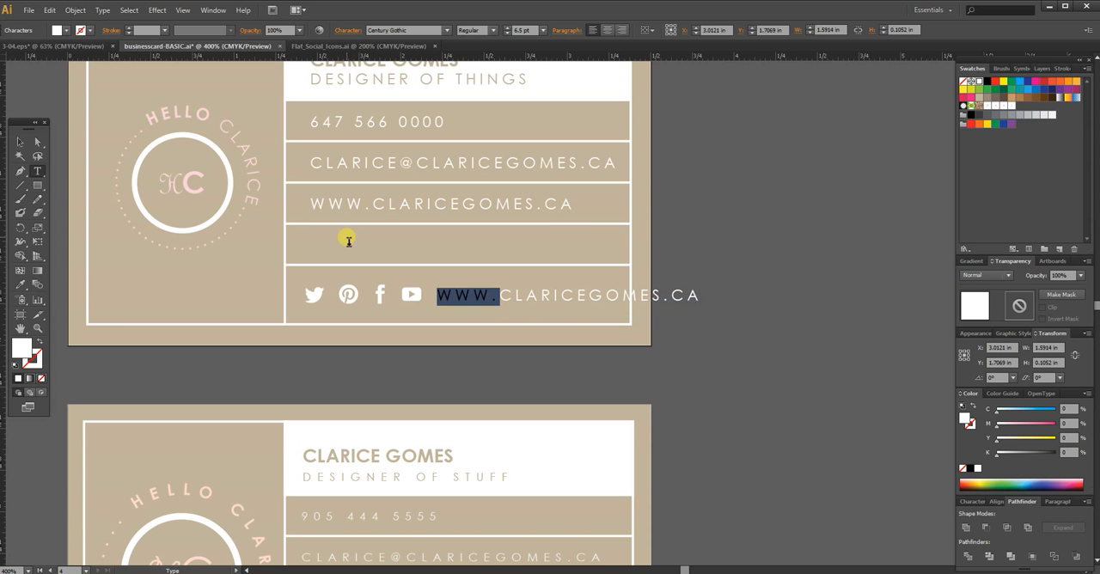
text(H)
text(ELLO)
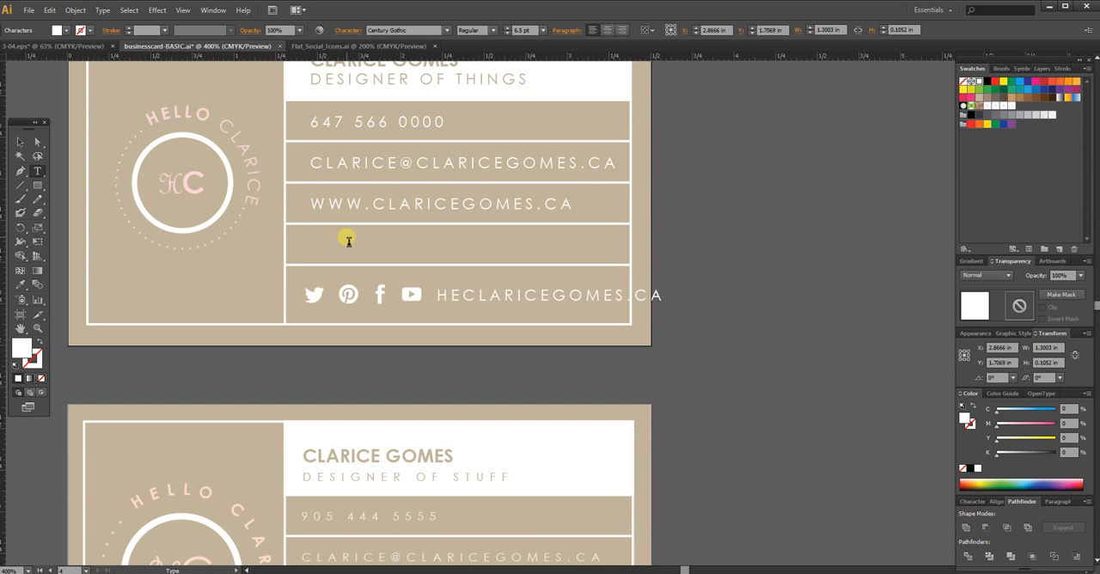
drag(584, 298, 742, 287)
key(BackSpace)
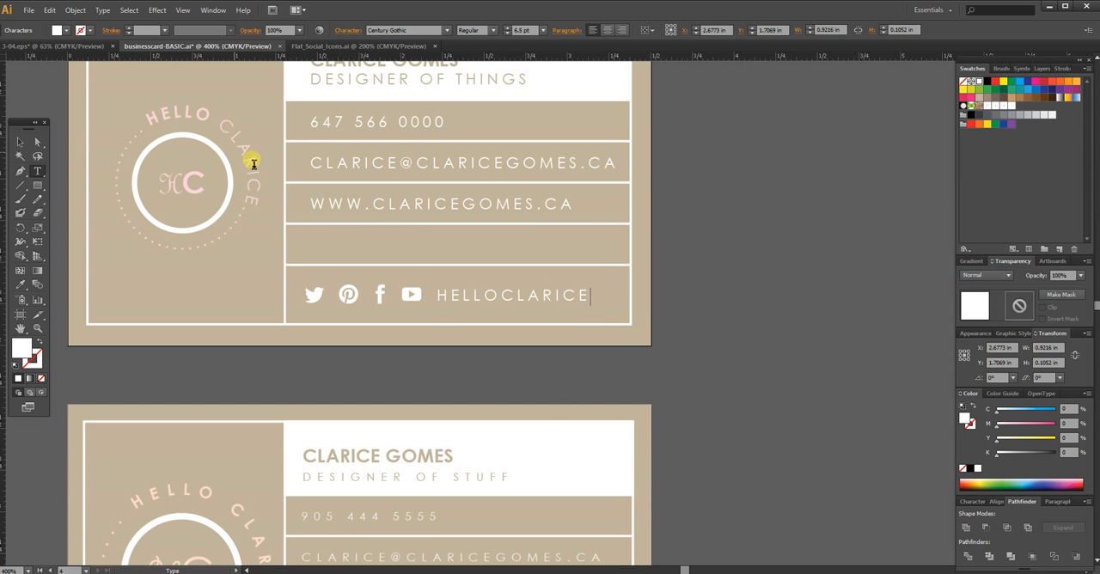
click(19, 142)
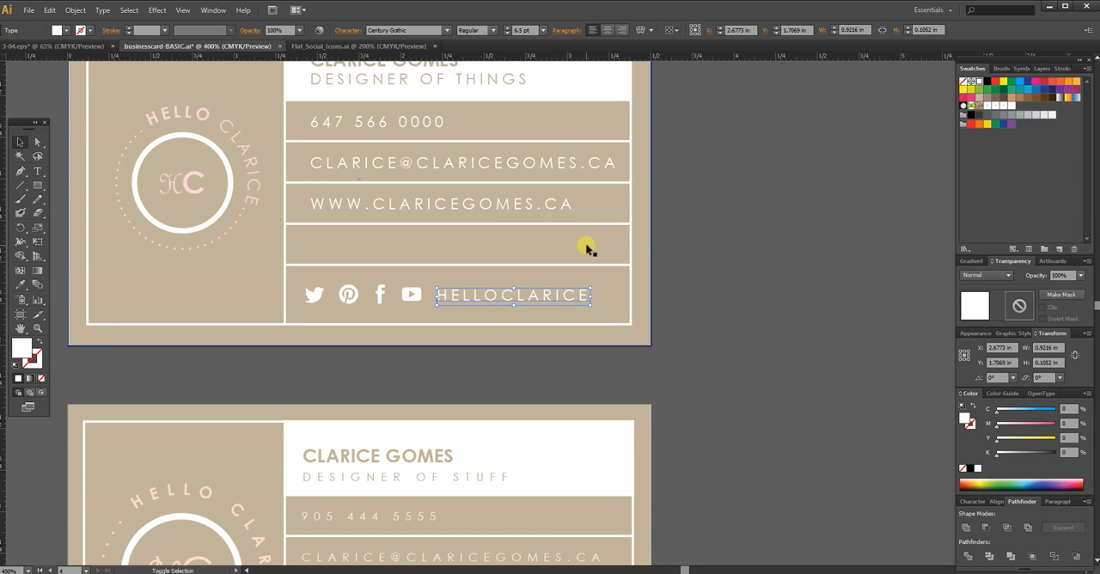
key(shift+Right)
click(694, 282)
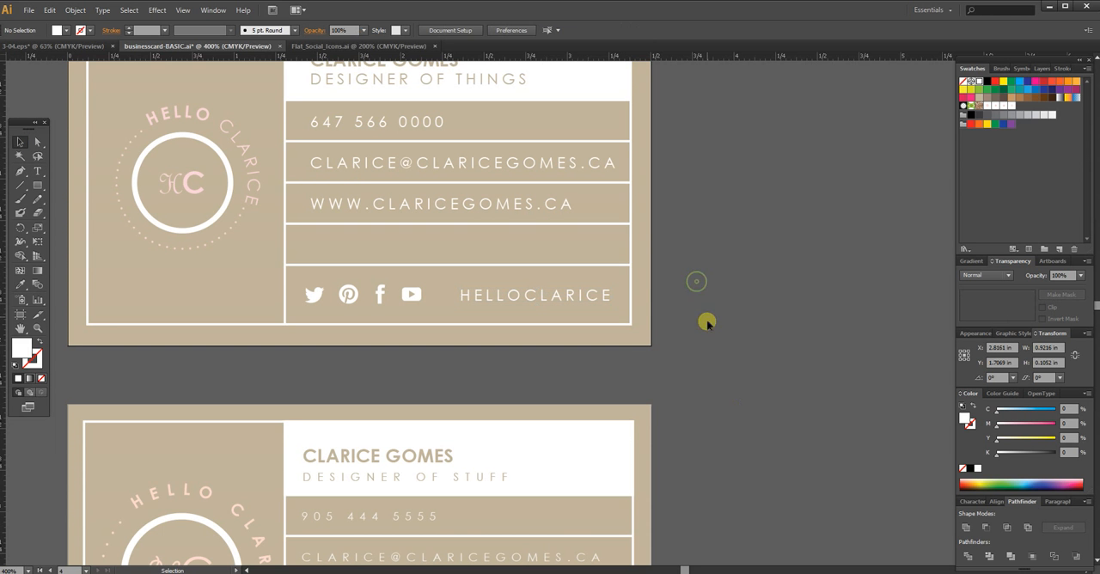
Step: Examine the front and back of the new card alongside the reference cards below
key(space)
drag(713, 436, 776, 462)
scroll(727, 336, down, 2)
drag(744, 341, 821, 465)
drag(669, 396, 714, 412)
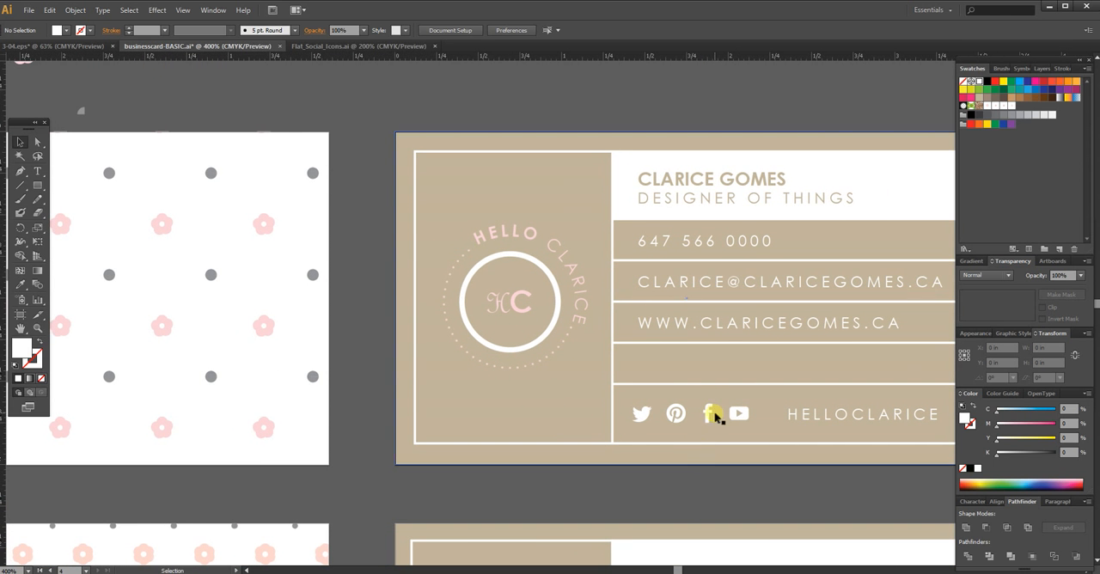
key(a)
key(ctrl+minus)
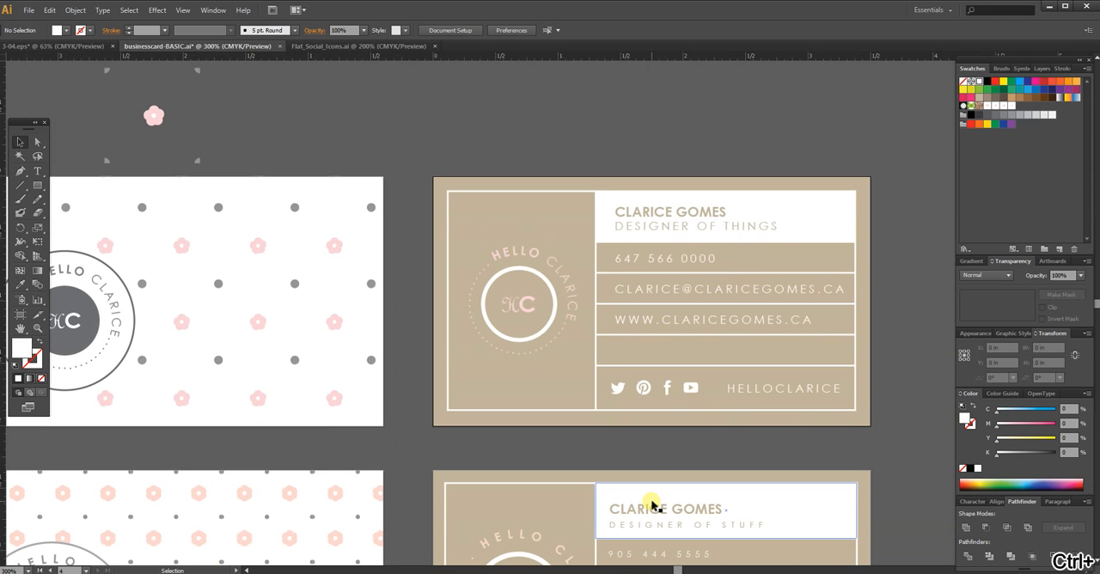
drag(437, 445, 534, 406)
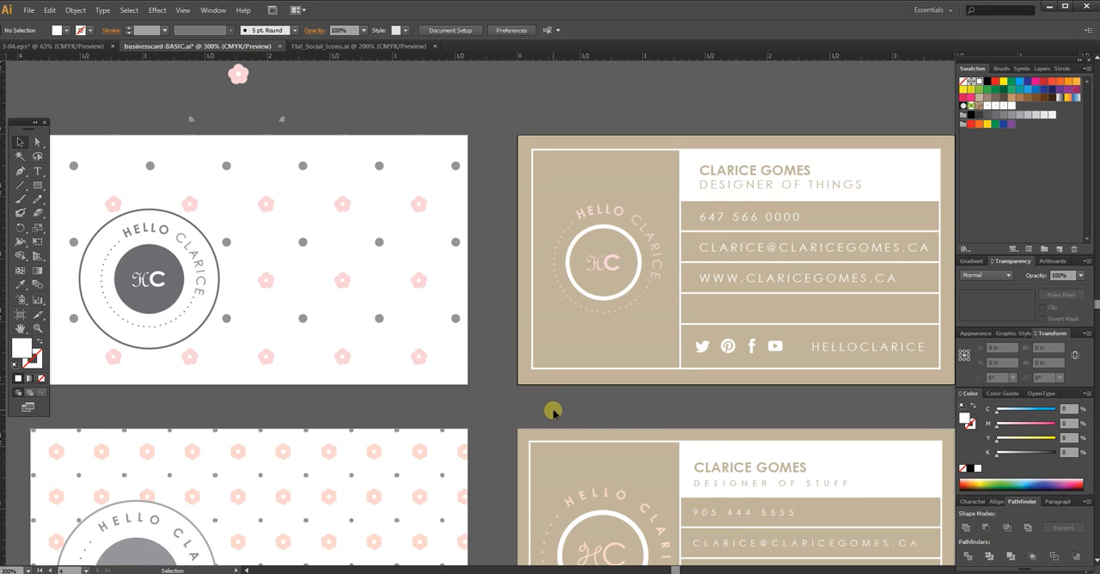
drag(594, 404, 492, 433)
Step: Extend the tan background of the card's back beyond the artboard on all four sides as bleed, and deselect it
click(433, 164)
drag(432, 164, 422, 152)
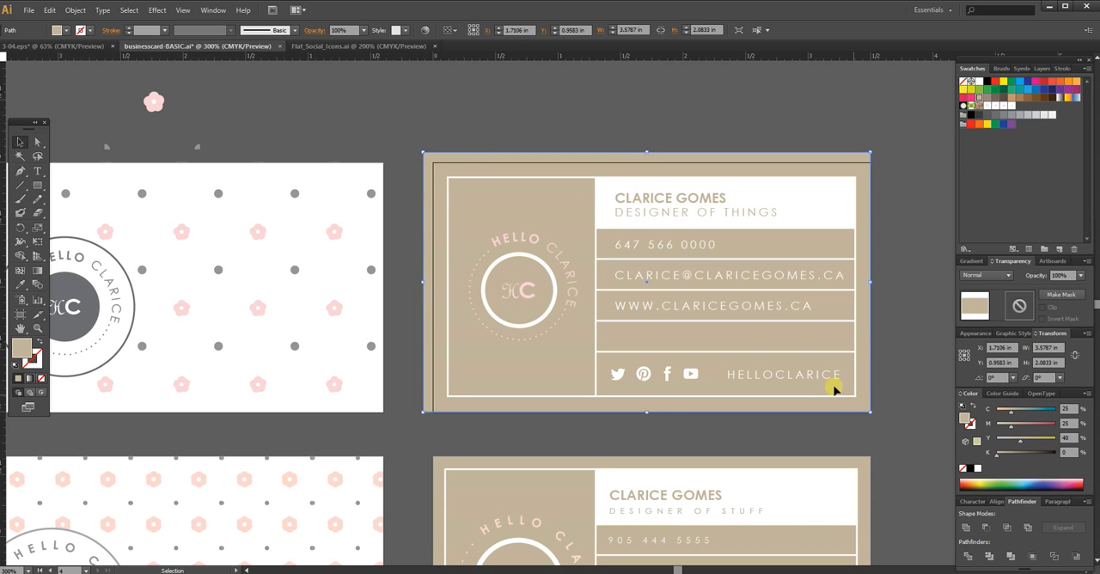
drag(869, 412, 879, 422)
click(484, 143)
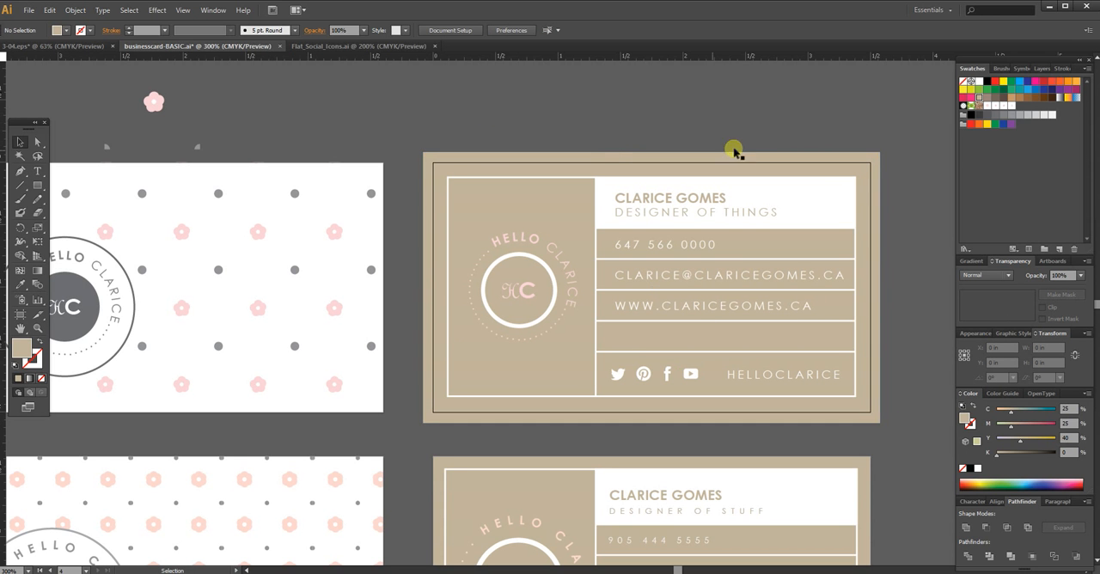
Step: Extend the patterned background of the card's front beyond the artboard on all four sides as bleed
drag(383, 315, 618, 325)
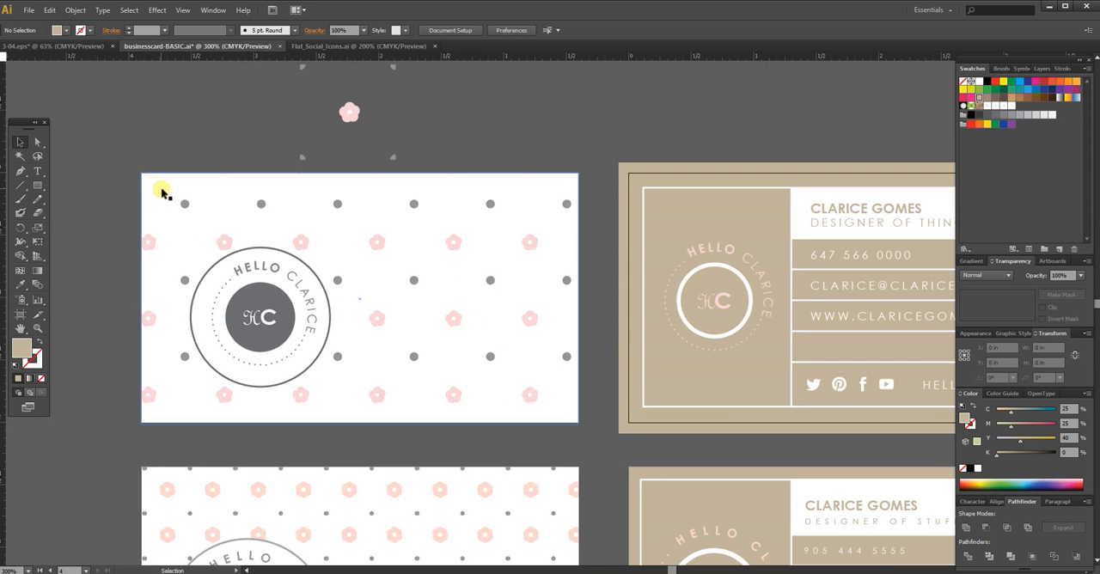
click(140, 176)
drag(140, 176, 132, 160)
drag(582, 424, 592, 434)
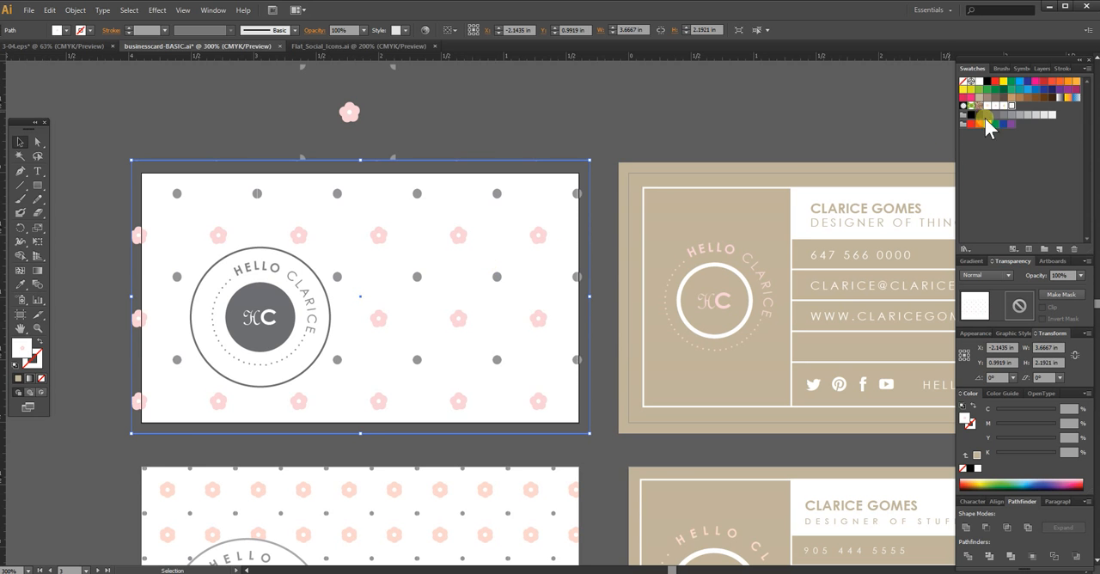
Step: Reapply the flower-and-dot pattern swatch to the front background and scale only the pattern uniformly to 80%, with Transform Objects off
click(1014, 106)
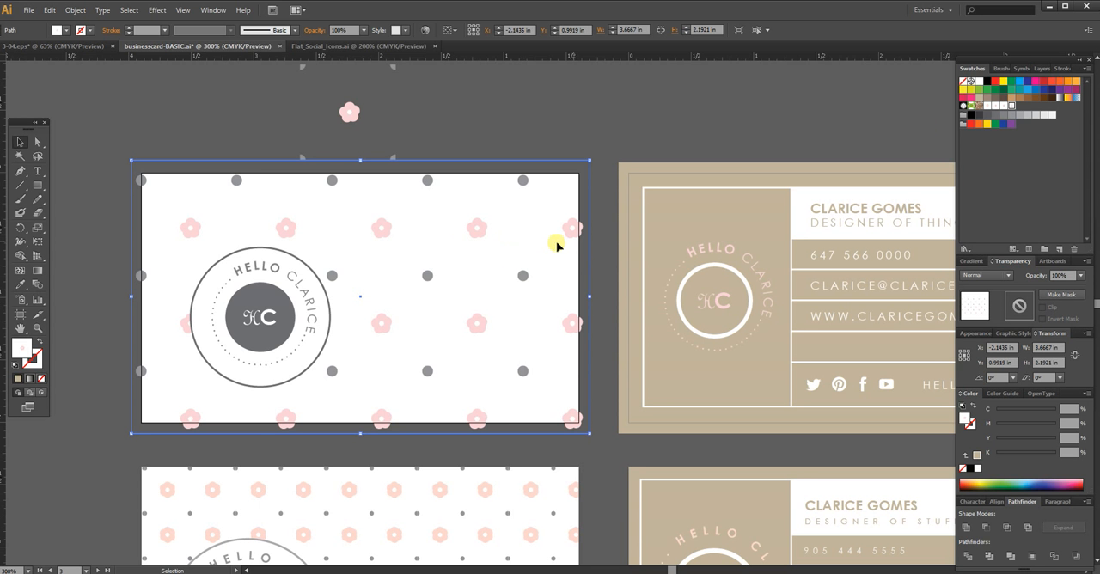
right_click(476, 285)
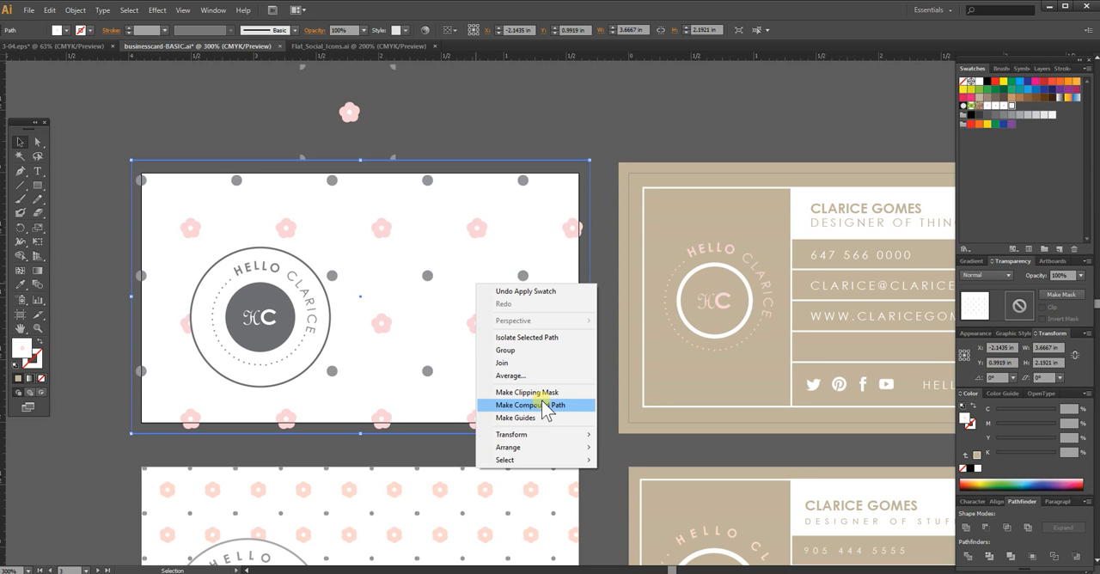
mouse_move(541, 435)
click(371, 489)
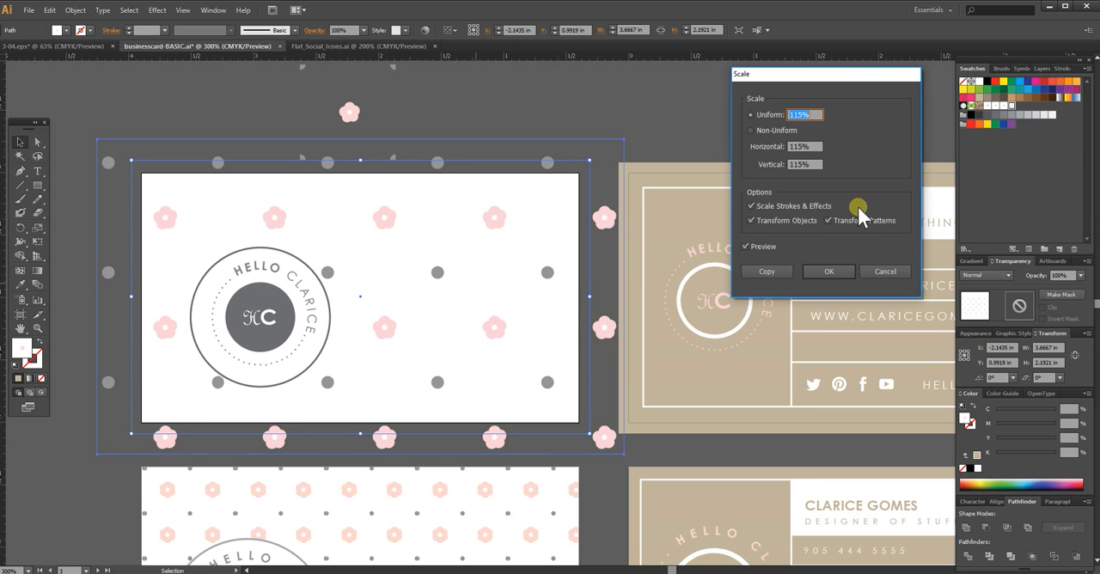
click(760, 222)
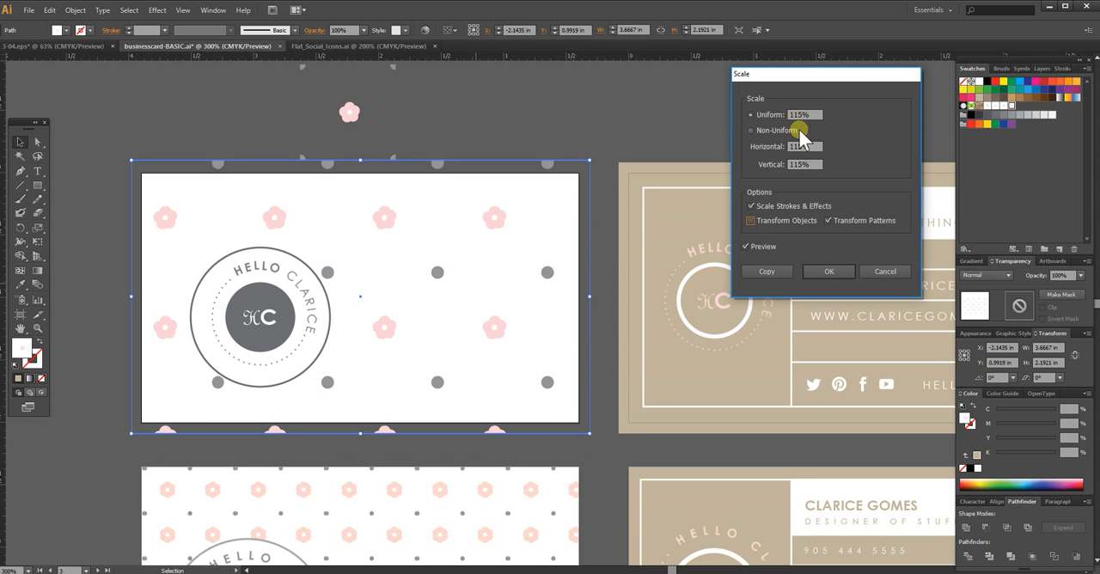
drag(815, 115, 781, 120)
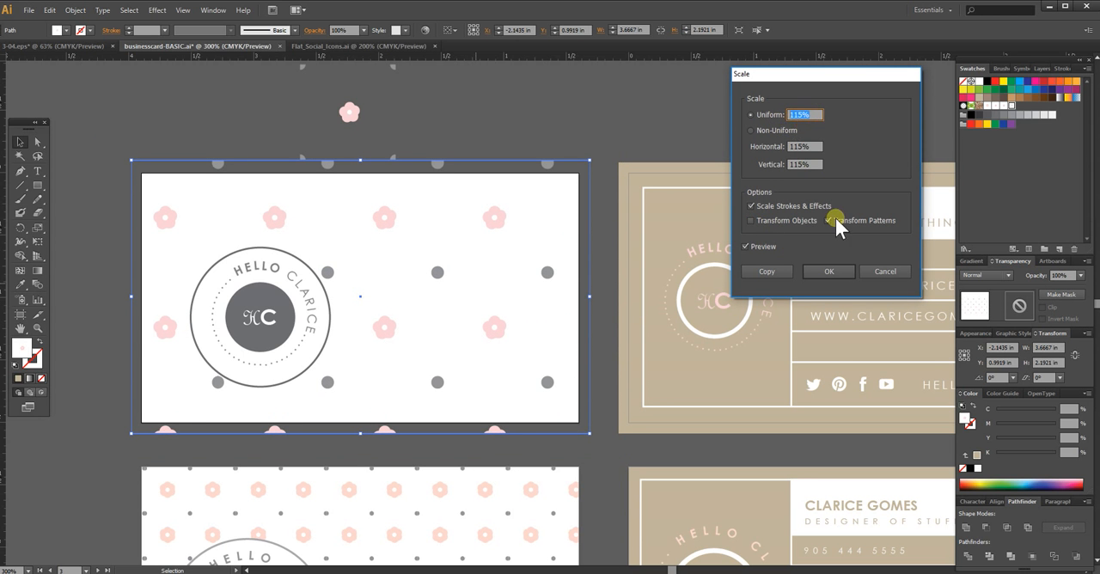
text(80)
key(Tab)
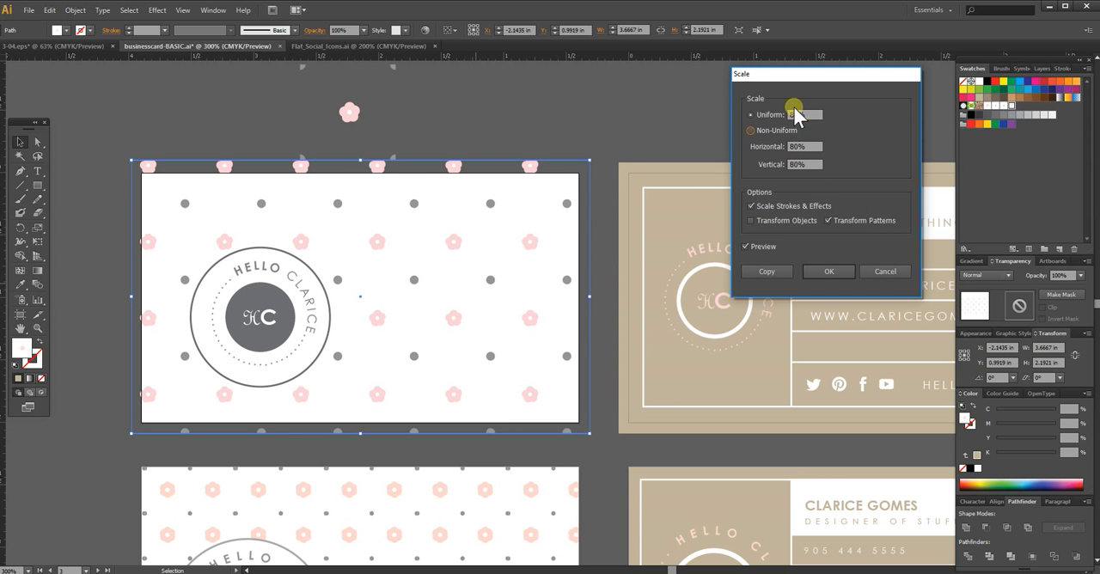
Step: Try a uniform pattern scale of 75% and set it back to 80%
click(753, 114)
text(75)
key(Tab)
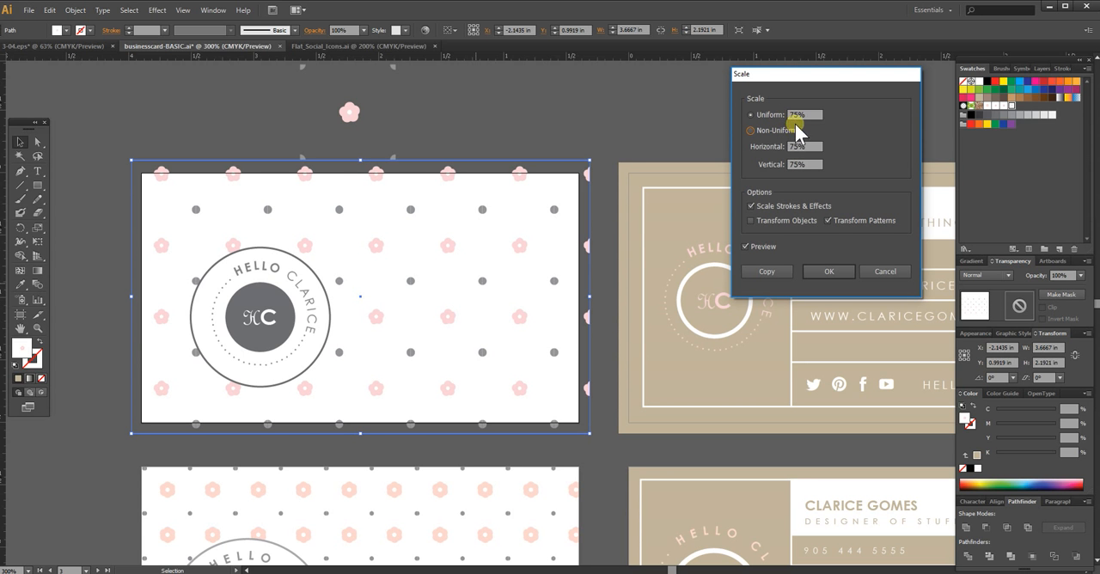
click(767, 113)
text(80)
key(Tab)
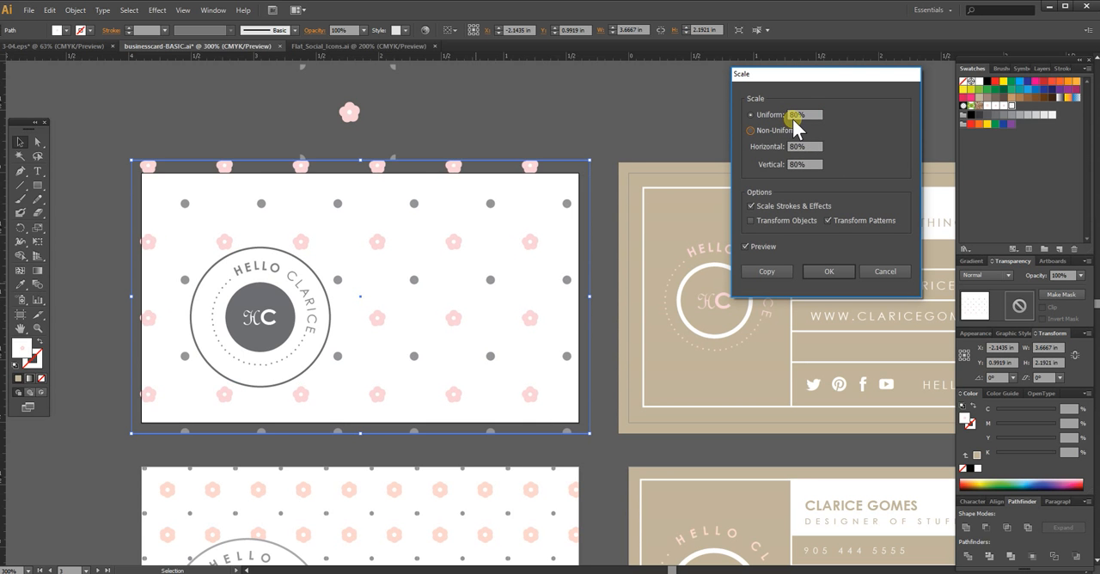
Step: Apply the pattern scaling, deselect the front background, and look over both sides of the card
click(812, 272)
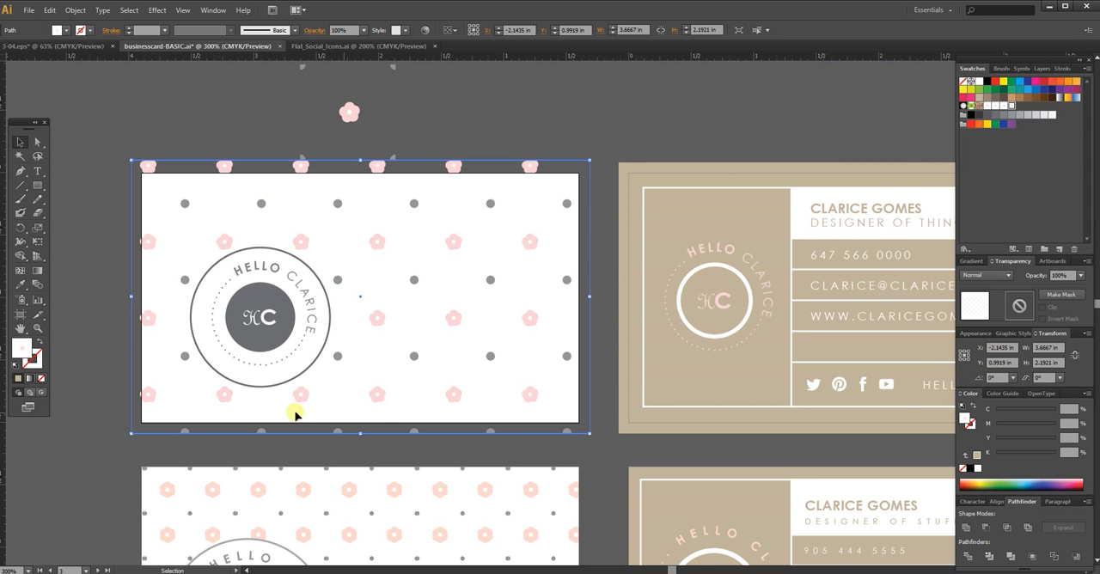
click(587, 143)
drag(575, 318, 565, 290)
drag(642, 368, 557, 356)
drag(750, 348, 726, 350)
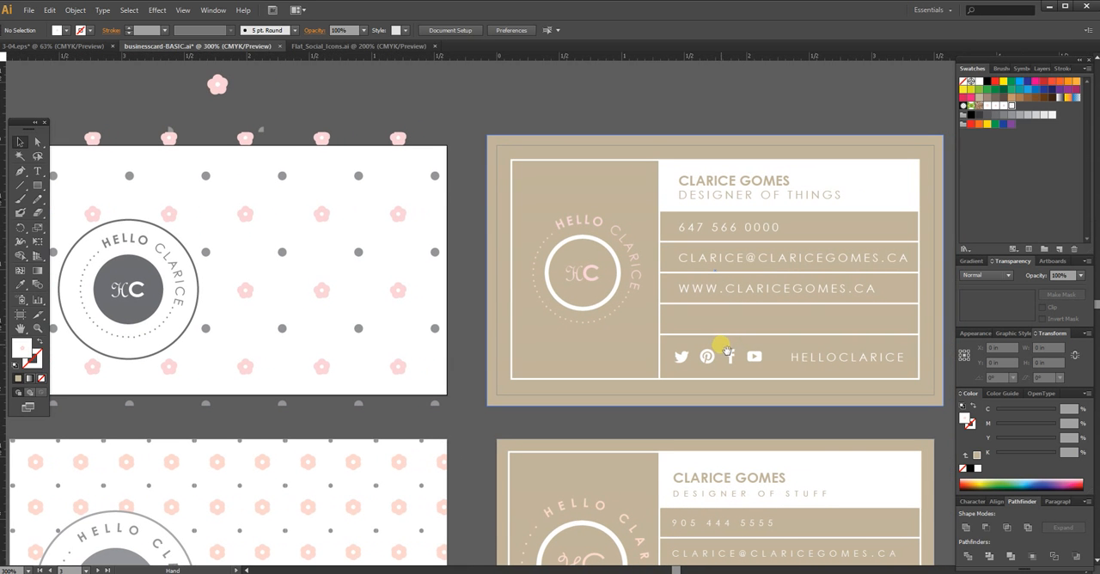